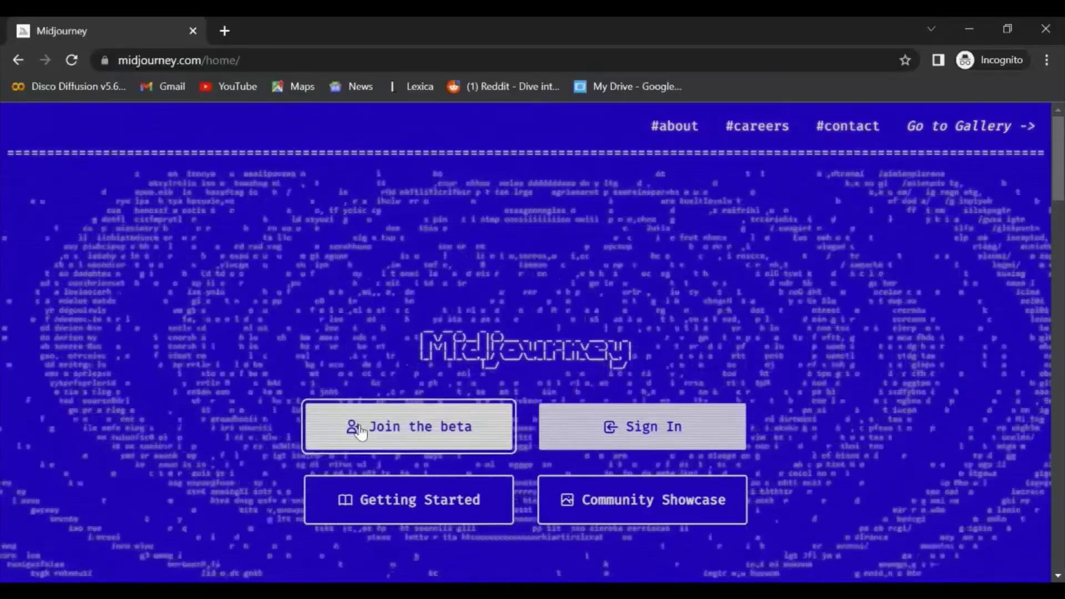
Join the Midjourney beta from its home page, continue to Discord in the browser and open the account registration form
{"action": "left_click", "coordinate": [361, 374]}
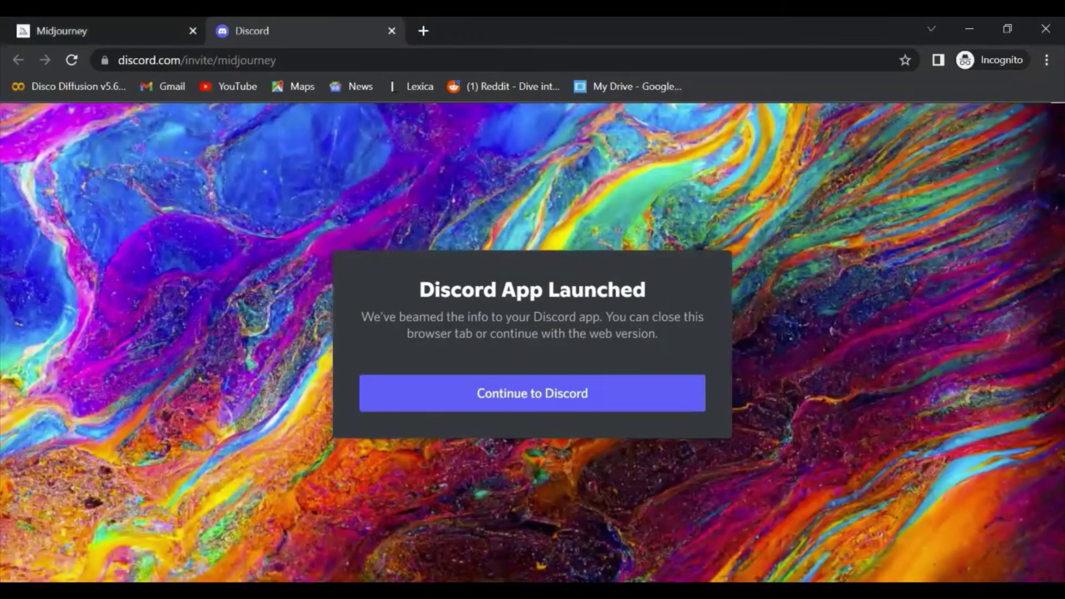
{"action": "left_click", "coordinate": [486, 404]}
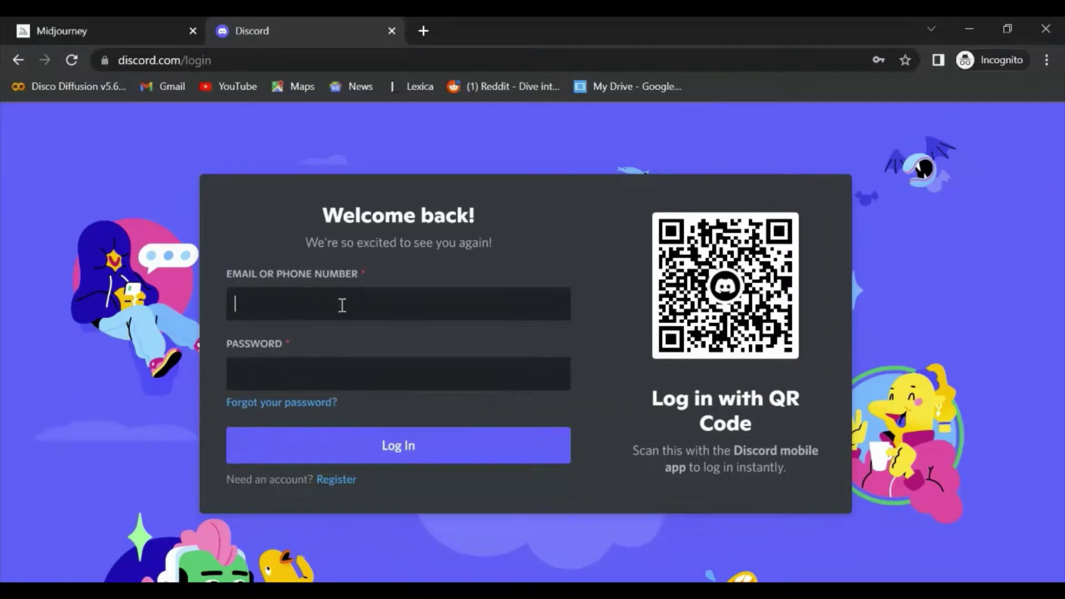
{"action": "left_click", "coordinate": [335, 480]}
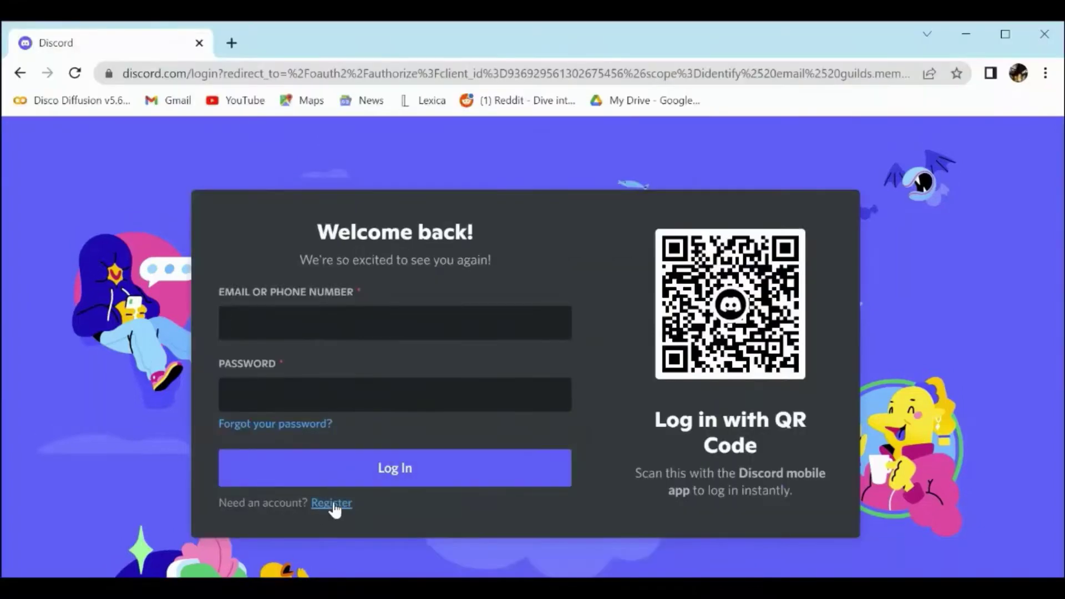
{"action": "left_click", "coordinate": [332, 502]}
Fill in the registration form with the account's email address, username and password
{"action": "left_click", "coordinate": [374, 240]}
{"action": "type", "text": "met"}
{"action": "left_click", "coordinate": [474, 277]}
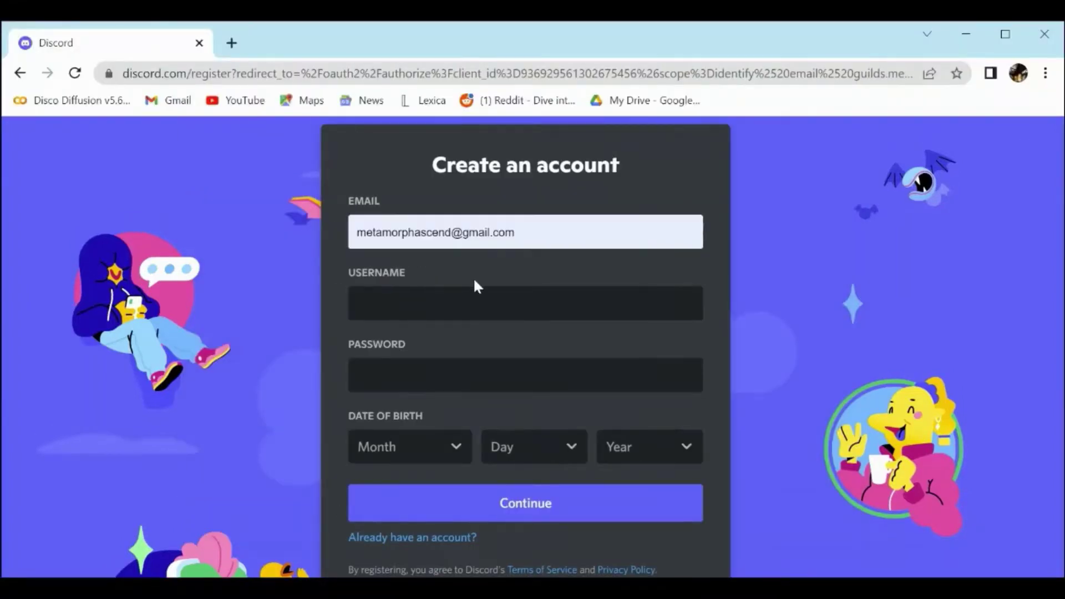
{"action": "left_click", "coordinate": [382, 304]}
{"action": "type", "text": "metamorp"}
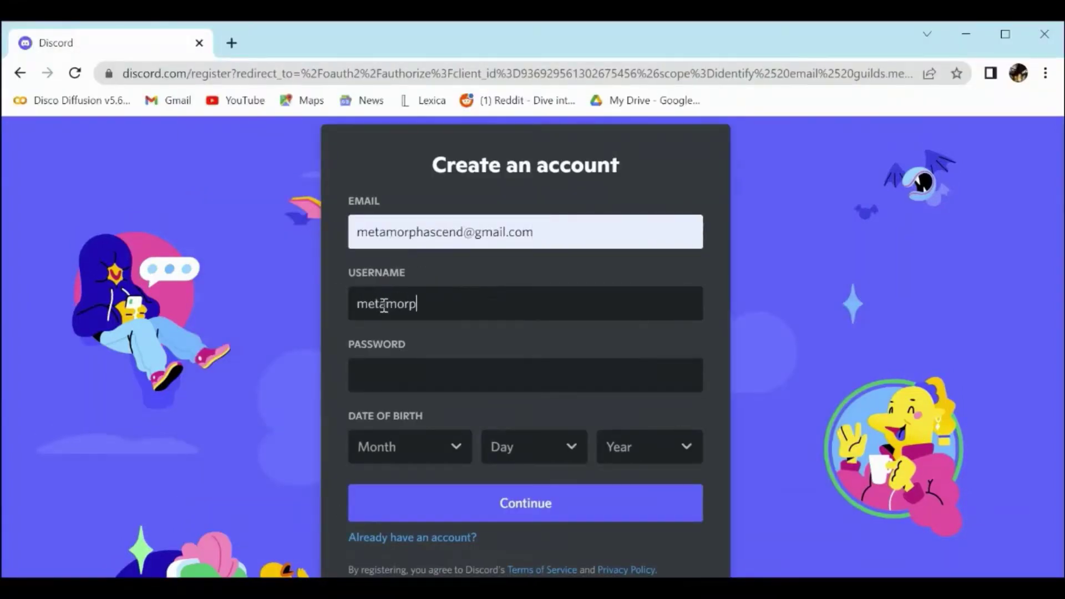
{"action": "type", "text": "hascend"}
{"action": "left_click", "coordinate": [386, 381]}
{"action": "type", "text": "**********"}
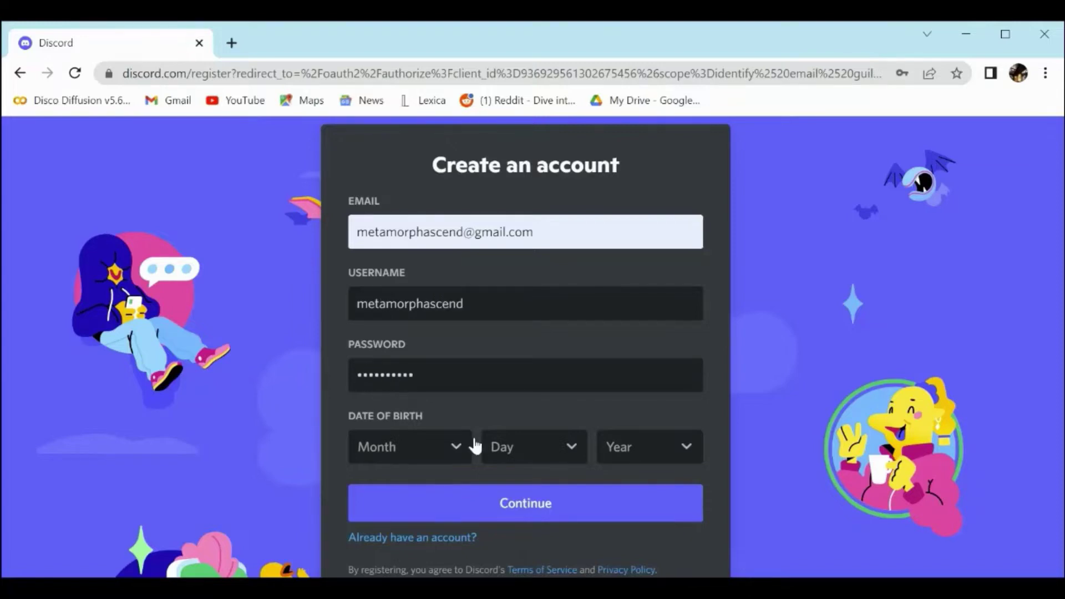
Select the month, day and year of the account holder's date of birth
{"action": "left_click", "coordinate": [454, 449]}
{"action": "scroll", "coordinate": [469, 311], "scroll_direction": "down", "scroll_amount": 3}
{"action": "left_click", "coordinate": [407, 410]}
{"action": "scroll", "coordinate": [585, 333], "scroll_direction": "down", "scroll_amount": 10}
{"action": "left_click", "coordinate": [577, 375]}
{"action": "left_click", "coordinate": [686, 447]}
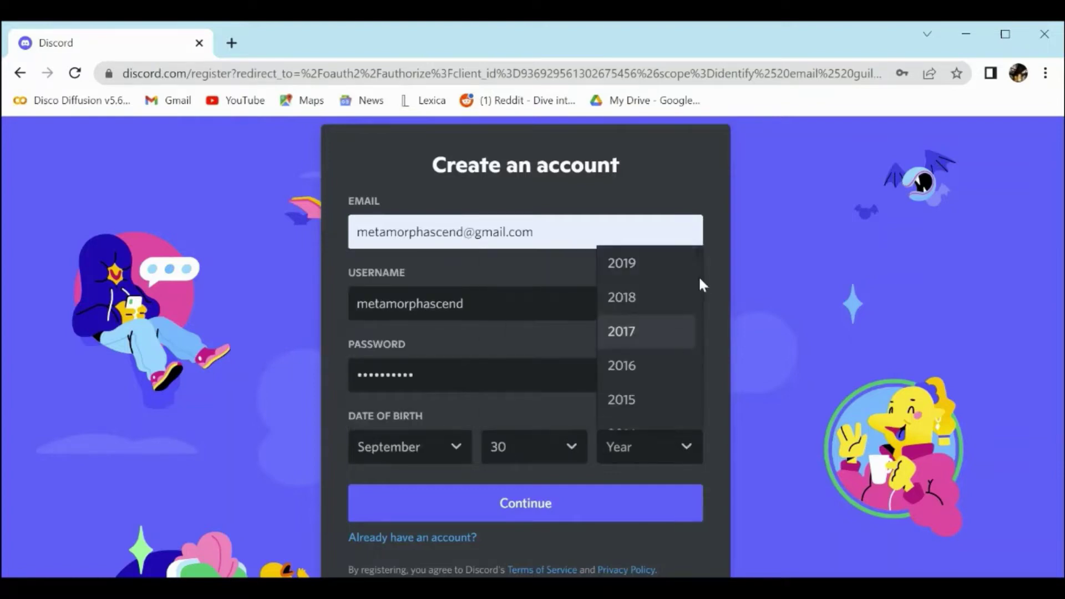
{"action": "scroll", "coordinate": [698, 275], "scroll_direction": "down", "scroll_amount": 2}
{"action": "scroll", "coordinate": [699, 274], "scroll_direction": "down", "scroll_amount": 5}
{"action": "scroll", "coordinate": [699, 270], "scroll_direction": "up", "scroll_amount": 1}
{"action": "left_click", "coordinate": [649, 397]}
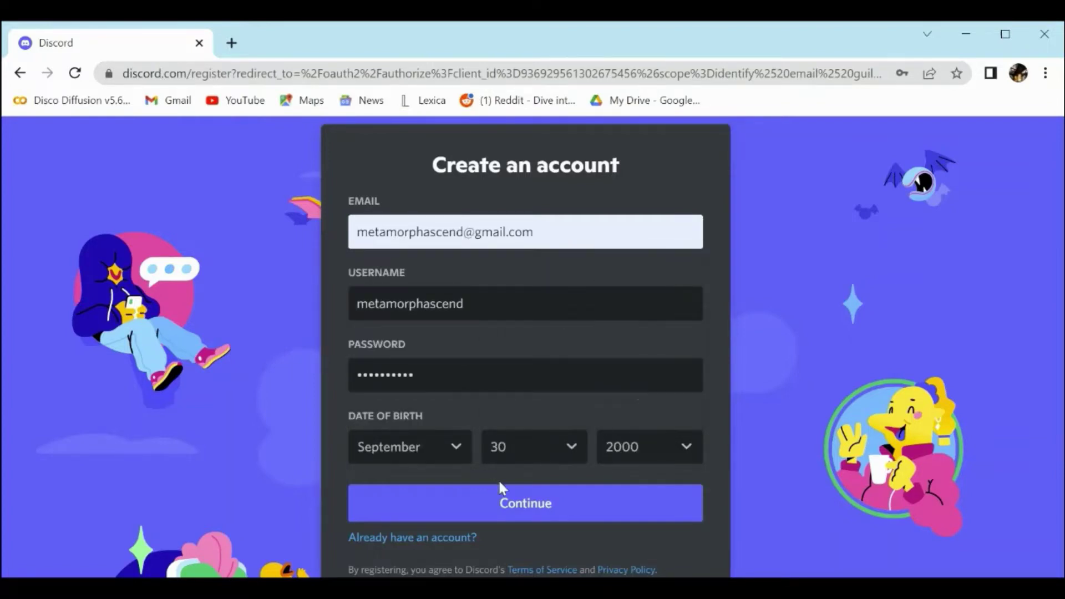
Submit the registration and complete the human check by selecting every image of a rabbit in water
{"action": "left_click", "coordinate": [462, 502]}
{"action": "left_click", "coordinate": [422, 448]}
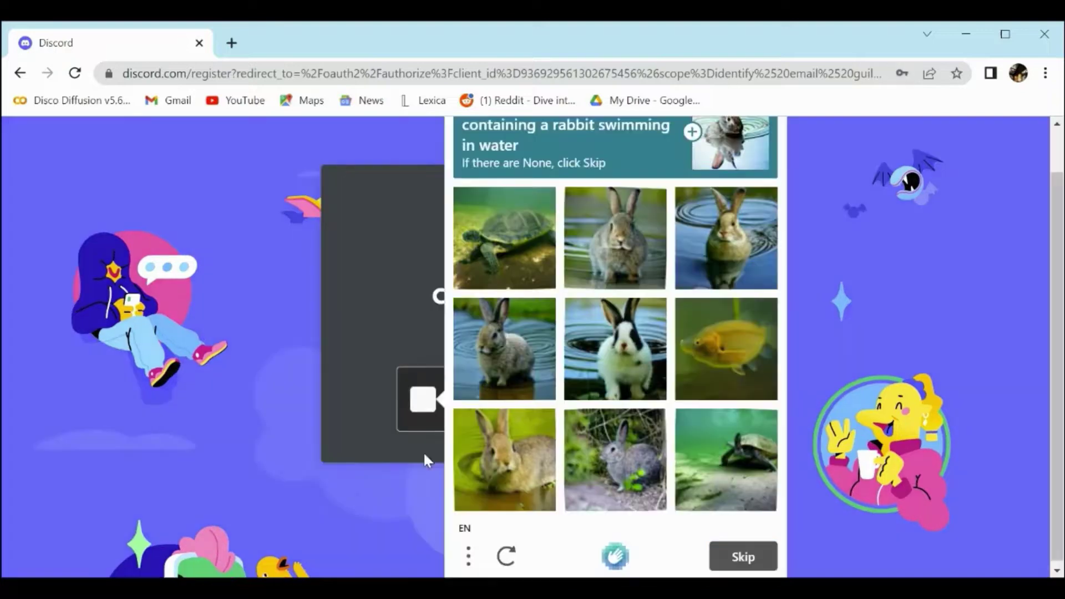
{"action": "scroll", "coordinate": [1057, 227], "scroll_direction": "up", "scroll_amount": 1}
{"action": "left_click", "coordinate": [641, 279]}
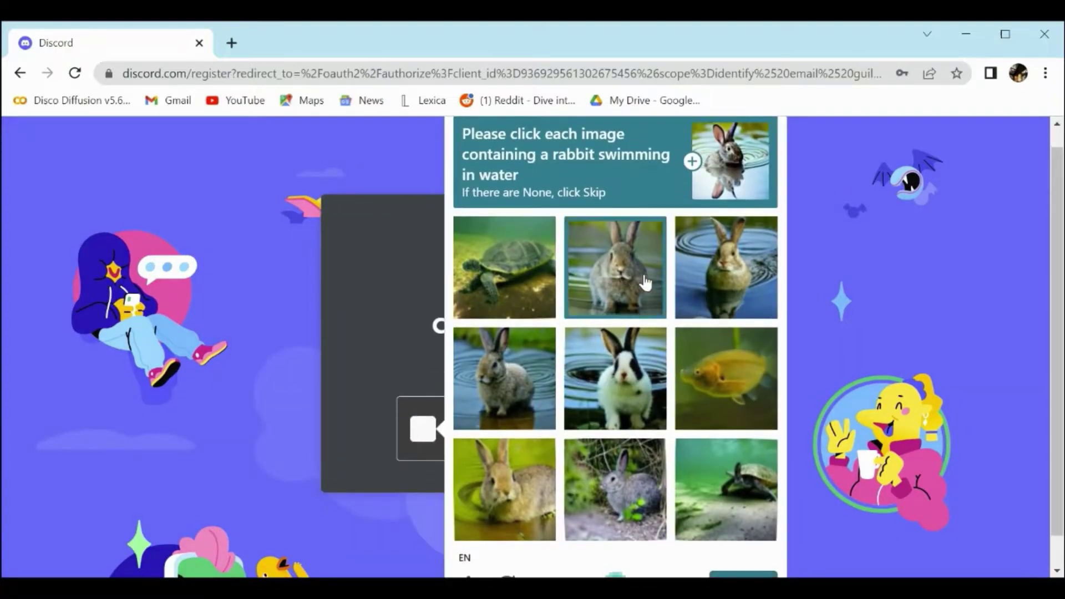
{"action": "left_click", "coordinate": [722, 300]}
{"action": "left_click", "coordinate": [503, 386]}
{"action": "left_click", "coordinate": [614, 400]}
{"action": "left_click", "coordinate": [488, 502]}
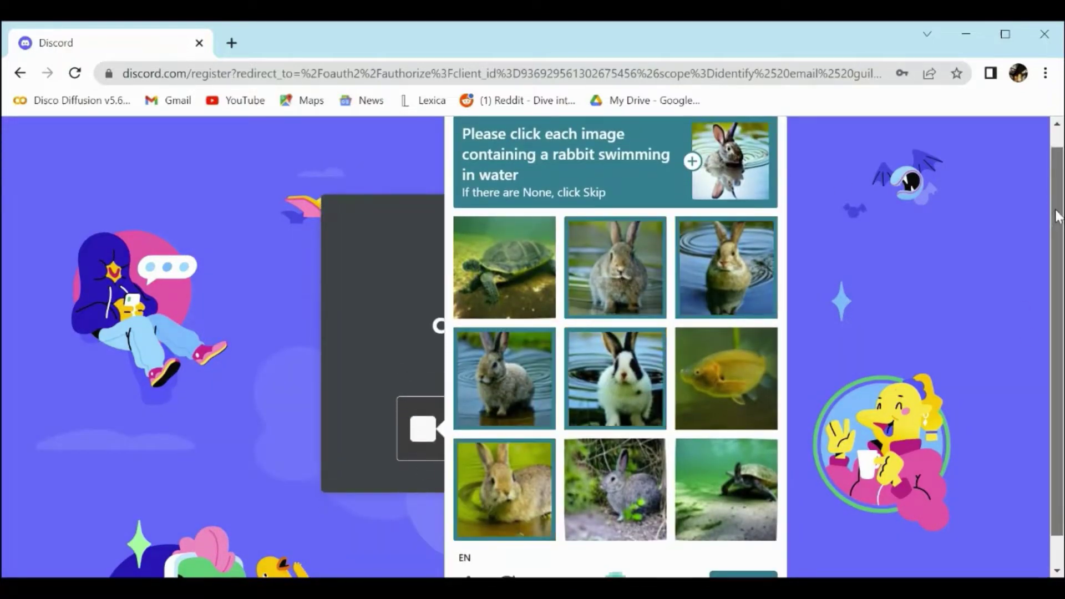
{"action": "scroll", "coordinate": [821, 377], "scroll_direction": "down", "scroll_amount": 1}
{"action": "left_click", "coordinate": [742, 553]}
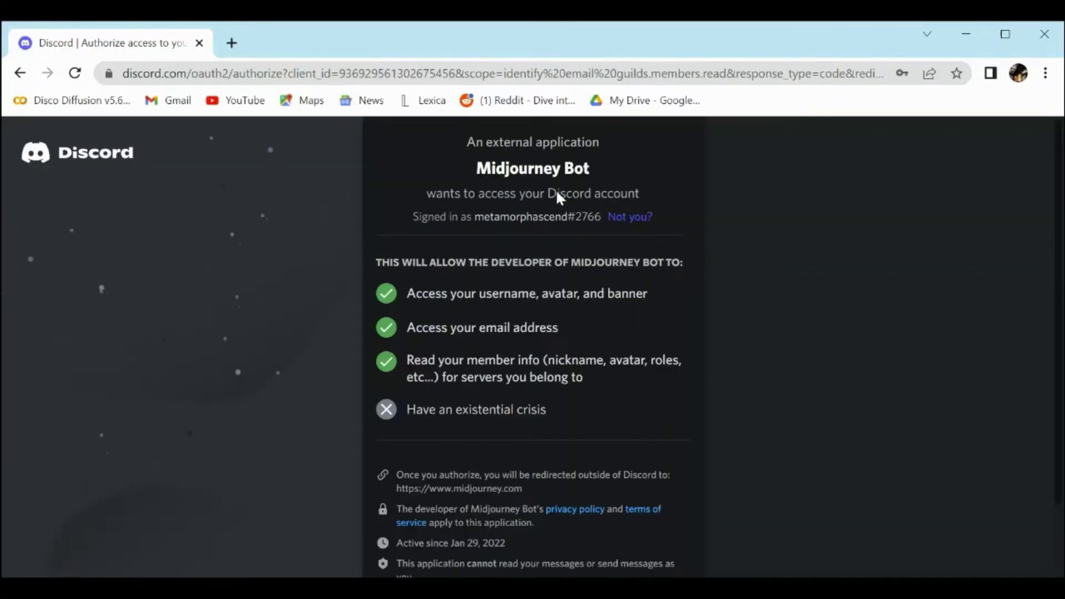
Open Discord's "Verify Email Address for Discord" message in Gmail and verify the account's email address
{"action": "scroll", "coordinate": [1060, 184], "scroll_direction": "down", "scroll_amount": 2}
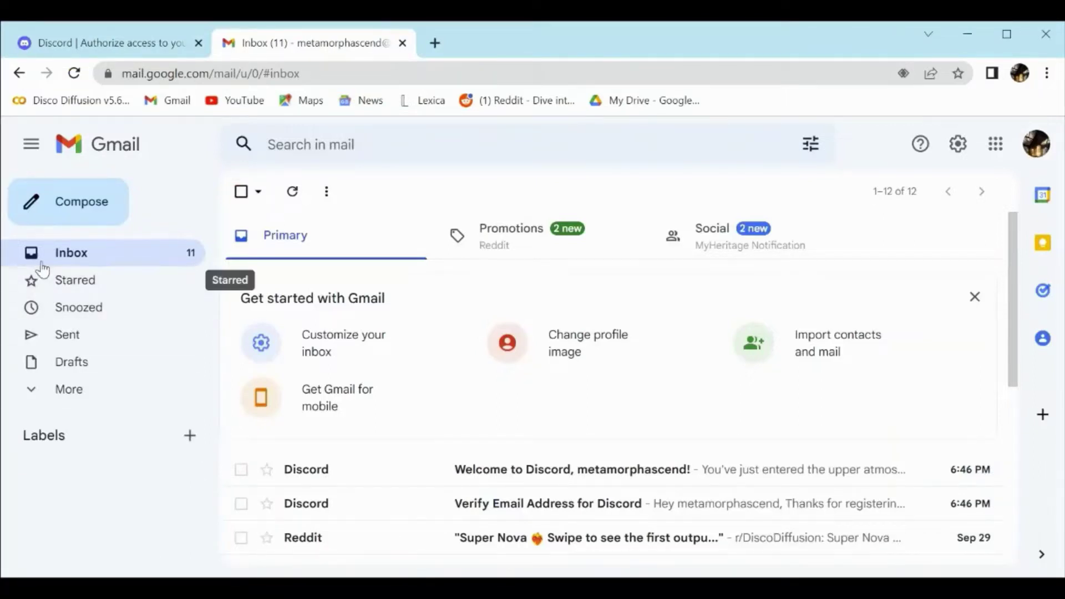
{"action": "left_click", "coordinate": [160, 76]}
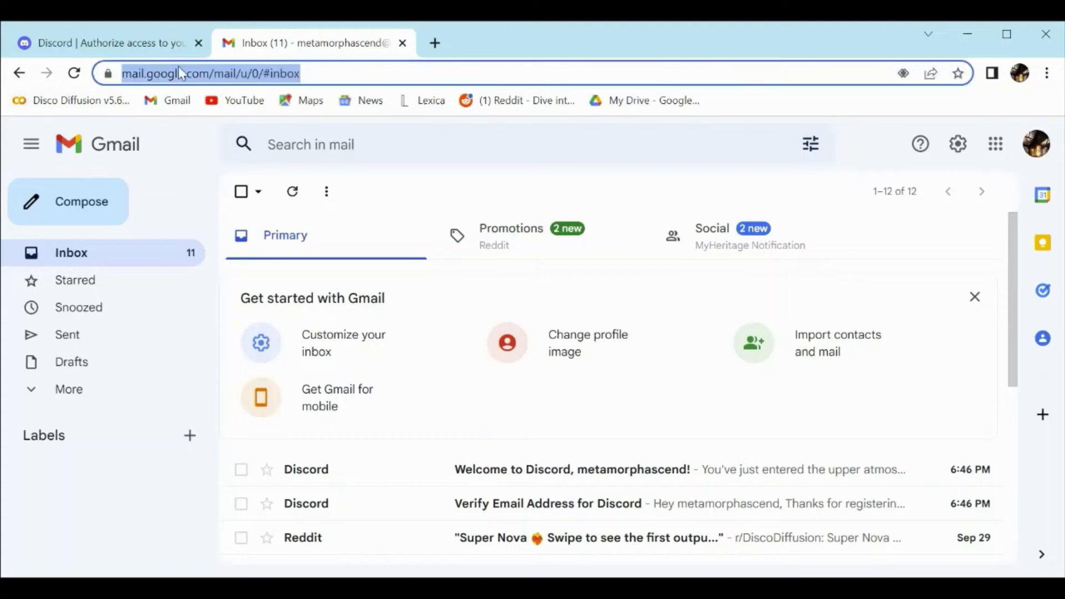
{"action": "left_click", "coordinate": [511, 506]}
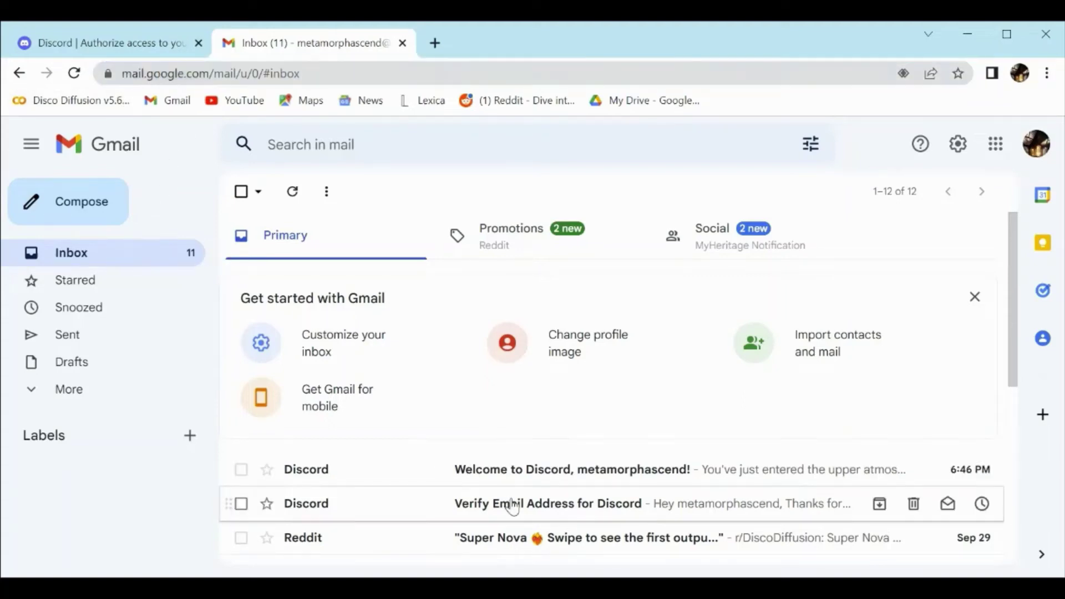
{"action": "scroll", "coordinate": [1010, 277], "scroll_direction": "down", "scroll_amount": 3}
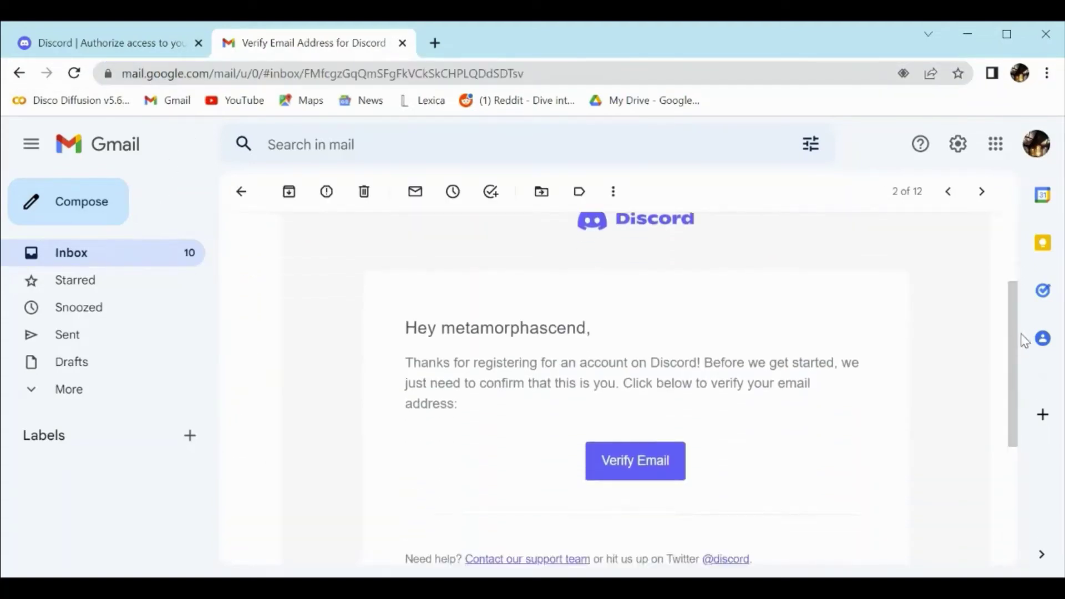
{"action": "left_click", "coordinate": [629, 462]}
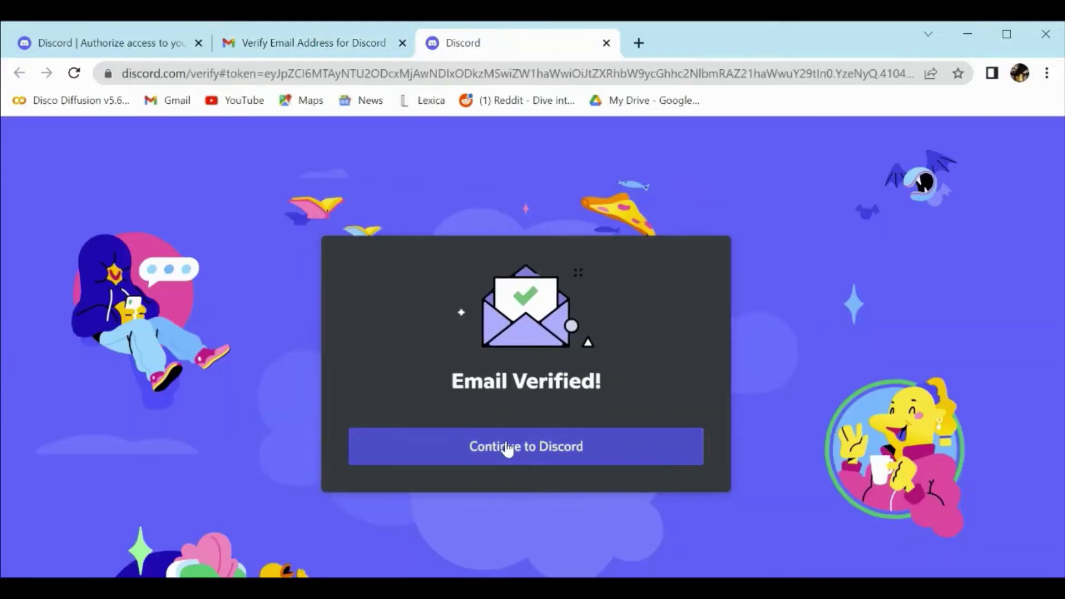
Continue to Discord from the email verification page and allow the browser to open the Discord application
{"action": "left_click", "coordinate": [502, 448]}
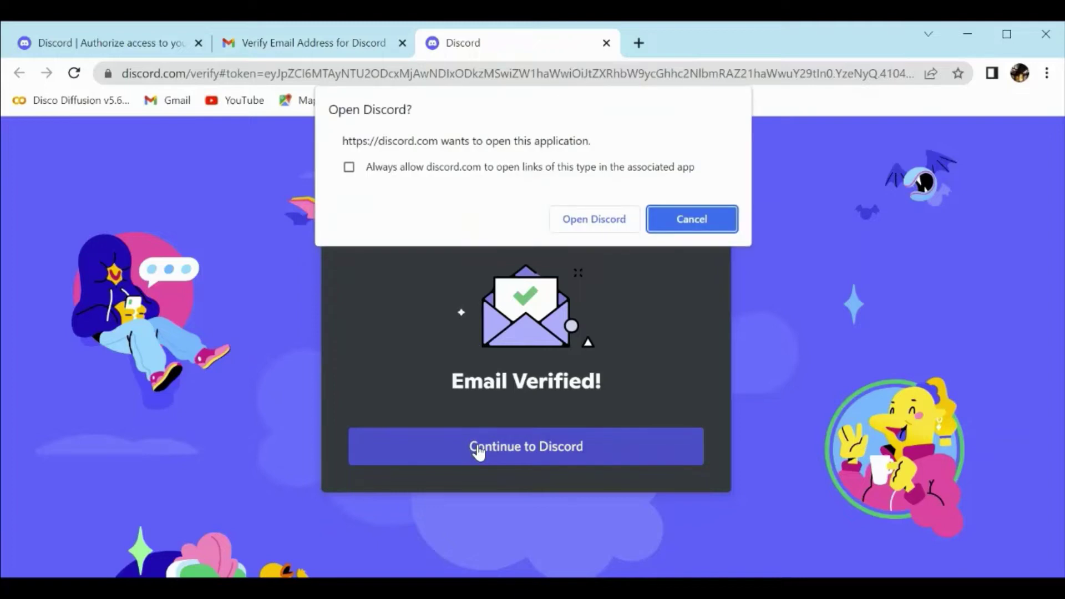
{"action": "left_click", "coordinate": [592, 225]}
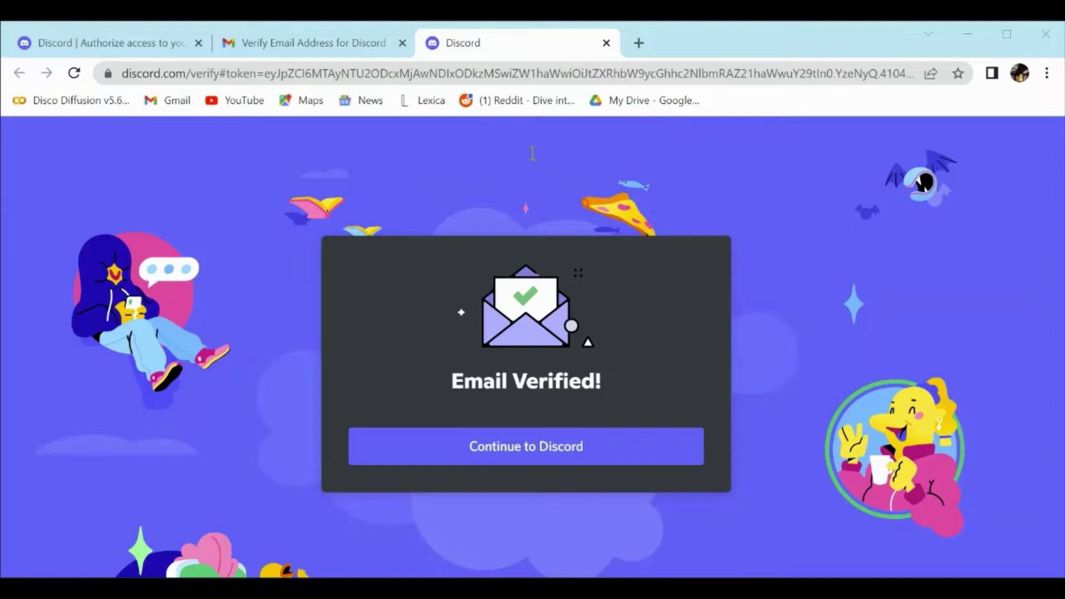
{"action": "left_click", "coordinate": [888, 45]}
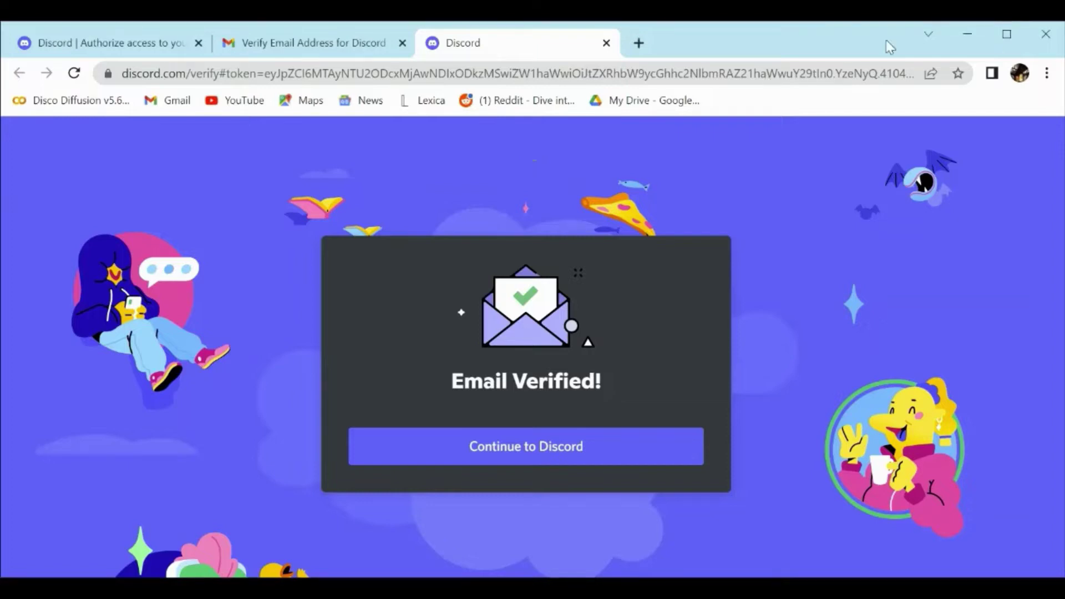
{"action": "left_click", "coordinate": [491, 451]}
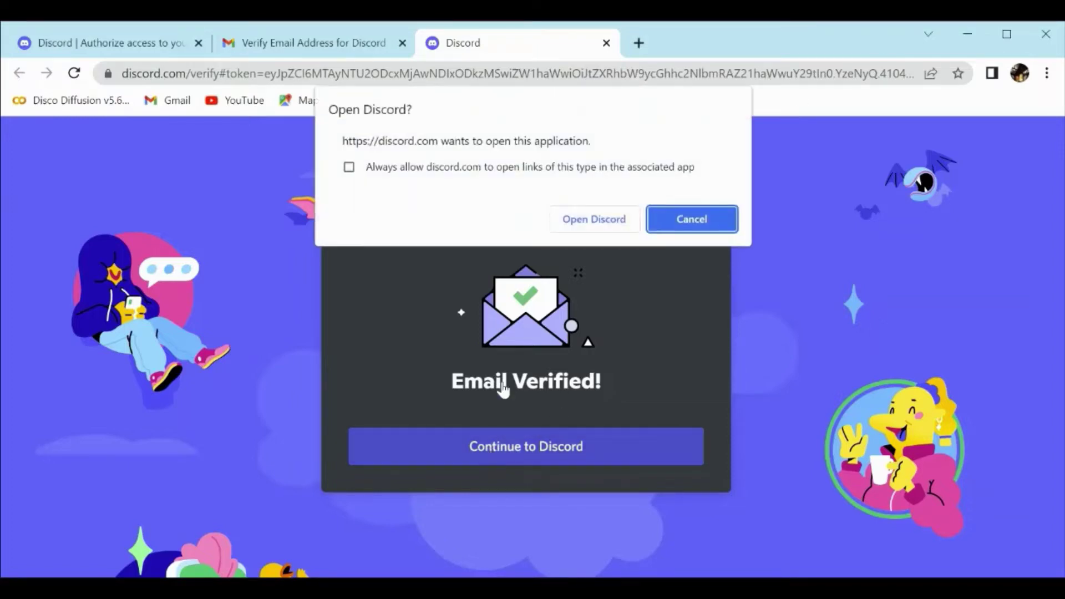
{"action": "left_click", "coordinate": [595, 220]}
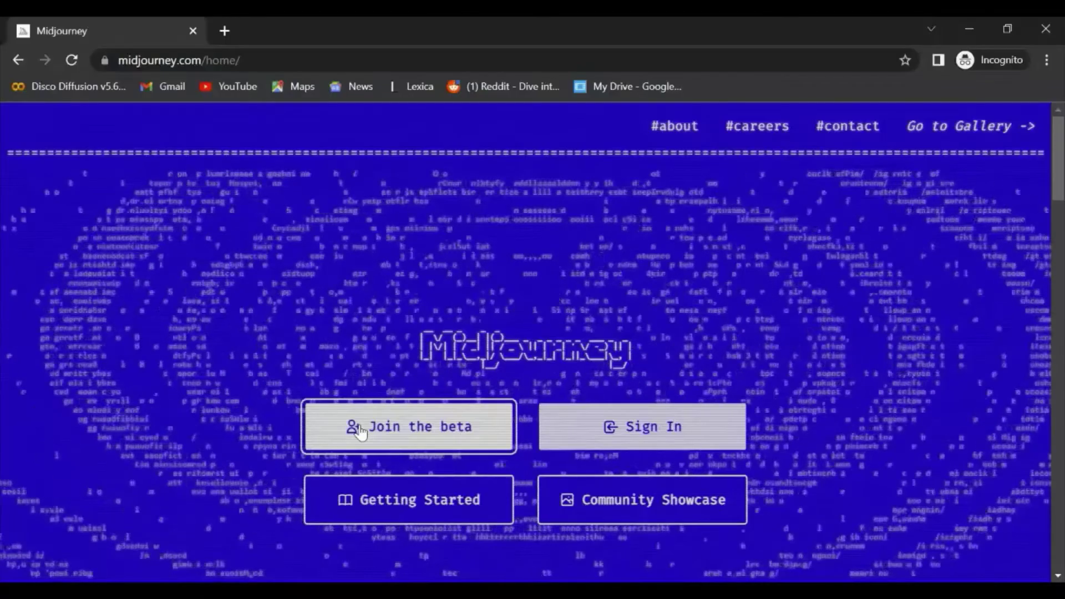
Join the beta from the Midjourney home page and open the Midjourney server in the Discord app
{"action": "left_click", "coordinate": [359, 428]}
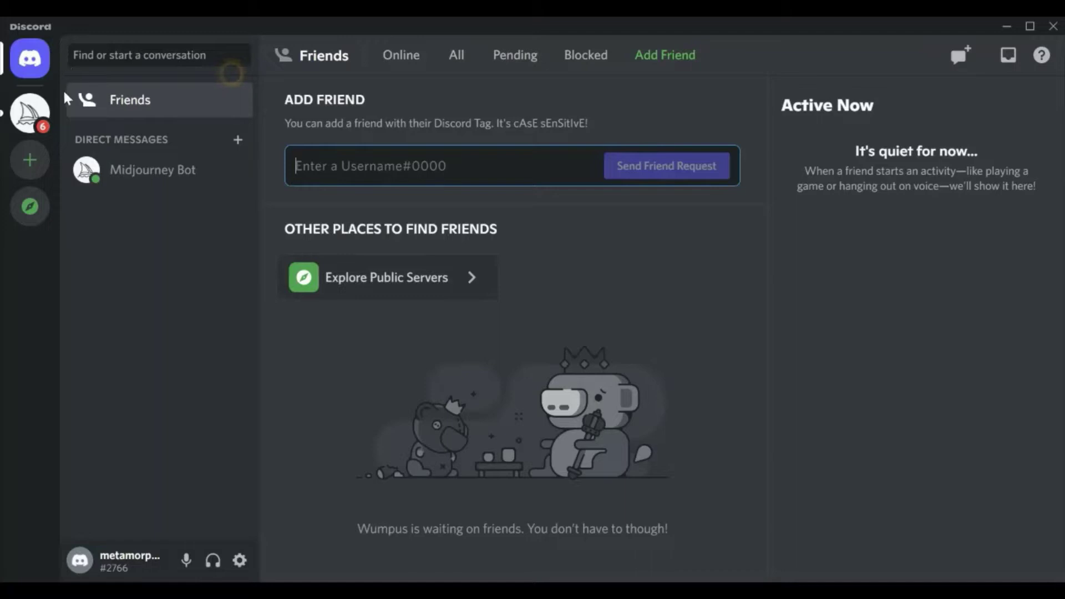
{"action": "left_click", "coordinate": [32, 117]}
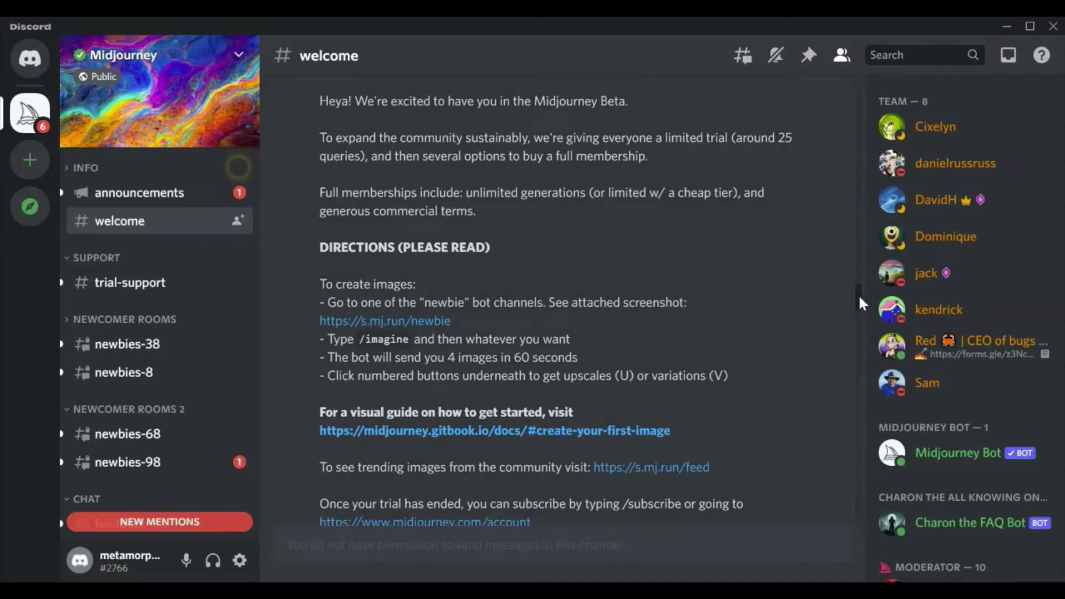
Read the welcome channel's directions on creating images, subscribing and getting help
{"action": "scroll", "coordinate": [555, 299], "scroll_direction": "down", "scroll_amount": 3}
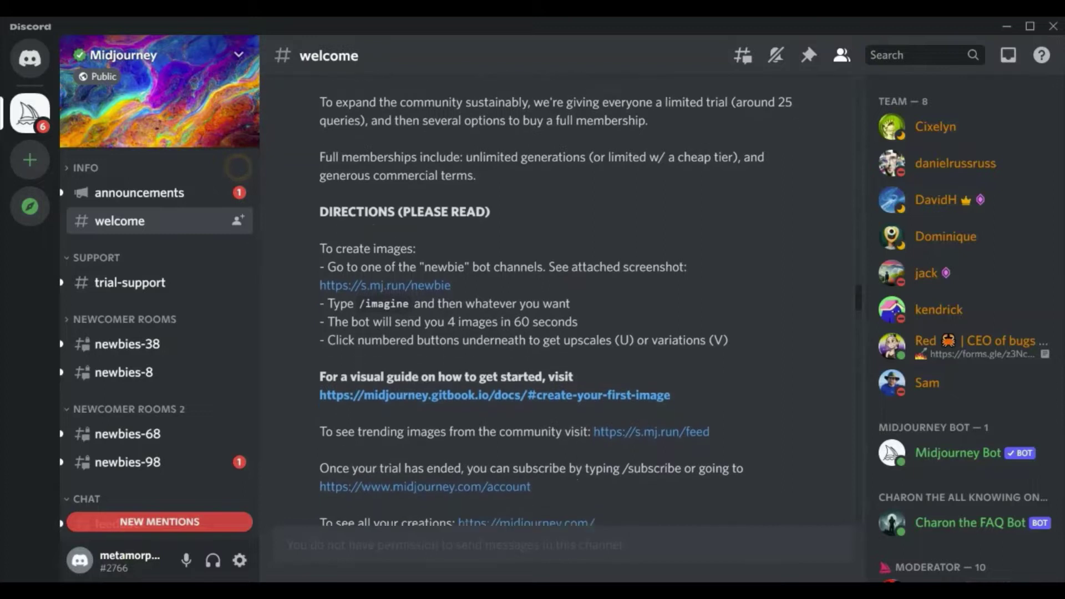
{"action": "scroll", "coordinate": [555, 300], "scroll_direction": "down", "scroll_amount": 2}
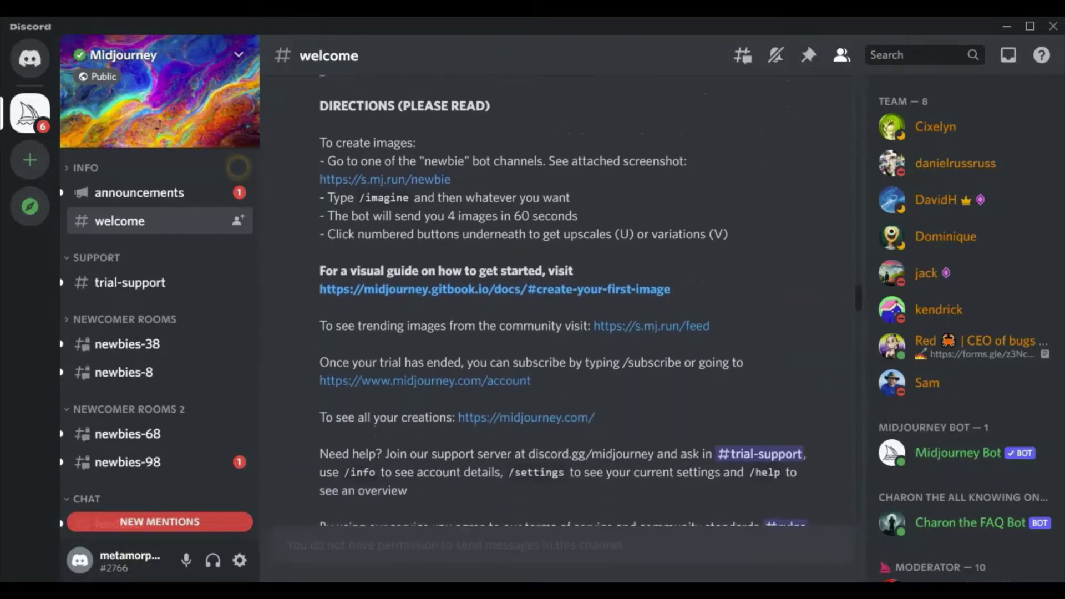
{"action": "scroll", "coordinate": [555, 300], "scroll_direction": "down", "scroll_amount": 3}
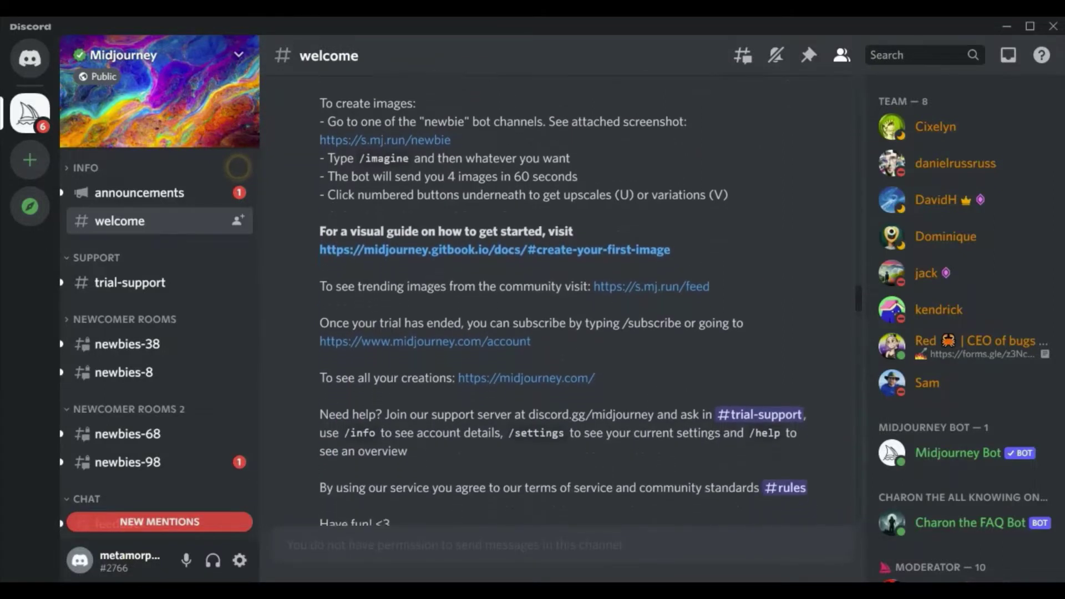
{"action": "scroll", "coordinate": [554, 300], "scroll_direction": "down", "scroll_amount": 1}
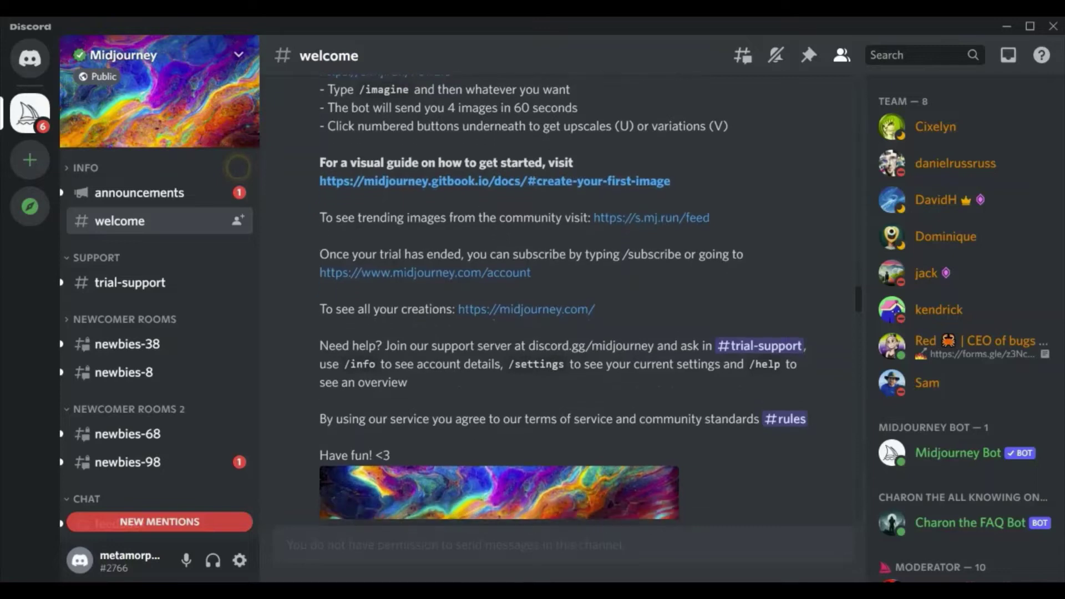
{"action": "scroll", "coordinate": [555, 300], "scroll_direction": "down", "scroll_amount": 3}
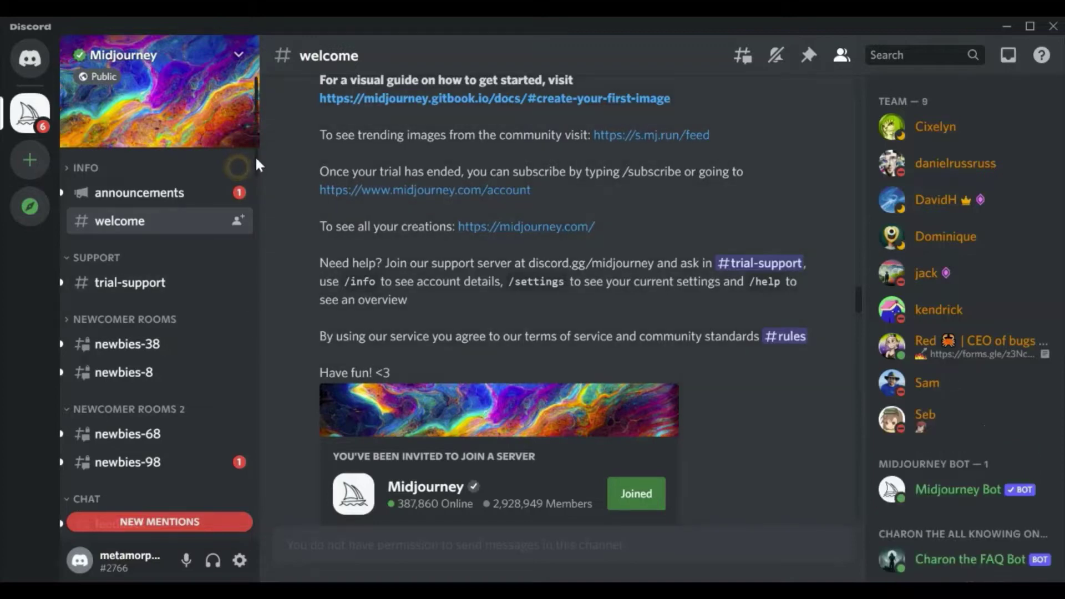
{"action": "scroll", "coordinate": [255, 155], "scroll_direction": "down", "scroll_amount": 1}
{"action": "scroll", "coordinate": [255, 161], "scroll_direction": "up", "scroll_amount": 1}
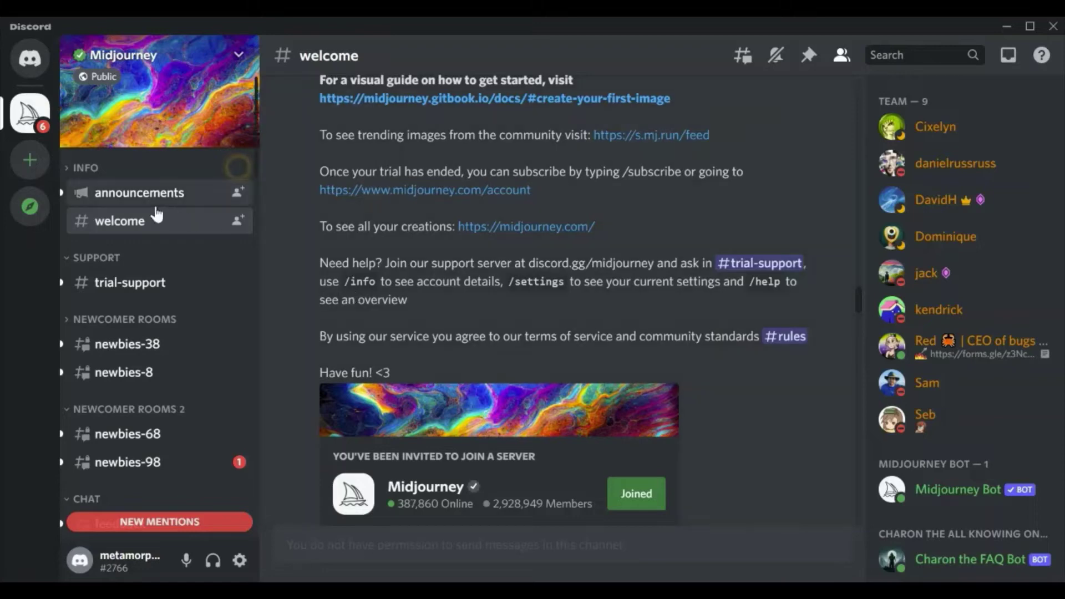
Expand the Info category and look through the announcements, status, rules and faq channels
{"action": "left_click", "coordinate": [67, 170]}
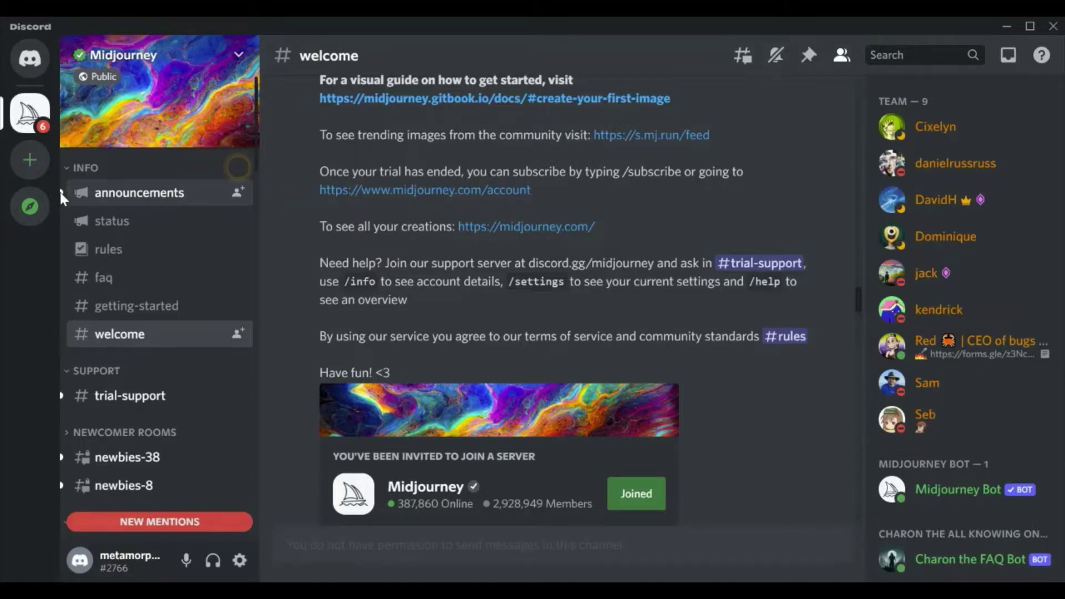
{"action": "left_click", "coordinate": [110, 199]}
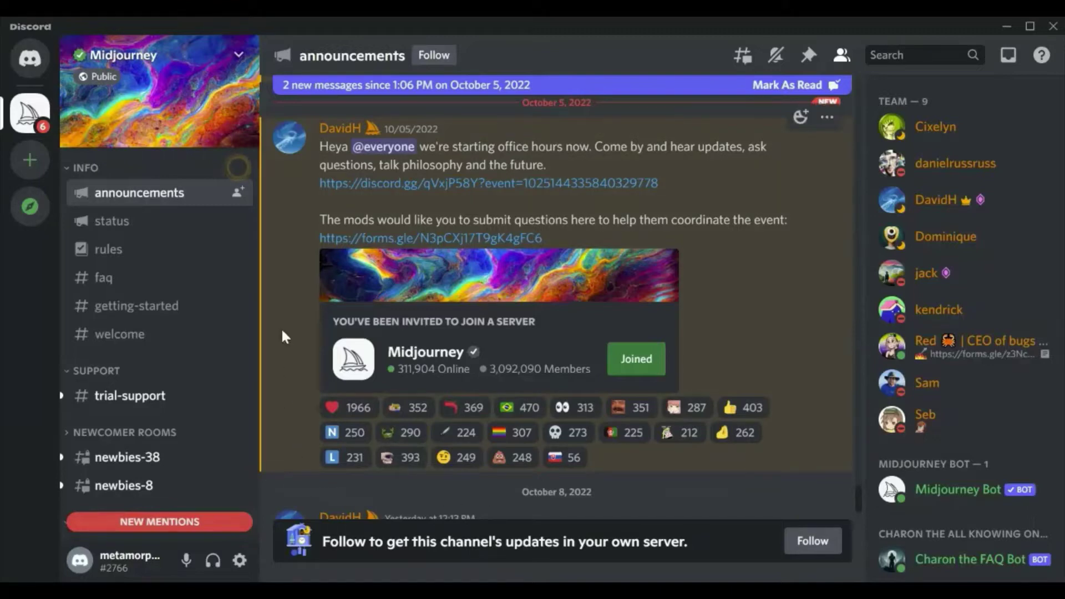
{"action": "left_click", "coordinate": [119, 223]}
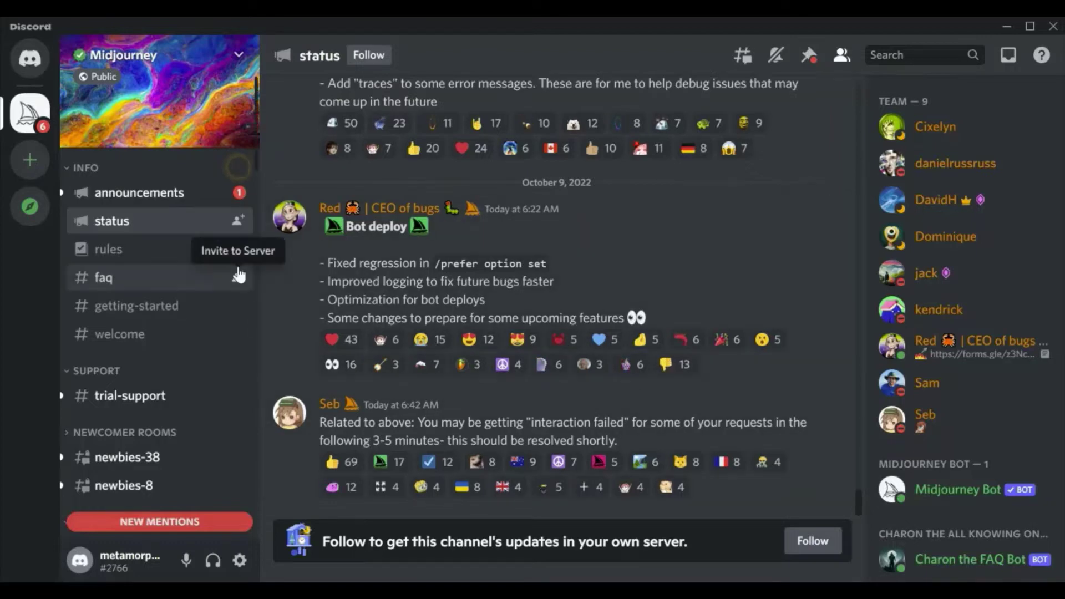
{"action": "left_click", "coordinate": [156, 254]}
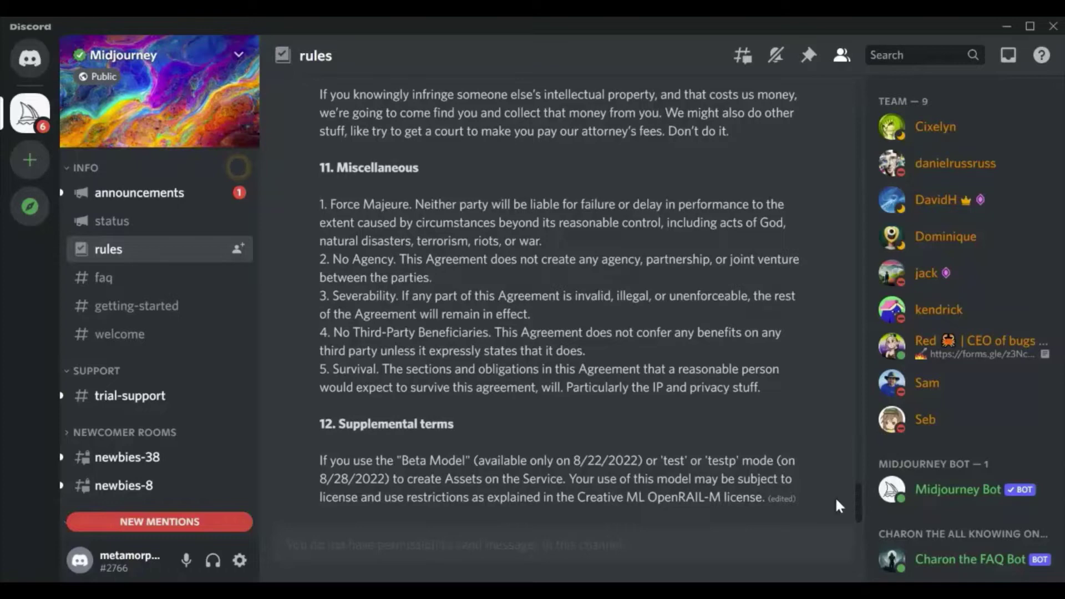
{"action": "left_click", "coordinate": [127, 282]}
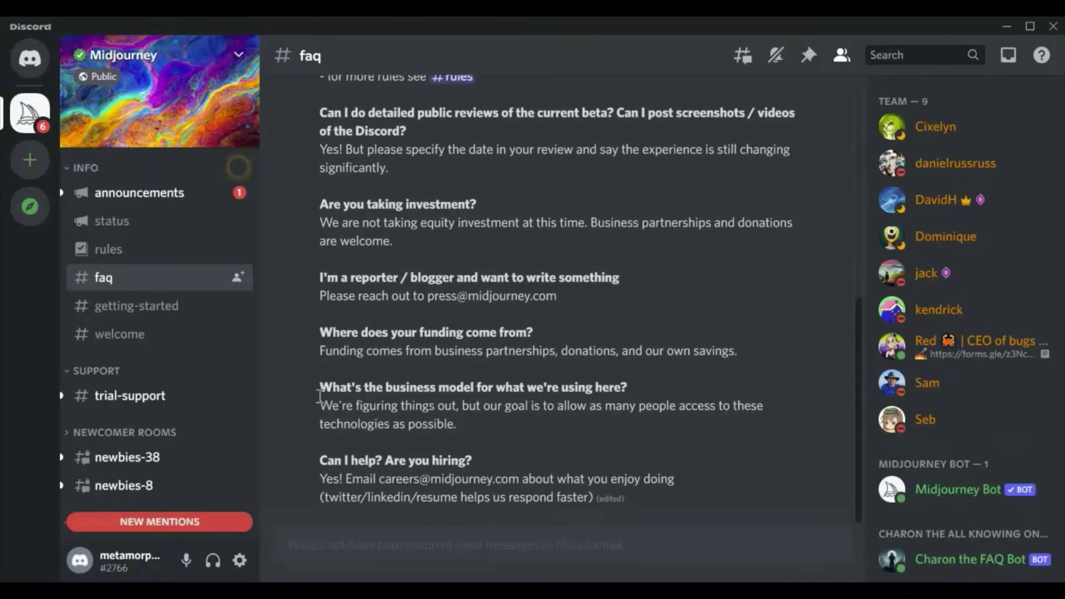
Look through the getting-started, welcome and trial-support channels for guidance on the free trial and the upscale and variation options
{"action": "left_click", "coordinate": [142, 314]}
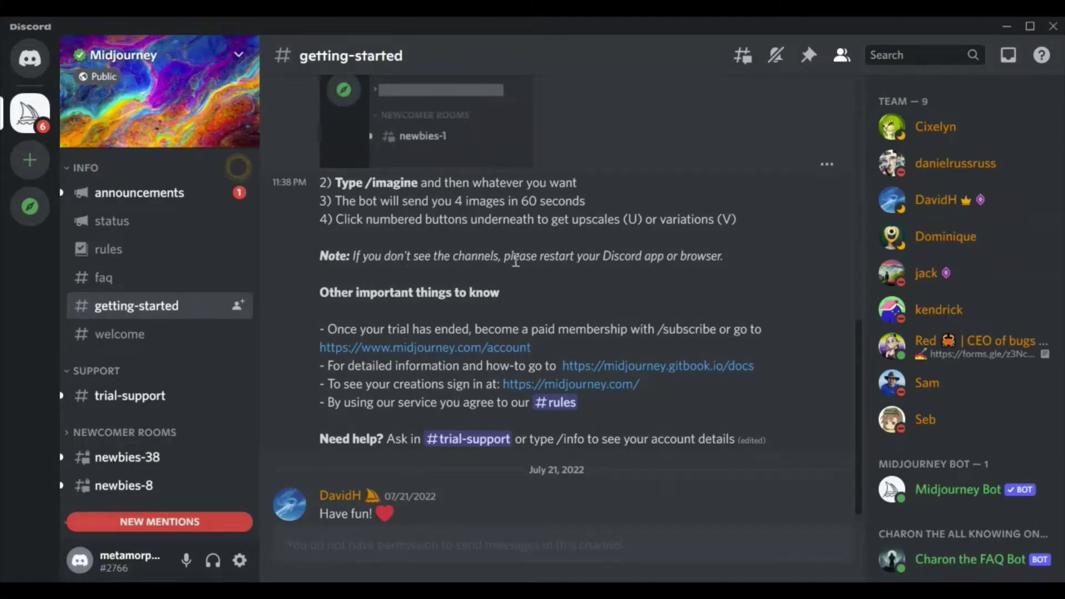
{"action": "left_click", "coordinate": [133, 340]}
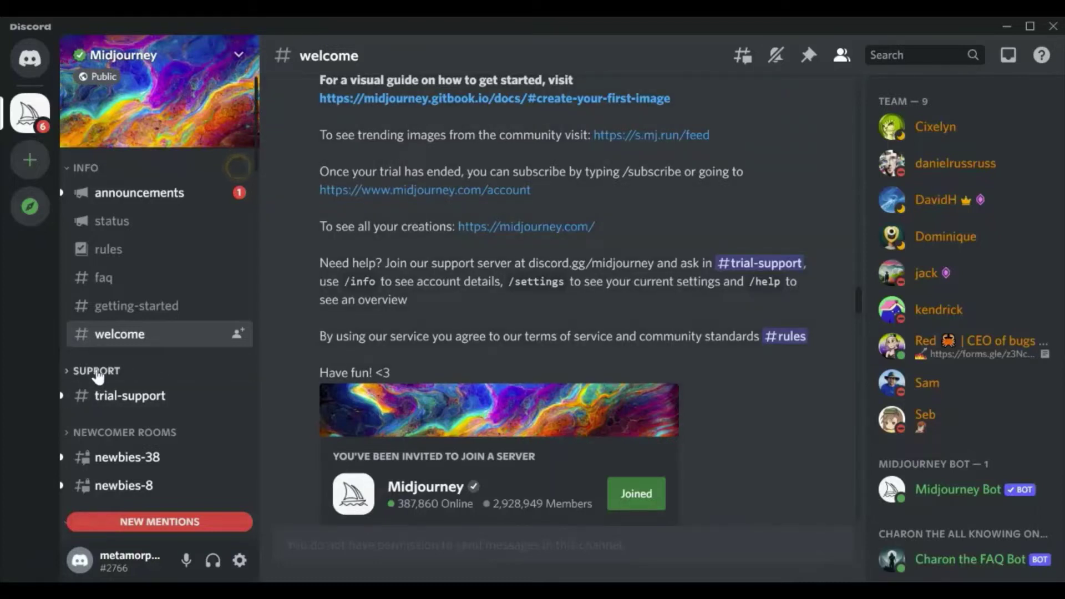
{"action": "left_click", "coordinate": [115, 398]}
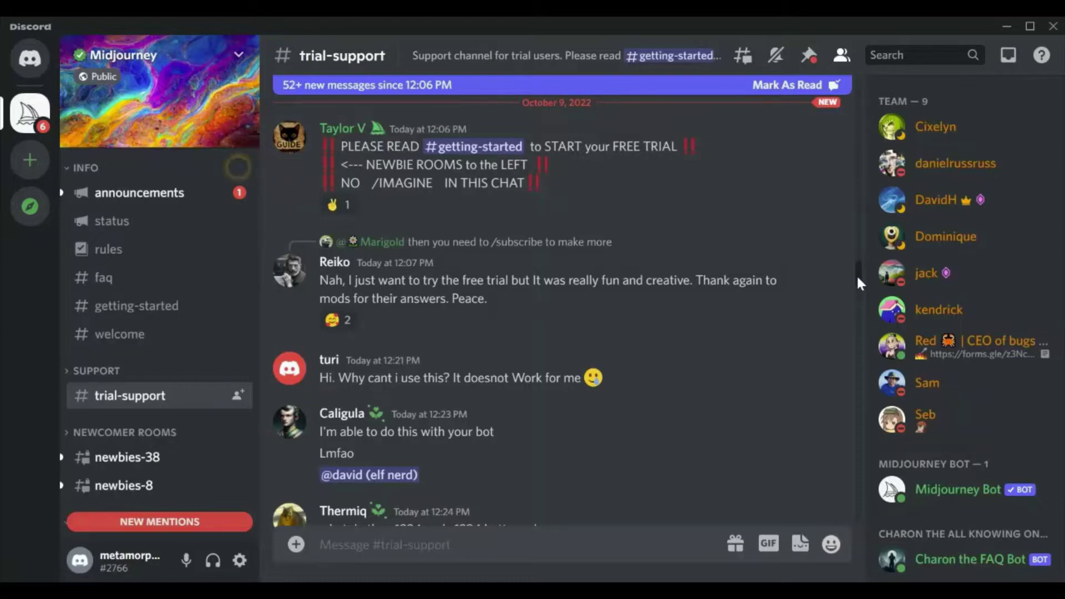
{"action": "left_click_drag", "start_coordinate": [856, 274], "coordinate": [864, 303]}
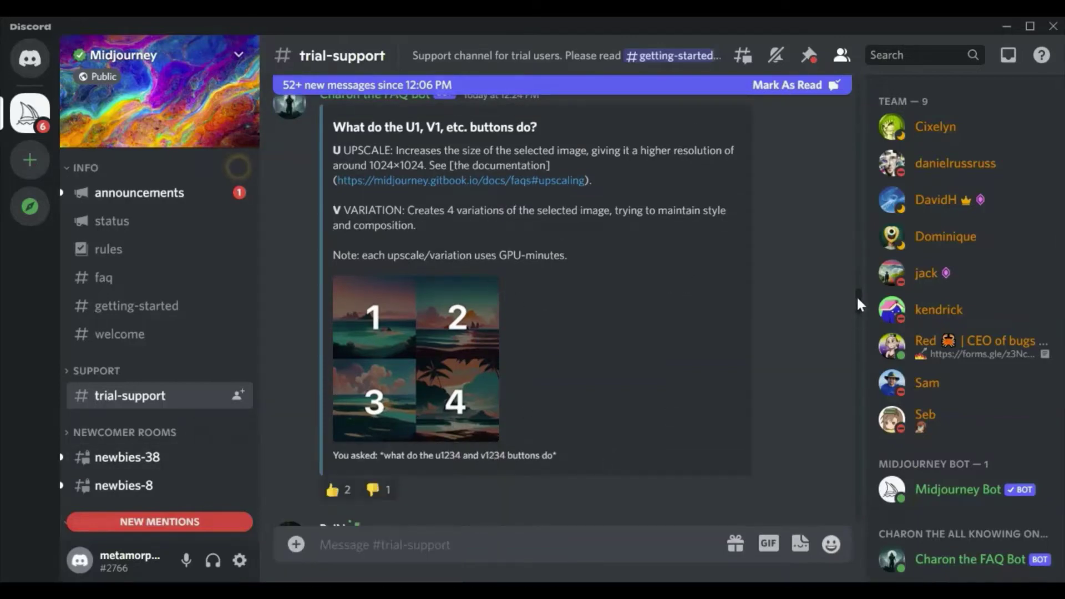
{"action": "left_click_drag", "start_coordinate": [857, 298], "coordinate": [857, 304]}
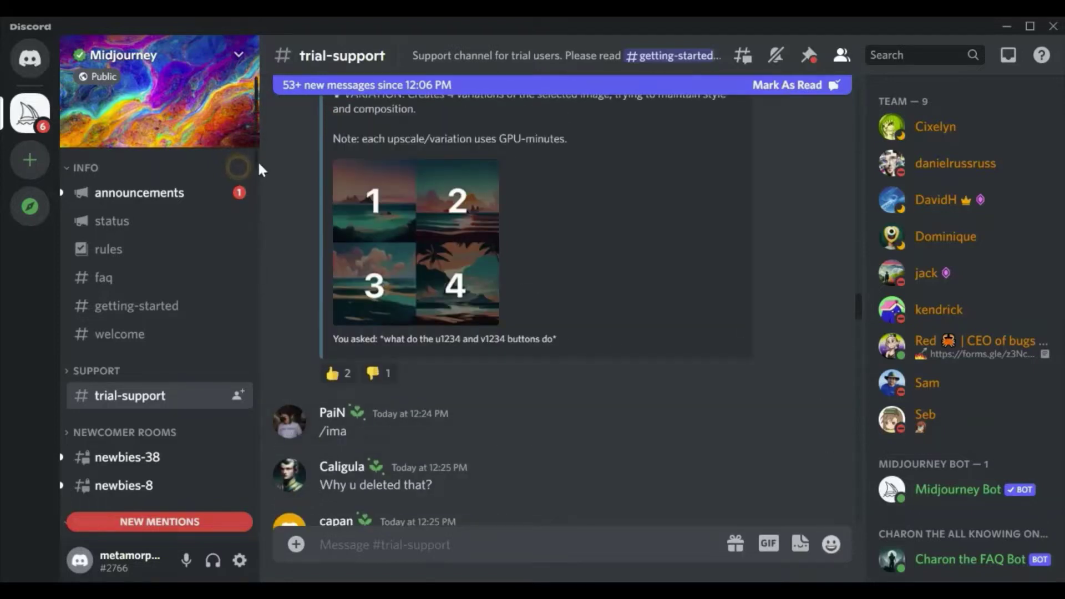
Open the newbies-38 newcomer room and browse the prompts and generated images posted there
{"action": "left_click_drag", "start_coordinate": [257, 163], "coordinate": [268, 217]}
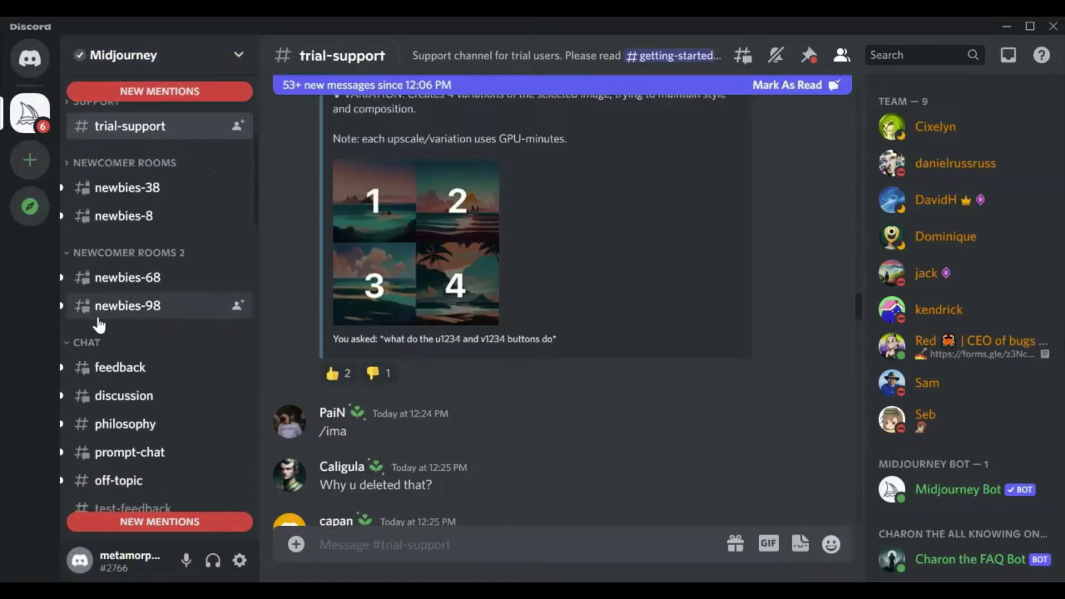
{"action": "left_click", "coordinate": [133, 188]}
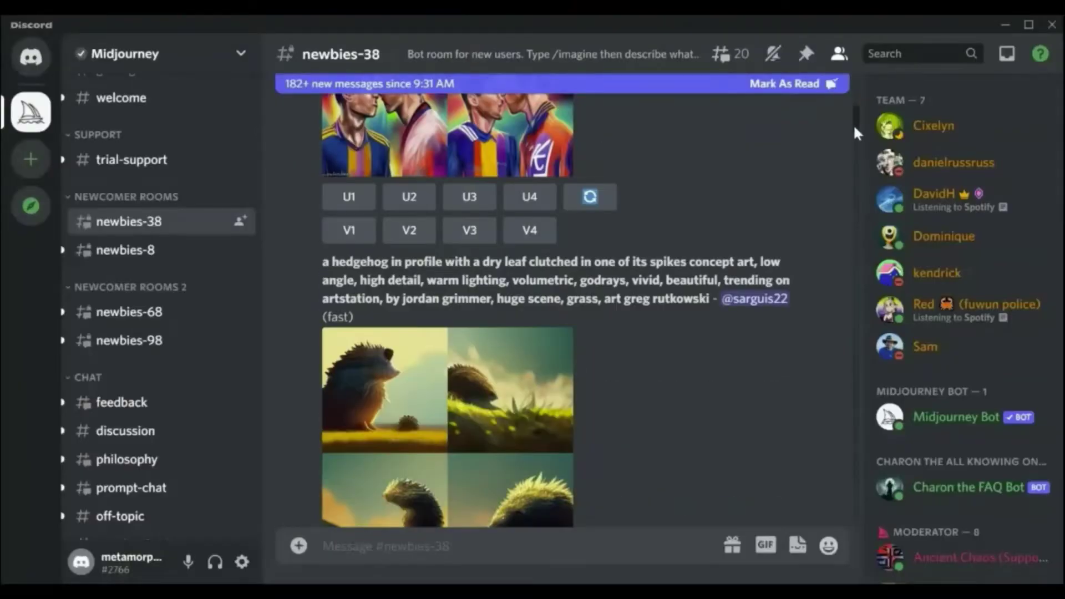
{"action": "left_click_drag", "start_coordinate": [853, 124], "coordinate": [870, 229]}
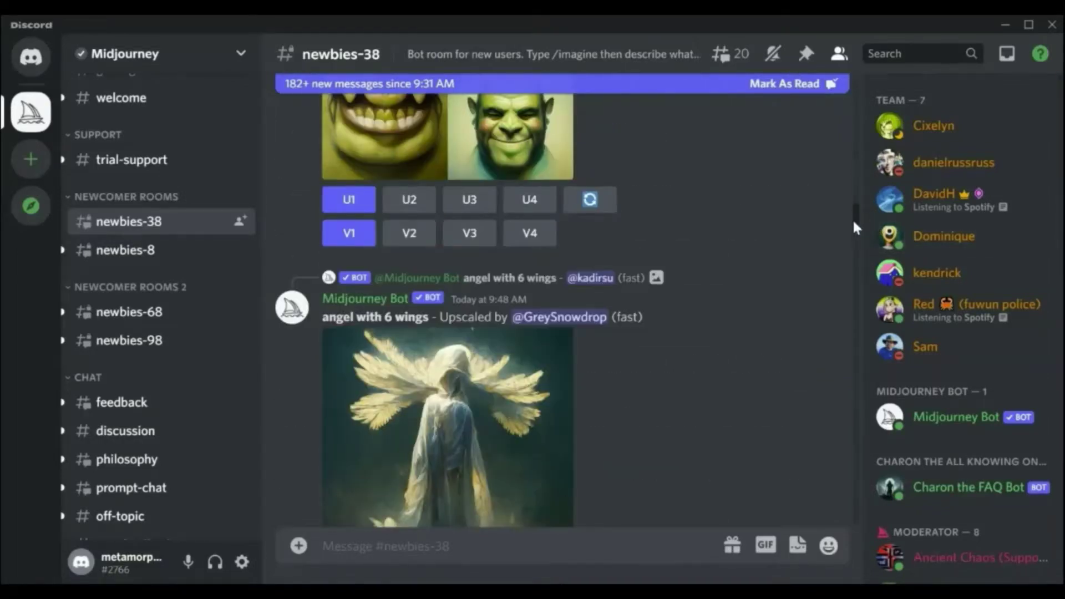
{"action": "left_click_drag", "start_coordinate": [854, 224], "coordinate": [857, 258]}
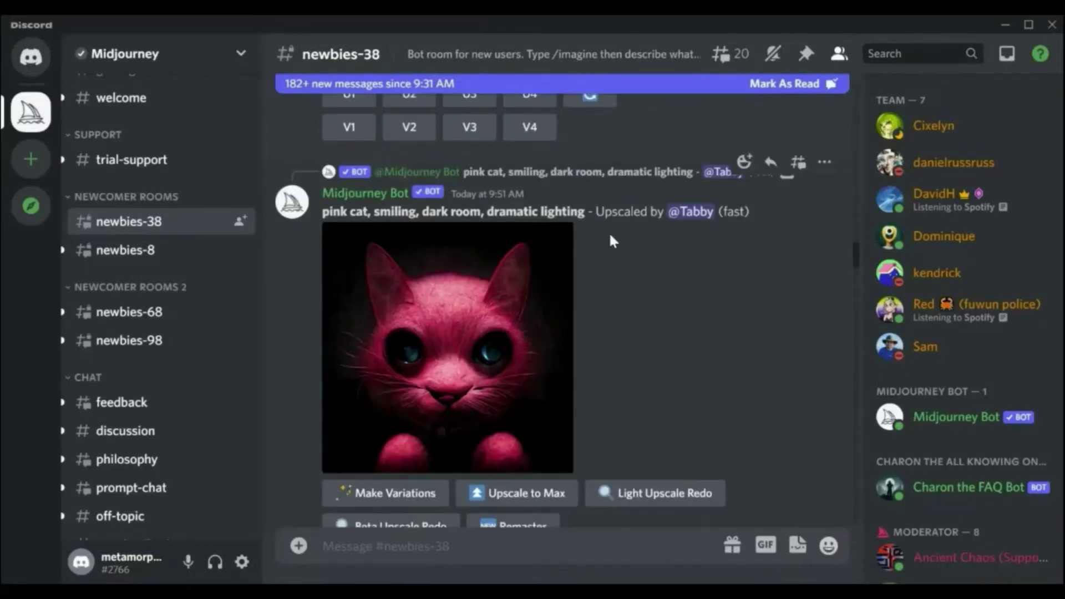
{"action": "left_click_drag", "start_coordinate": [856, 245], "coordinate": [861, 267]}
{"action": "scroll", "coordinate": [861, 267], "scroll_direction": "down", "scroll_amount": 3}
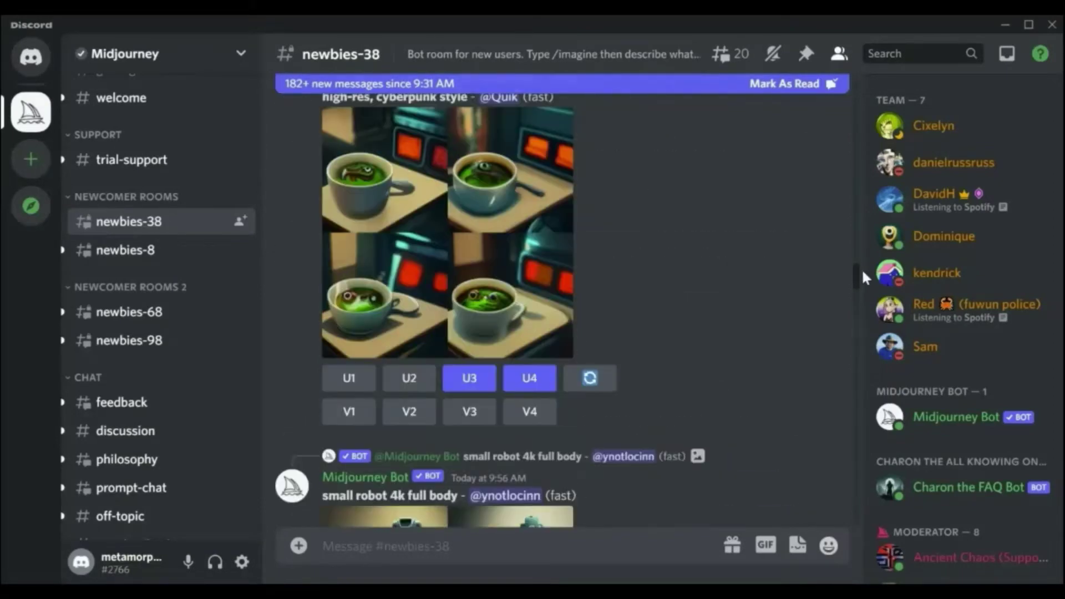
{"action": "scroll", "coordinate": [860, 267], "scroll_direction": "down", "scroll_amount": 10}
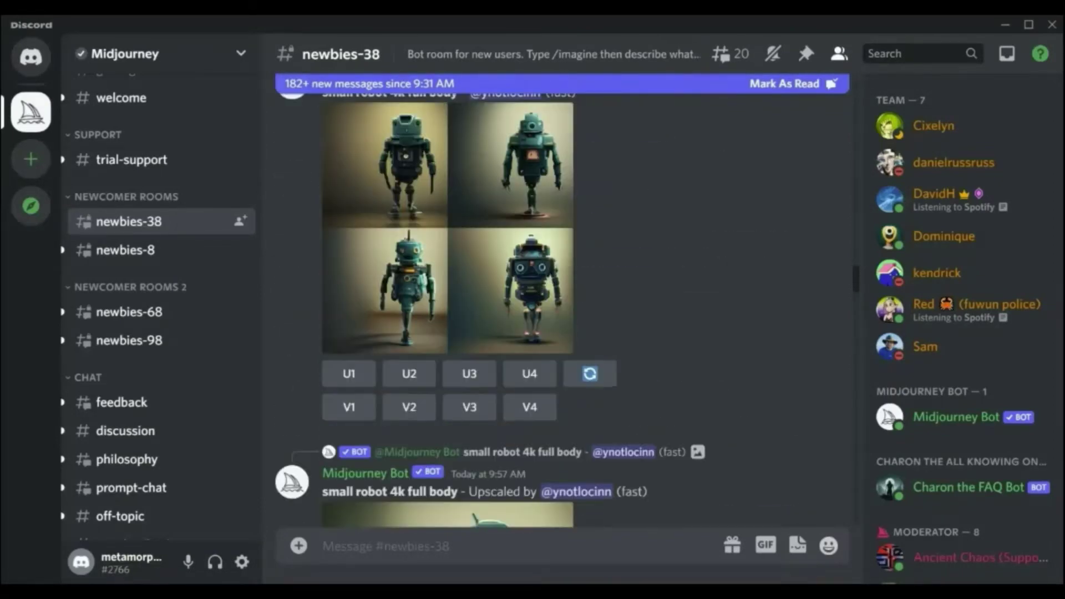
{"action": "scroll", "coordinate": [563, 310], "scroll_direction": "down", "scroll_amount": 7}
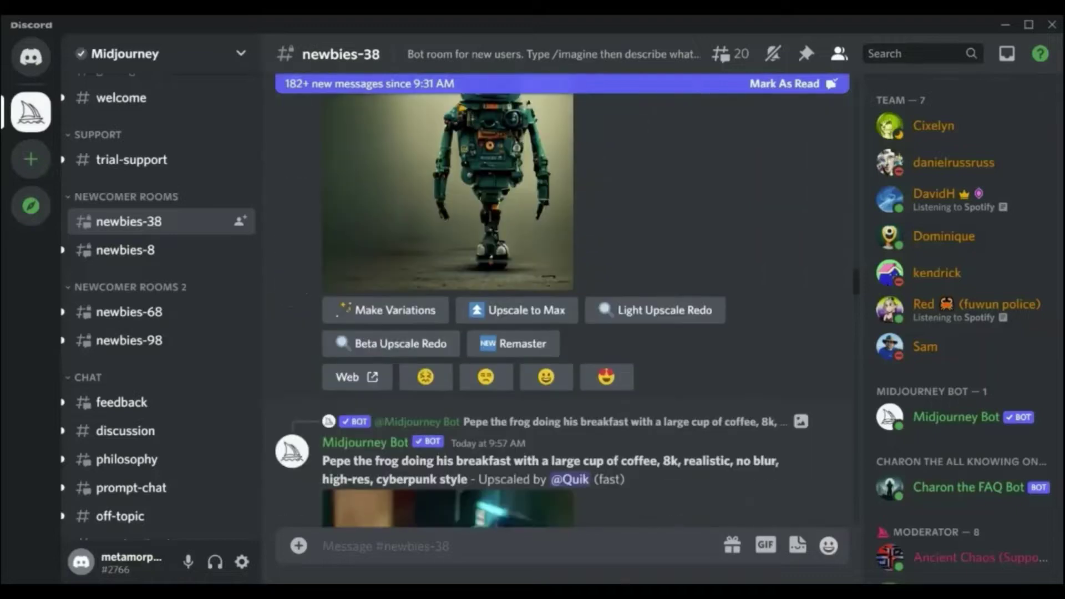
{"action": "scroll", "coordinate": [564, 311], "scroll_direction": "down", "scroll_amount": 2}
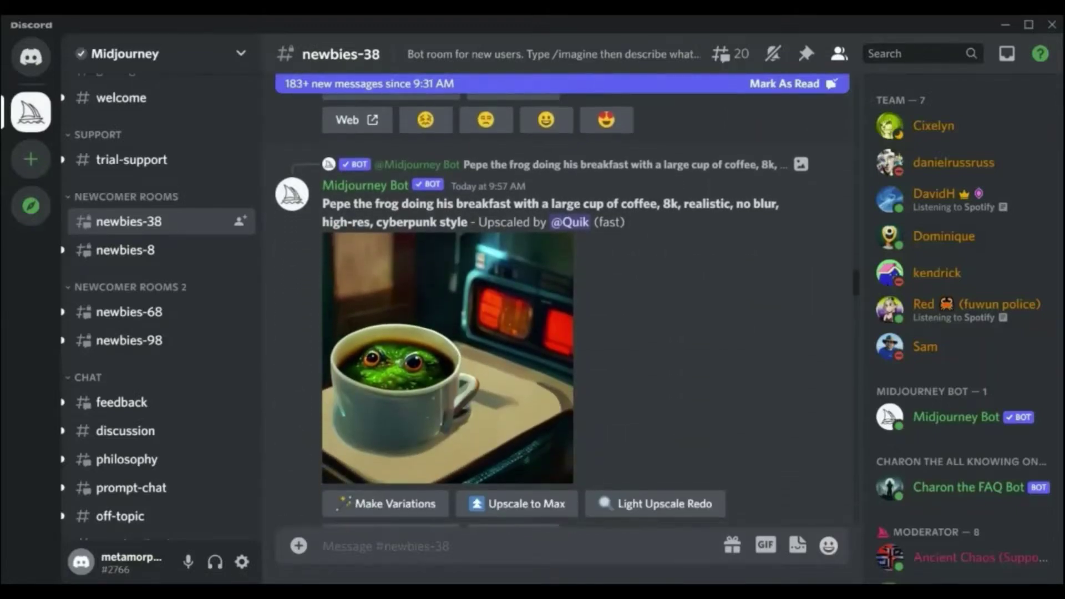
Open the newbies-8 room and look over its members' prompts, image grids and upscaled results
{"action": "left_click", "coordinate": [150, 251]}
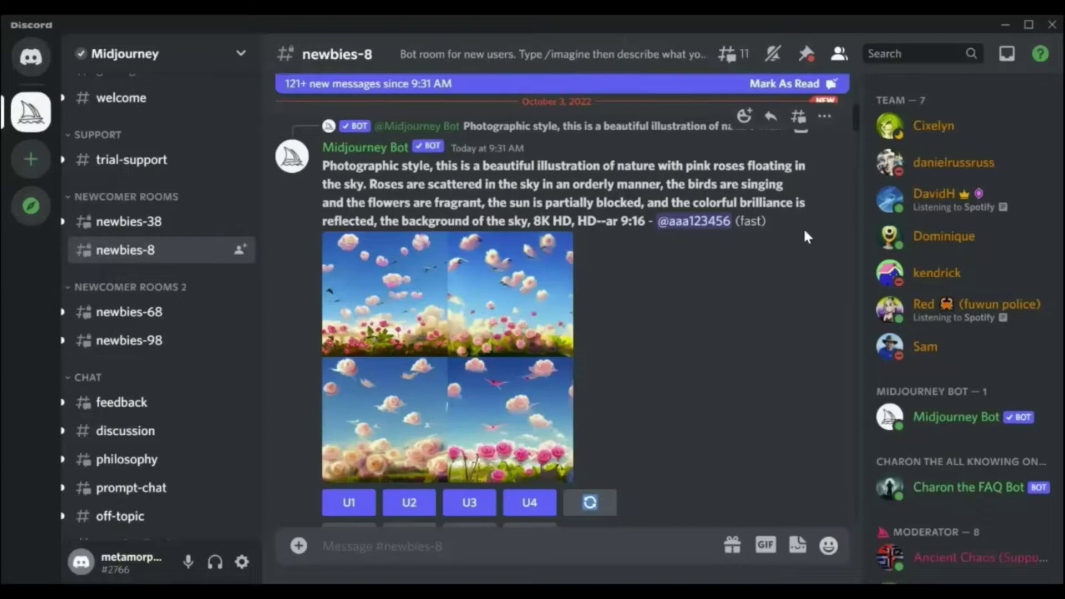
{"action": "scroll", "coordinate": [850, 117], "scroll_direction": "down", "scroll_amount": 4}
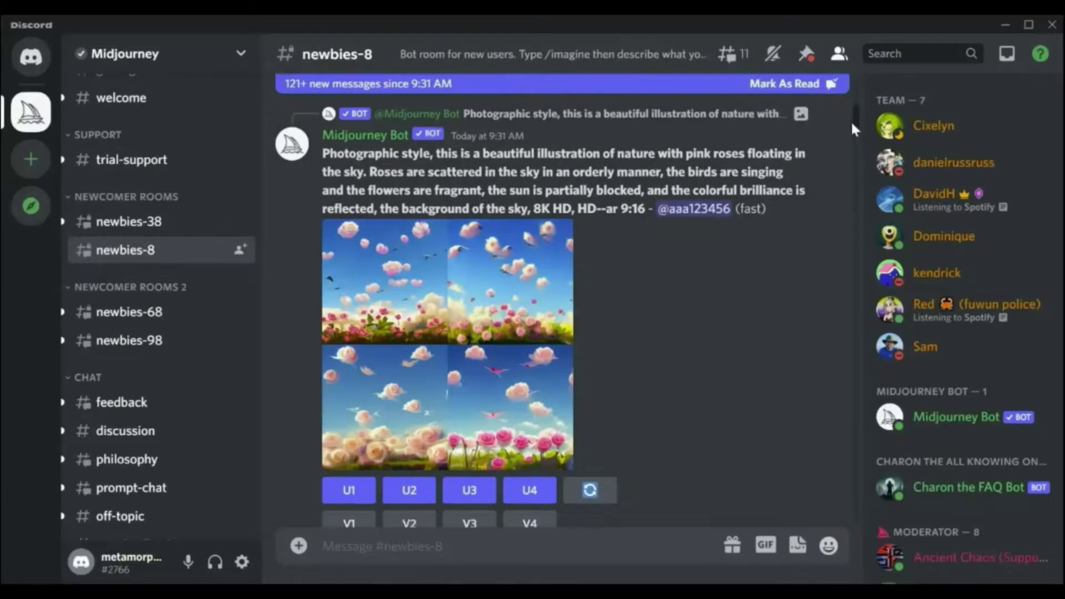
{"action": "scroll", "coordinate": [851, 121], "scroll_direction": "up", "scroll_amount": 5}
{"action": "scroll", "coordinate": [851, 118], "scroll_direction": "down", "scroll_amount": 2}
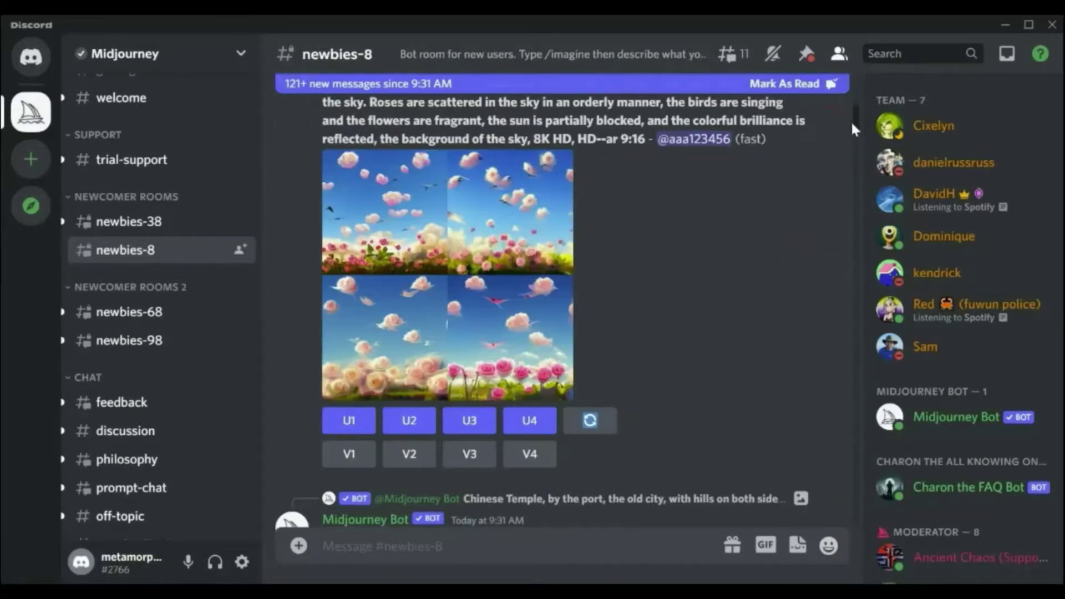
{"action": "left_click_drag", "start_coordinate": [851, 121], "coordinate": [848, 162]}
{"action": "scroll", "coordinate": [850, 135], "scroll_direction": "down", "scroll_amount": 3}
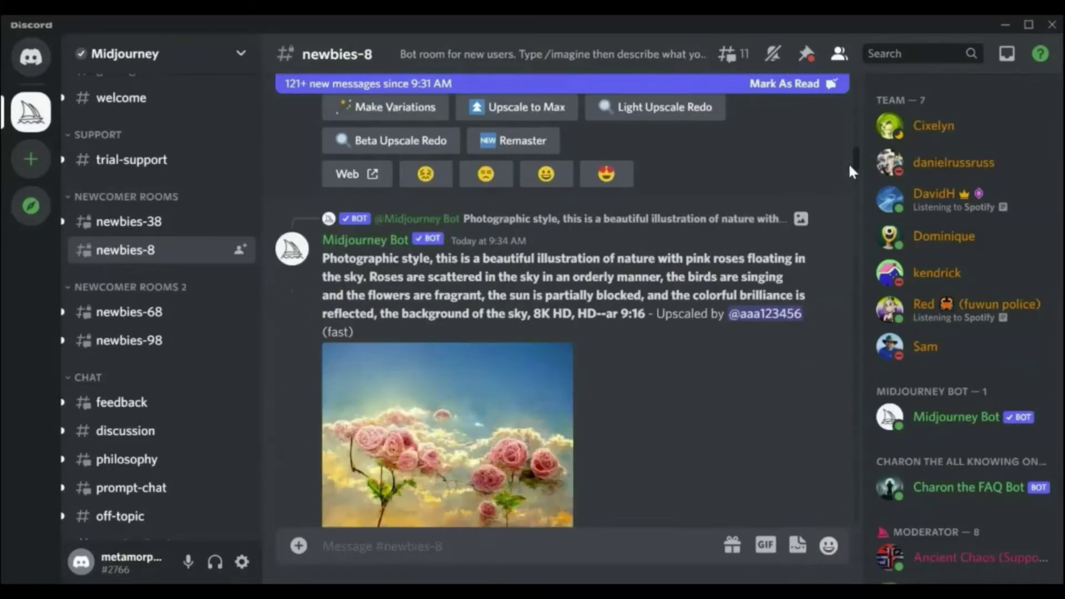
Browse the images in the newbies-68 room, and view the newbies-98 room down to its latest messages
{"action": "left_click", "coordinate": [127, 314]}
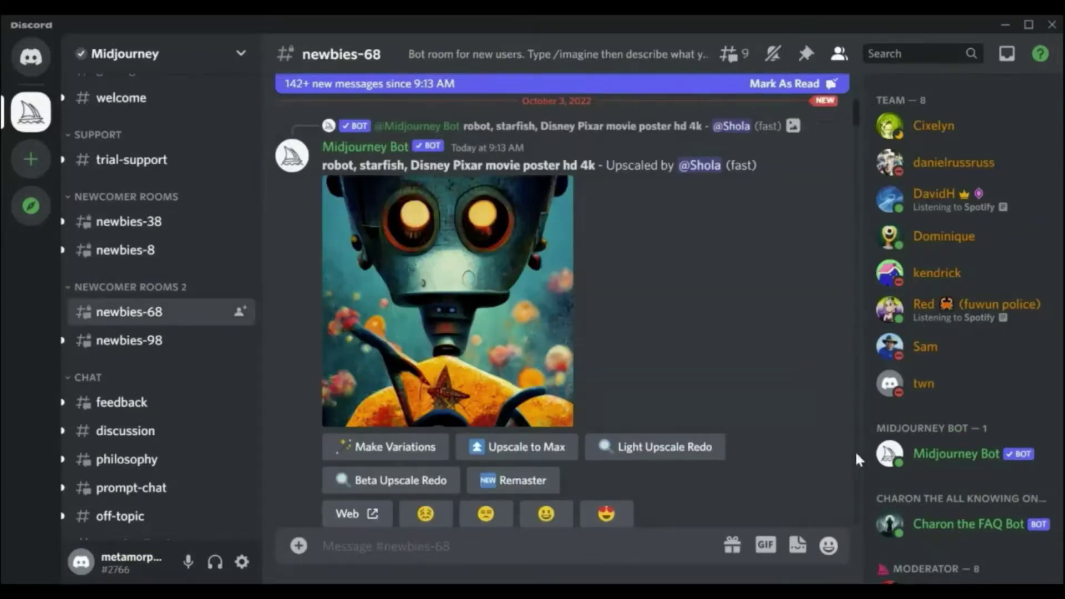
{"action": "left_click_drag", "start_coordinate": [853, 111], "coordinate": [861, 144]}
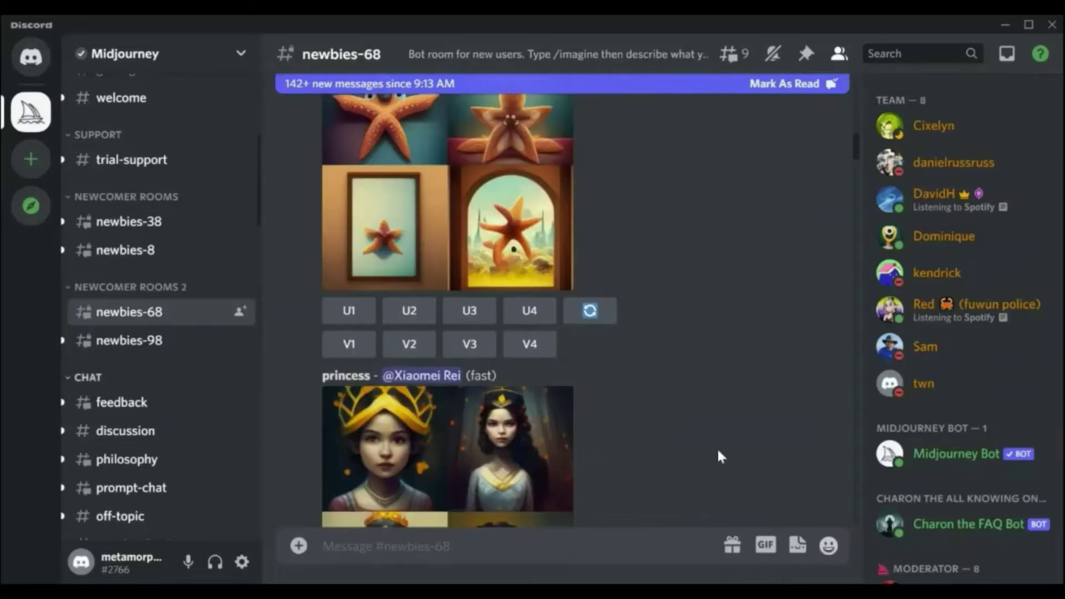
{"action": "left_click", "coordinate": [111, 342]}
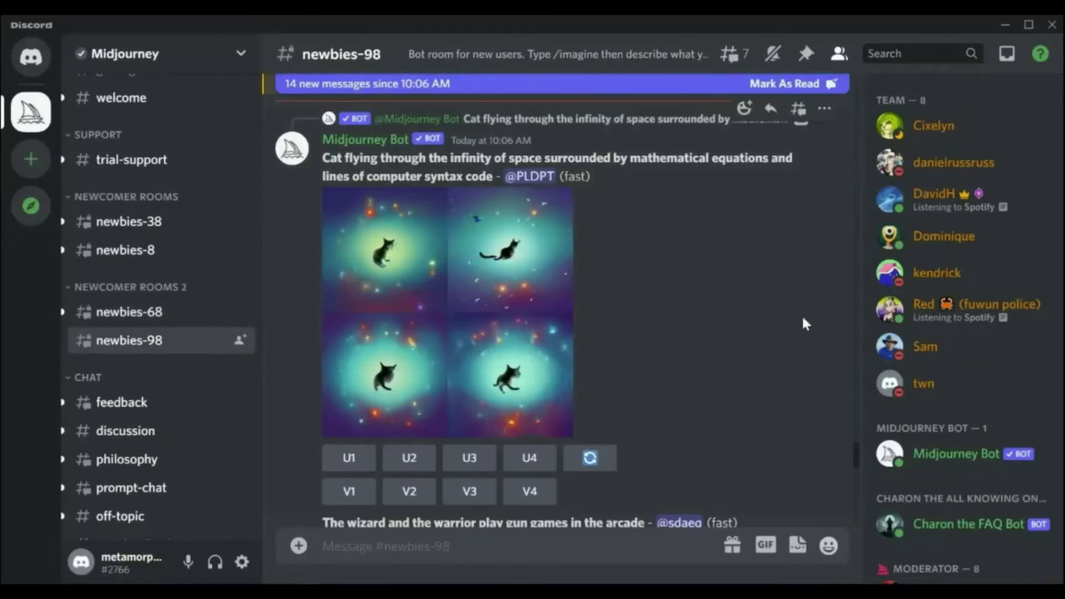
{"action": "left_click_drag", "start_coordinate": [854, 453], "coordinate": [859, 517]}
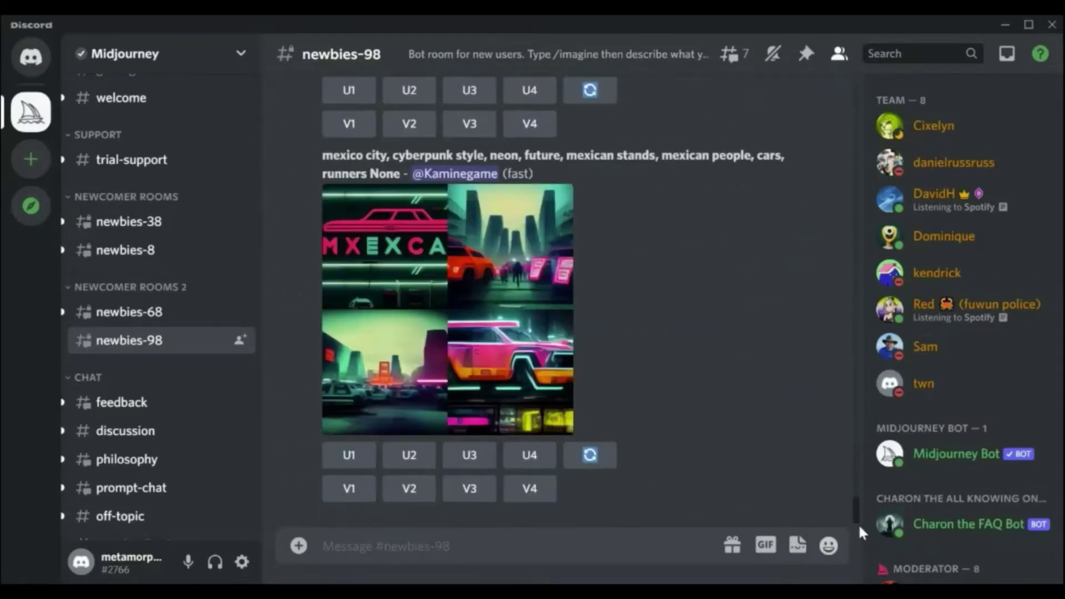
{"action": "left_click", "coordinate": [335, 542]}
{"action": "type", "text": "/ima"}
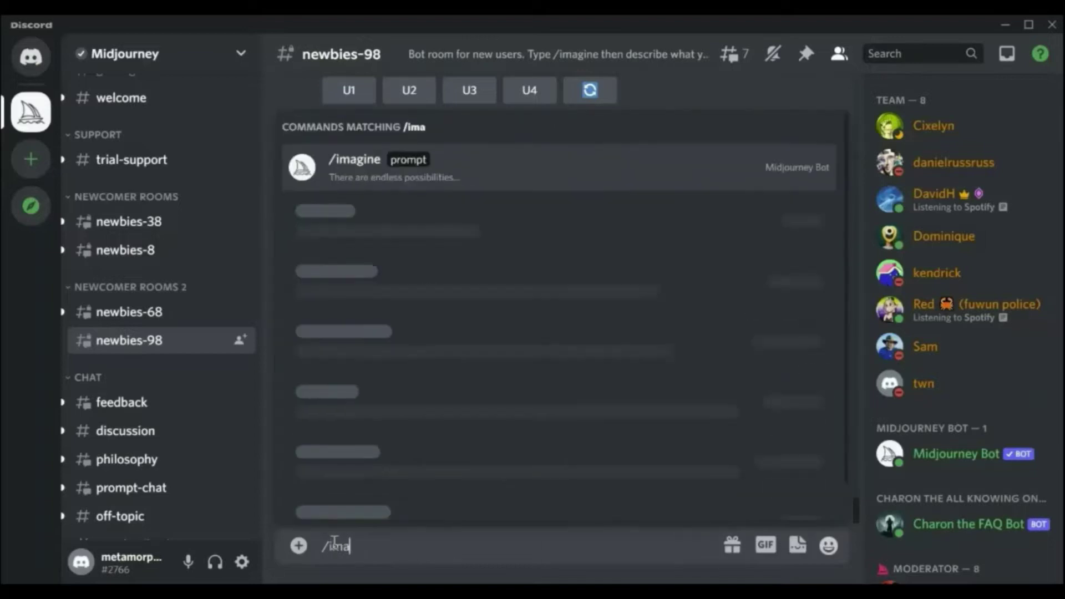
{"action": "type", "text": "gine"}
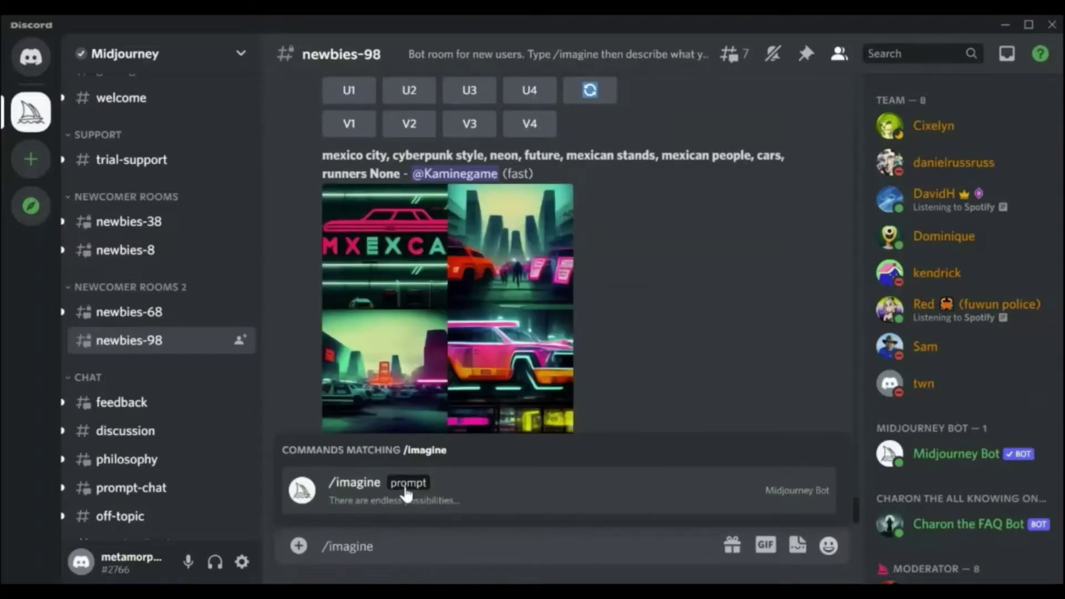
{"action": "left_click", "coordinate": [407, 491]}
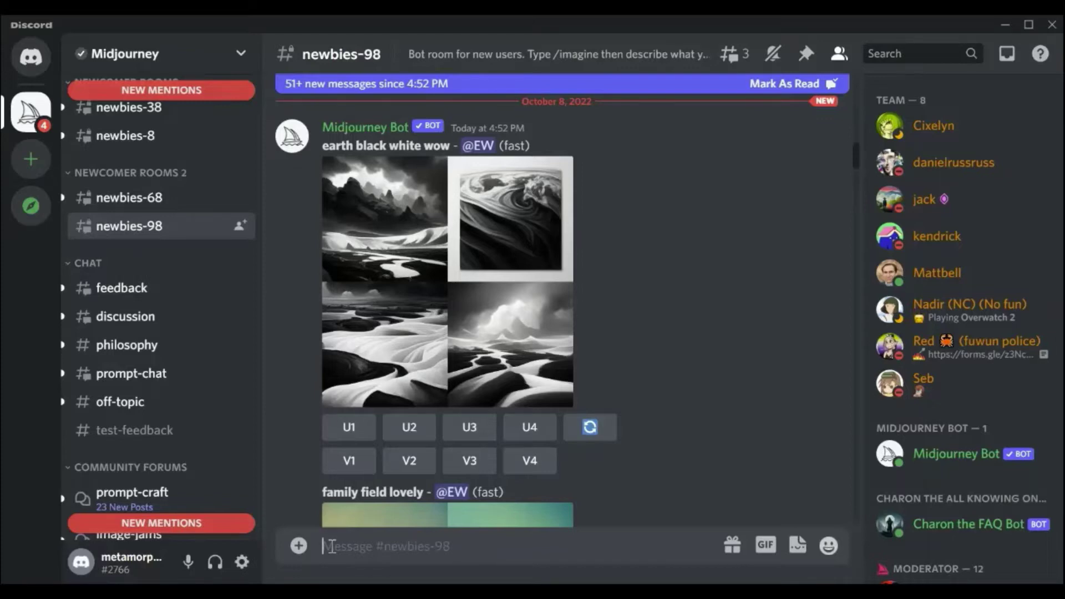
{"action": "type", "text": "/"}
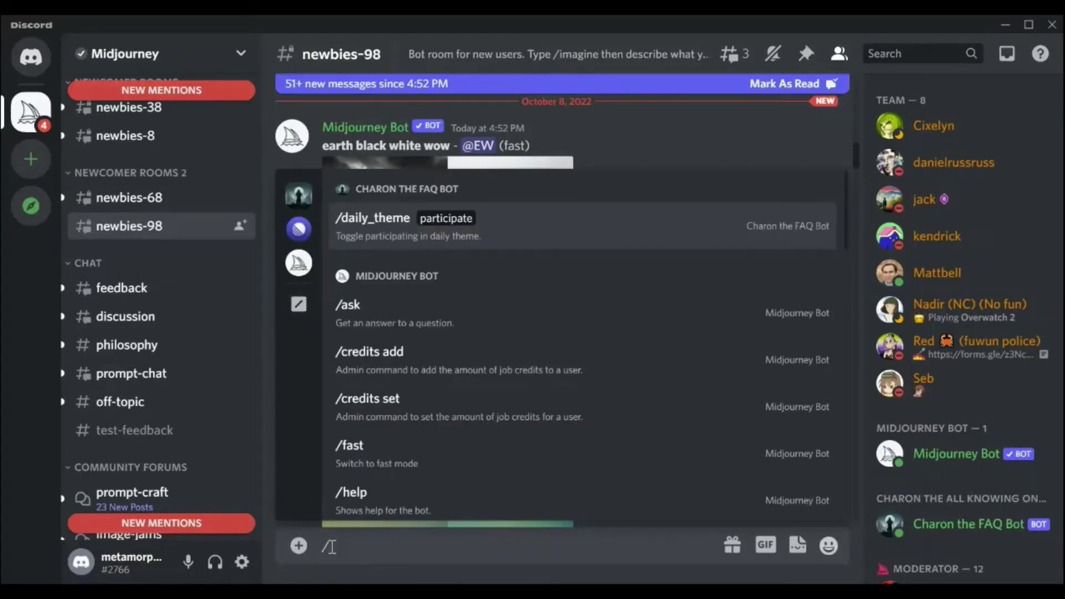
{"action": "type", "text": "i"}
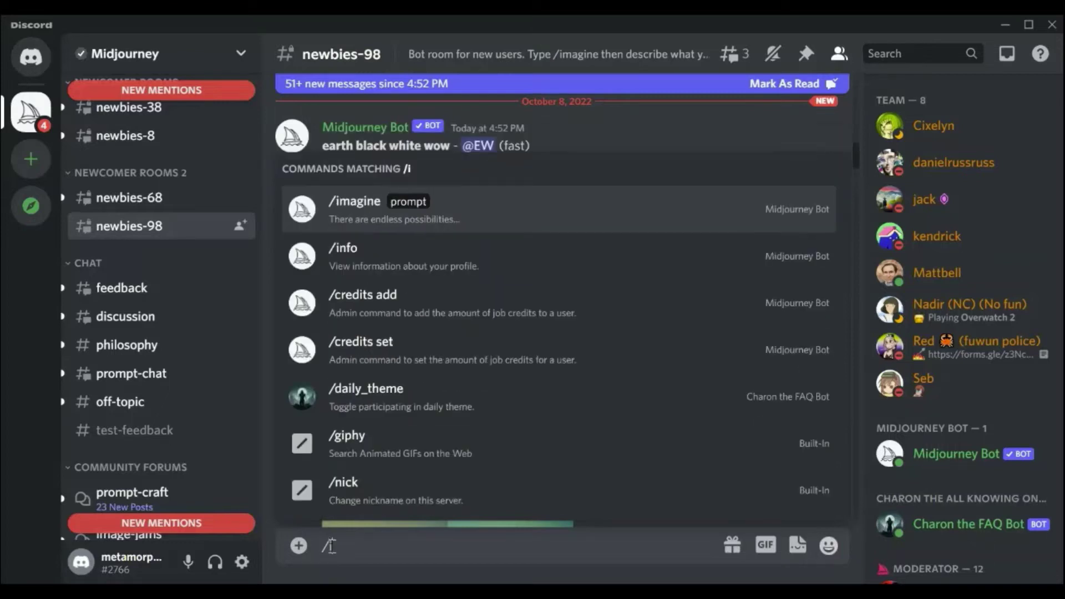
{"action": "type", "text": "ma"}
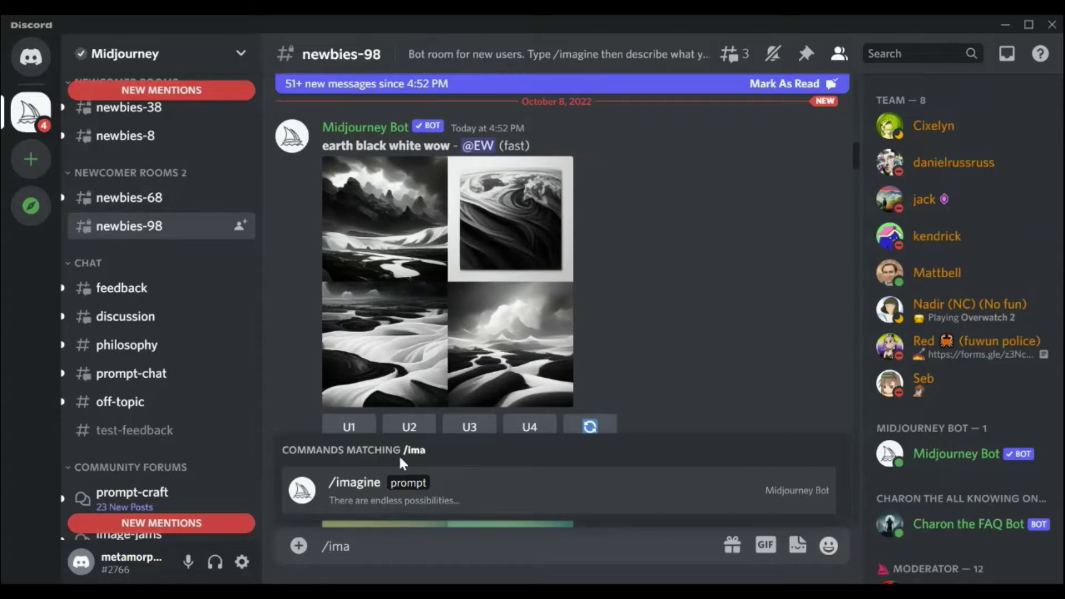
{"action": "left_click", "coordinate": [366, 491]}
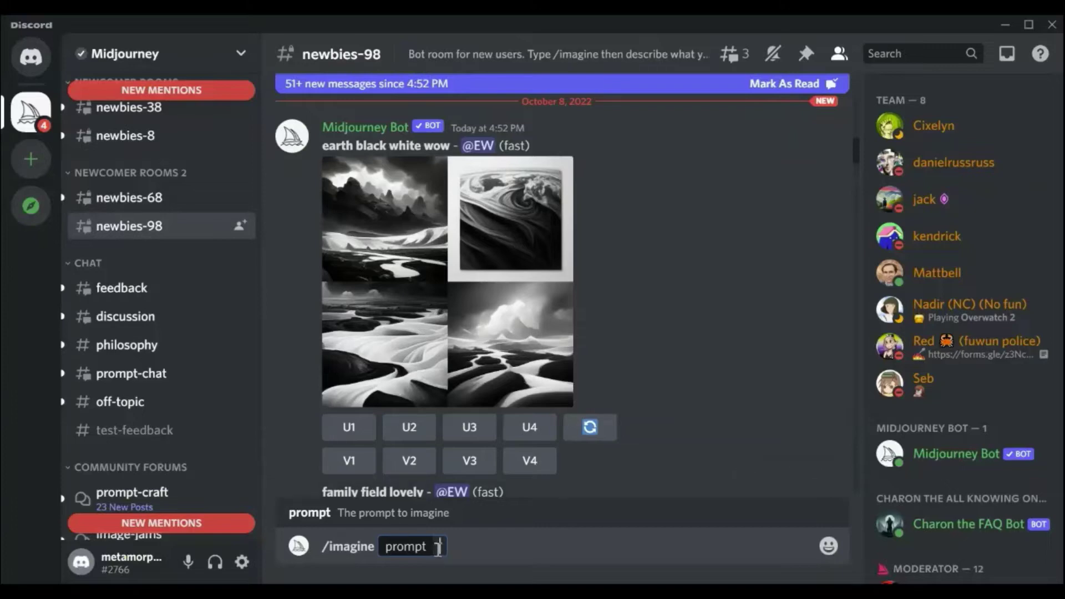
{"action": "key", "text": "BackSpace"}
{"action": "key", "text": "BackSpace"}
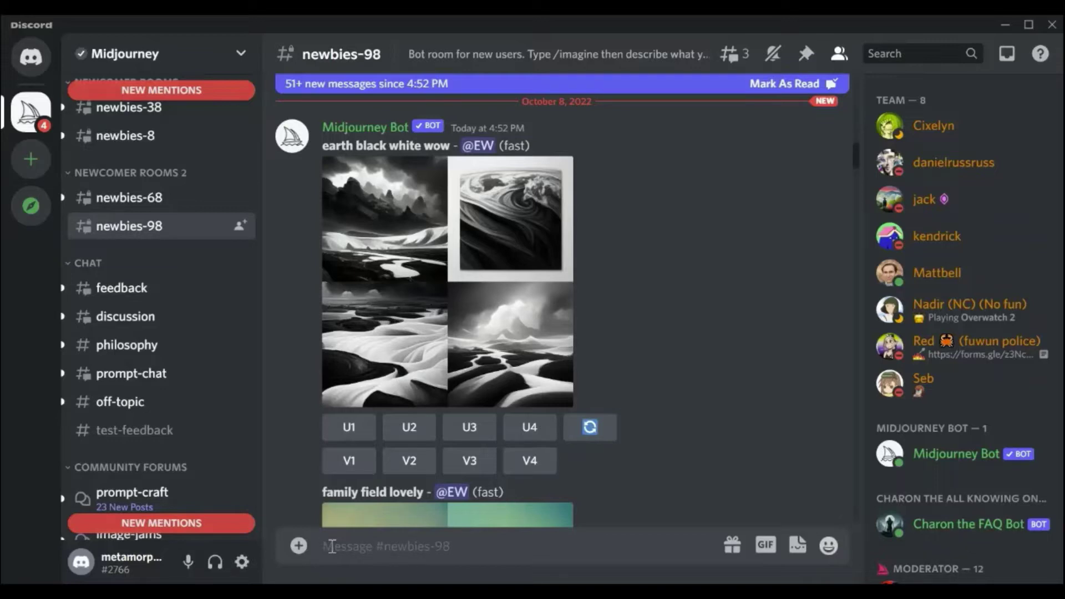
Write the /imagine prompt "every computer scree in the world covered with beautiful artistic images that make people explode with happiness and light" in newbies-98
{"action": "type", "text": "/"}
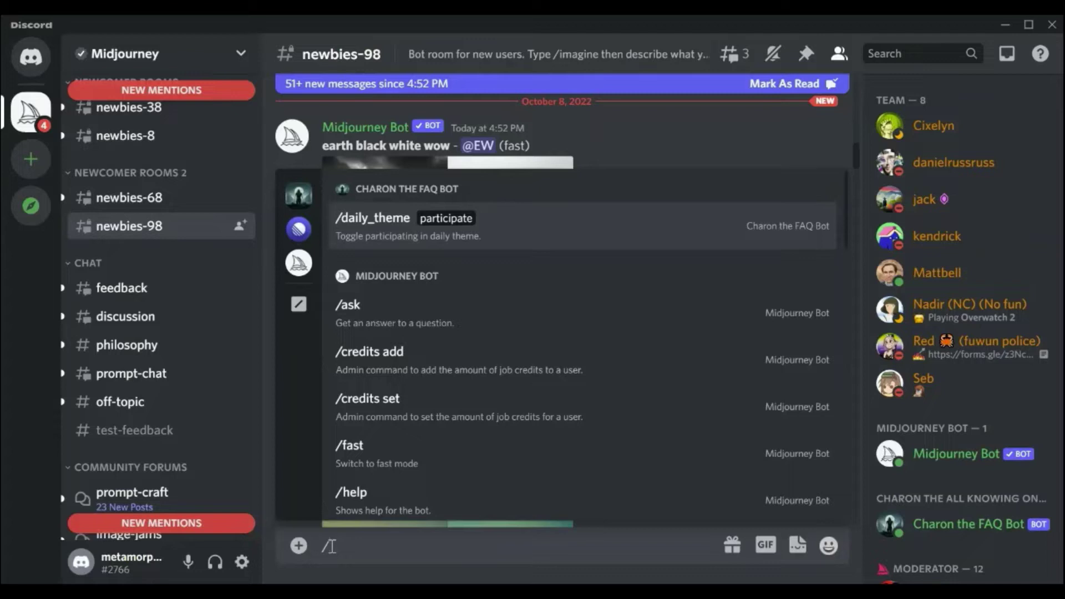
{"action": "type", "text": "i"}
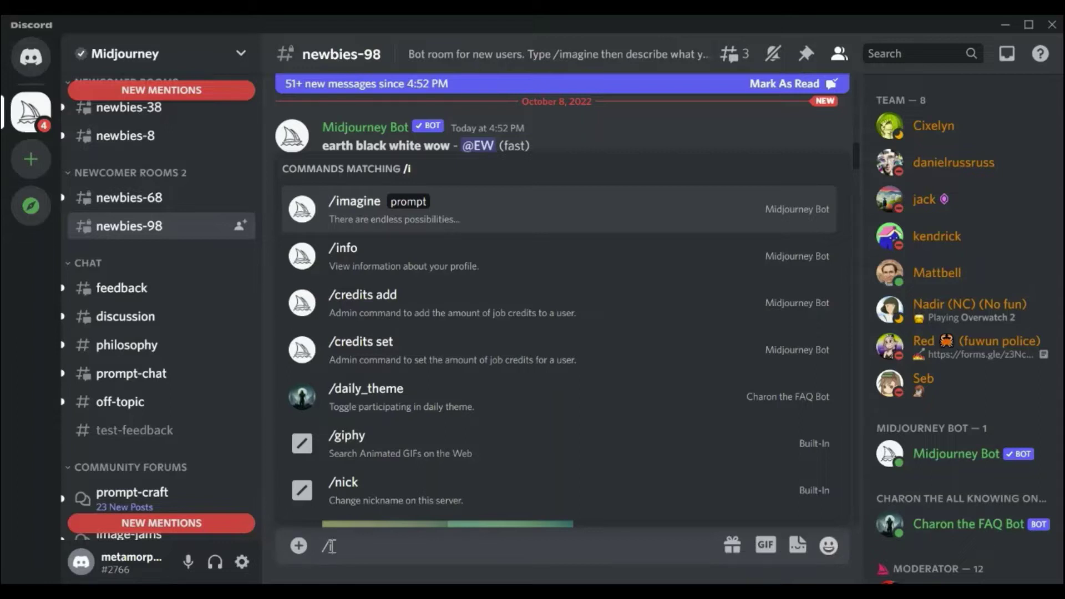
{"action": "type", "text": "ma"}
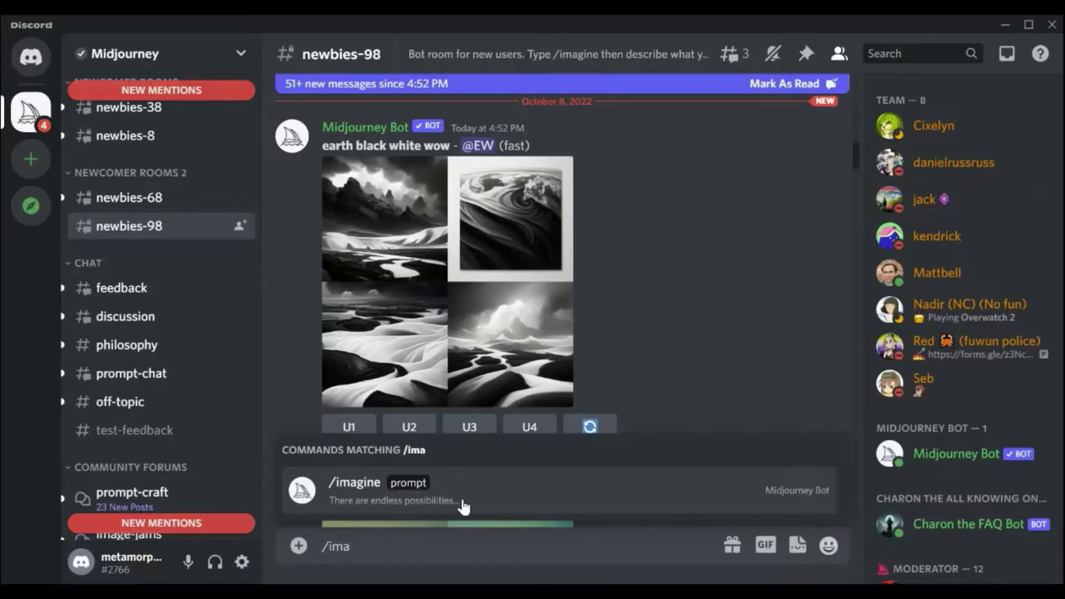
{"action": "left_click", "coordinate": [362, 481]}
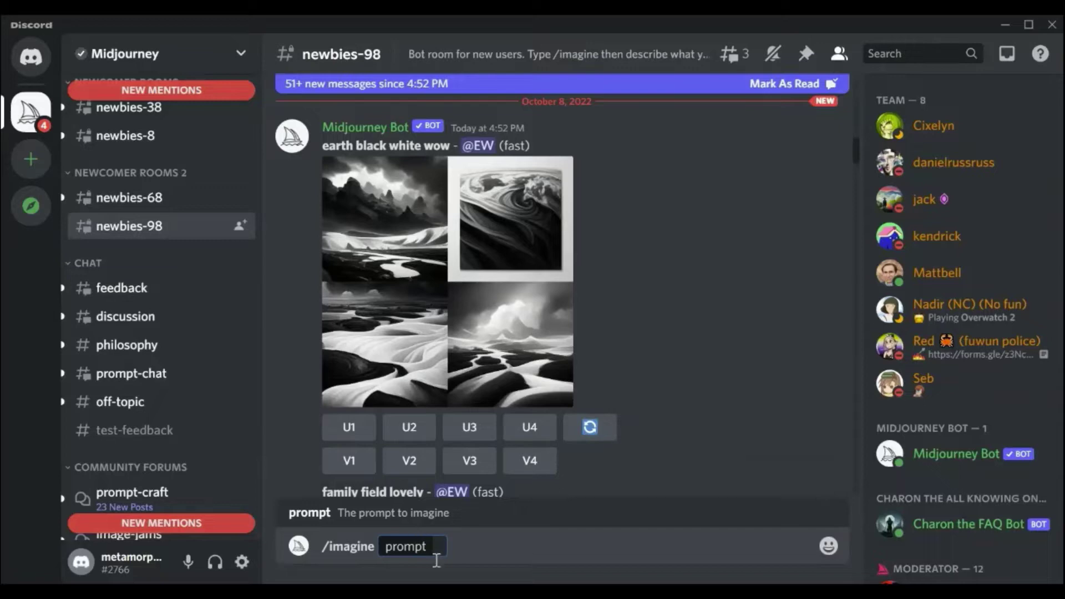
{"action": "type", "text": "ever"}
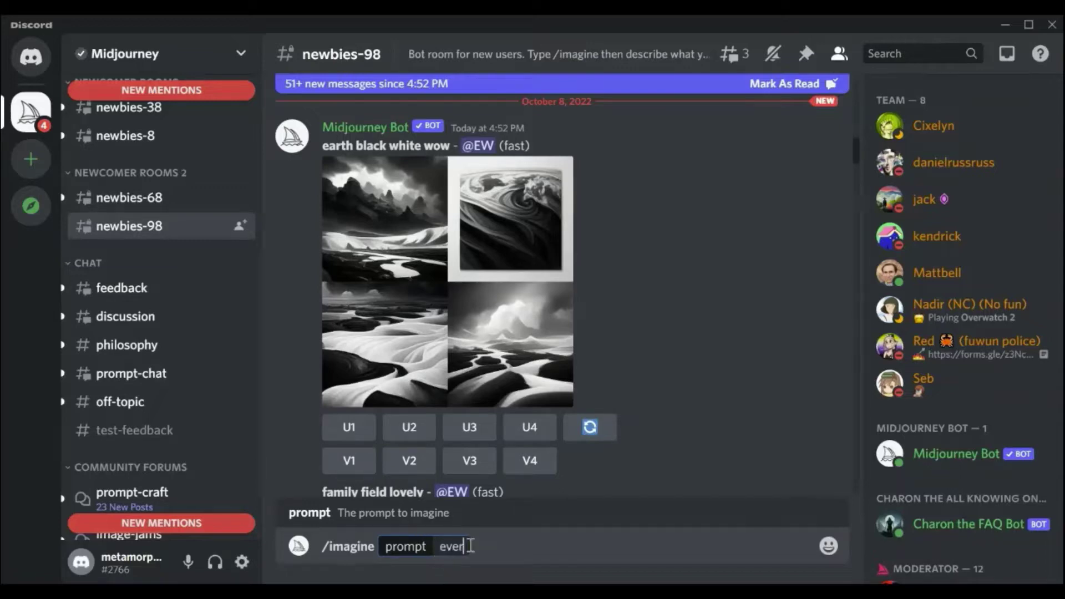
{"action": "type", "text": "y computer sc"}
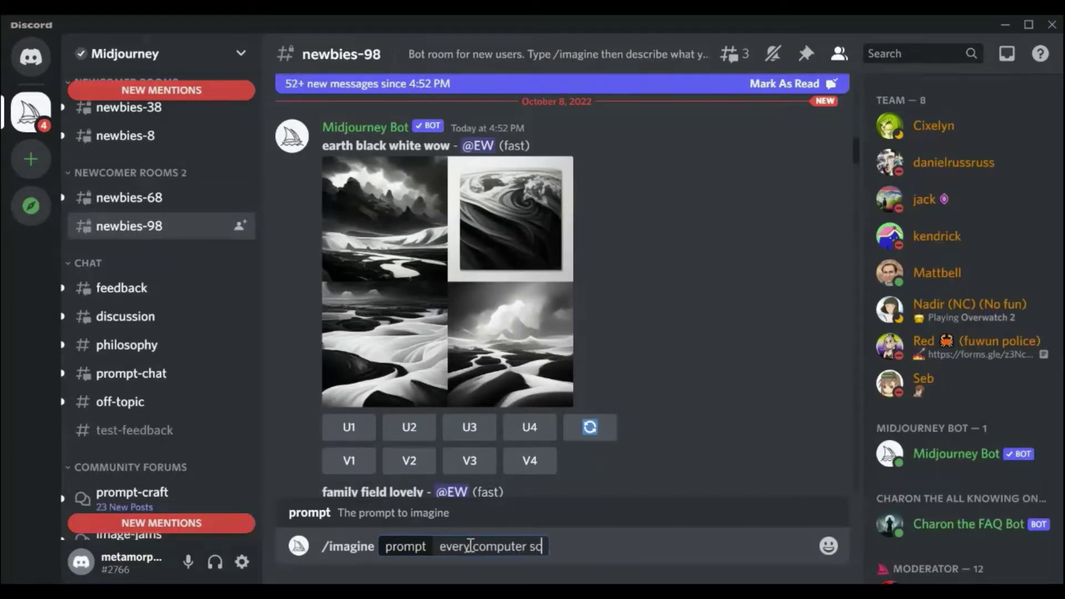
{"action": "type", "text": "ree in the wor"}
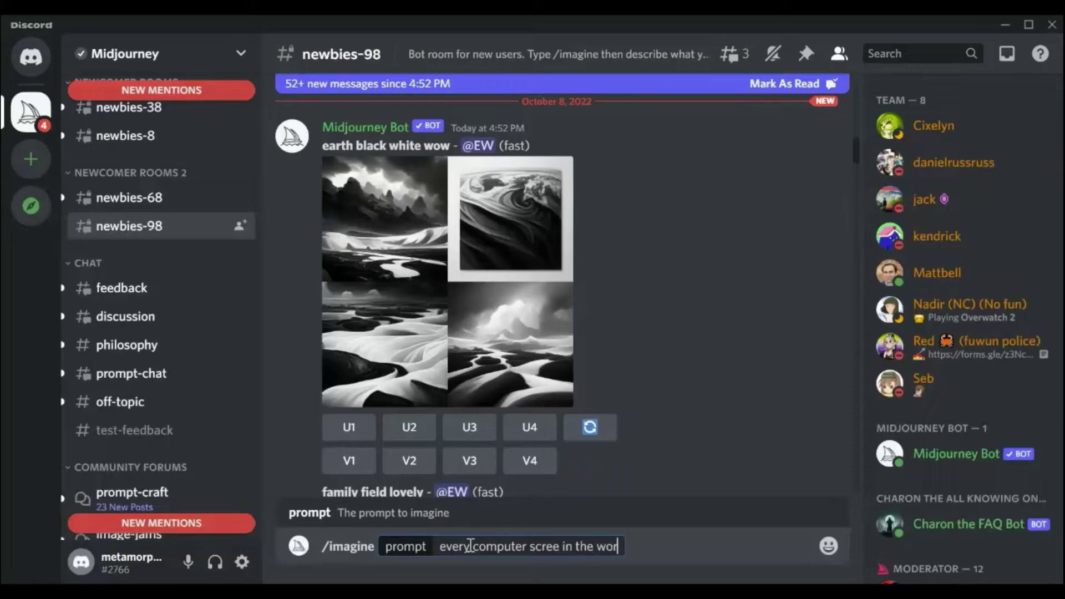
{"action": "type", "text": "ld co"}
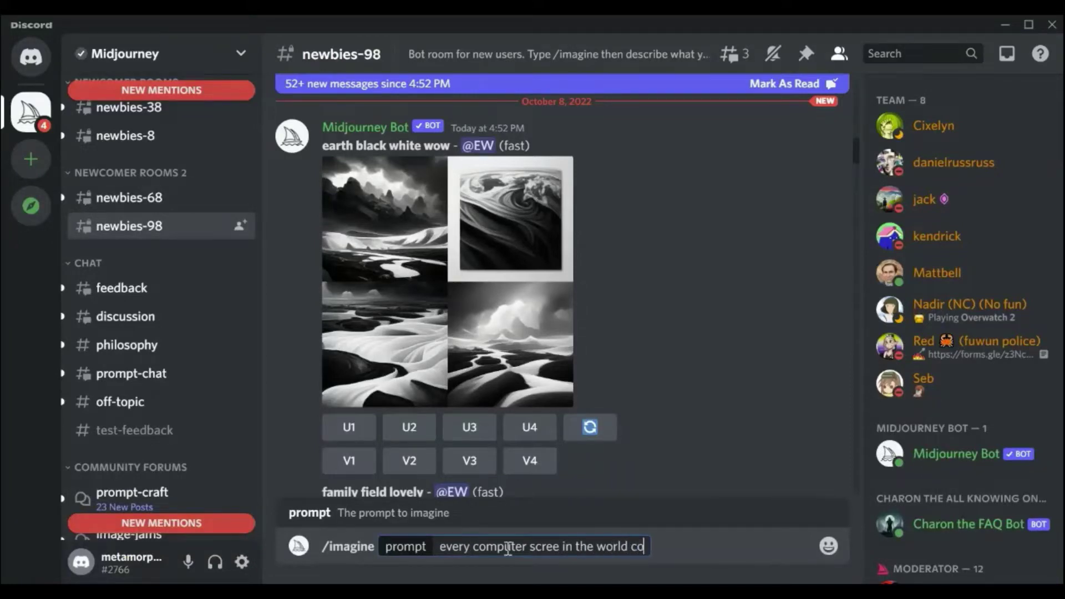
{"action": "type", "text": "vered with be"}
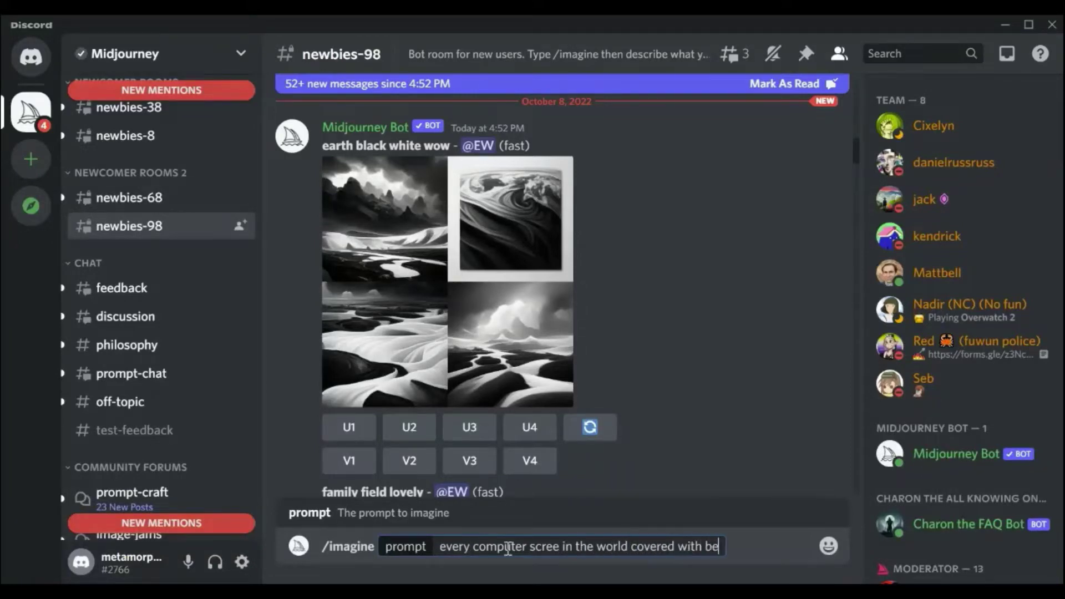
{"action": "type", "text": "autiful"}
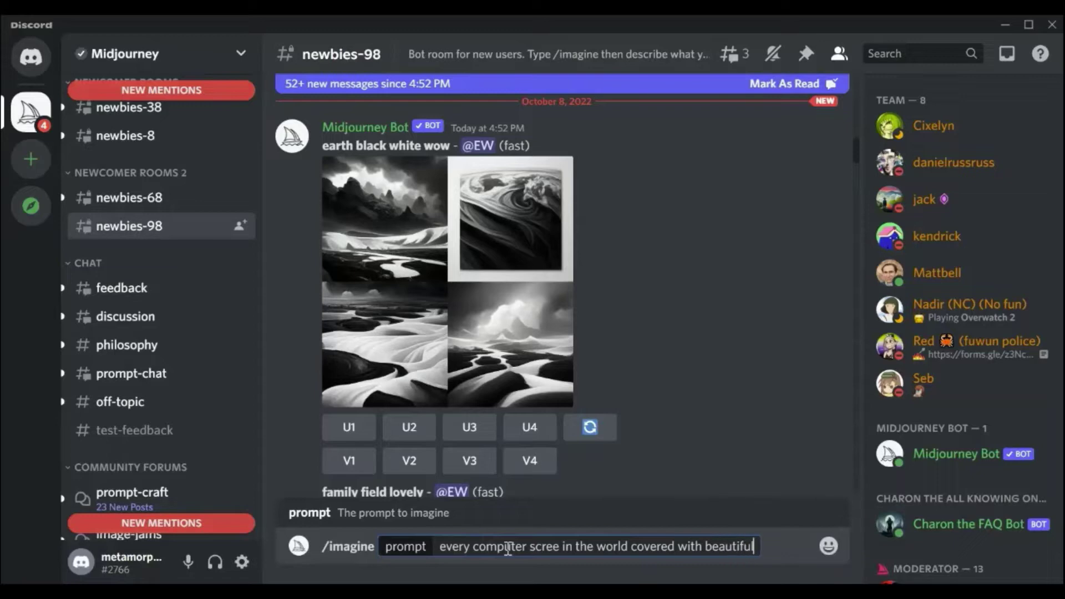
{"action": "type", "text": " artistic imag"}
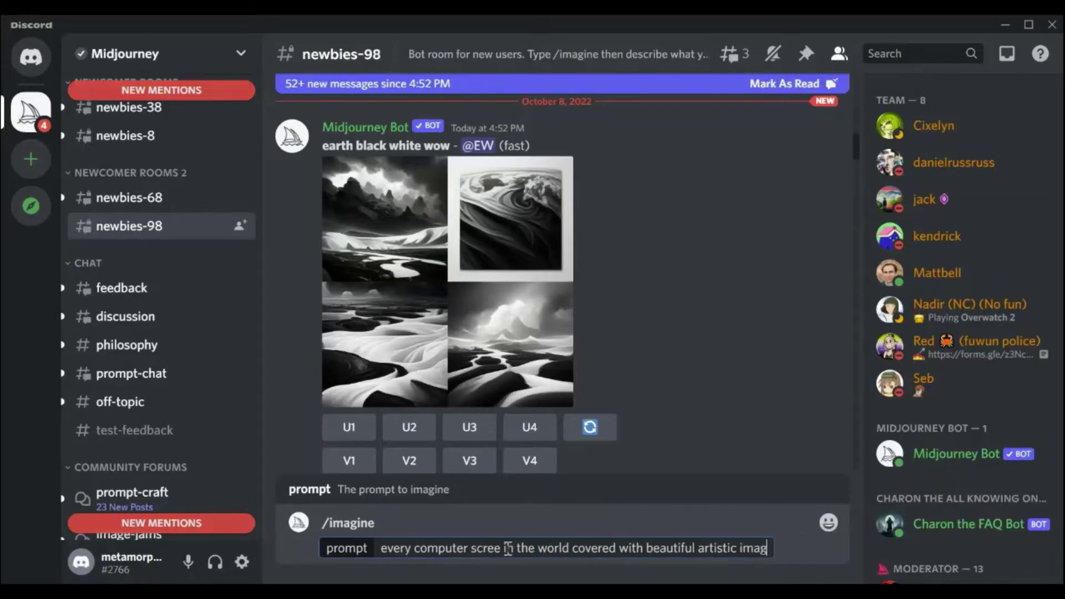
{"action": "type", "text": "es that ma"}
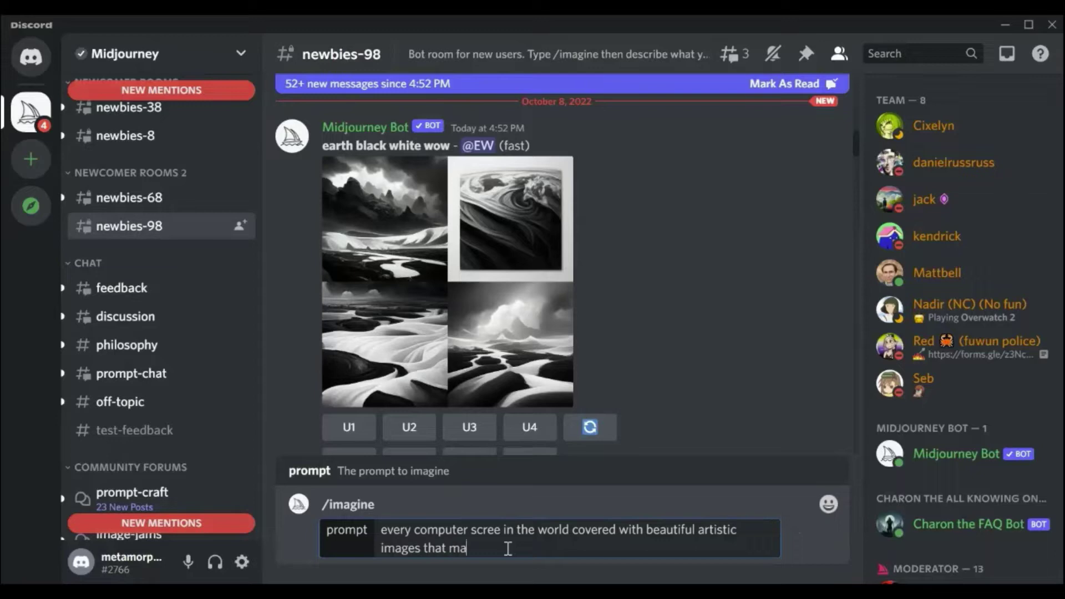
{"action": "type", "text": "ke people explode with happ"}
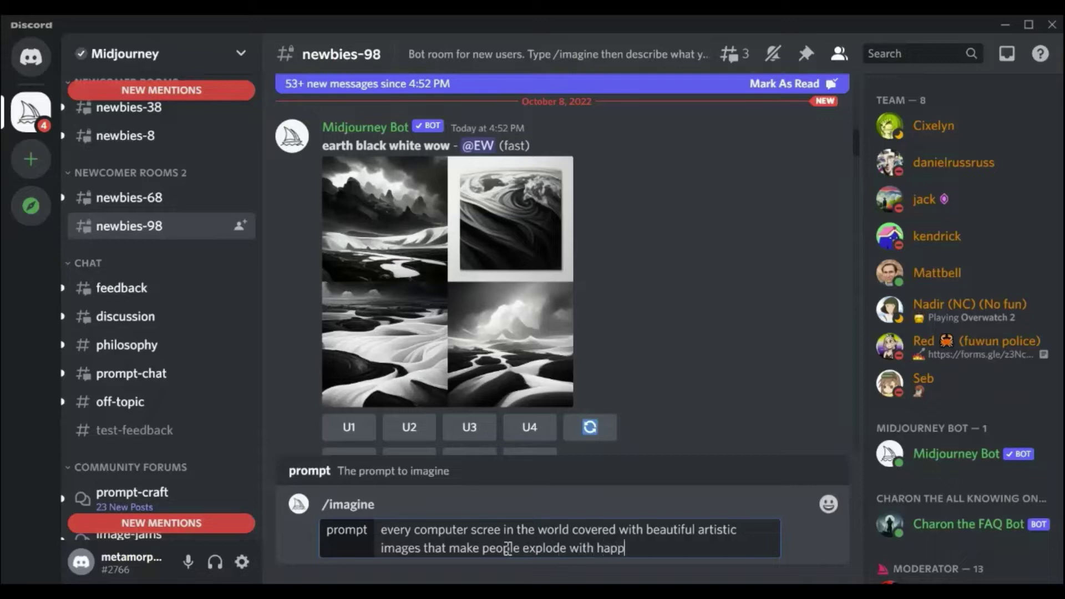
{"action": "type", "text": "iness and light"}
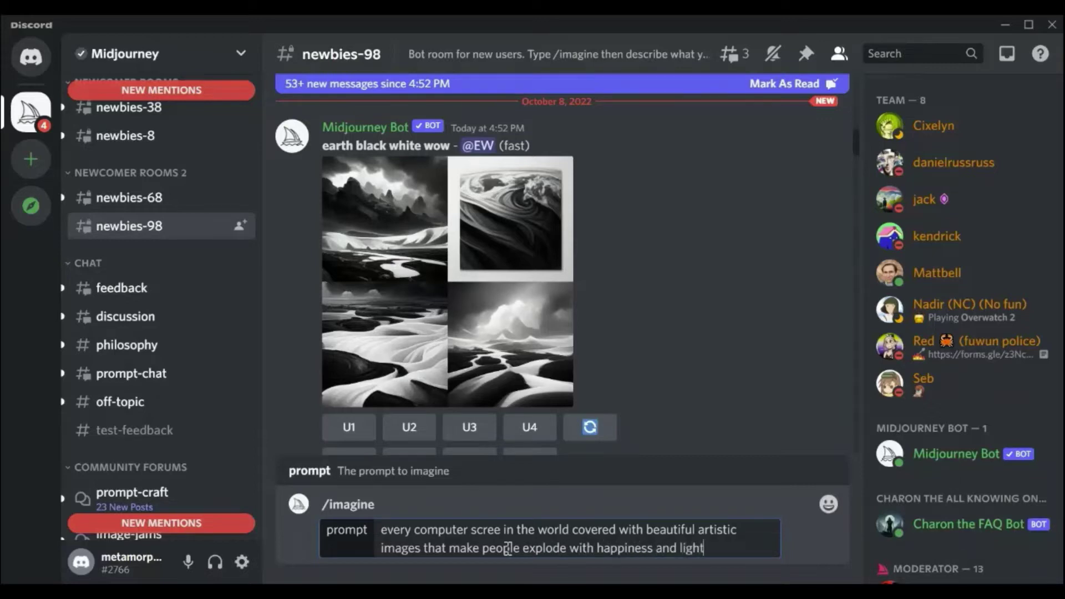
Correct "scree" to "screen" in the prompt and submit it to the Midjourney Bot
{"action": "left_click", "coordinate": [501, 531]}
{"action": "type", "text": "n"}
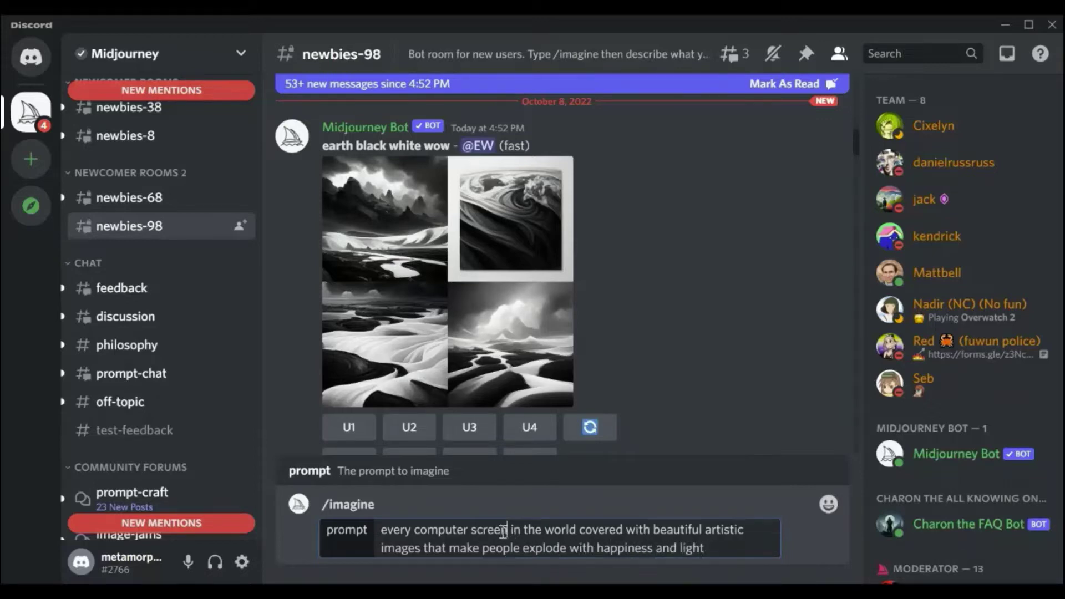
{"action": "left_click", "coordinate": [712, 549]}
{"action": "key", "text": "Return"}
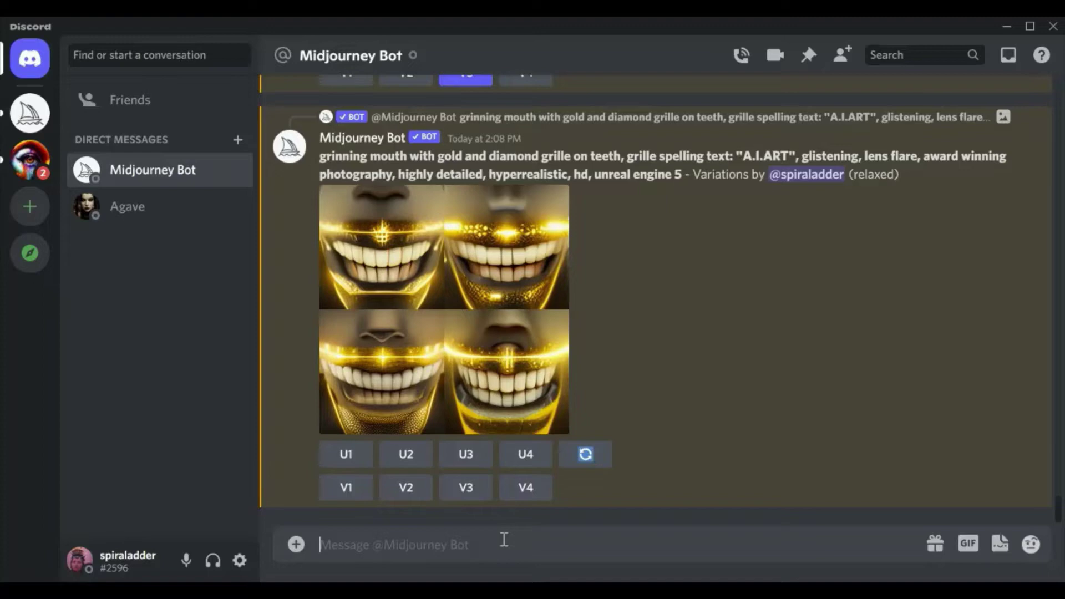
Submit the /imagine prompt "beautiful day of the dead sketeton in a forest" in the direct message with the Midjourney Bot
{"action": "type", "text": "/"}
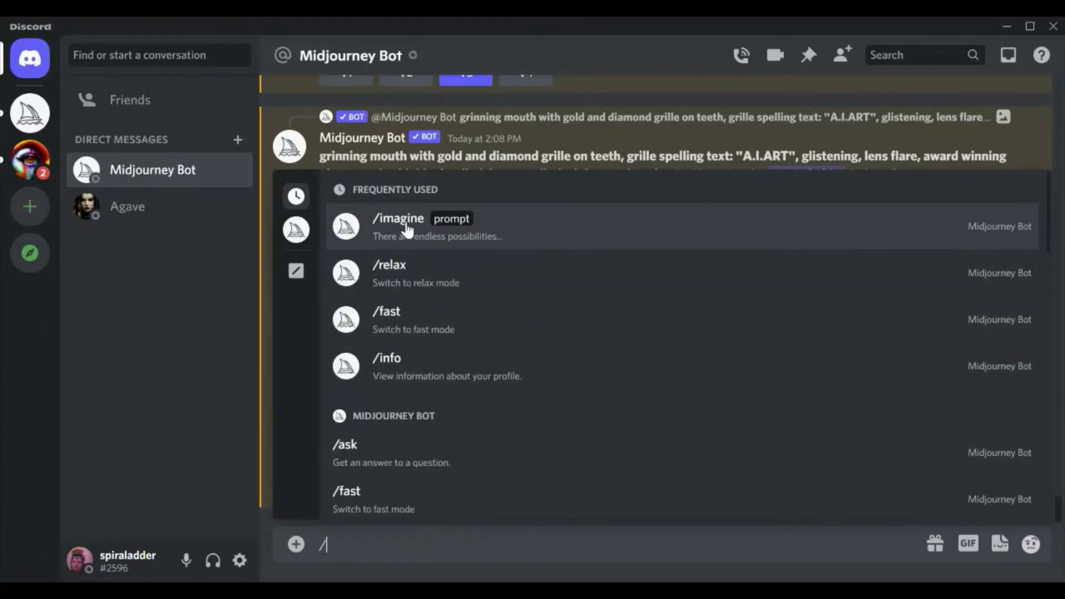
{"action": "left_click", "coordinate": [407, 231]}
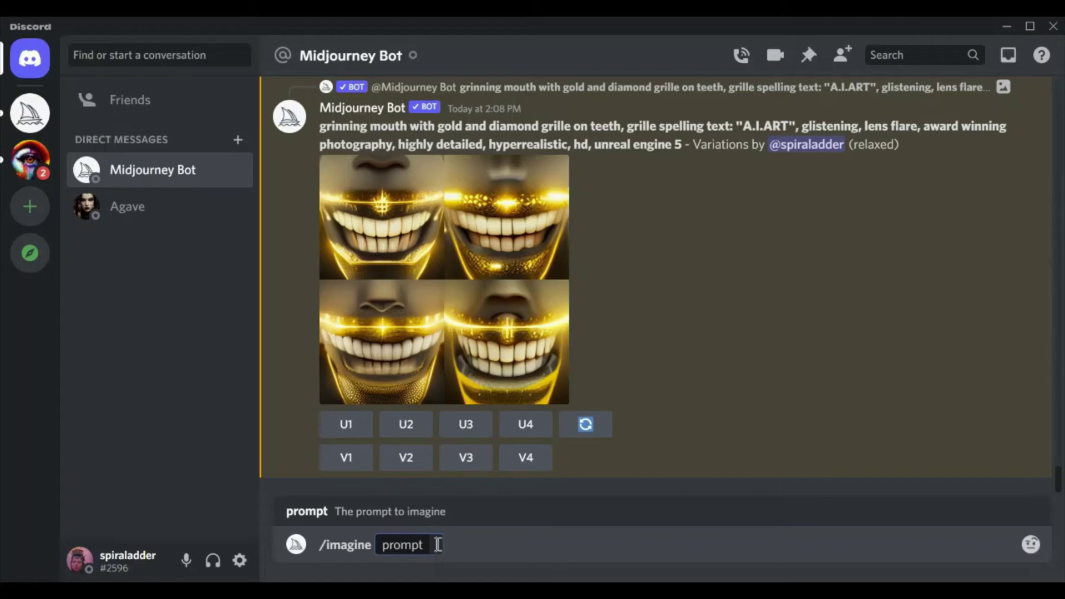
{"action": "type", "text": "beauti"}
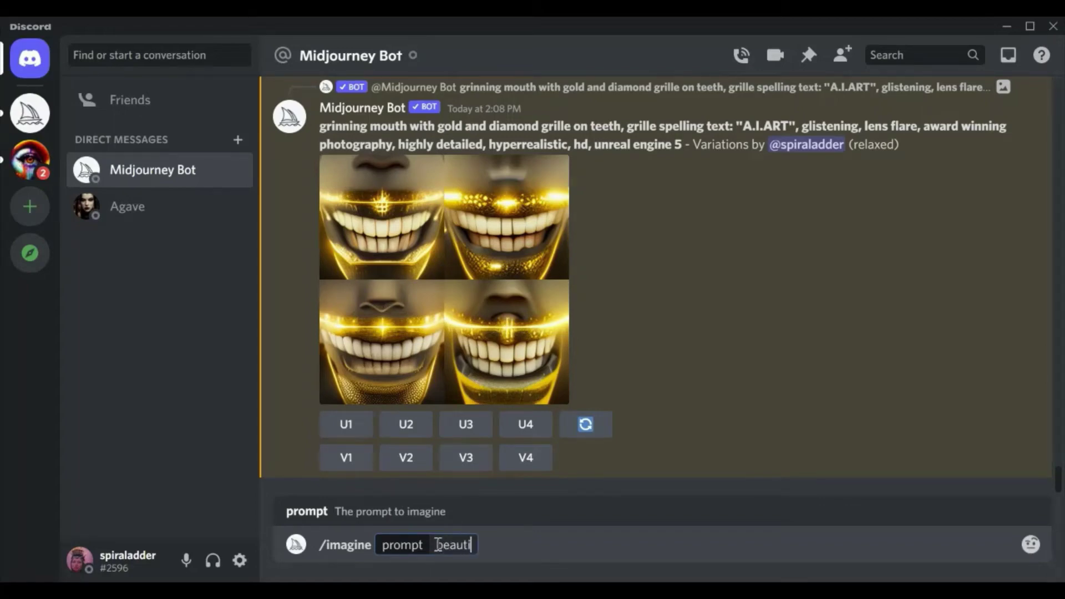
{"action": "type", "text": "ful day"}
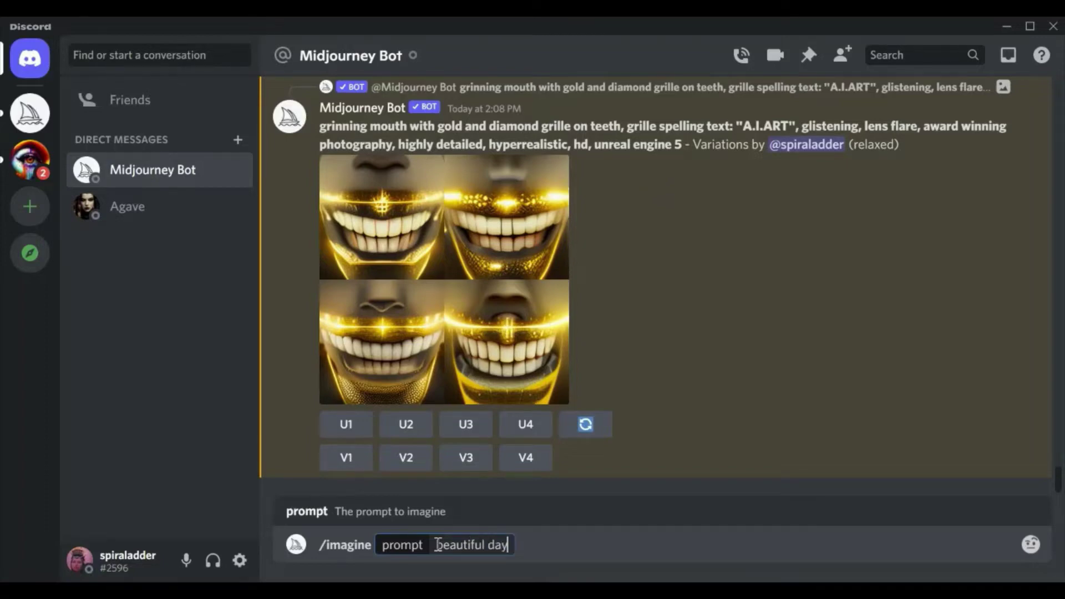
{"action": "type", "text": " of the dead "}
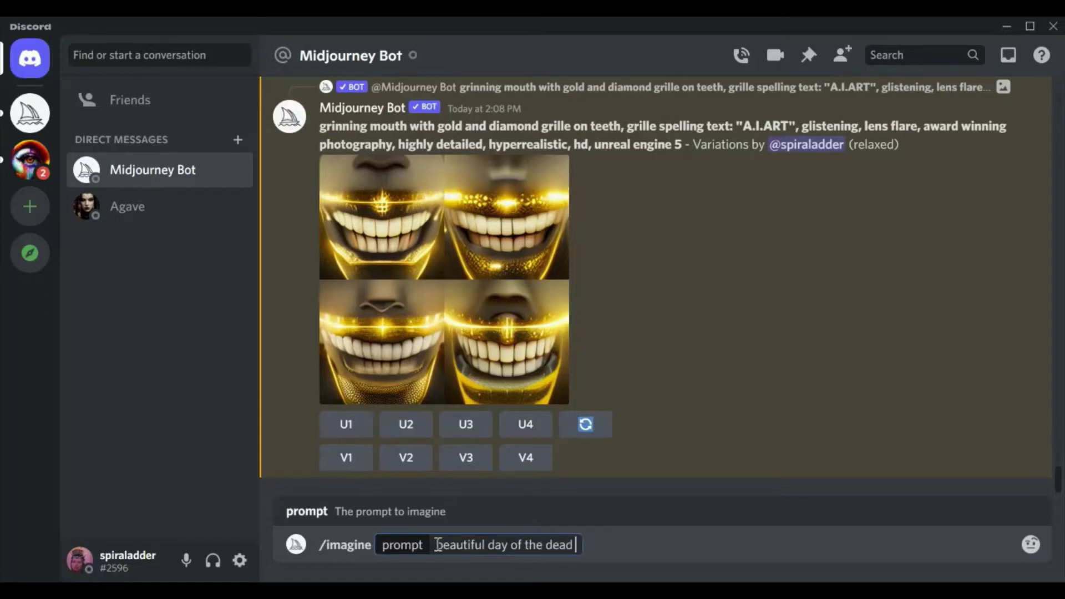
{"action": "type", "text": "sketeton"}
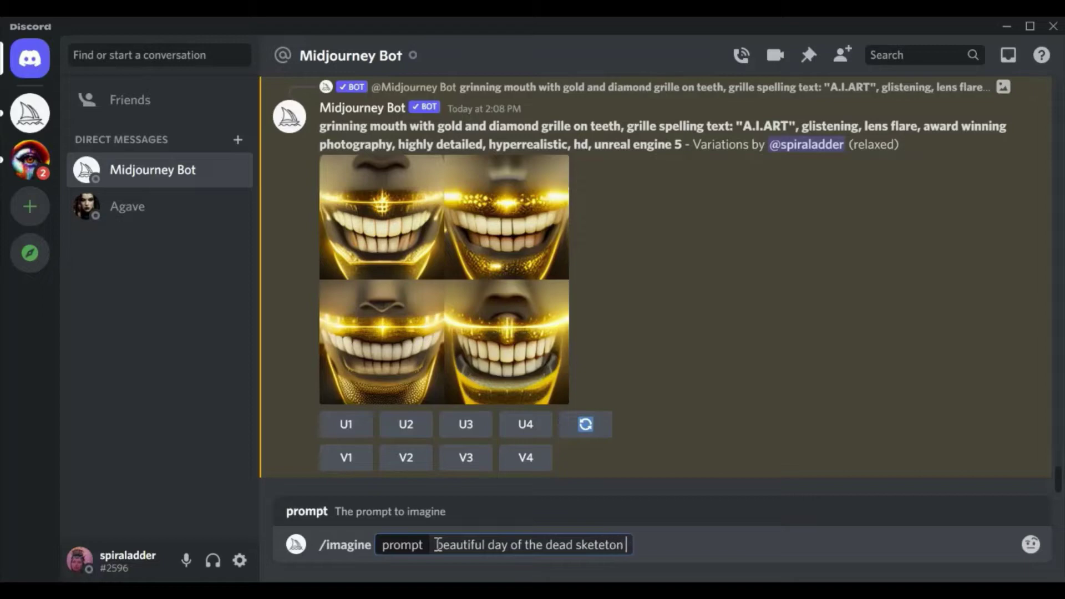
{"action": "type", "text": " in a forest"}
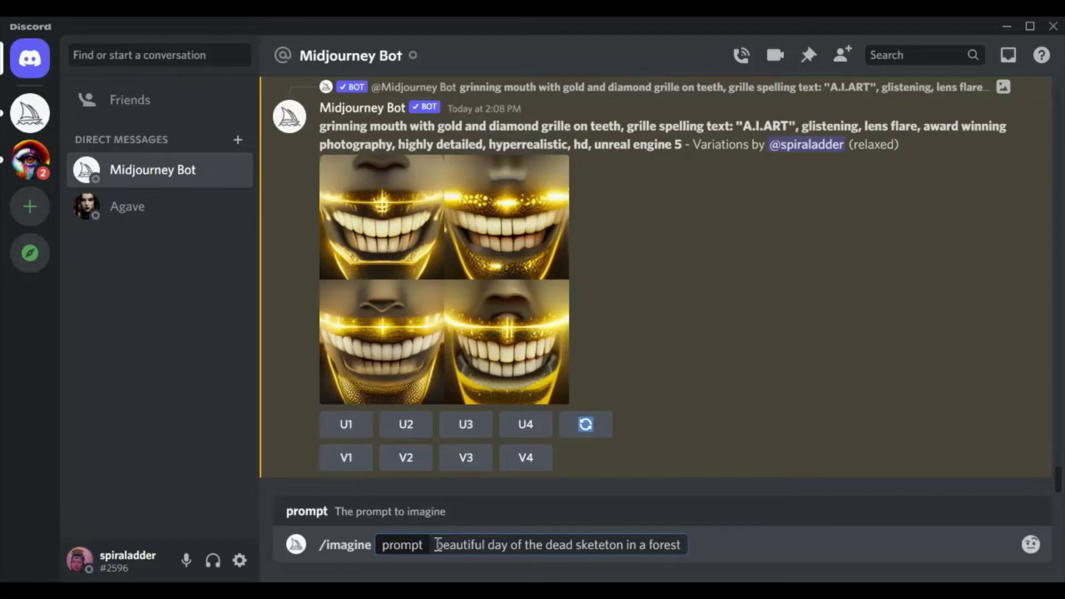
{"action": "key", "text": "Return"}
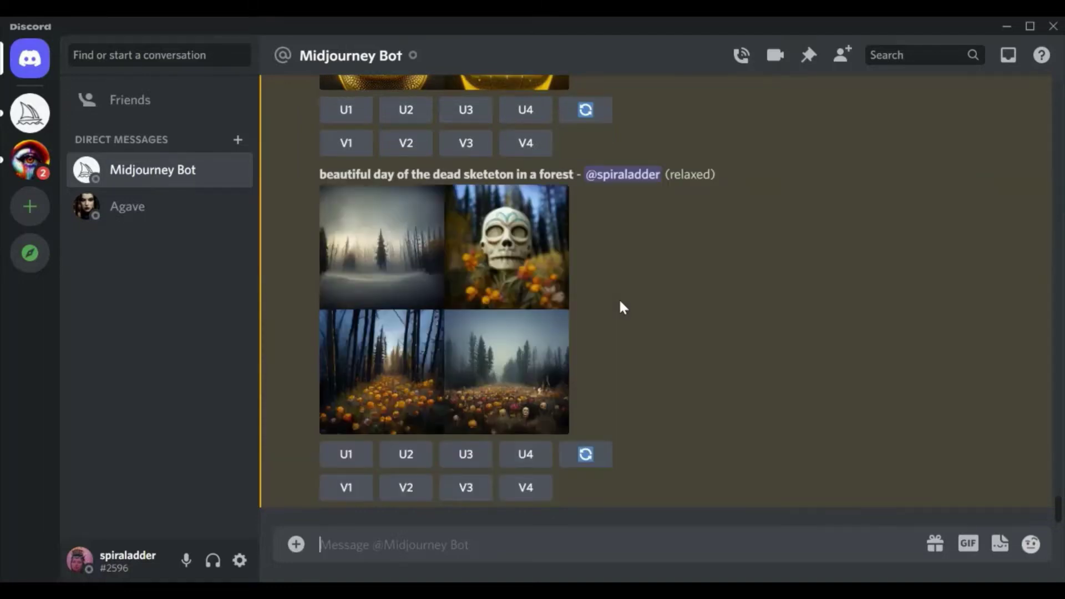
View the forest grid enlarged, then request variations of images 2 and 4 and a reroll of the whole grid
{"action": "left_click", "coordinate": [442, 329]}
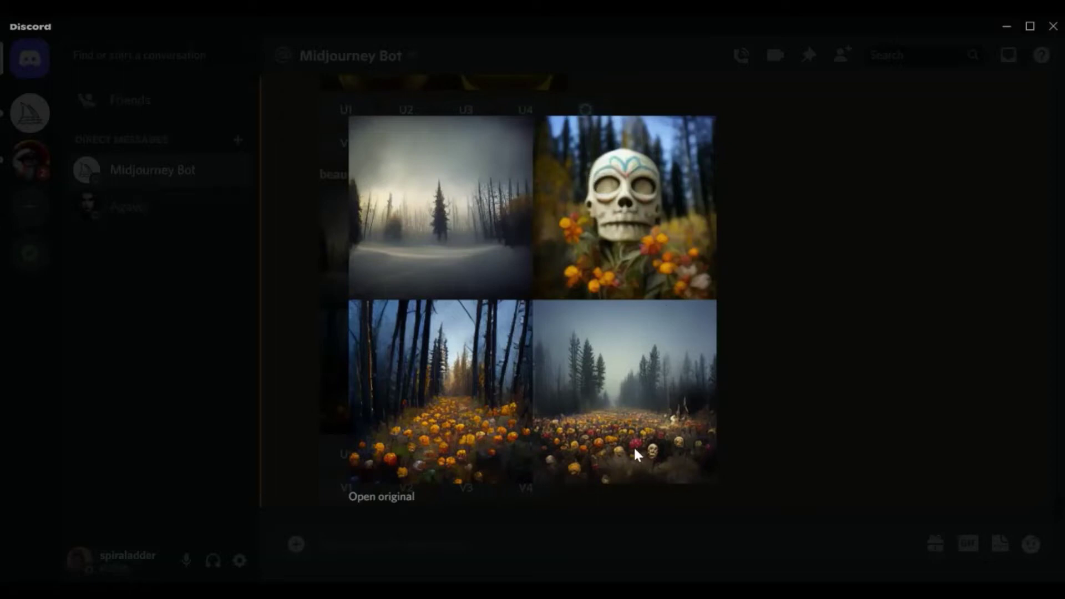
{"action": "left_click", "coordinate": [813, 320]}
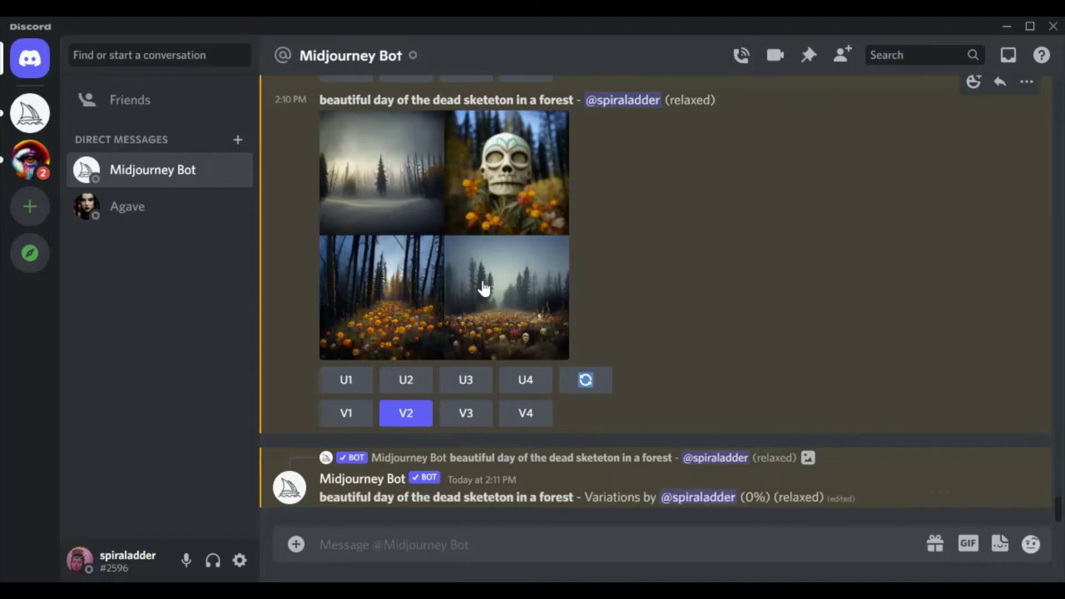
{"action": "left_click", "coordinate": [527, 416]}
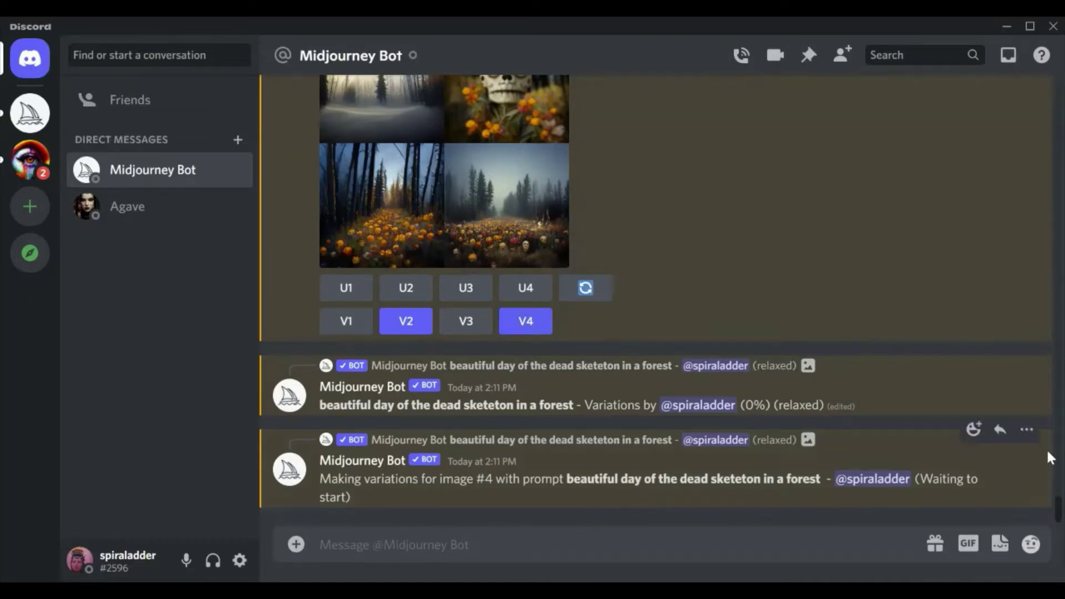
{"action": "scroll", "coordinate": [646, 435], "scroll_direction": "up", "scroll_amount": 5}
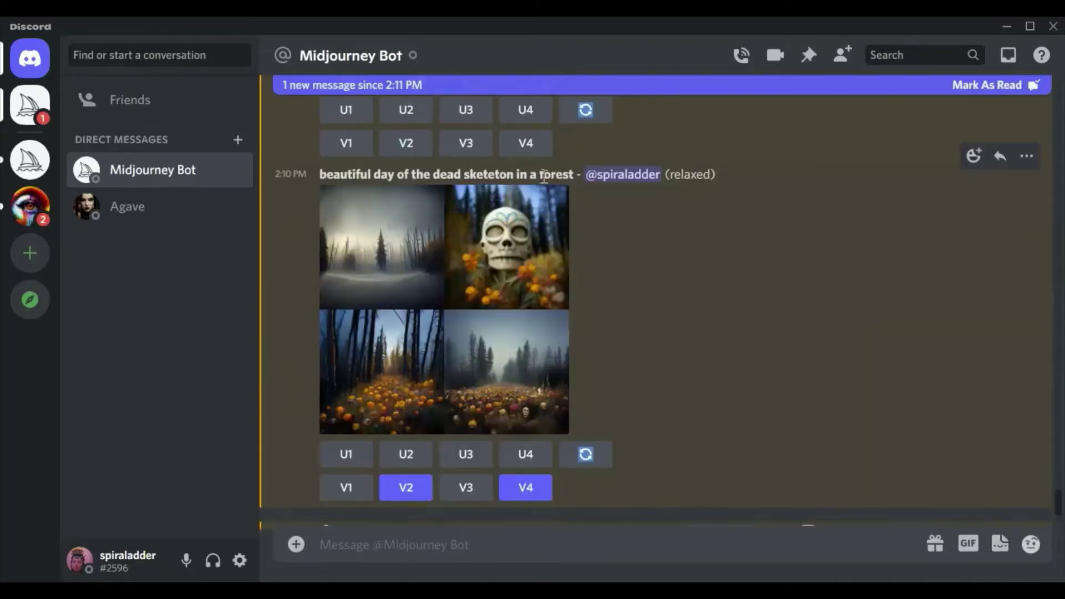
{"action": "left_click", "coordinate": [588, 455]}
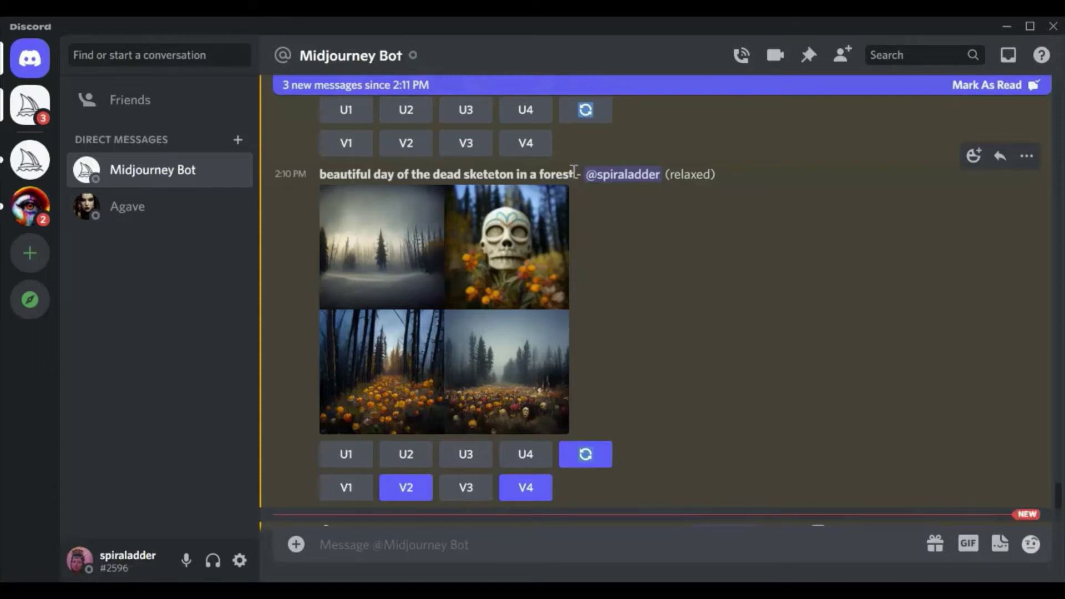
Copy the prompt text "beautiful day of the dead sketeton in a forest" into a new /imagine command
{"action": "left_click_drag", "start_coordinate": [574, 171], "coordinate": [320, 176]}
{"action": "key", "text": "ctrl+c"}
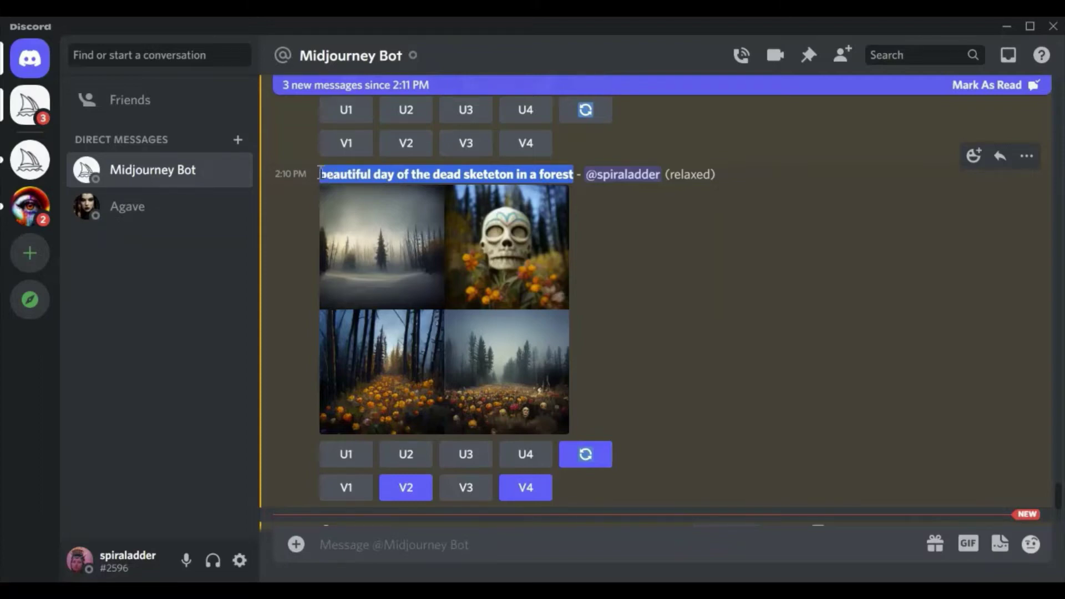
{"action": "left_click", "coordinate": [338, 541]}
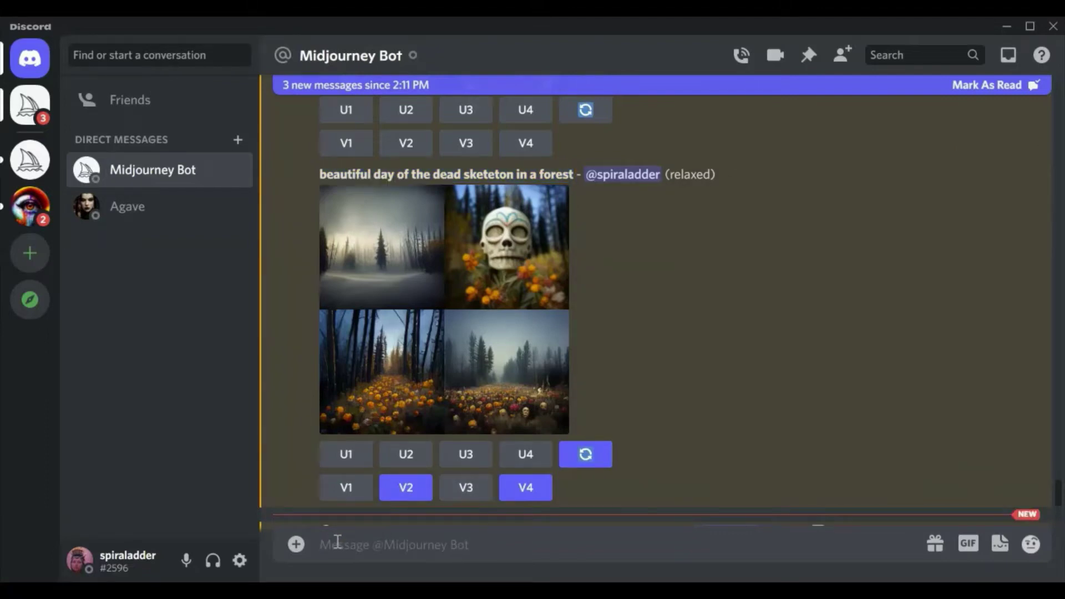
{"action": "type", "text": "/"}
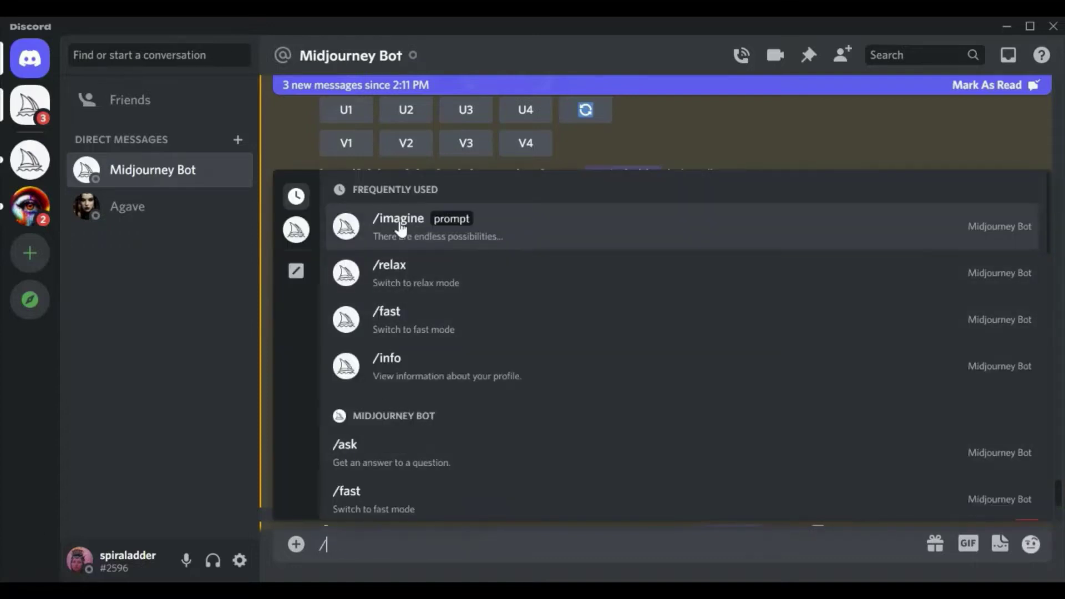
{"action": "left_click", "coordinate": [401, 228]}
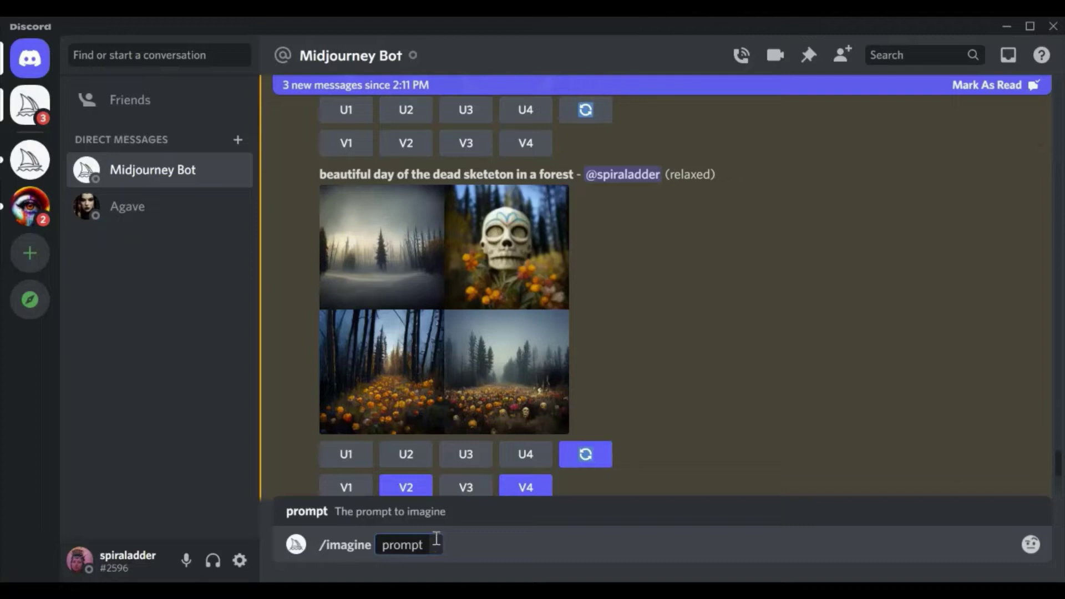
{"action": "key", "text": "ctrl+v"}
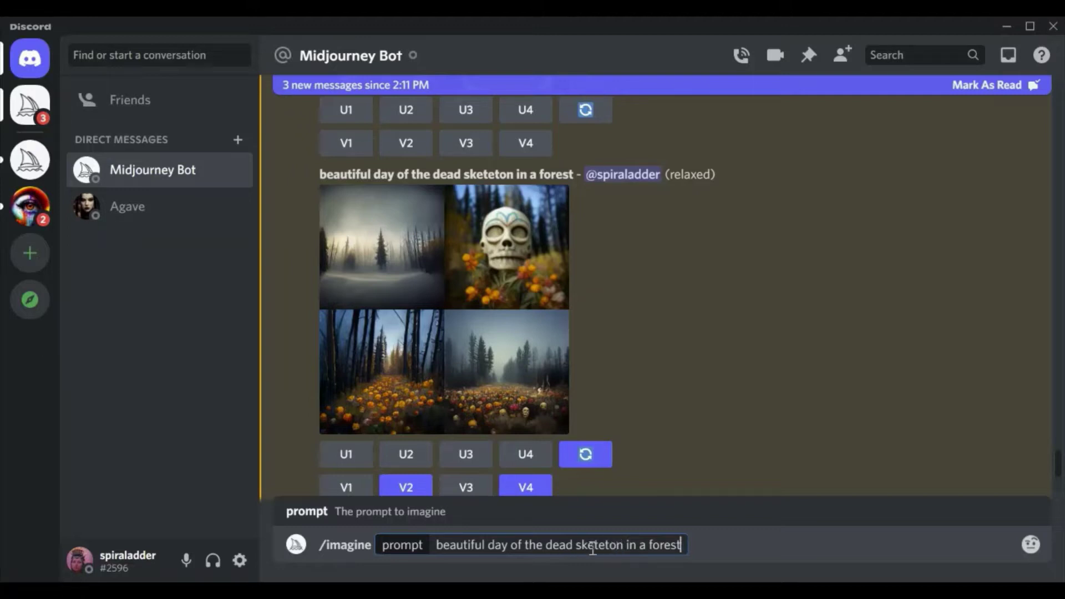
Insert "skeleton," after "beautiful" in the prompt and add a comma after "day of the dead"
{"action": "left_click", "coordinate": [488, 543]}
{"action": "type", "text": "skele"}
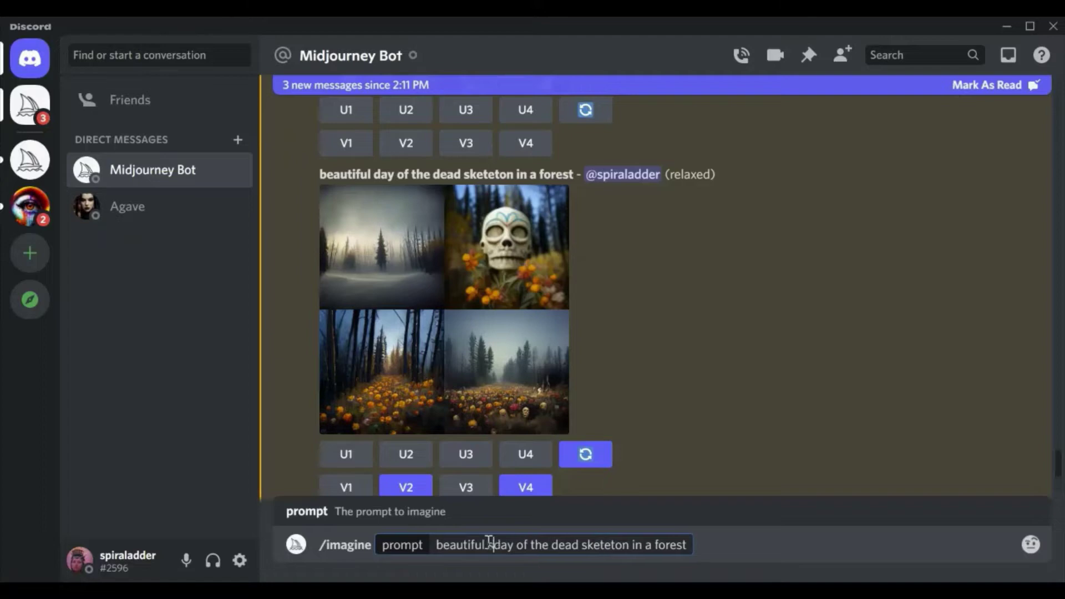
{"action": "type", "text": "ton"}
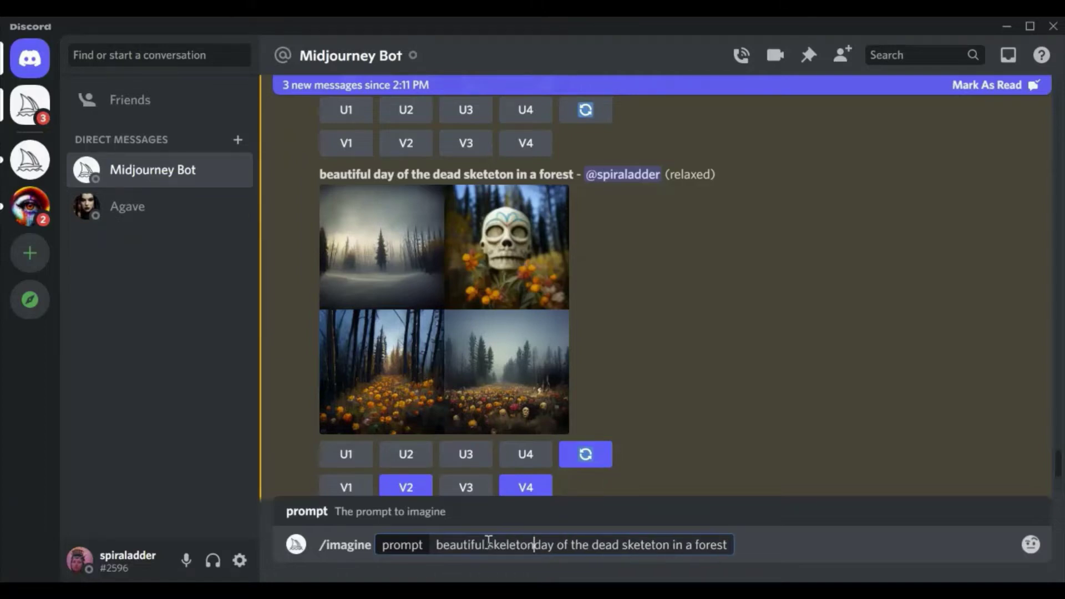
{"action": "type", "text": ","}
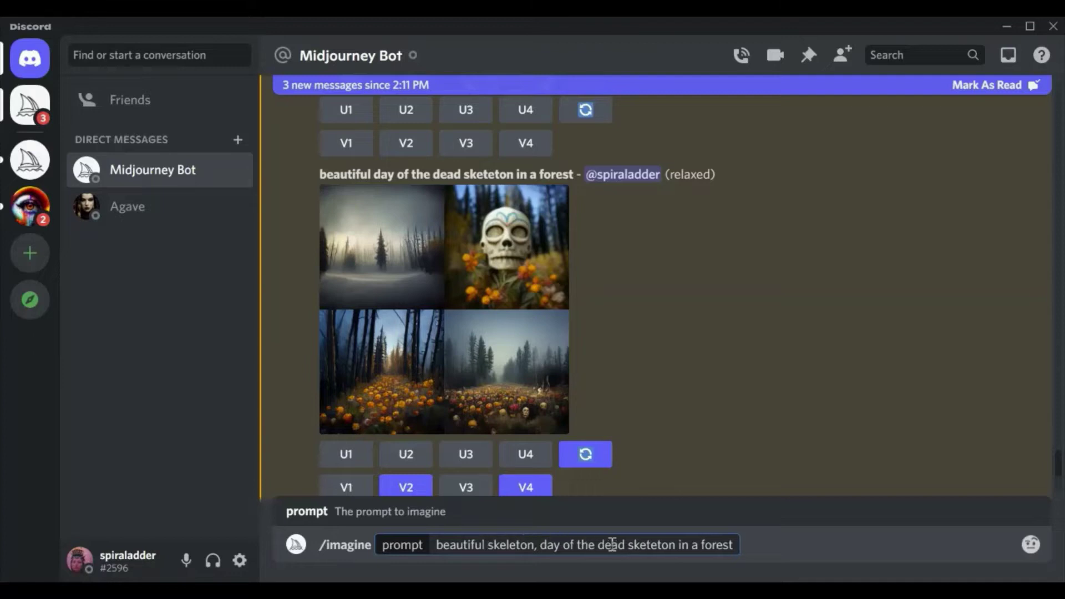
{"action": "left_click", "coordinate": [625, 544]}
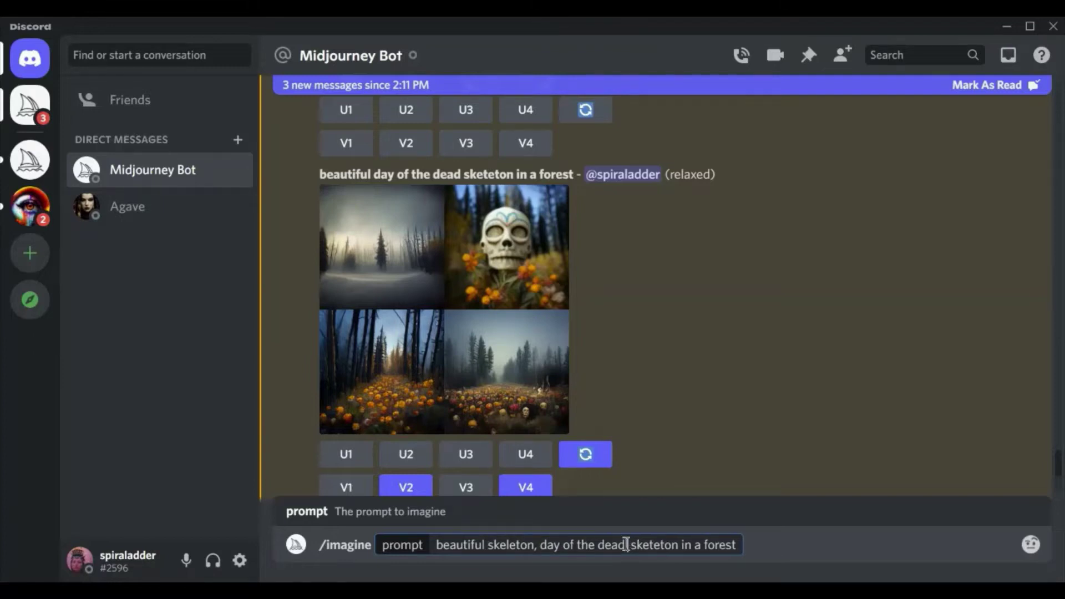
{"action": "type", "text": ","}
Replace the prompt's ending "sketeton in a forest" with "ancient mystical forest, sparkling river" and submit it
{"action": "left_click_drag", "start_coordinate": [737, 543], "coordinate": [635, 538]}
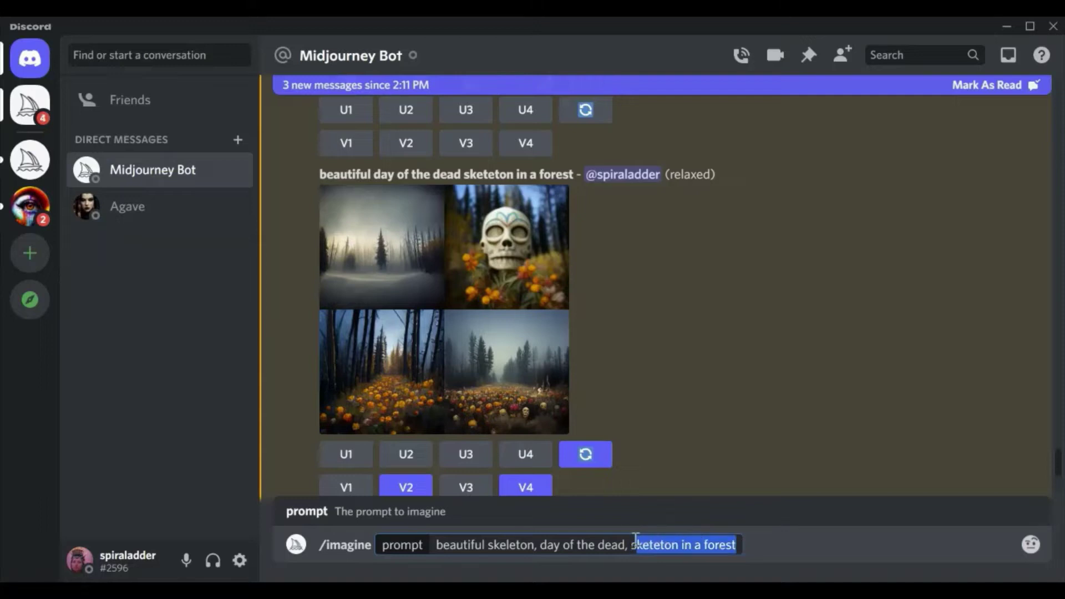
{"action": "type", "text": "ancient"}
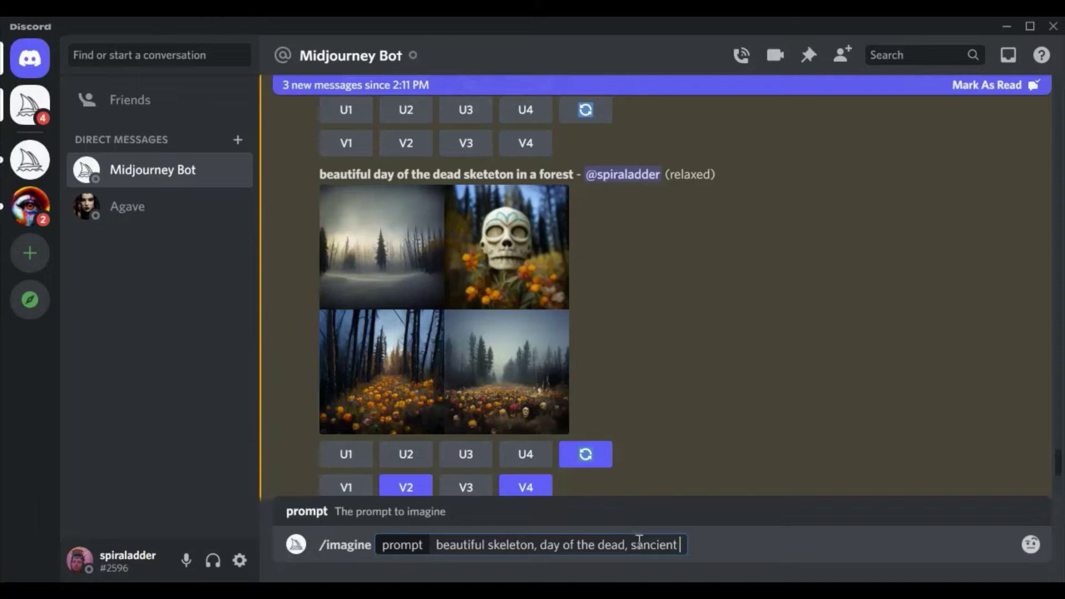
{"action": "left_click", "coordinate": [639, 542]}
{"action": "key", "text": "BackSpace"}
{"action": "type", "text": "mystical "}
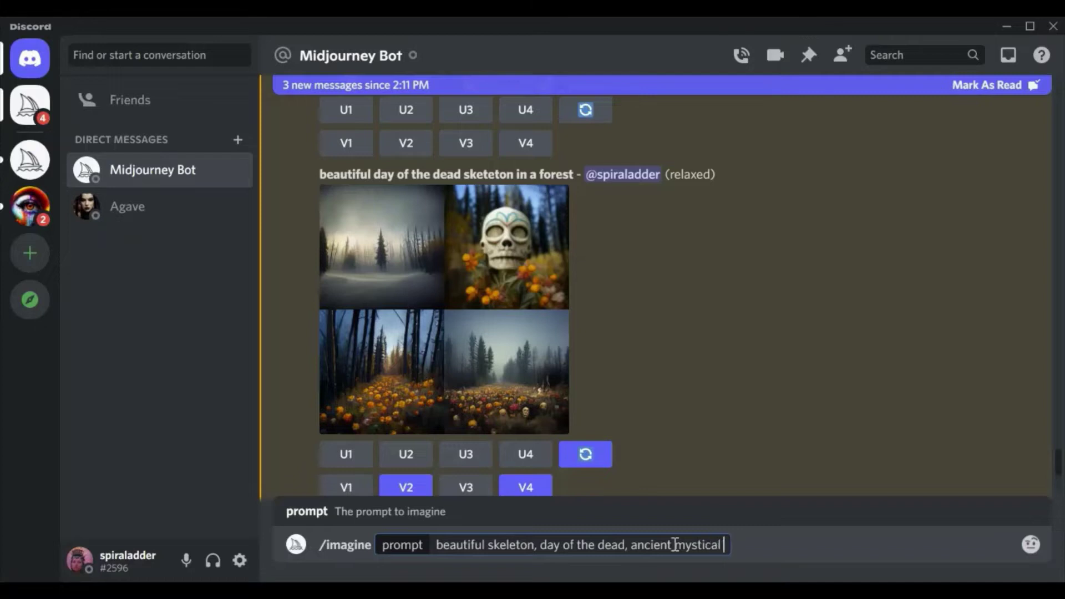
{"action": "type", "text": "forest"}
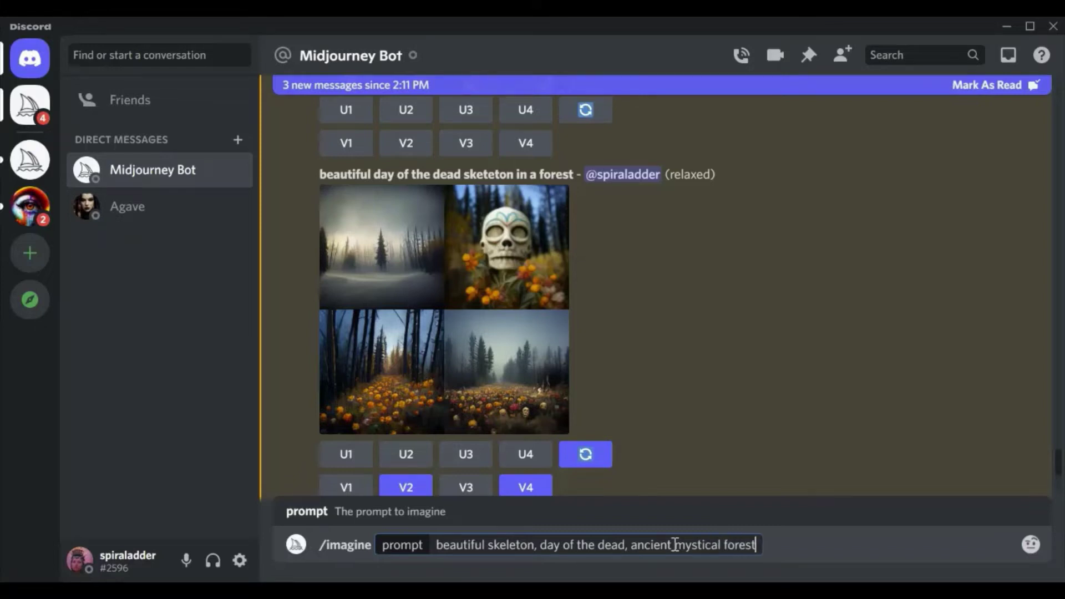
{"action": "type", "text": ", sparkling"}
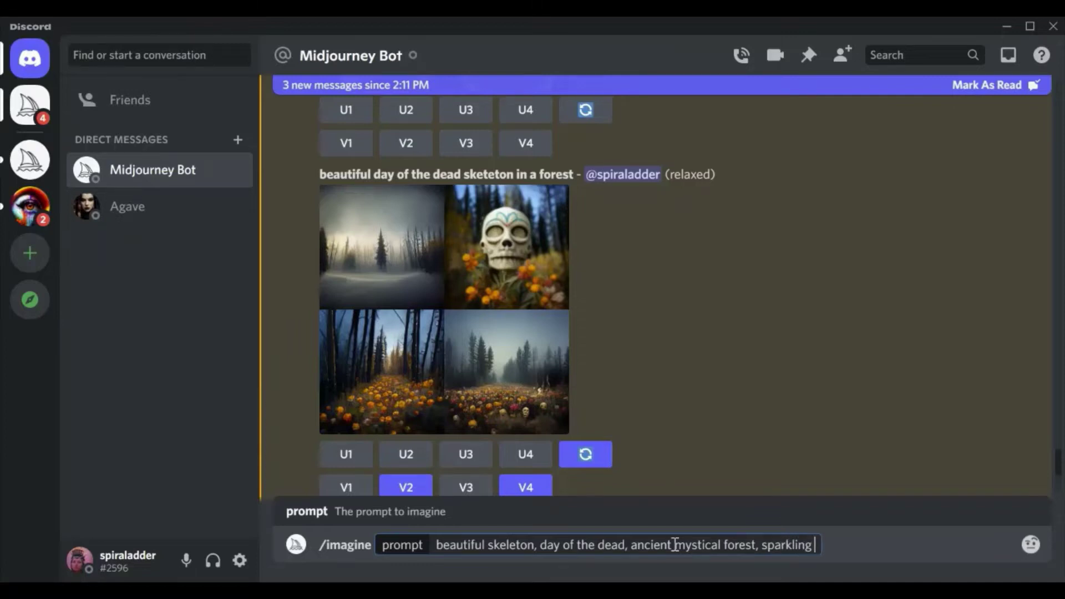
{"action": "type", "text": " river"}
{"action": "key", "text": "Return"}
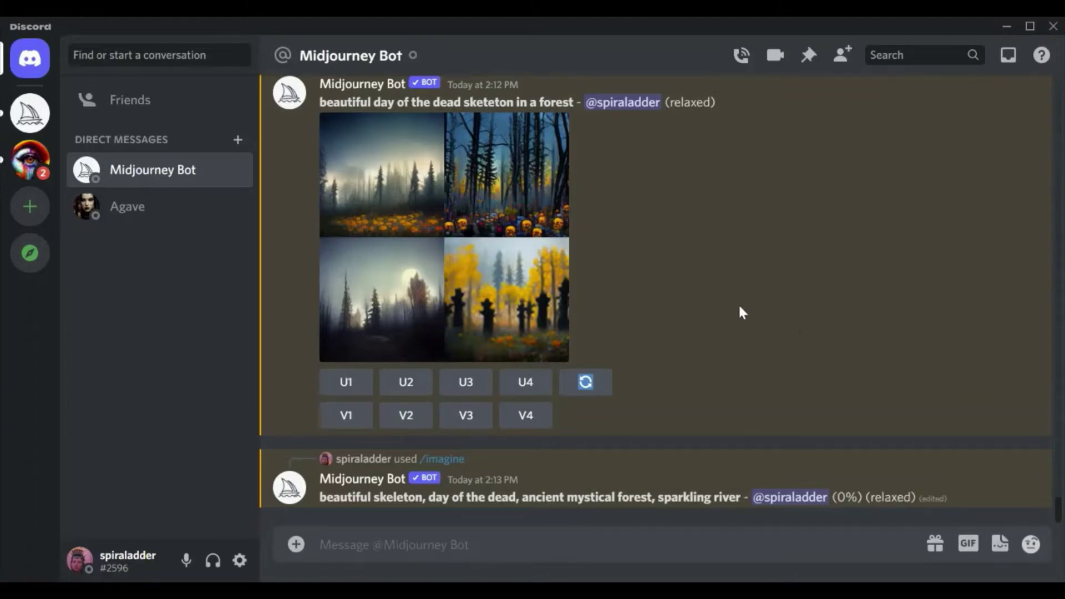
Review the rerolled grid and both variation grids of the forest prompt, viewing the skull variations enlarged
{"action": "scroll", "coordinate": [738, 304], "scroll_direction": "up", "scroll_amount": 3}
{"action": "scroll", "coordinate": [655, 333], "scroll_direction": "down", "scroll_amount": 4}
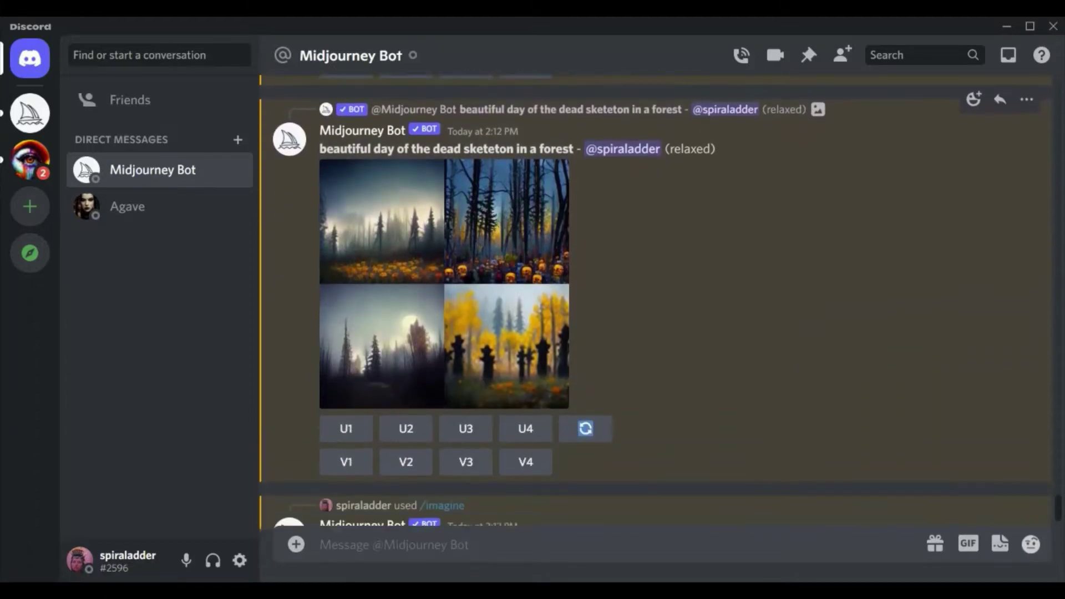
{"action": "scroll", "coordinate": [654, 333], "scroll_direction": "up", "scroll_amount": 2}
{"action": "scroll", "coordinate": [655, 499], "scroll_direction": "up", "scroll_amount": 5}
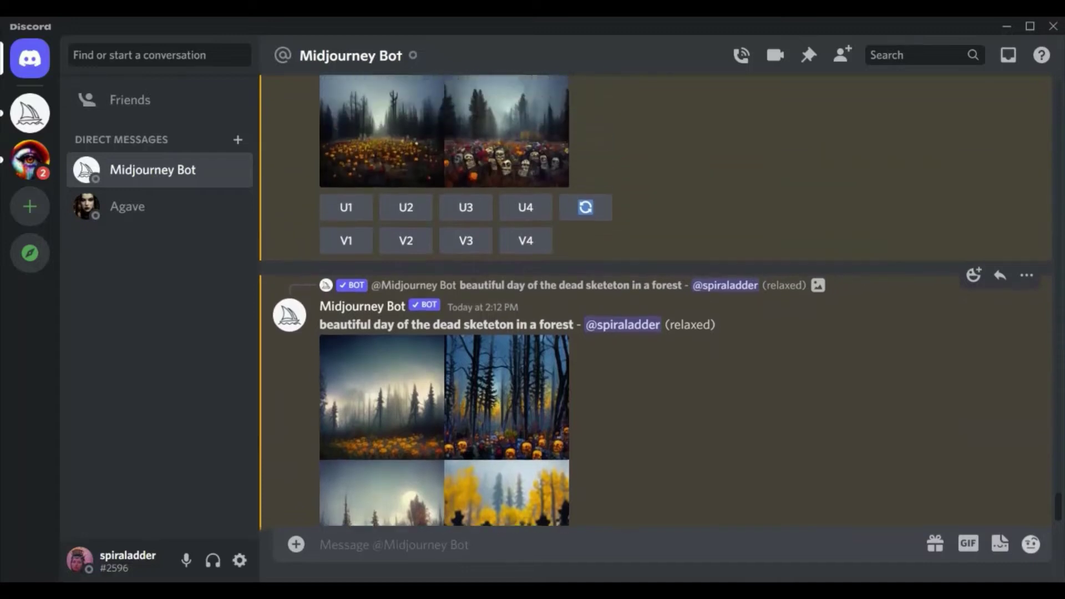
{"action": "scroll", "coordinate": [654, 299], "scroll_direction": "up", "scroll_amount": 4}
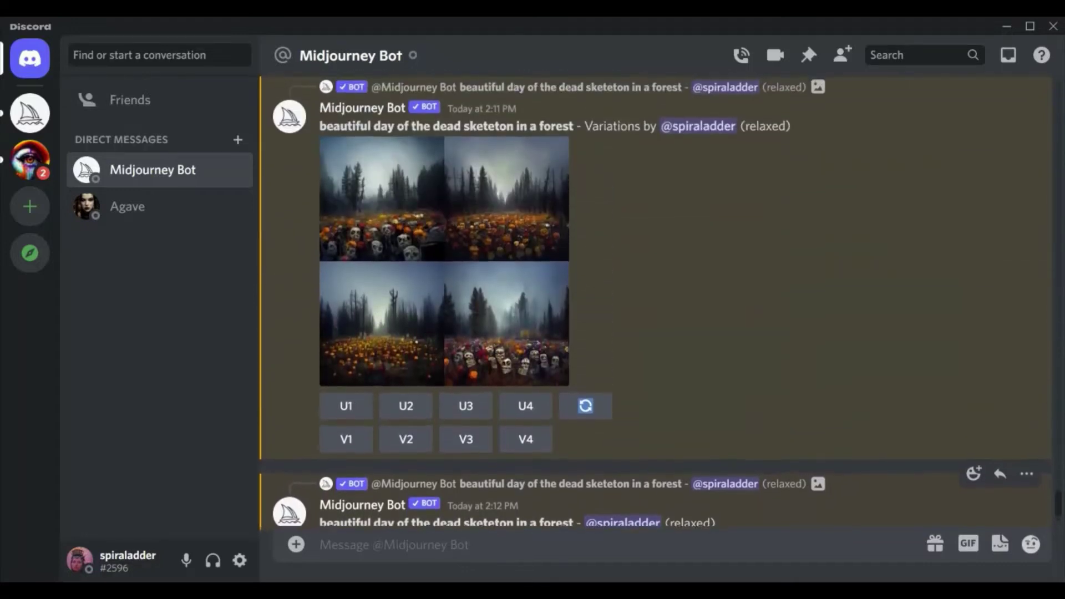
{"action": "scroll", "coordinate": [655, 299], "scroll_direction": "up", "scroll_amount": 5}
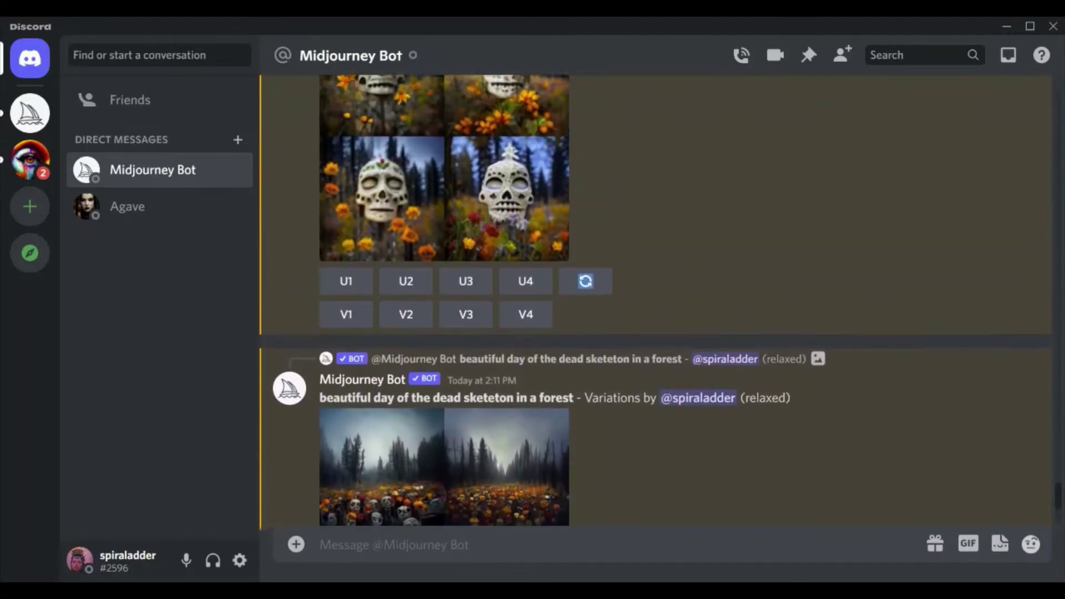
{"action": "scroll", "coordinate": [655, 299], "scroll_direction": "up", "scroll_amount": 1}
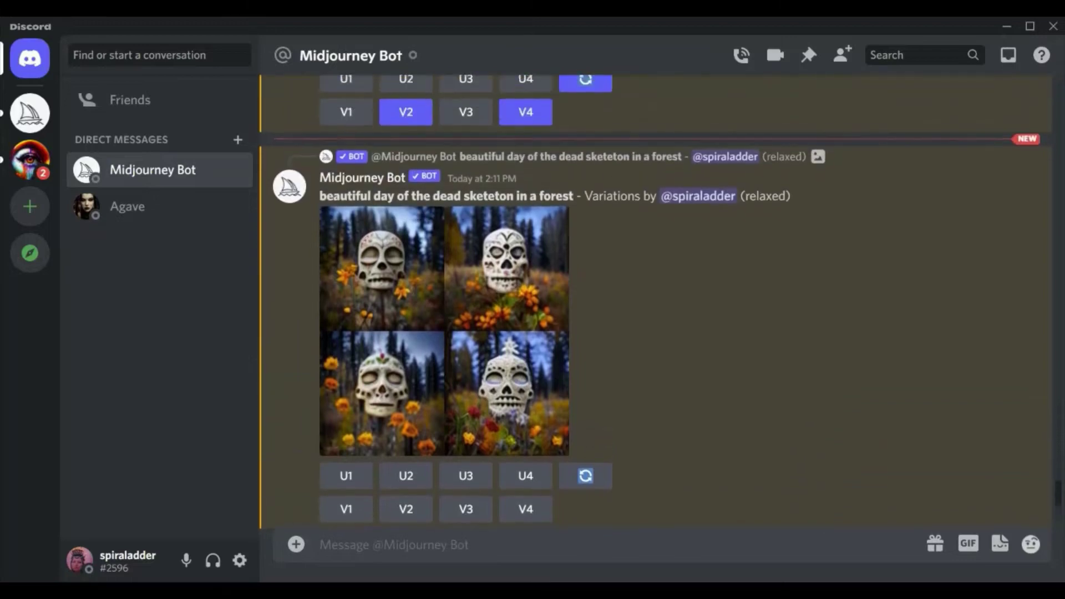
{"action": "left_click", "coordinate": [444, 336]}
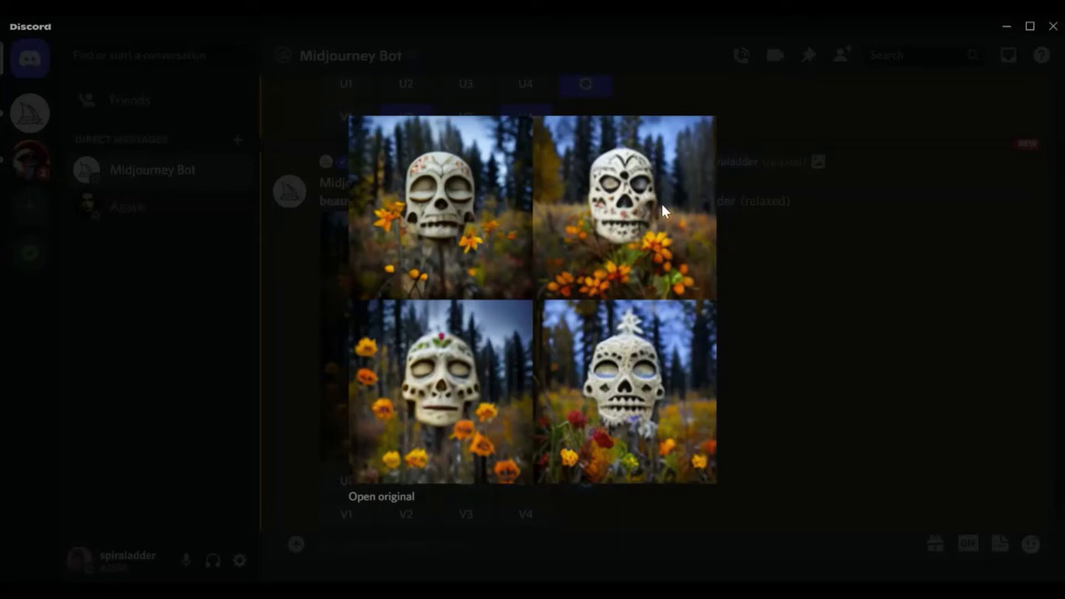
{"action": "left_click", "coordinate": [856, 277]}
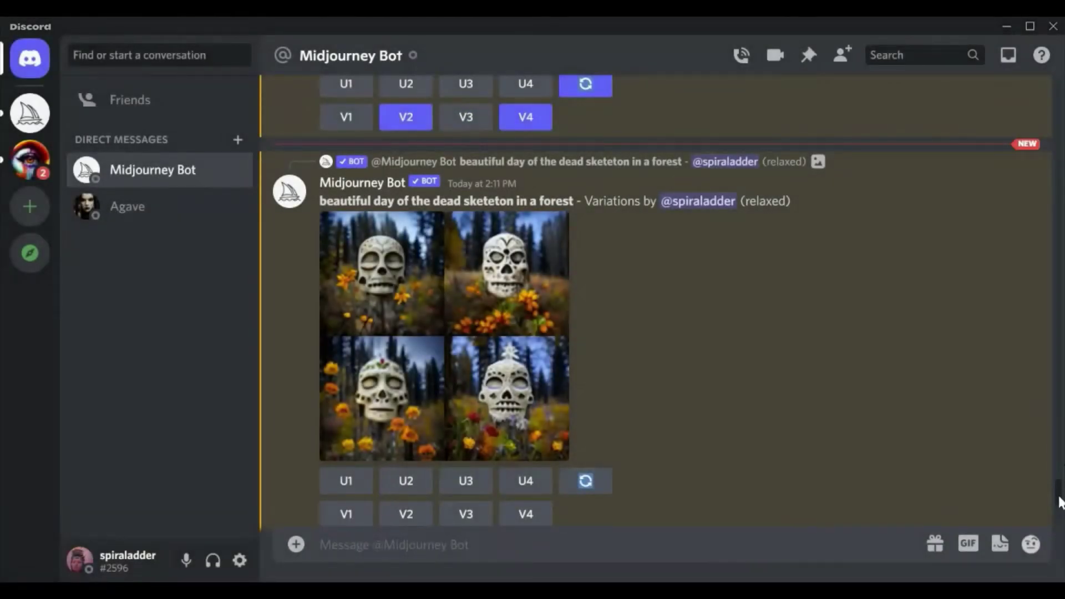
Compare the skull variations with the original forest grid, view them enlarged, and request an upscale of skull variation 1
{"action": "scroll", "coordinate": [1059, 502], "scroll_direction": "up", "scroll_amount": 5}
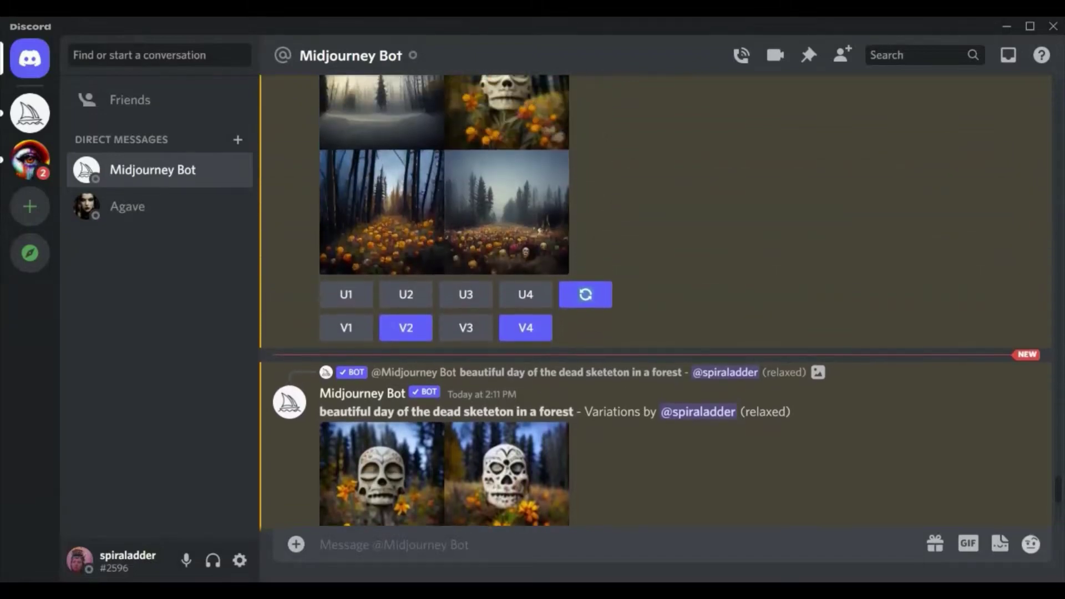
{"action": "scroll", "coordinate": [655, 300], "scroll_direction": "down", "scroll_amount": 4}
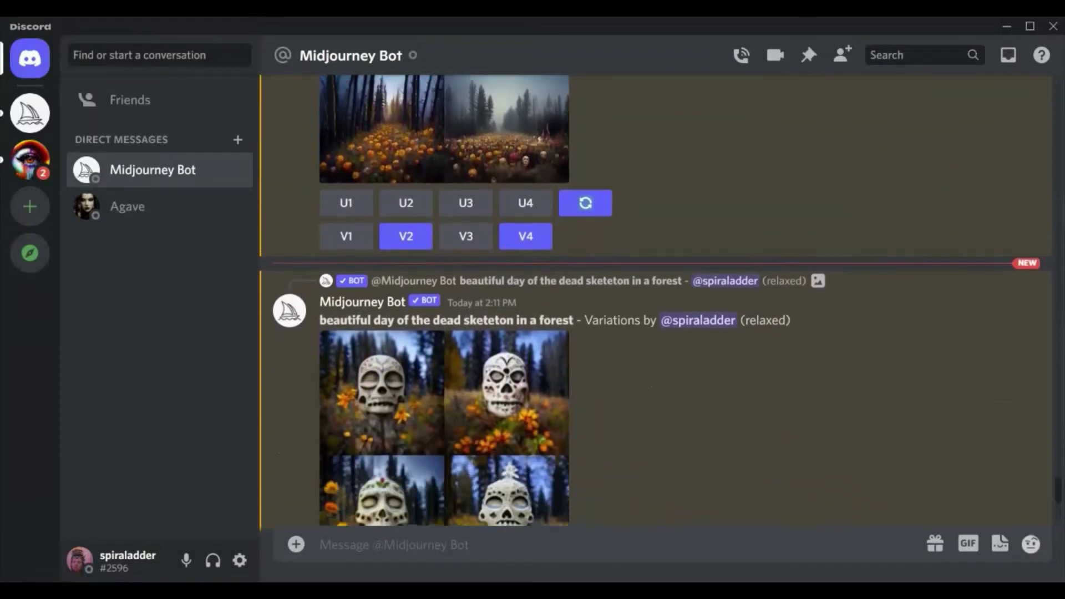
{"action": "scroll", "coordinate": [654, 300], "scroll_direction": "up", "scroll_amount": 4}
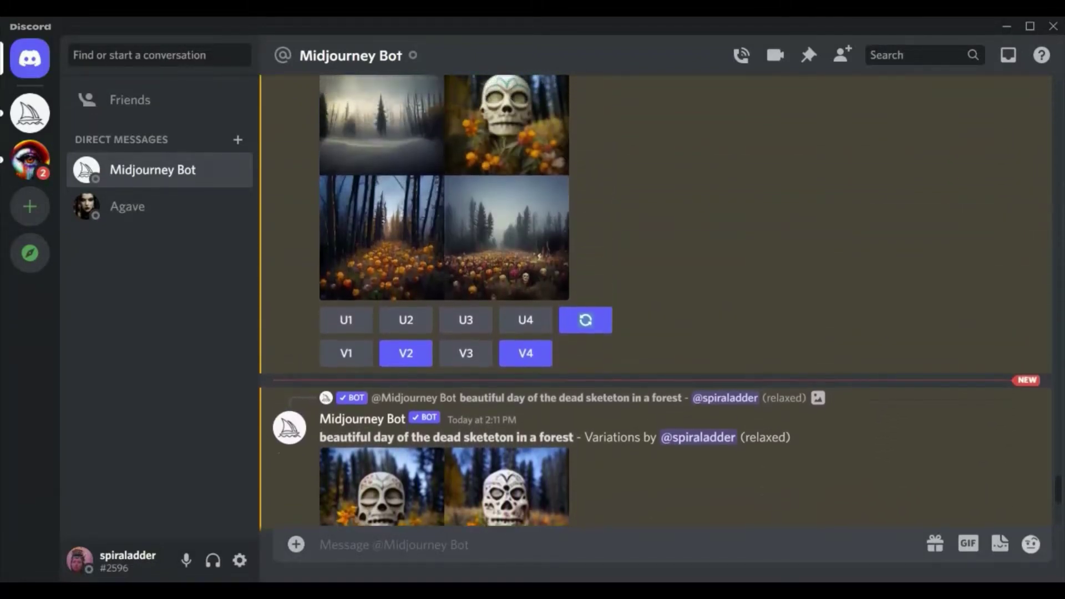
{"action": "scroll", "coordinate": [662, 369], "scroll_direction": "up", "scroll_amount": 1}
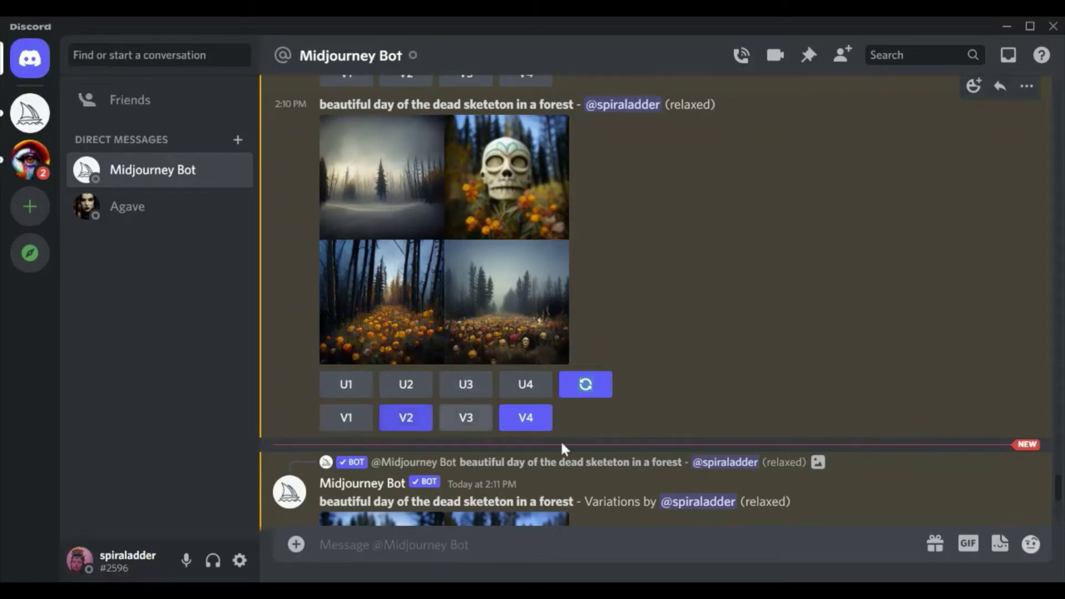
{"action": "scroll", "coordinate": [790, 283], "scroll_direction": "down", "scroll_amount": 5}
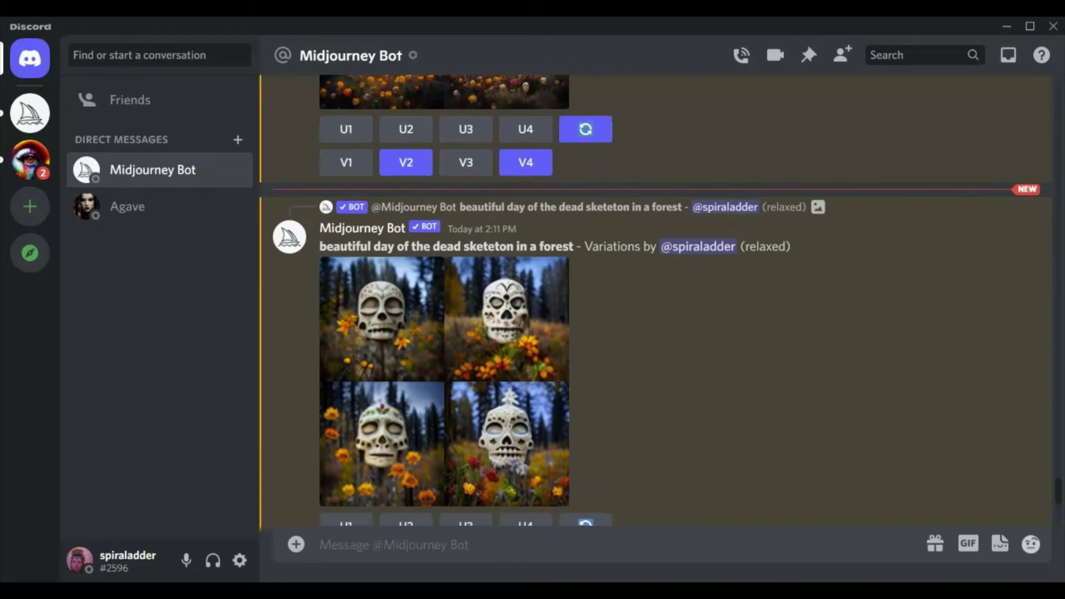
{"action": "left_click", "coordinate": [462, 366]}
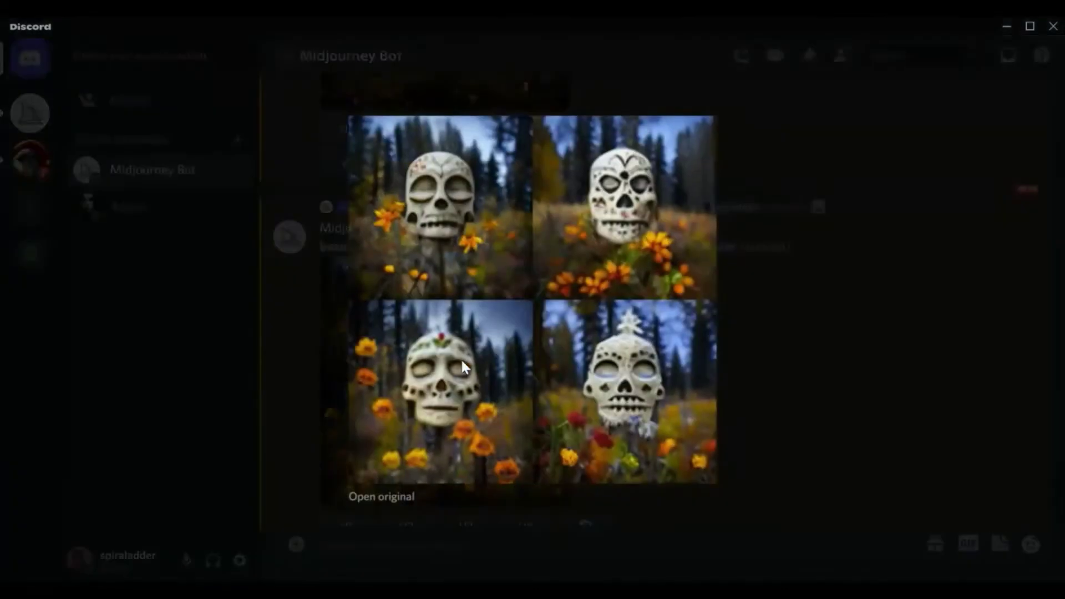
{"action": "left_click", "coordinate": [844, 351]}
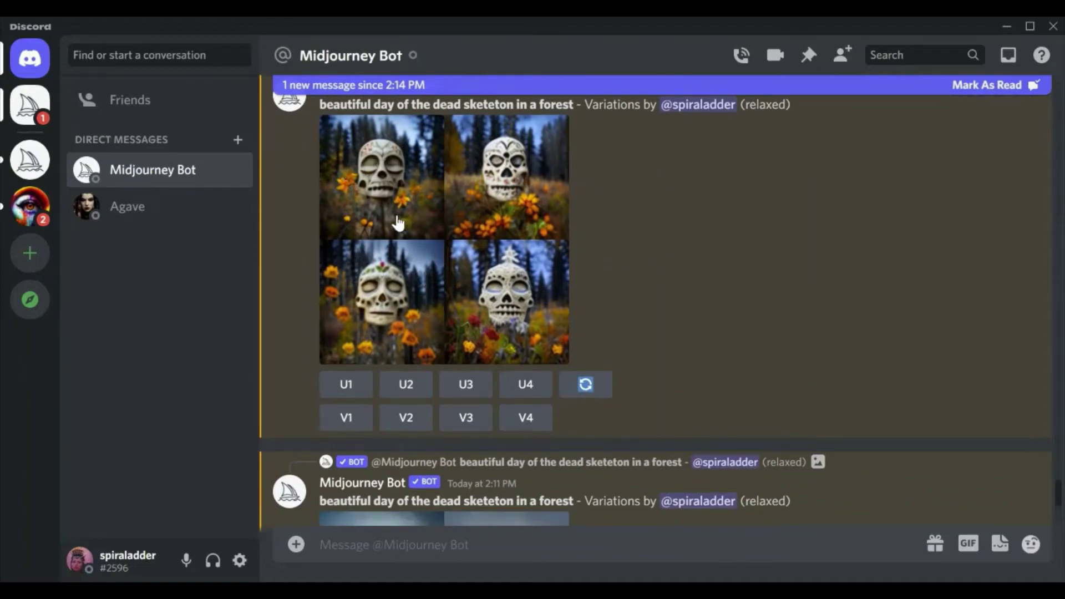
{"action": "left_click", "coordinate": [347, 385]}
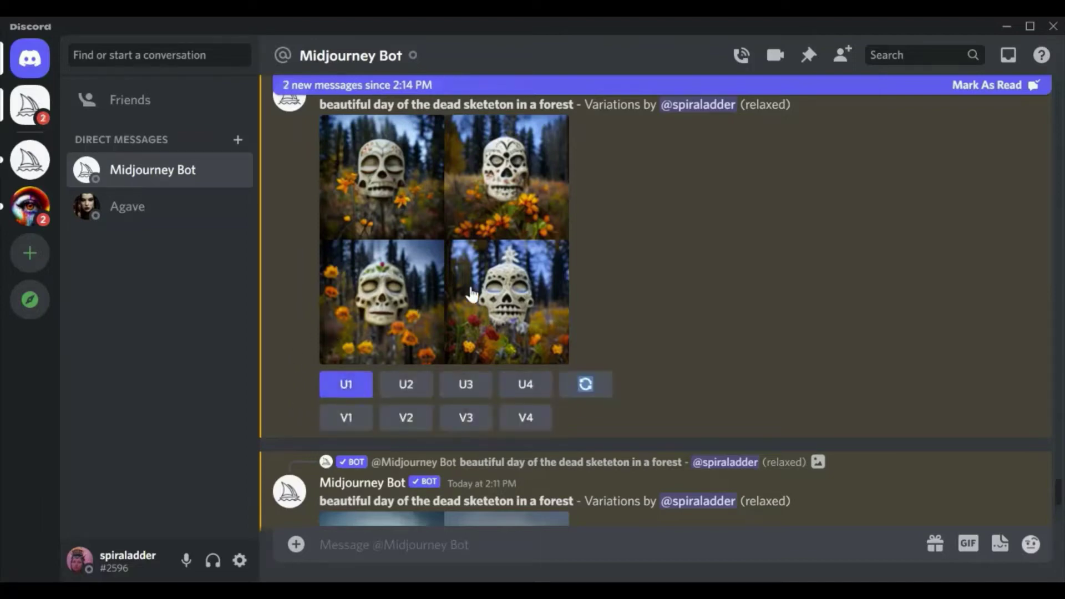
{"action": "triple_click", "coordinate": [877, 499]}
{"action": "left_click", "coordinate": [880, 497]}
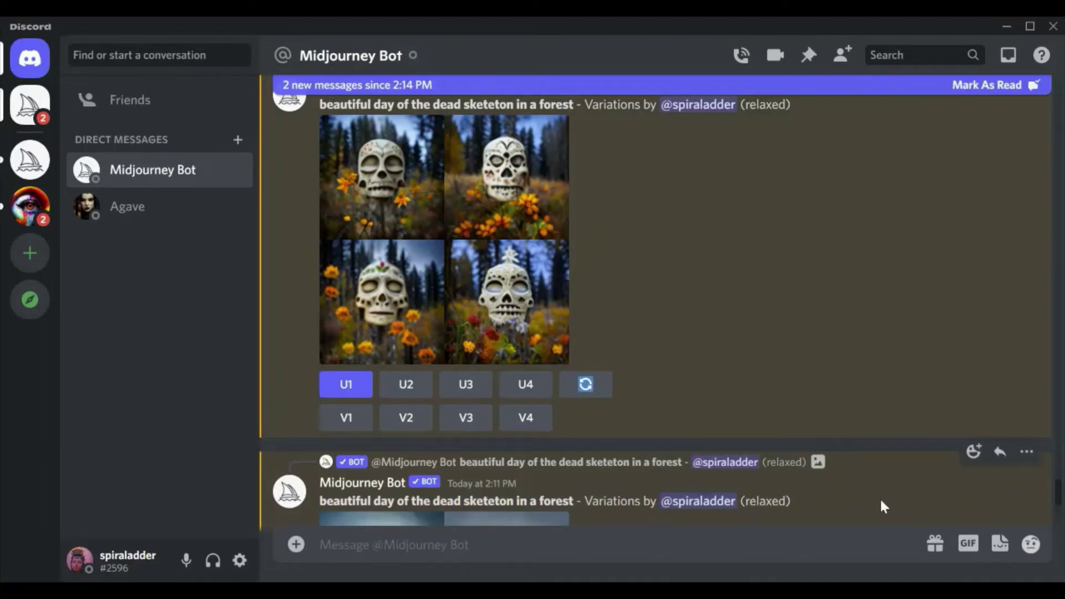
Examine the variations of the flower field with skulls, check the word "sketeton" in the reroll's prompt, and view the variation grid enlarged
{"action": "scroll", "coordinate": [880, 497], "scroll_direction": "down", "scroll_amount": 4}
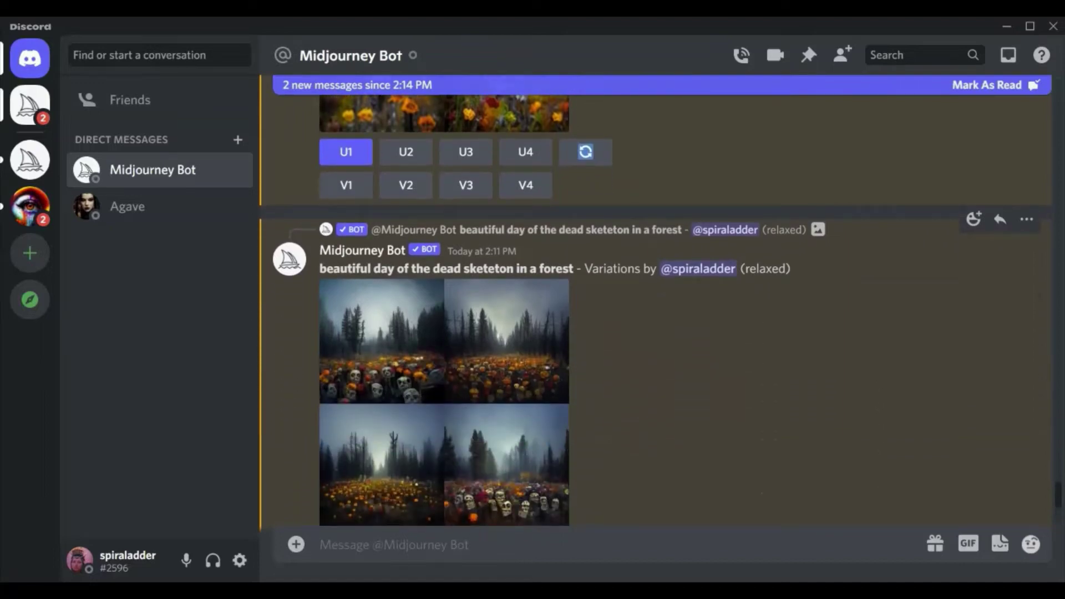
{"action": "scroll", "coordinate": [654, 311], "scroll_direction": "down", "scroll_amount": 2}
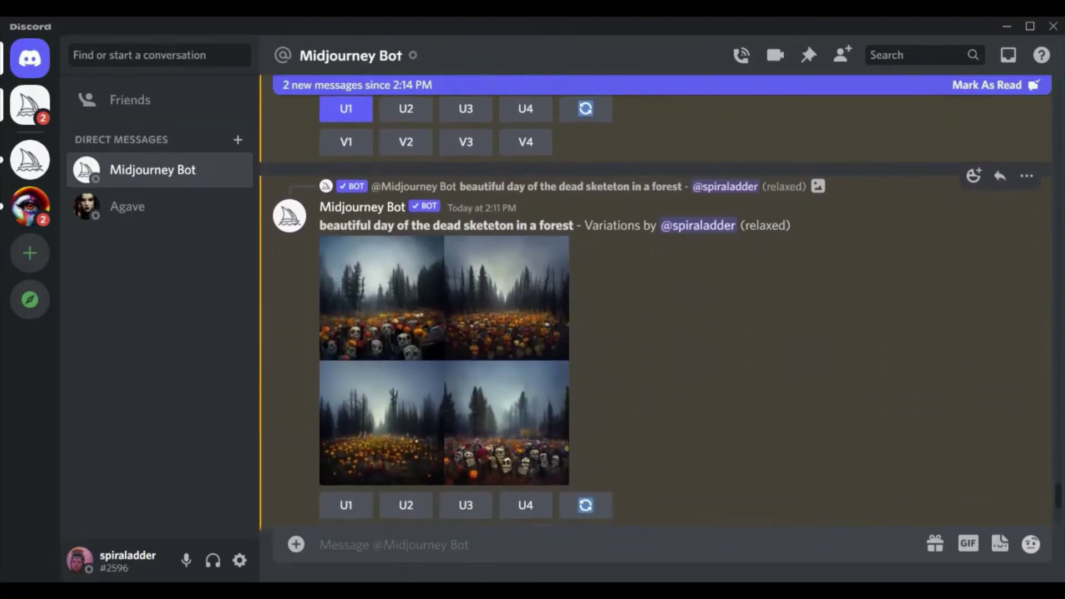
{"action": "scroll", "coordinate": [654, 311], "scroll_direction": "down", "scroll_amount": 2}
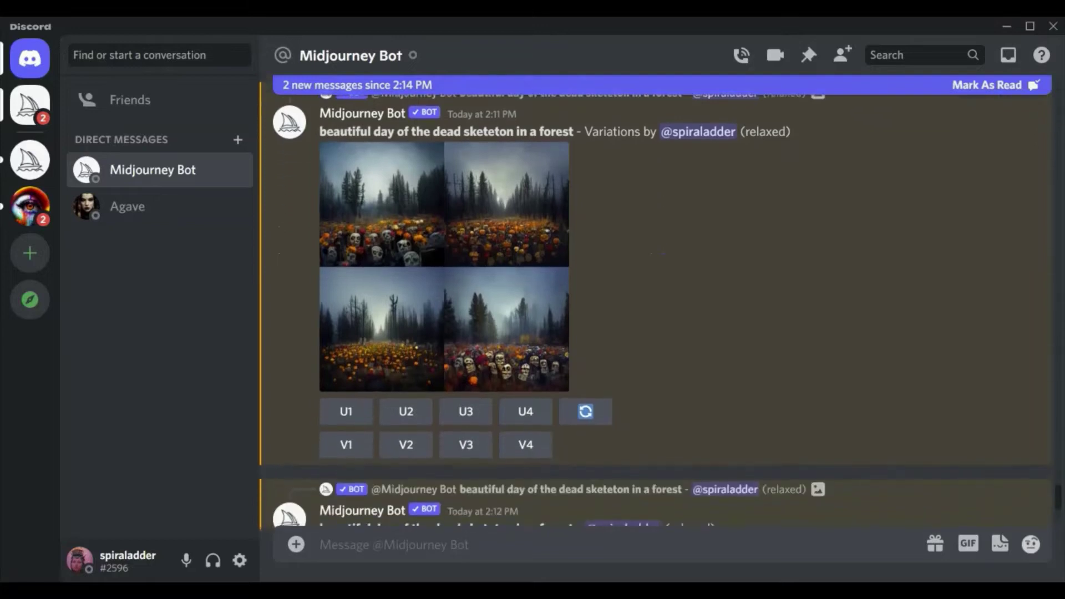
{"action": "scroll", "coordinate": [655, 300], "scroll_direction": "down", "scroll_amount": 1}
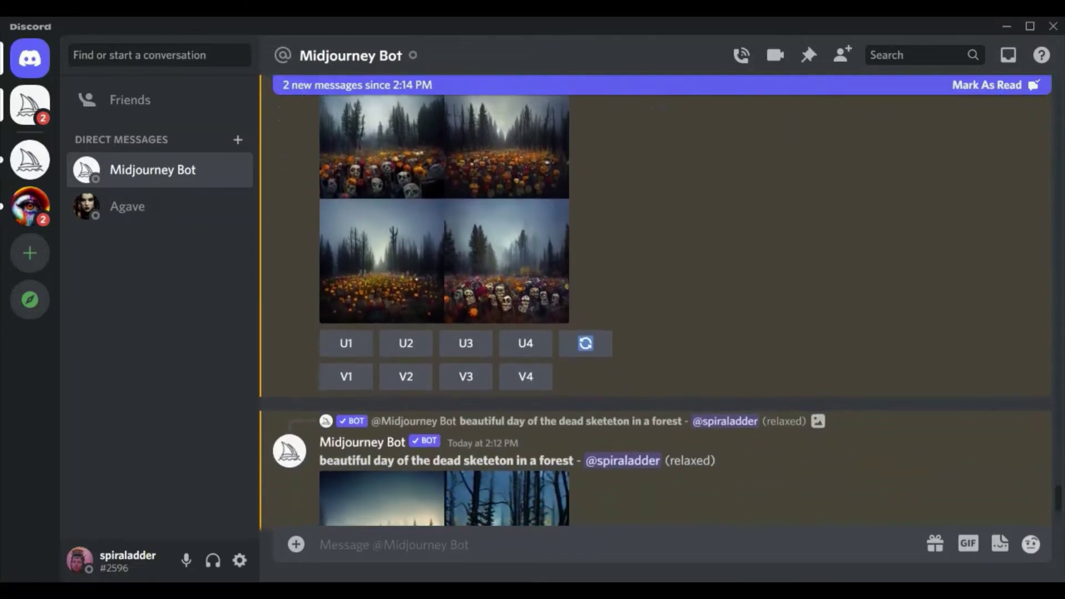
{"action": "scroll", "coordinate": [655, 311], "scroll_direction": "up", "scroll_amount": 2}
{"action": "scroll", "coordinate": [654, 310], "scroll_direction": "down", "scroll_amount": 1}
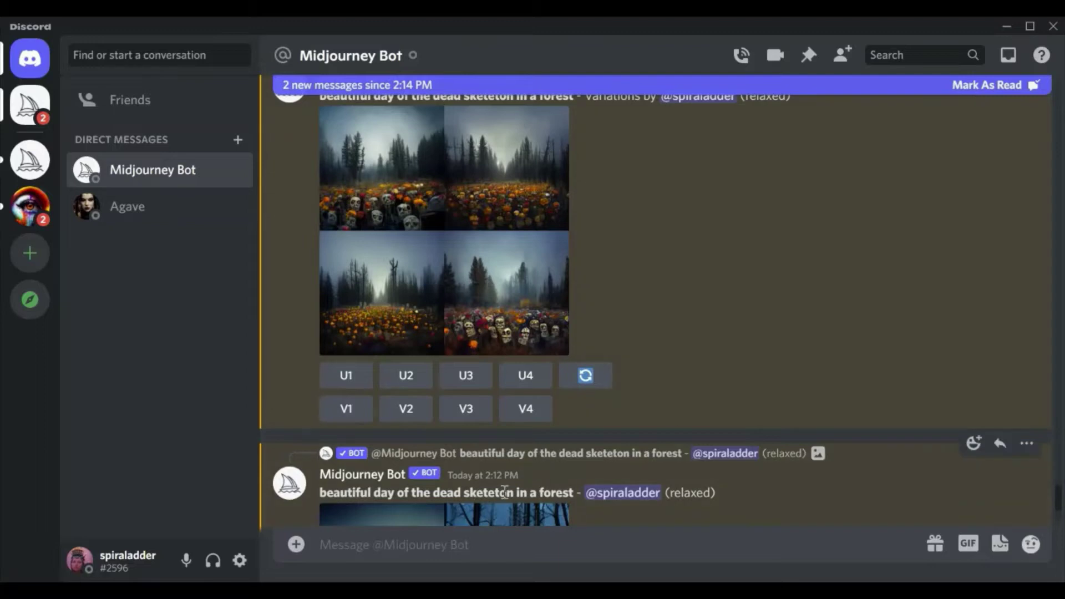
{"action": "left_click_drag", "start_coordinate": [463, 492], "coordinate": [514, 492]}
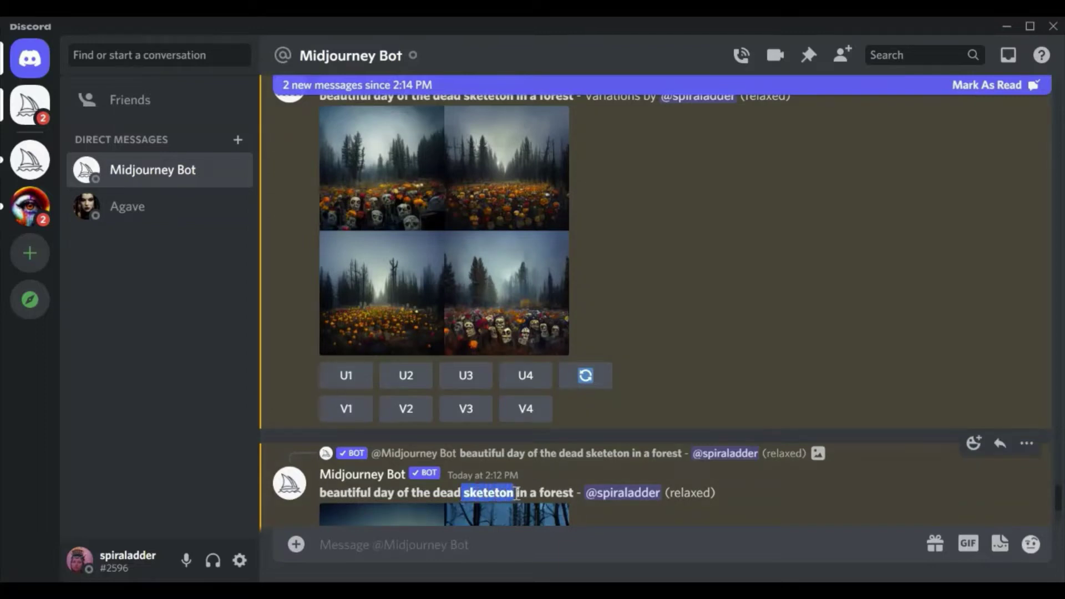
{"action": "left_click", "coordinate": [630, 277]}
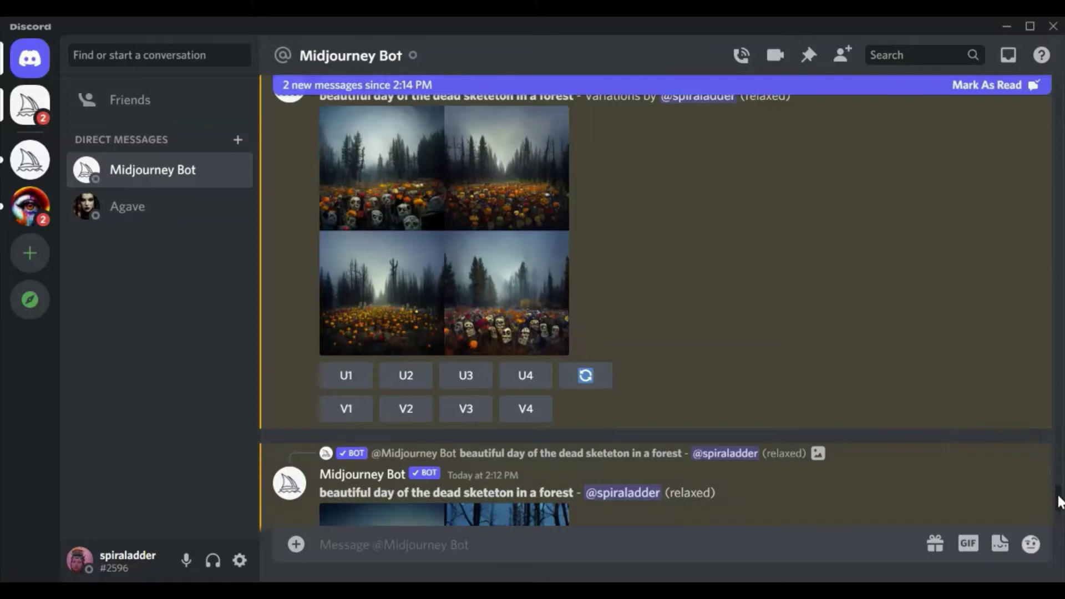
{"action": "left_click_drag", "start_coordinate": [1059, 502], "coordinate": [1059, 502]}
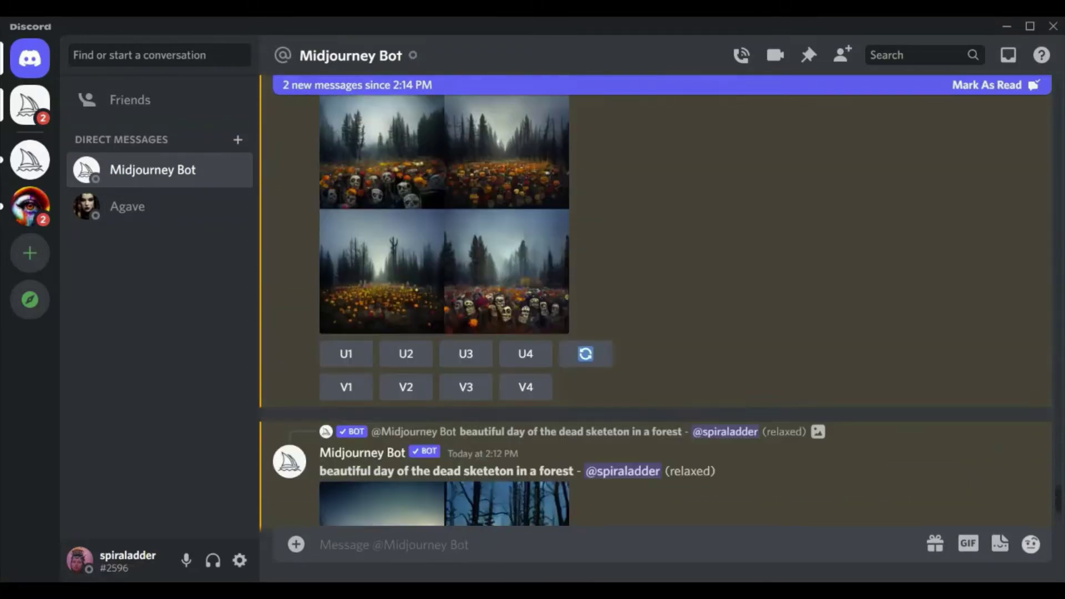
{"action": "scroll", "coordinate": [1059, 502], "scroll_direction": "up", "scroll_amount": 3}
{"action": "left_click", "coordinate": [456, 280]}
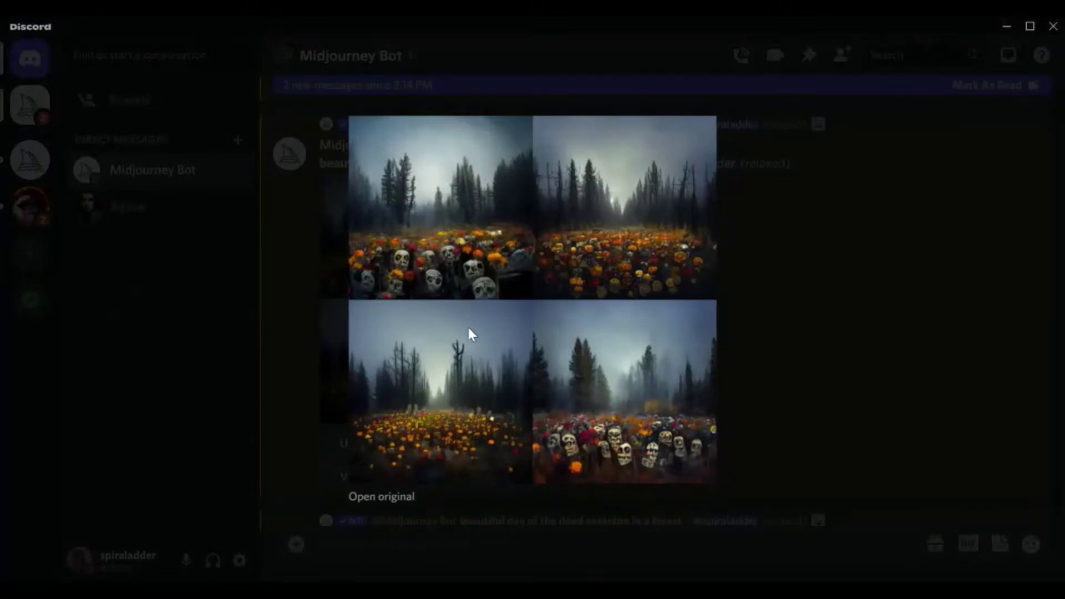
Close the enlarged flower field variations and view the rerolled grid of the "sketeton in a forest" prompt enlarged
{"action": "left_click", "coordinate": [840, 300]}
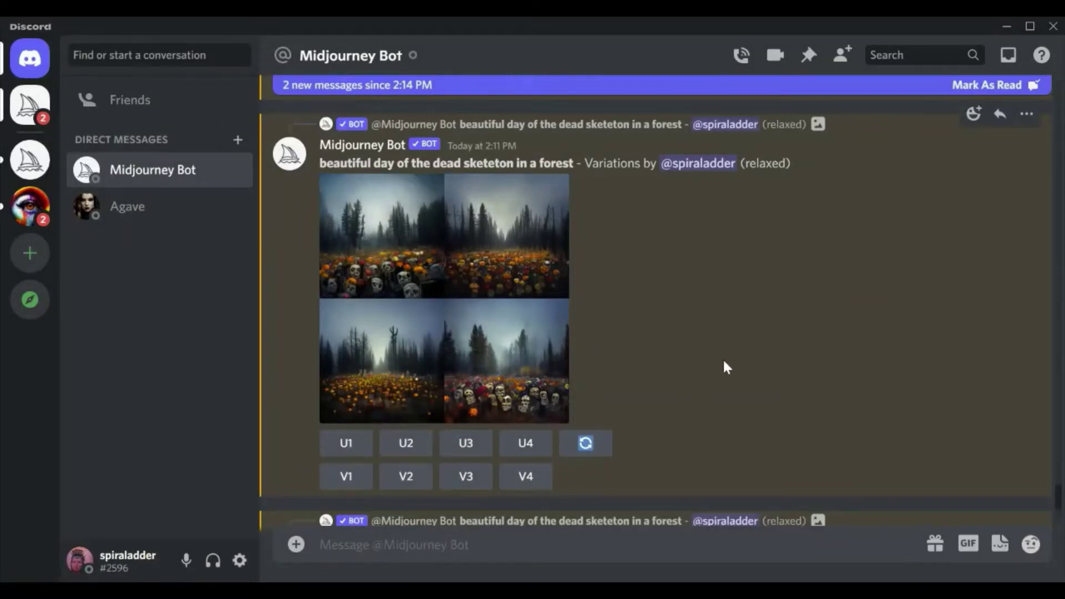
{"action": "scroll", "coordinate": [724, 362], "scroll_direction": "down", "scroll_amount": 5}
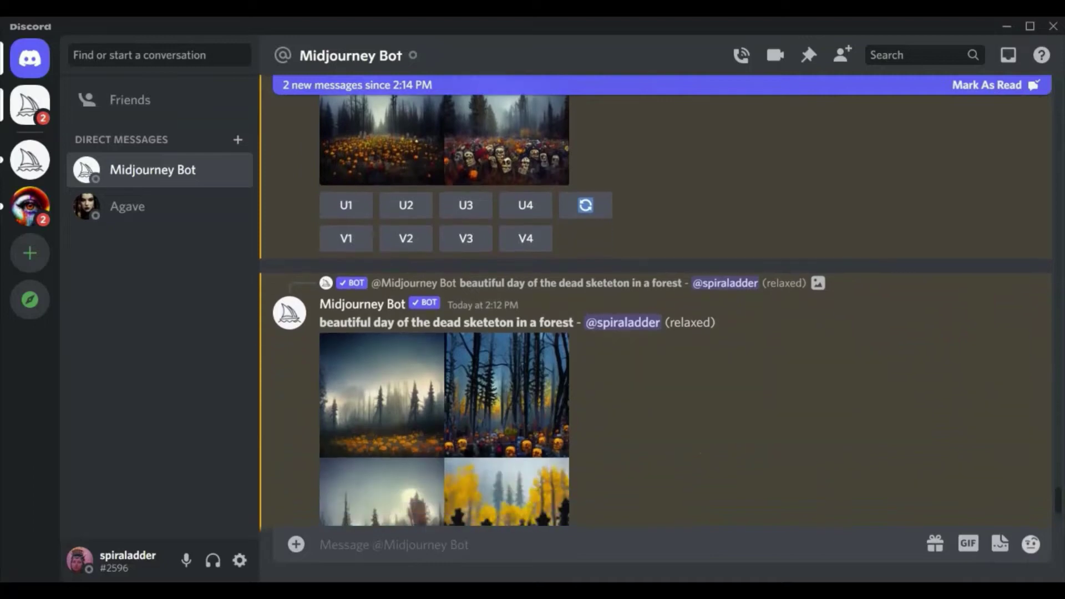
{"action": "scroll", "coordinate": [655, 311], "scroll_direction": "down", "scroll_amount": 3}
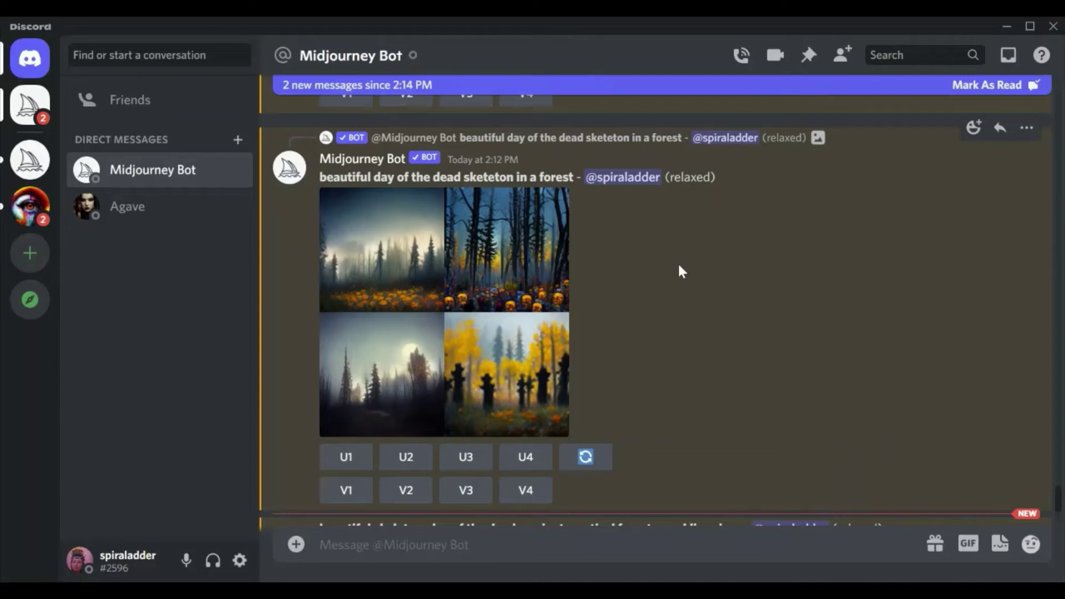
{"action": "left_click", "coordinate": [495, 323]}
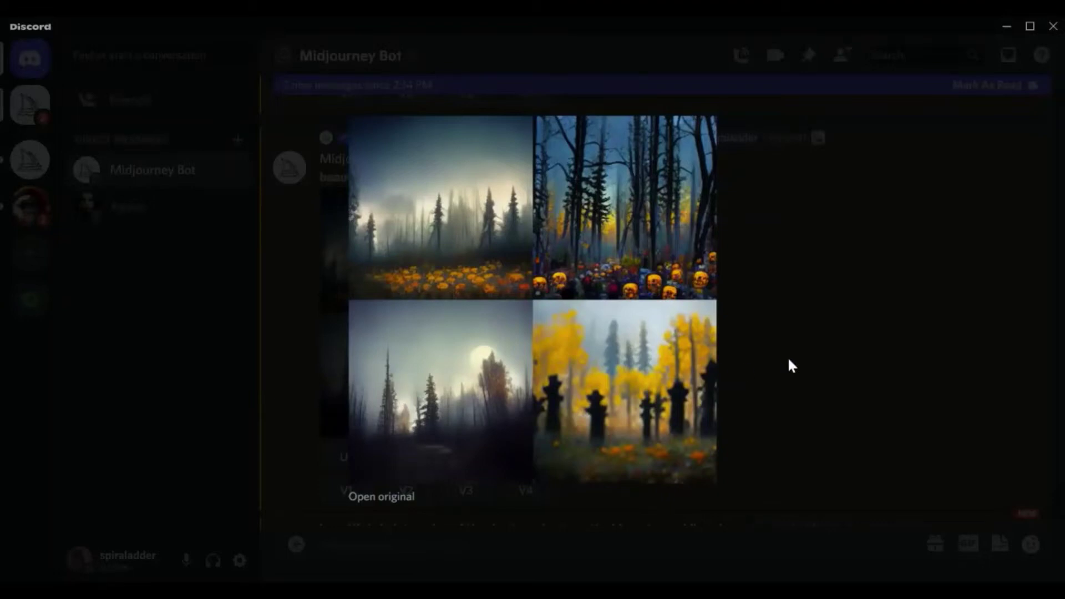
{"action": "left_click", "coordinate": [832, 307]}
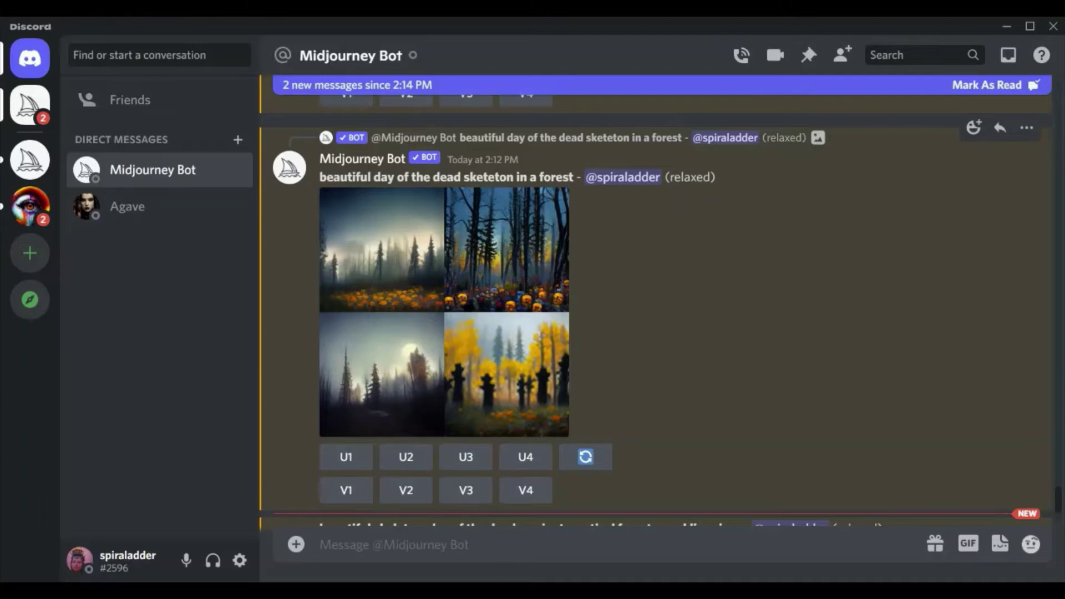
Find the grid for "beautiful skeleton, day of the dead, ancient mystical forest, sparkling river" and examine its four images enlarged
{"action": "scroll", "coordinate": [838, 307], "scroll_direction": "down", "scroll_amount": 4}
{"action": "scroll", "coordinate": [654, 305], "scroll_direction": "down", "scroll_amount": 2}
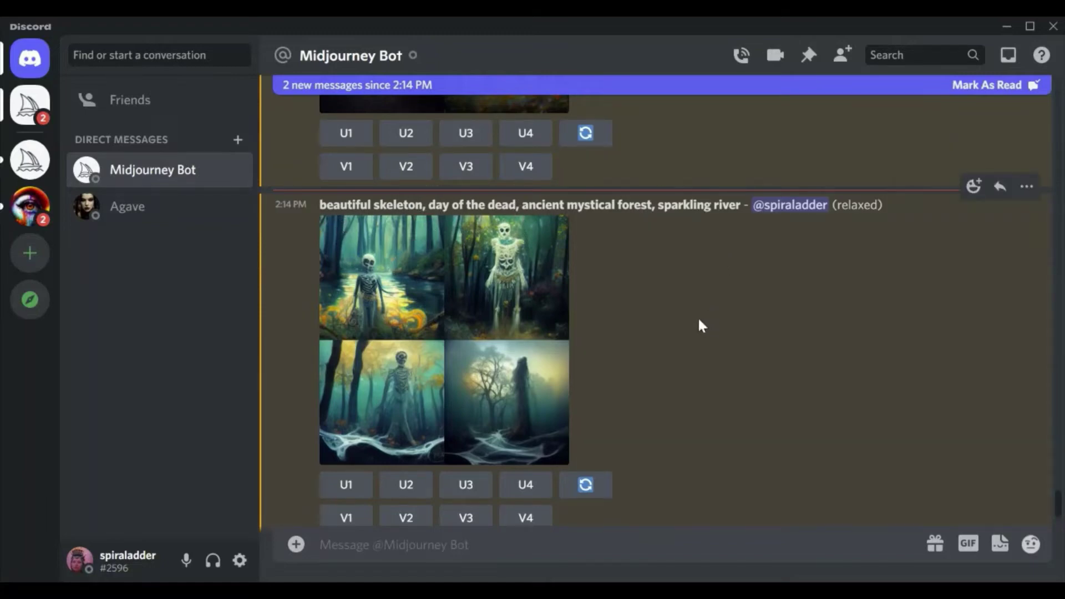
{"action": "scroll", "coordinate": [699, 320], "scroll_direction": "down", "scroll_amount": 1}
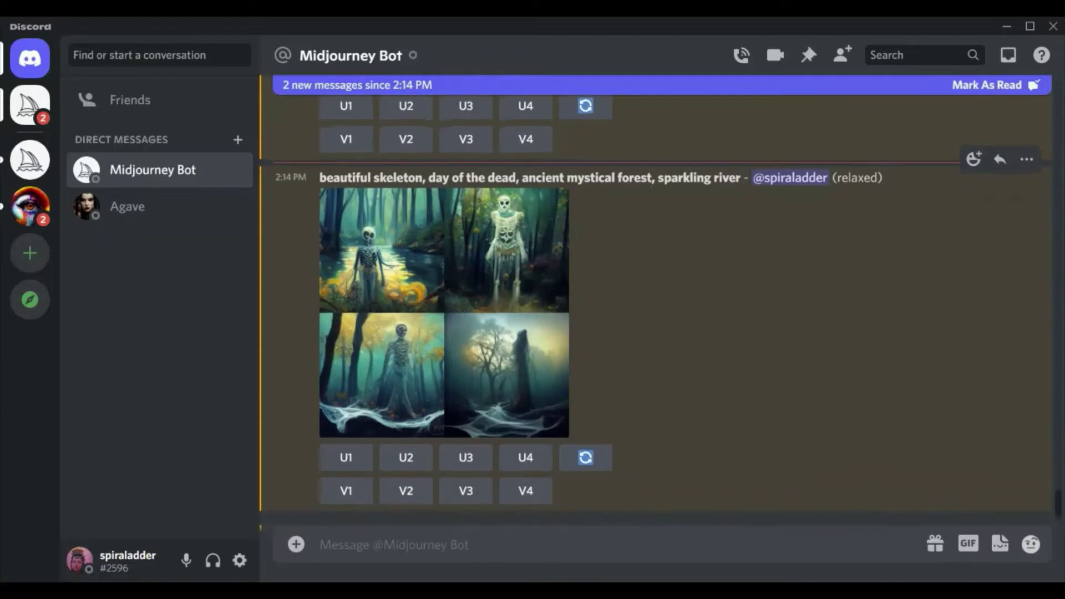
{"action": "left_click", "coordinate": [421, 317]}
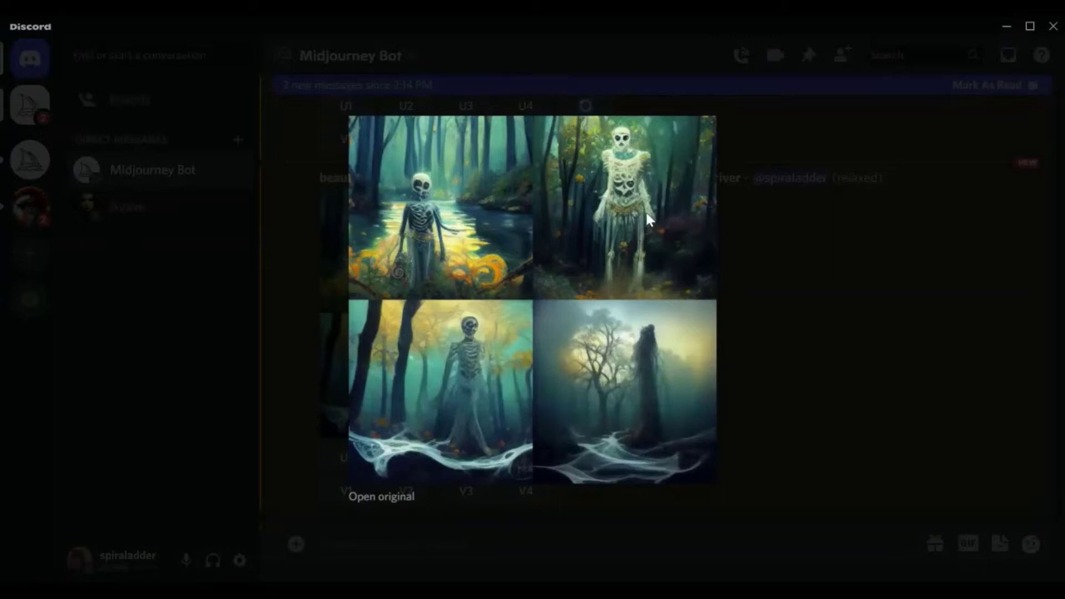
{"action": "left_click", "coordinate": [779, 322]}
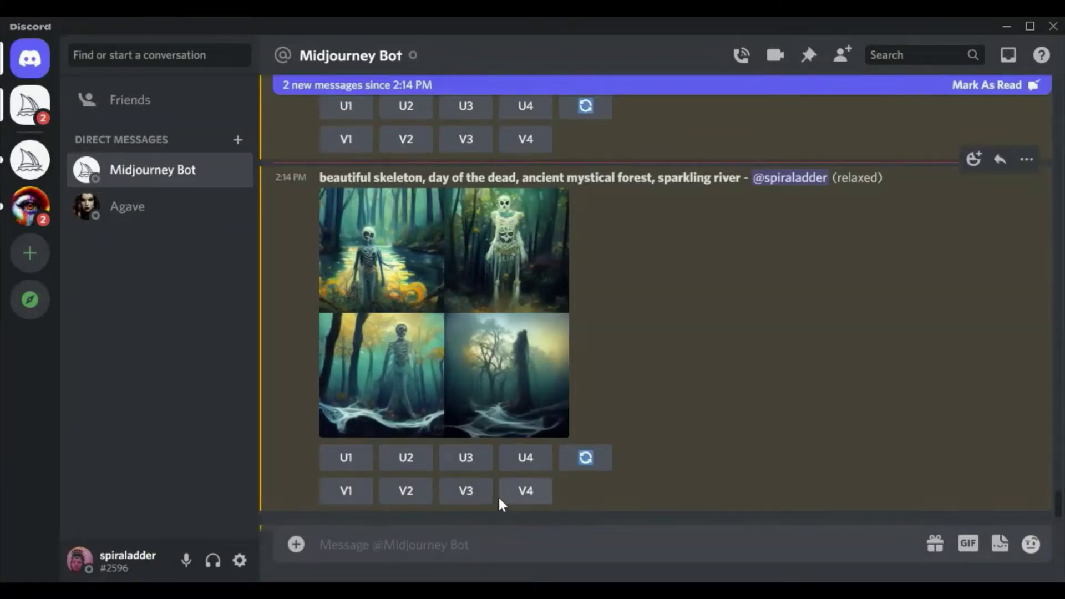
Request variations of all four images in the mystical forest skeleton grid and reroll its prompt
{"action": "left_click", "coordinate": [535, 492]}
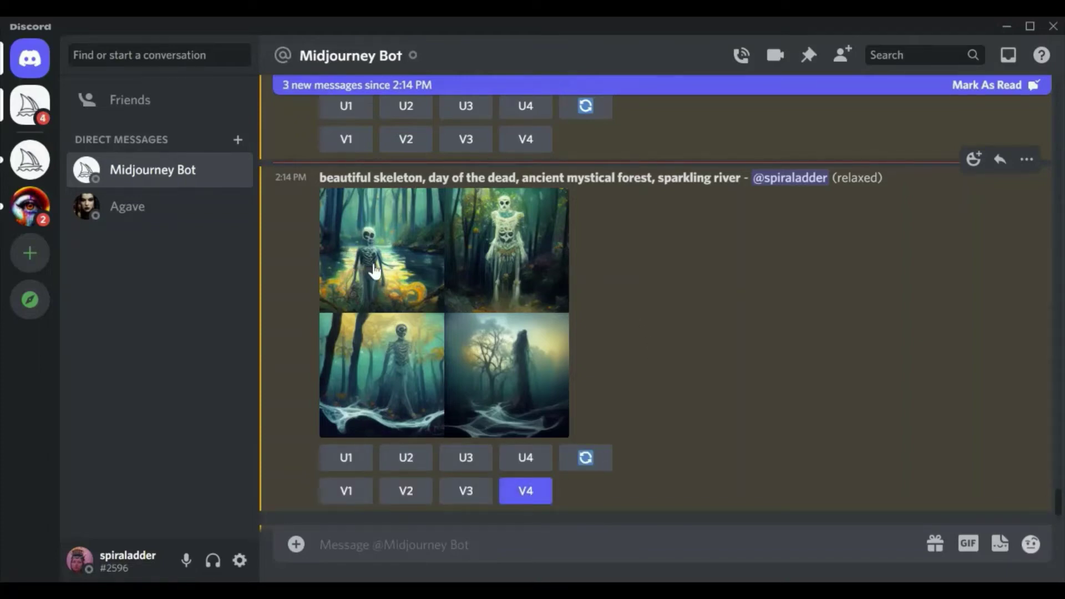
{"action": "left_click", "coordinate": [348, 493]}
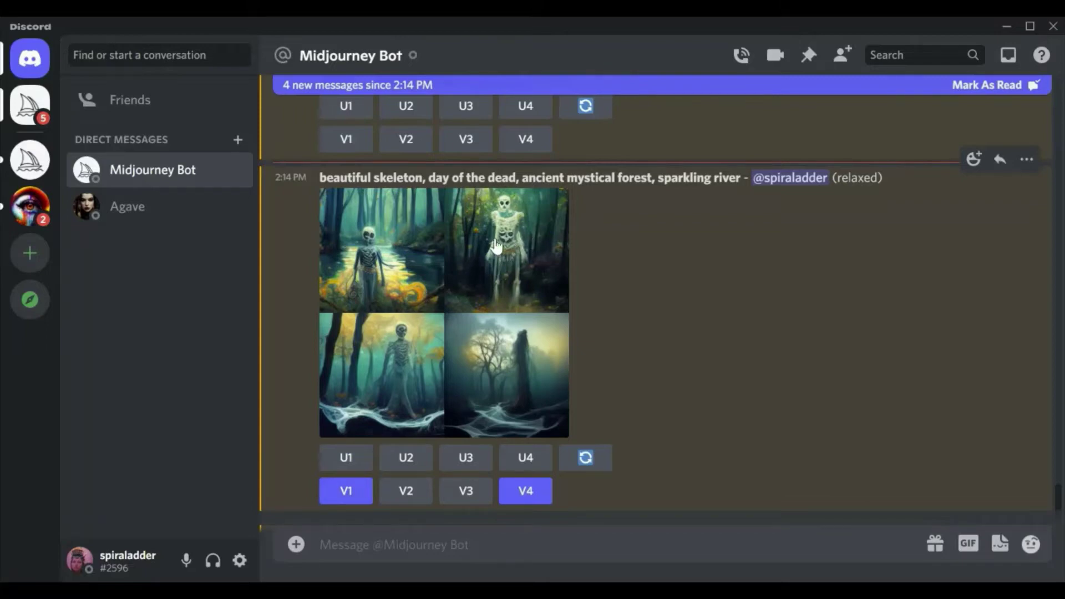
{"action": "left_click", "coordinate": [407, 498]}
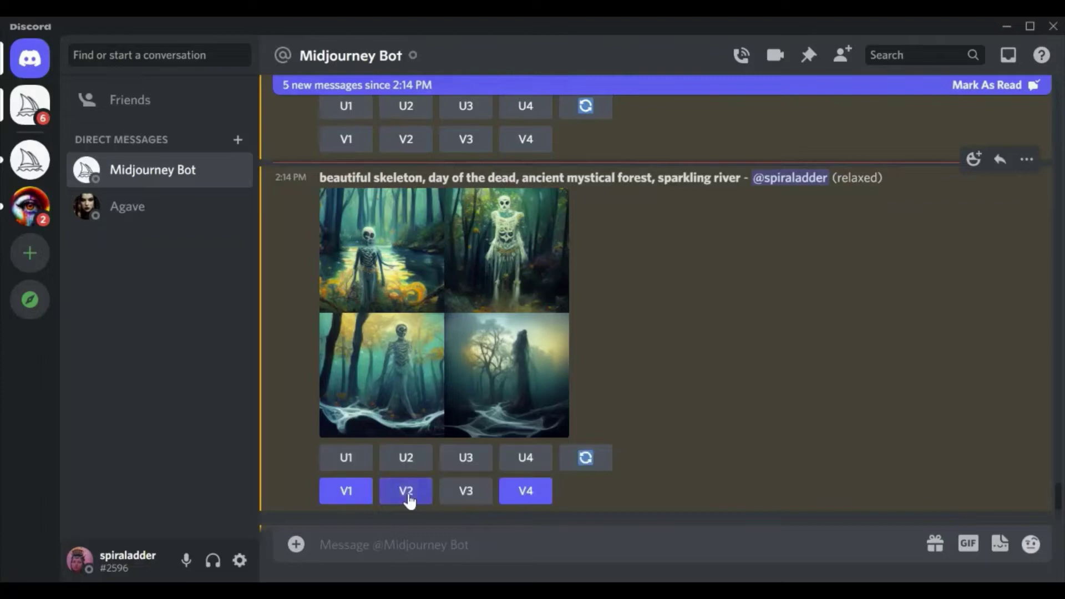
{"action": "left_click", "coordinate": [469, 497]}
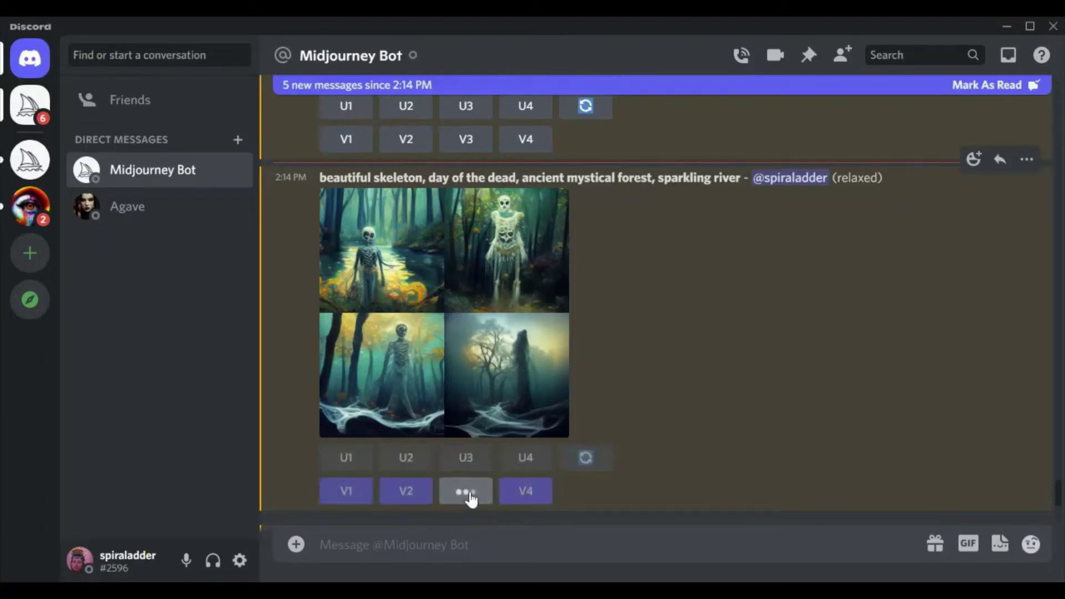
{"action": "left_click", "coordinate": [586, 458]}
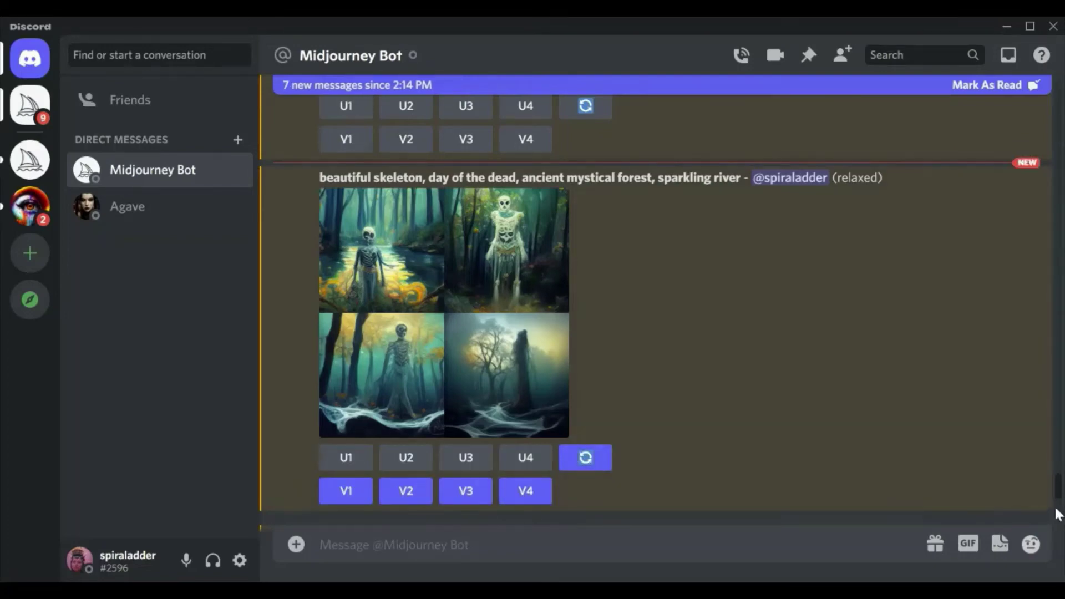
View the upscaled stone skull with orange flowers enlarged and request a Beta Upscale Redo of it
{"action": "left_click_drag", "start_coordinate": [1060, 498], "coordinate": [1060, 501]}
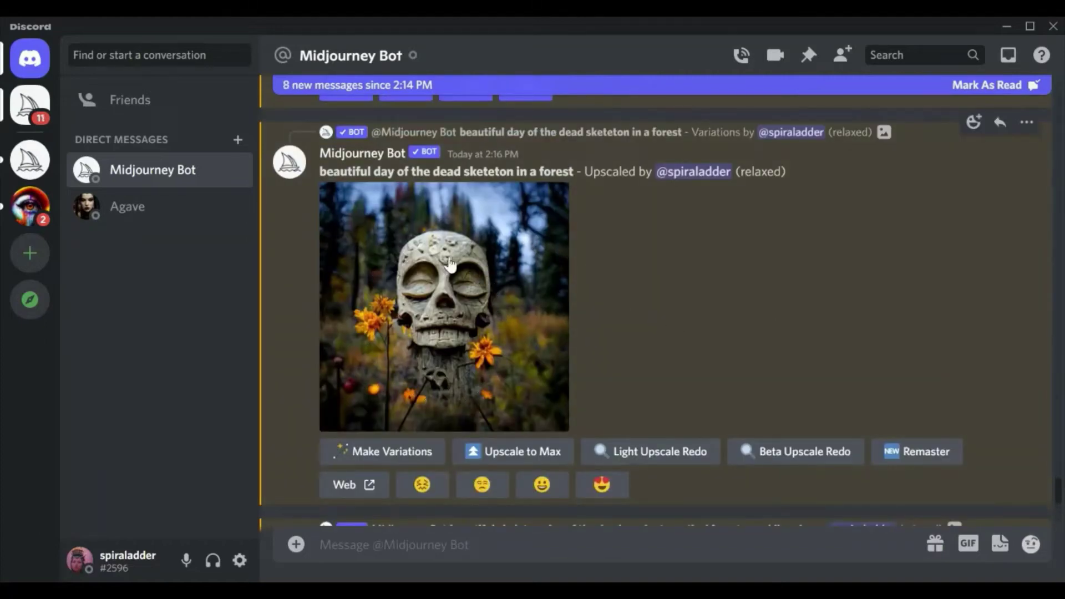
{"action": "left_click", "coordinate": [465, 332]}
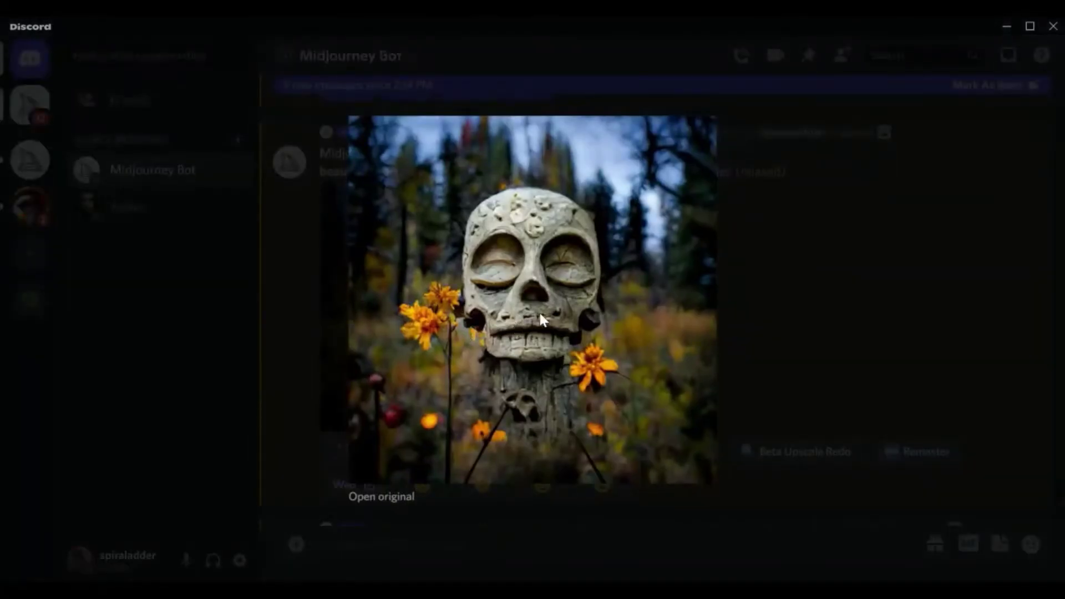
{"action": "left_click", "coordinate": [838, 221]}
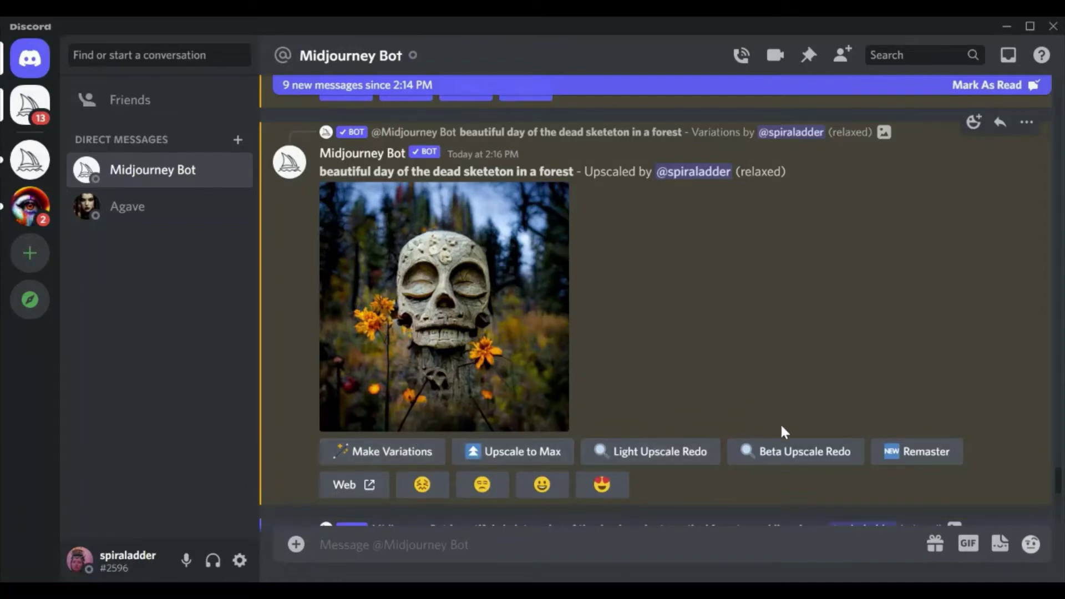
{"action": "left_click", "coordinate": [769, 456]}
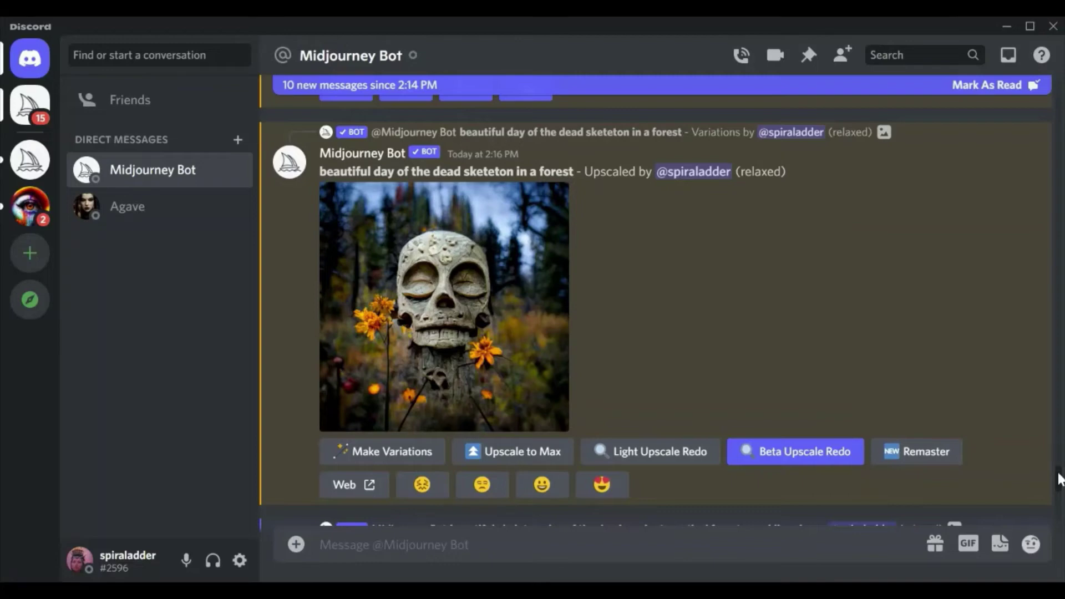
View the variations of the dark robed figure by the bare tree enlarged and request an upscale of variation 1
{"action": "scroll", "coordinate": [1060, 479], "scroll_direction": "down", "scroll_amount": 5}
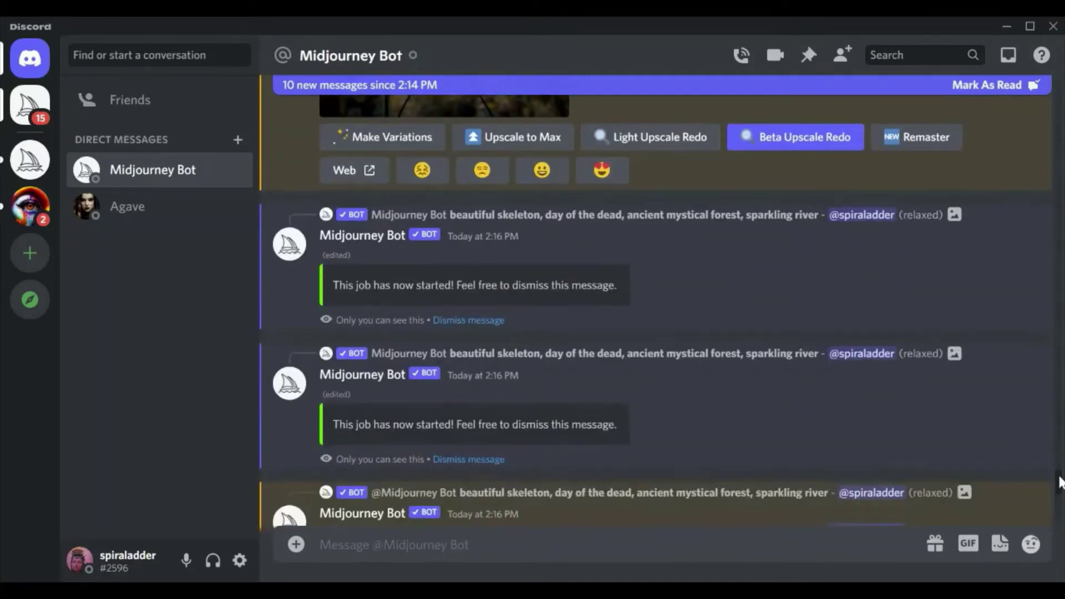
{"action": "scroll", "coordinate": [1059, 481], "scroll_direction": "down", "scroll_amount": 4}
{"action": "scroll", "coordinate": [1060, 485], "scroll_direction": "down", "scroll_amount": 2}
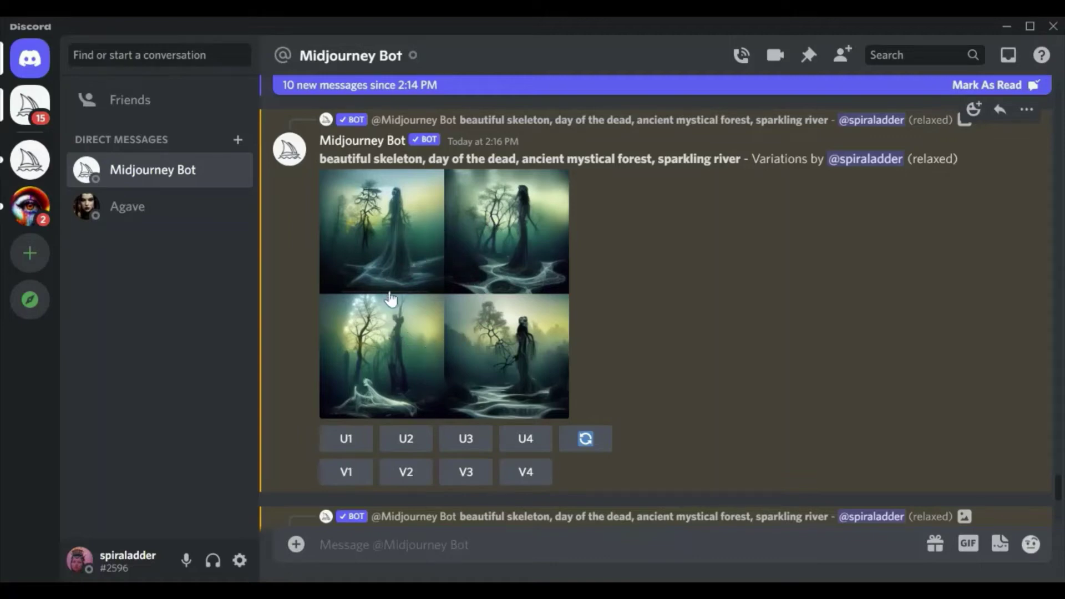
{"action": "left_click", "coordinate": [430, 306]}
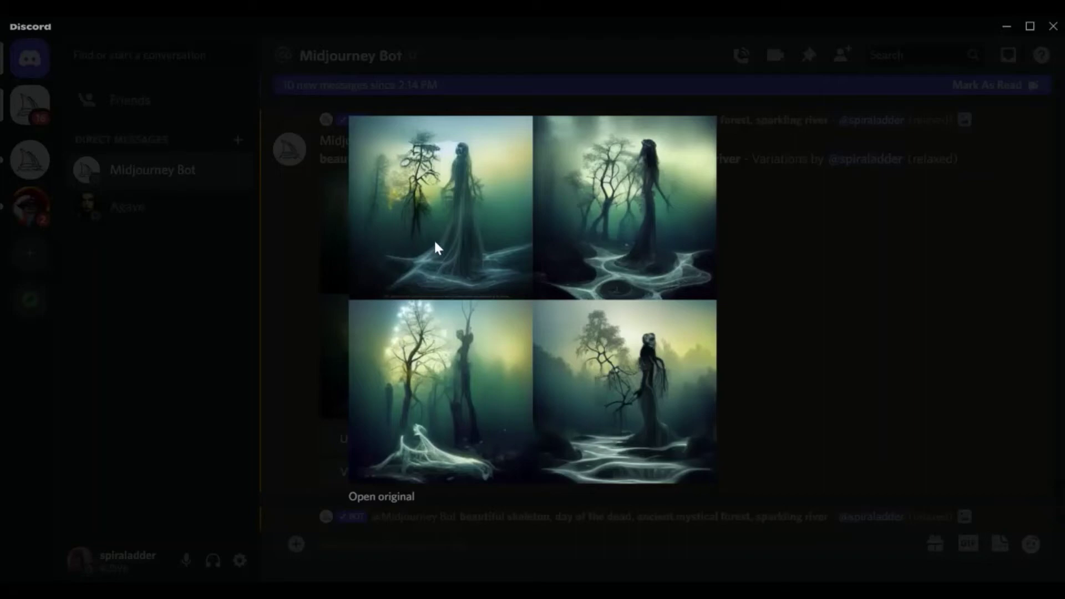
{"action": "left_click", "coordinate": [819, 252]}
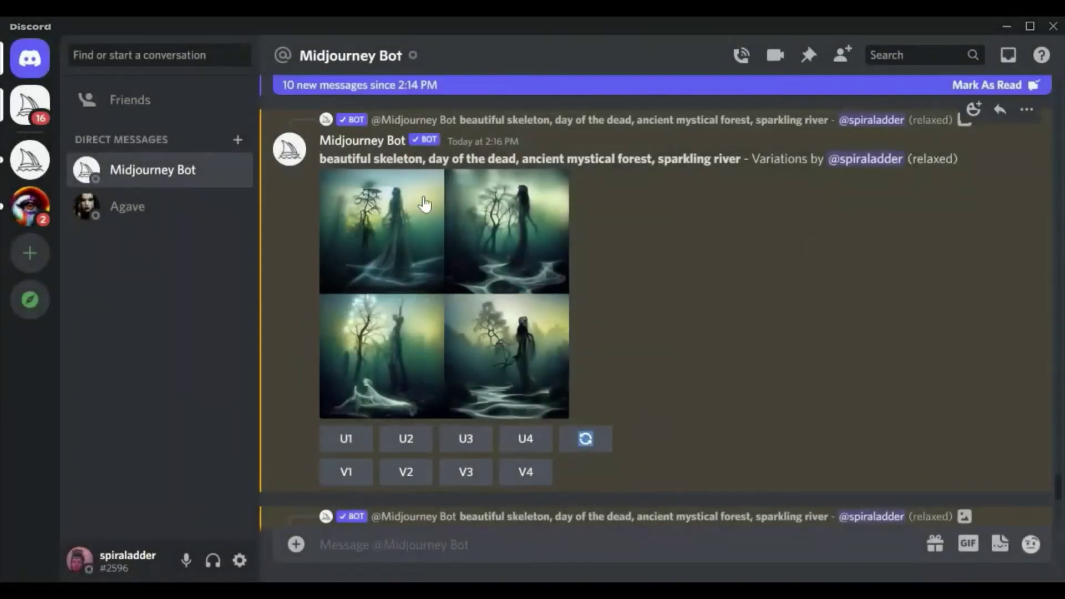
{"action": "left_click", "coordinate": [347, 439]}
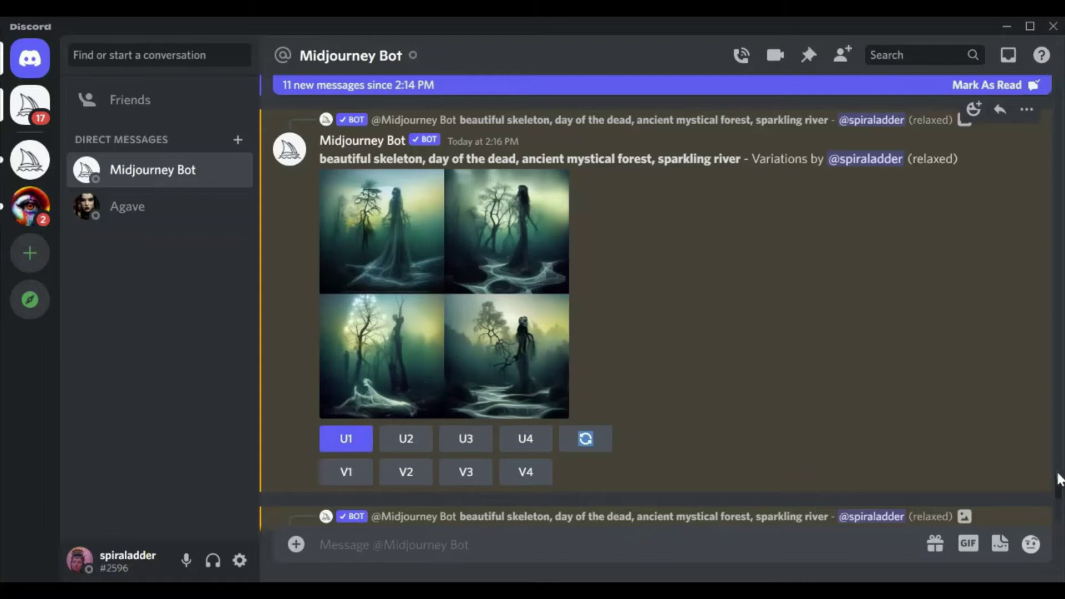
Compare the variations of the skeleton by the river with the original mystical forest grid, viewing the original enlarged
{"action": "scroll", "coordinate": [1059, 490], "scroll_direction": "down", "scroll_amount": 5}
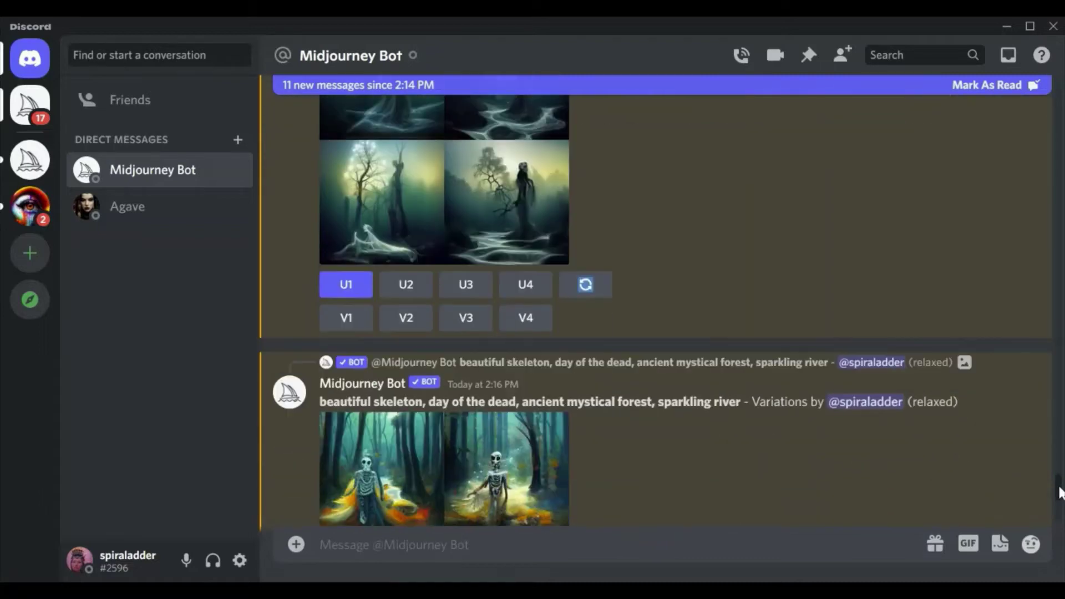
{"action": "scroll", "coordinate": [1059, 493], "scroll_direction": "down", "scroll_amount": 1}
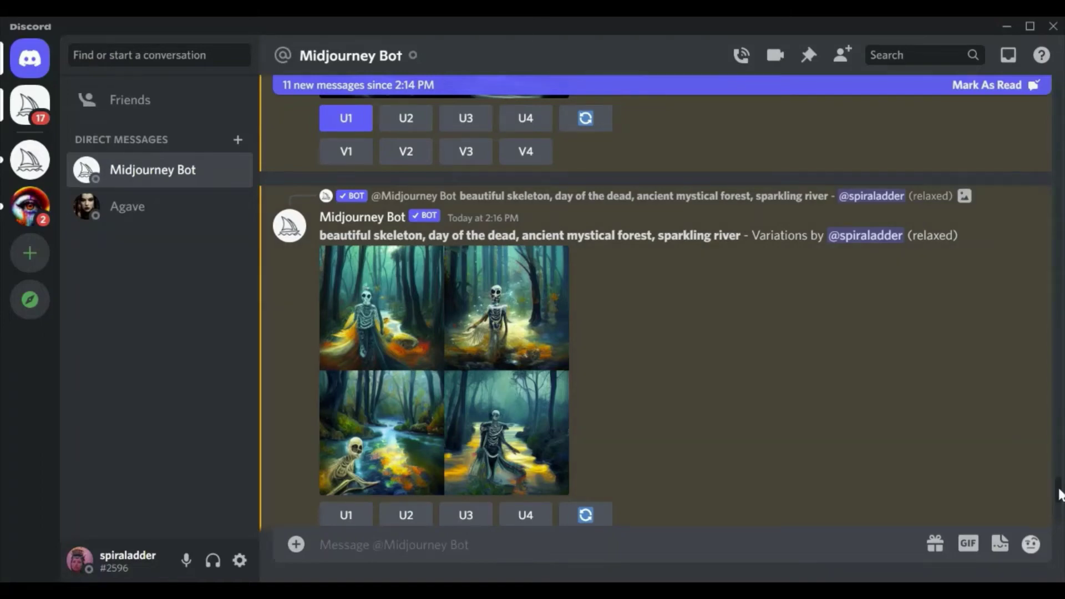
{"action": "left_click_drag", "start_coordinate": [1060, 493], "coordinate": [1054, 476]}
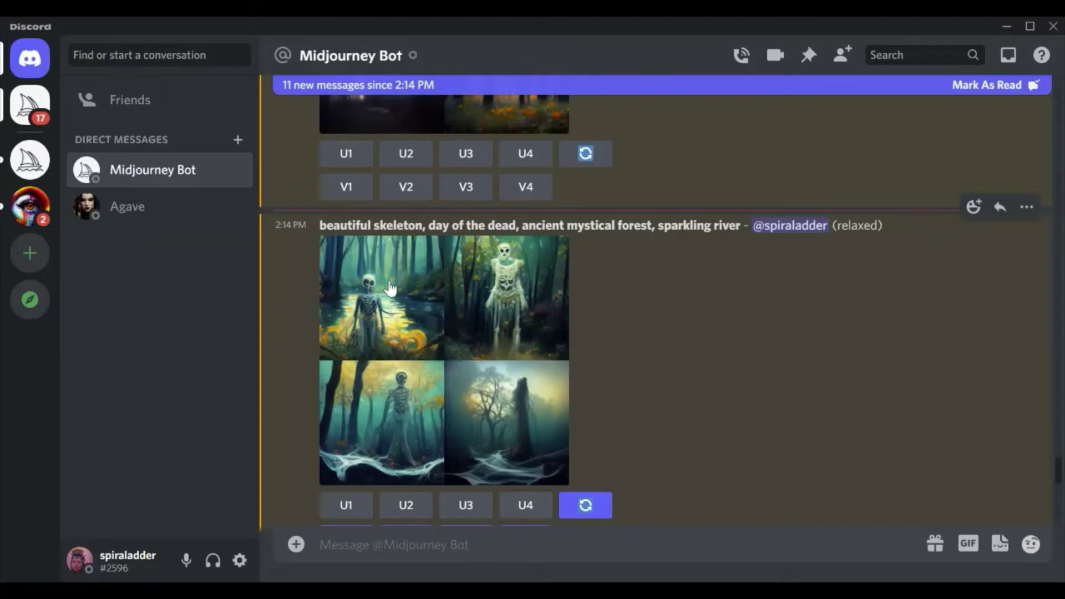
{"action": "left_click", "coordinate": [525, 392]}
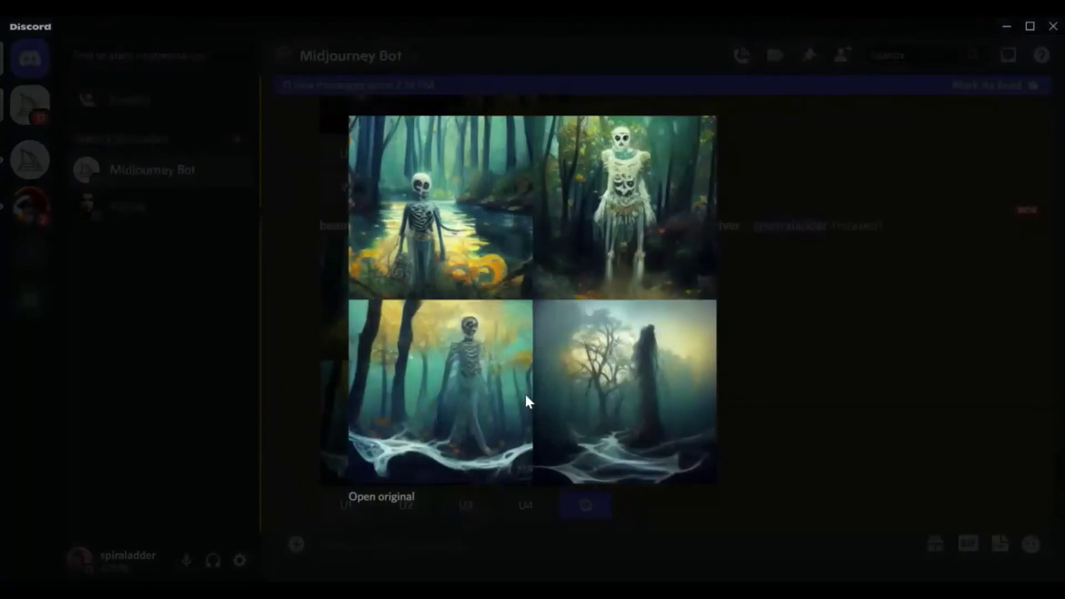
{"action": "left_click", "coordinate": [809, 317]}
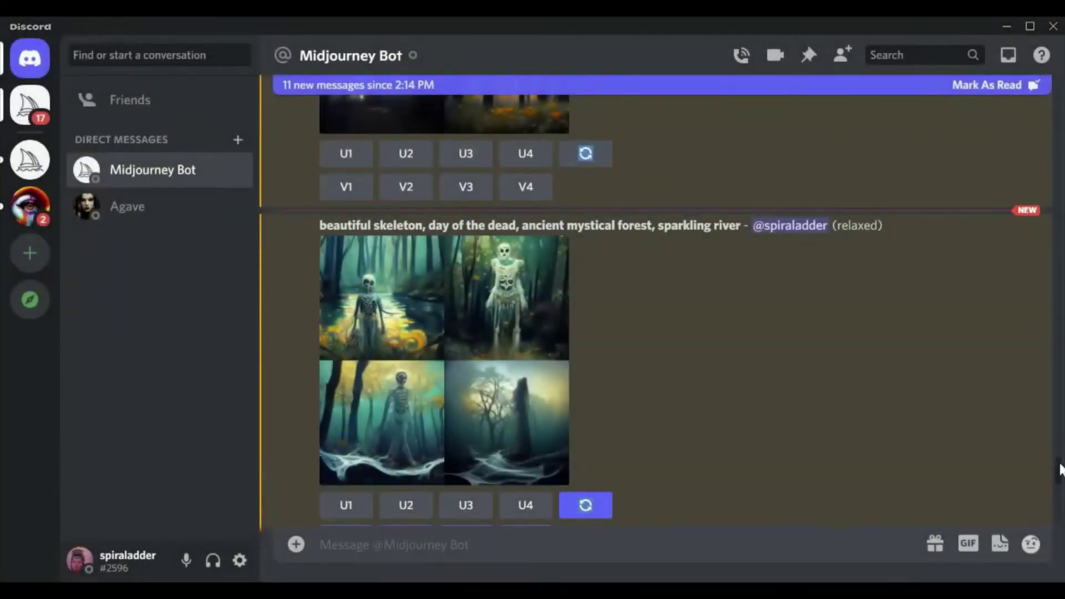
Return to the river skeleton variations, view them enlarged, and request an upscale of variation 1
{"action": "left_click_drag", "start_coordinate": [1060, 471], "coordinate": [1059, 489]}
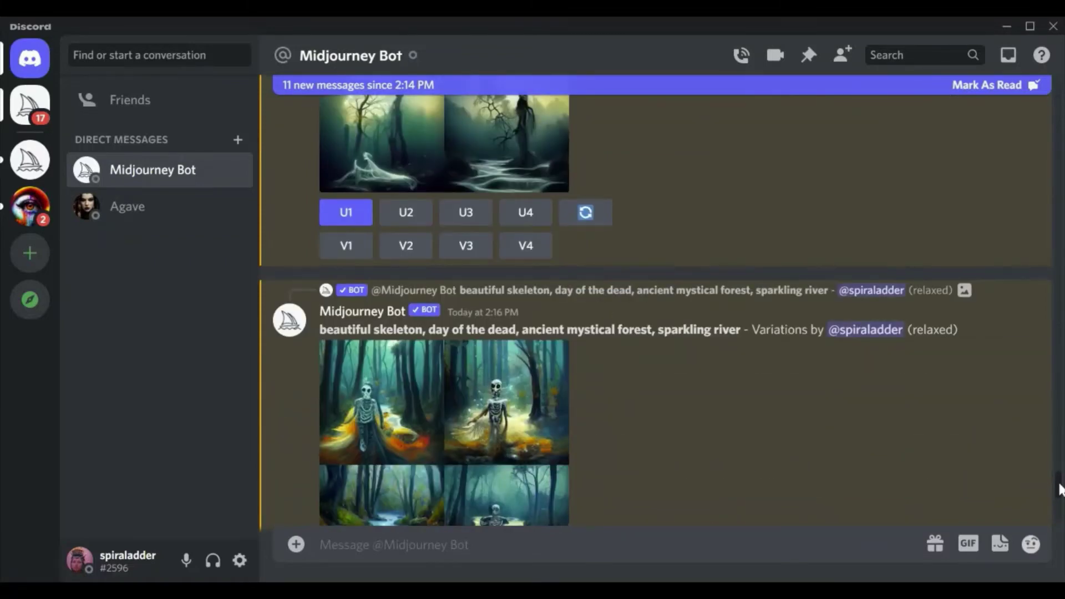
{"action": "left_click_drag", "start_coordinate": [1059, 488], "coordinate": [1059, 494]}
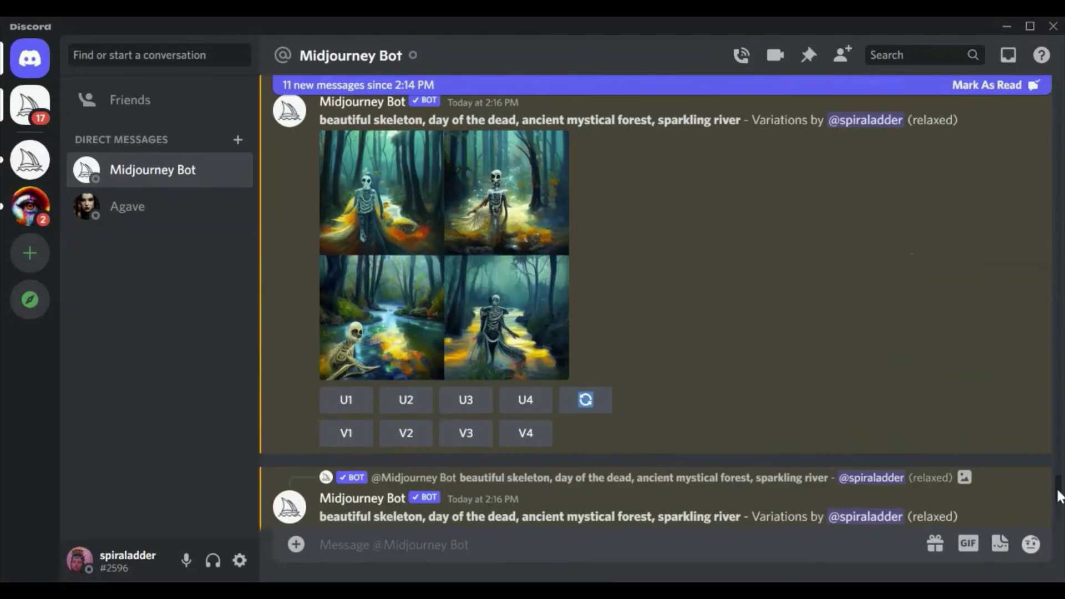
{"action": "left_click", "coordinate": [457, 294]}
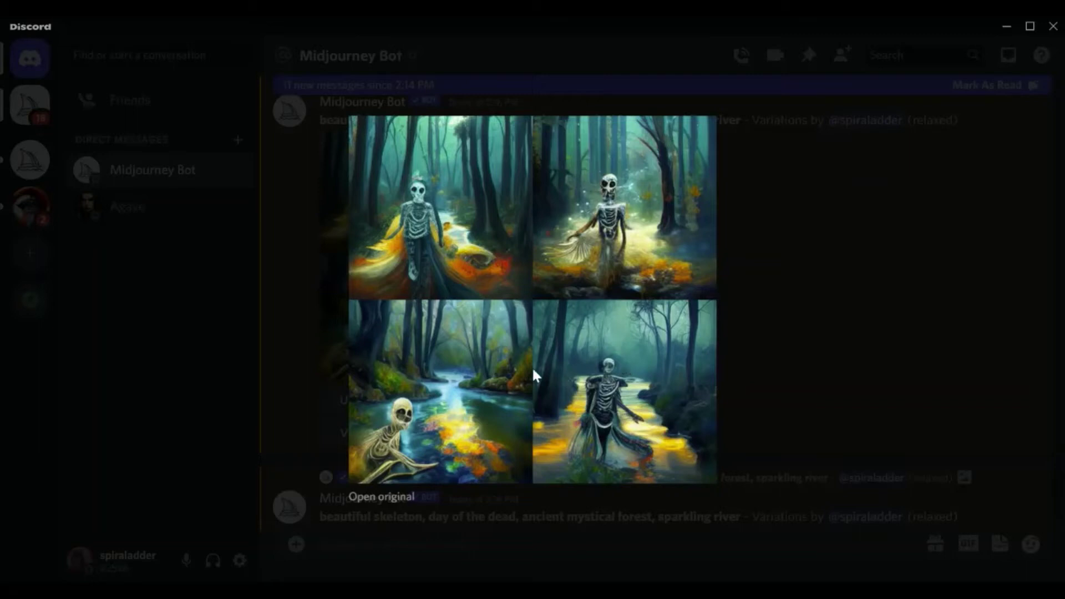
{"action": "left_click", "coordinate": [816, 260]}
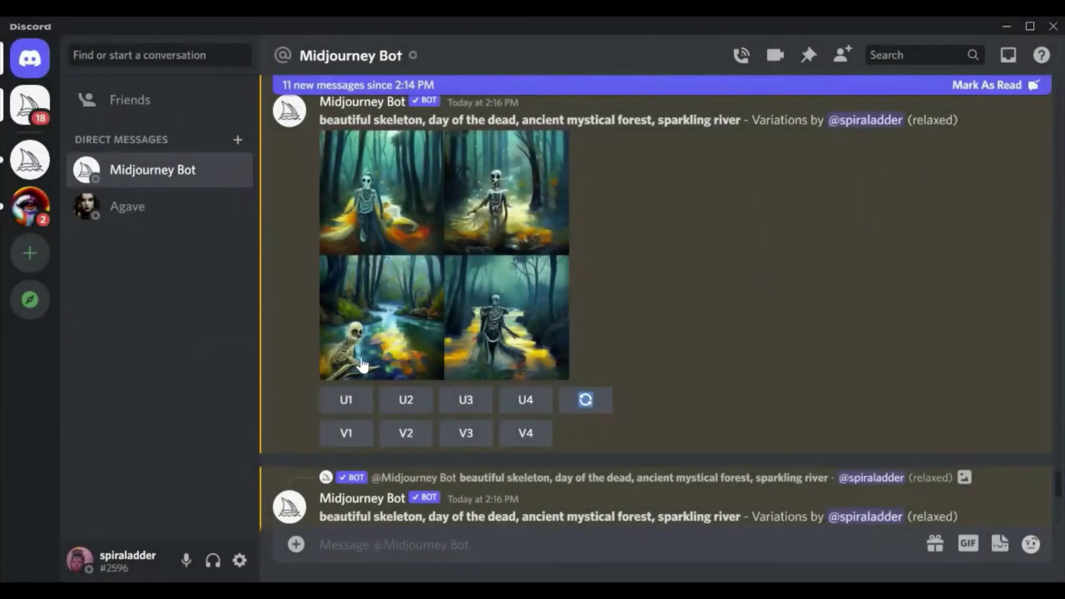
{"action": "left_click", "coordinate": [343, 406]}
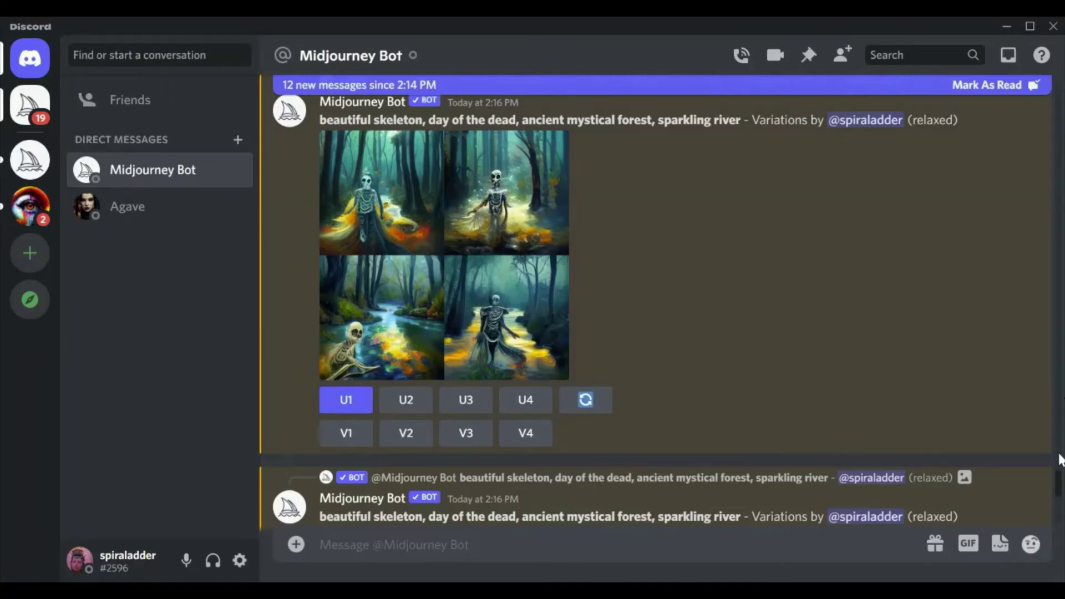
View the variations of the pale standing skeleton in the dark forest enlarged and request an upscale of variation 1
{"action": "scroll", "coordinate": [1060, 490], "scroll_direction": "down", "scroll_amount": 6}
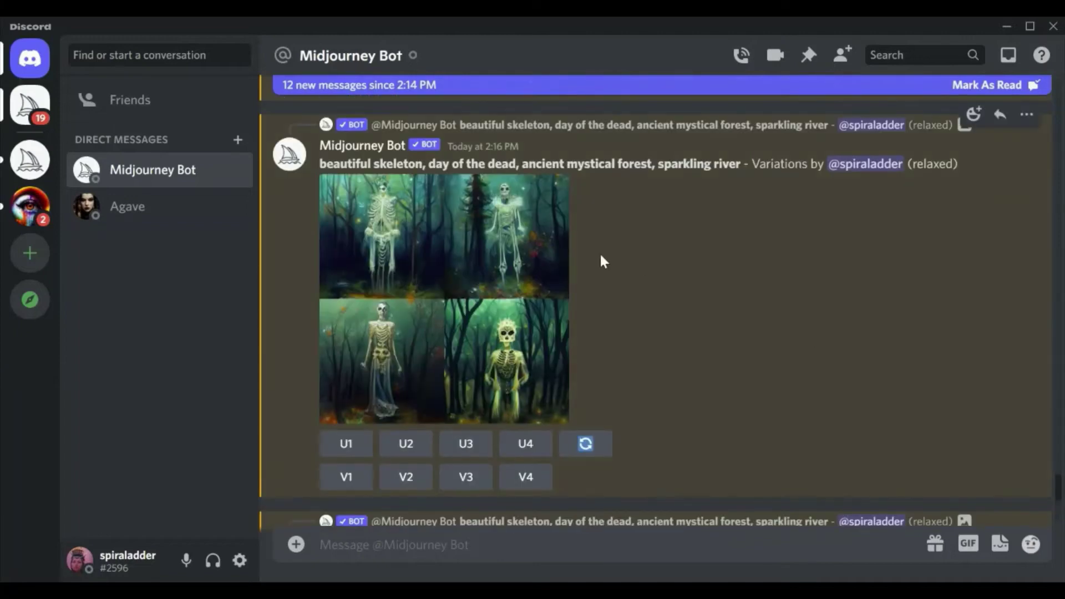
{"action": "left_click", "coordinate": [447, 269]}
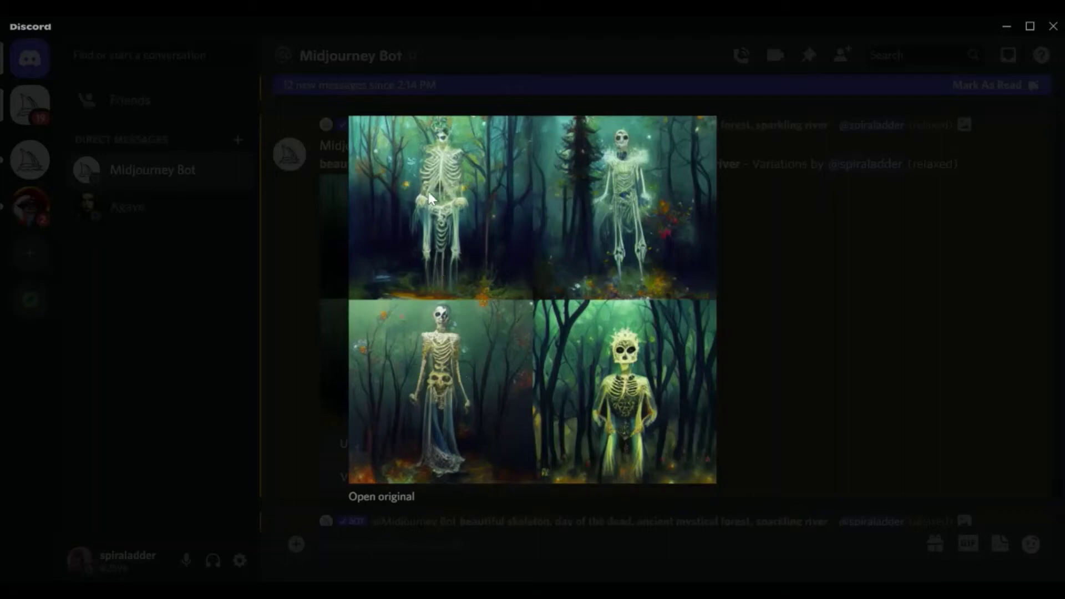
{"action": "left_click", "coordinate": [821, 238]}
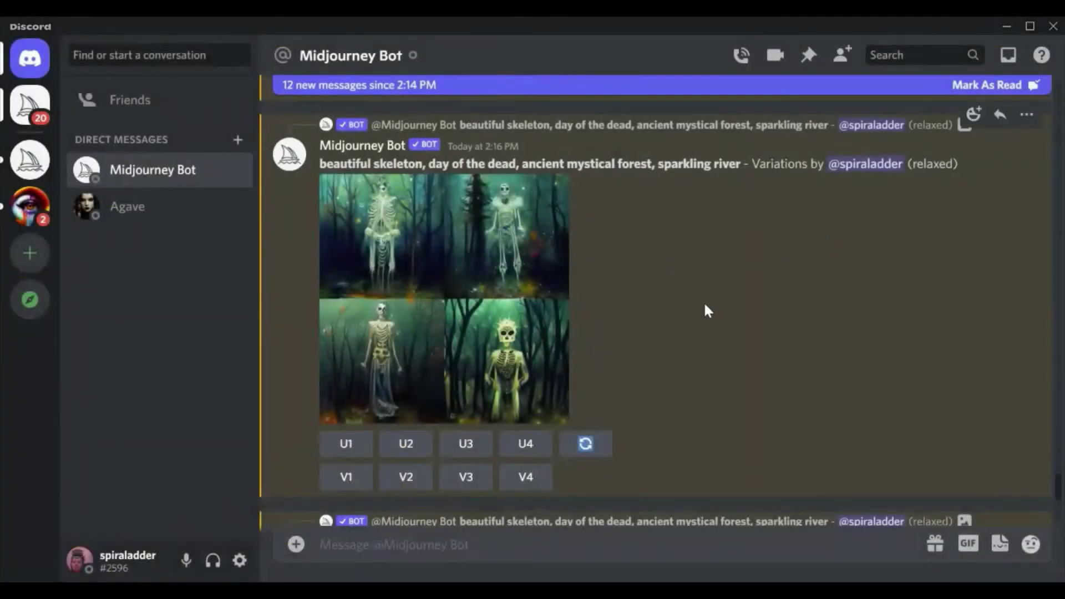
{"action": "left_click", "coordinate": [352, 445]}
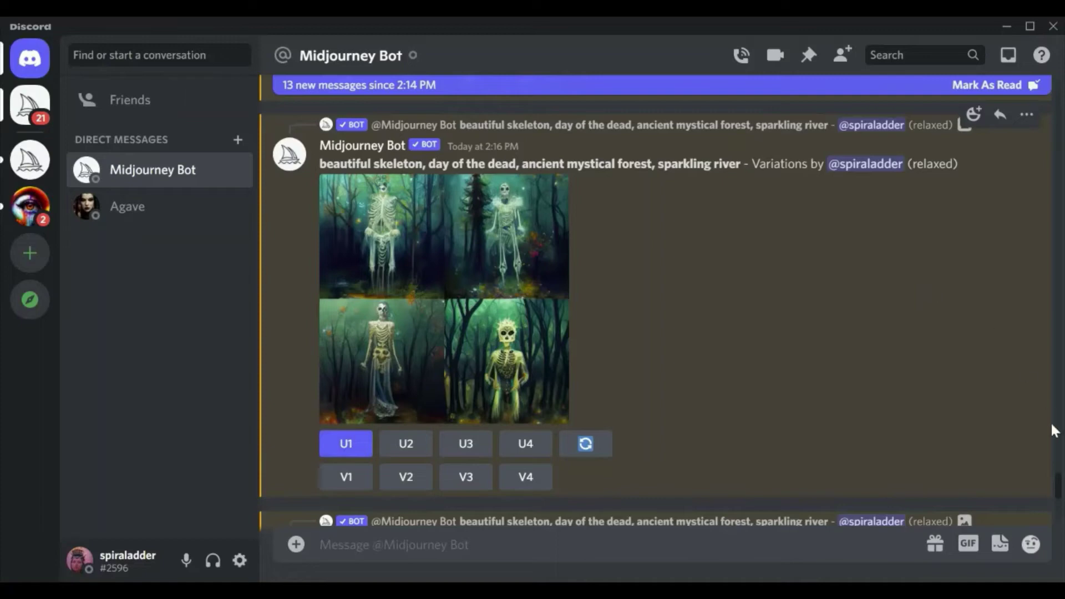
Compare the misty forest variations with their original grid, view them enlarged, and request new variations of image 3
{"action": "scroll", "coordinate": [1060, 490], "scroll_direction": "down", "scroll_amount": 6}
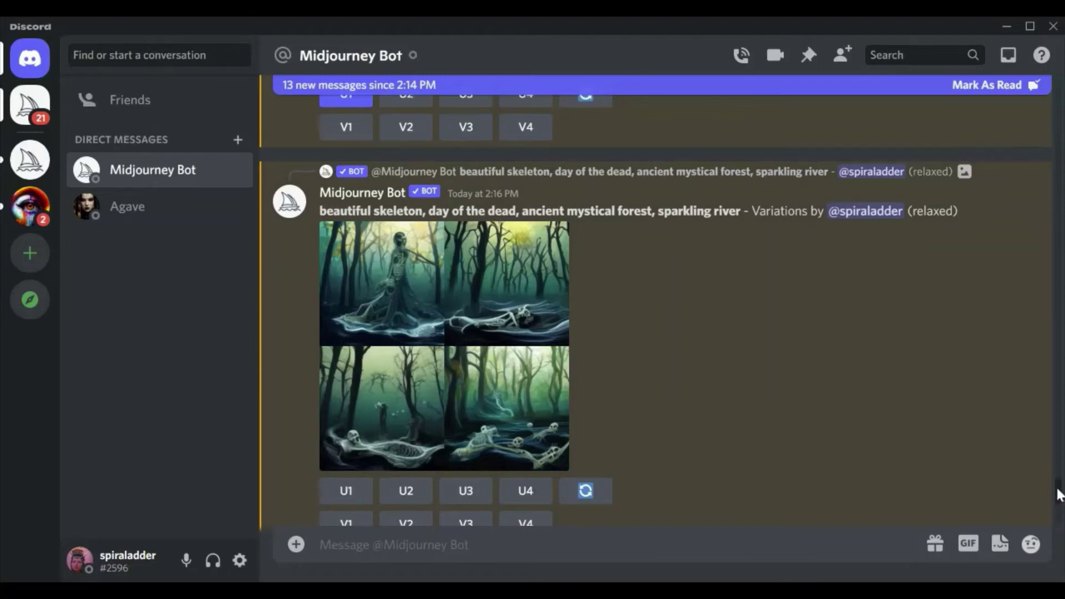
{"action": "left_click_drag", "start_coordinate": [1058, 494], "coordinate": [1053, 466]}
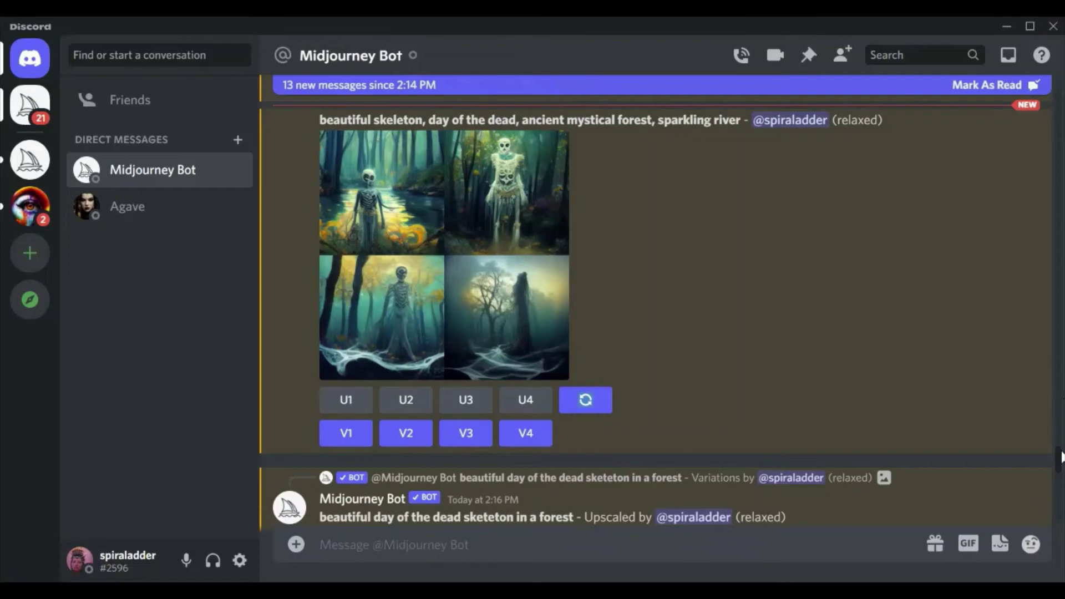
{"action": "left_click_drag", "start_coordinate": [1059, 456], "coordinate": [1060, 486]}
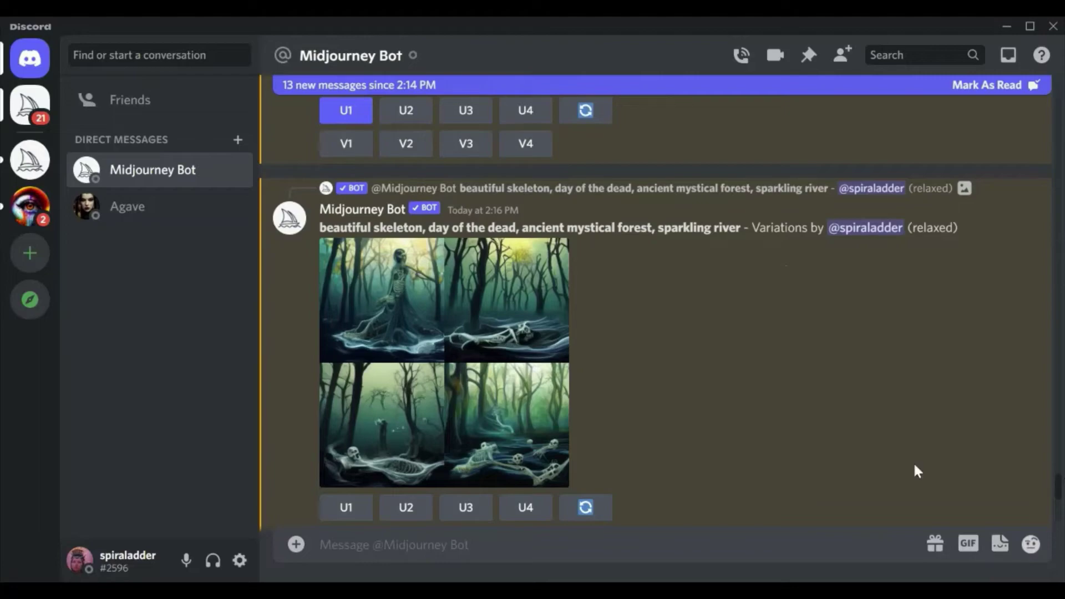
{"action": "left_click", "coordinate": [471, 367]}
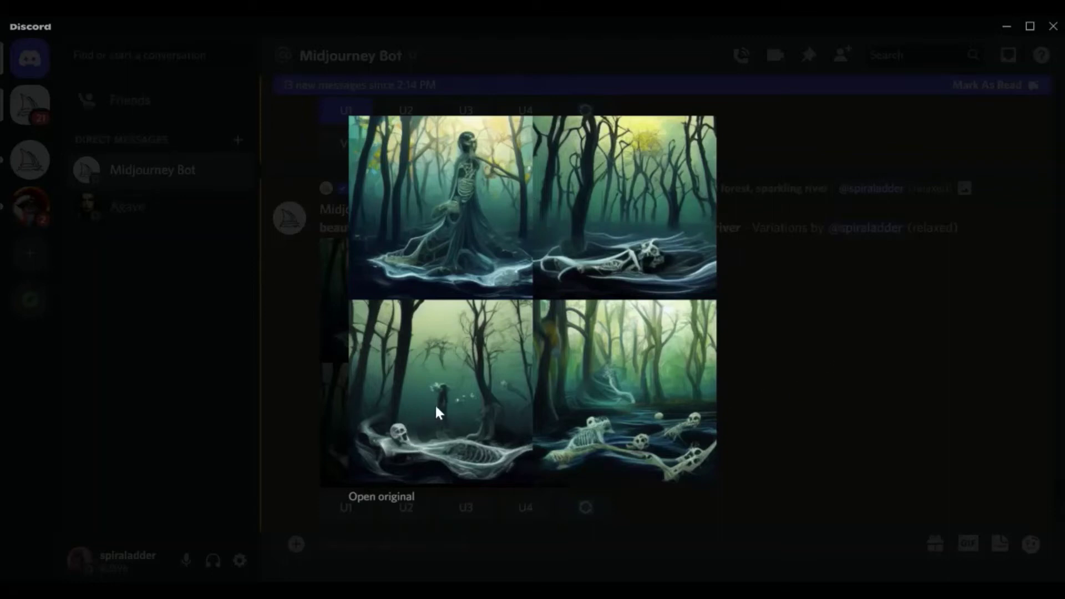
{"action": "left_click", "coordinate": [812, 356]}
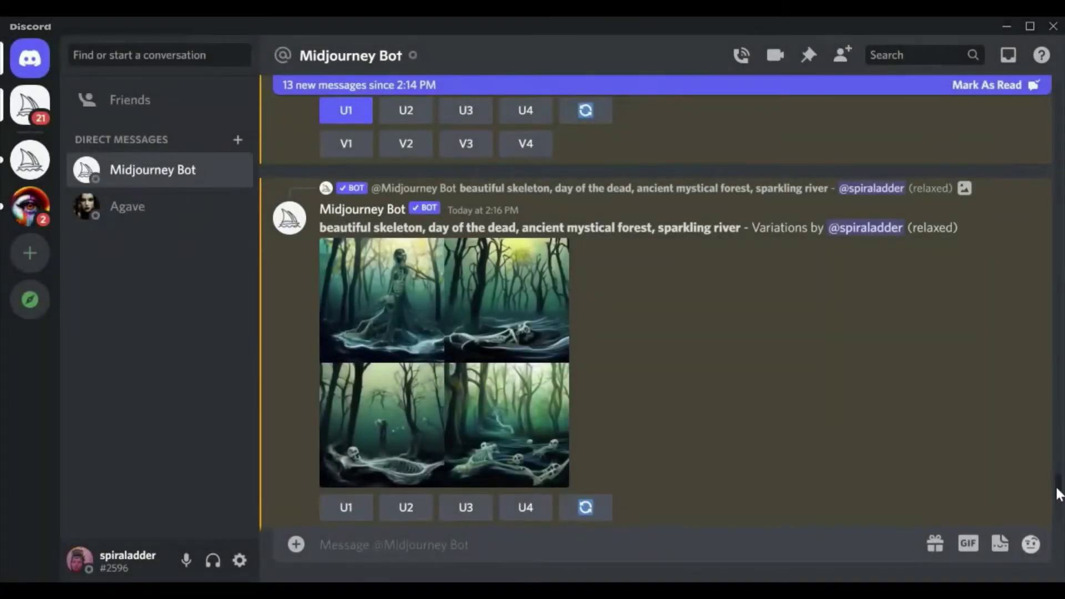
{"action": "scroll", "coordinate": [1059, 494], "scroll_direction": "down", "scroll_amount": 1}
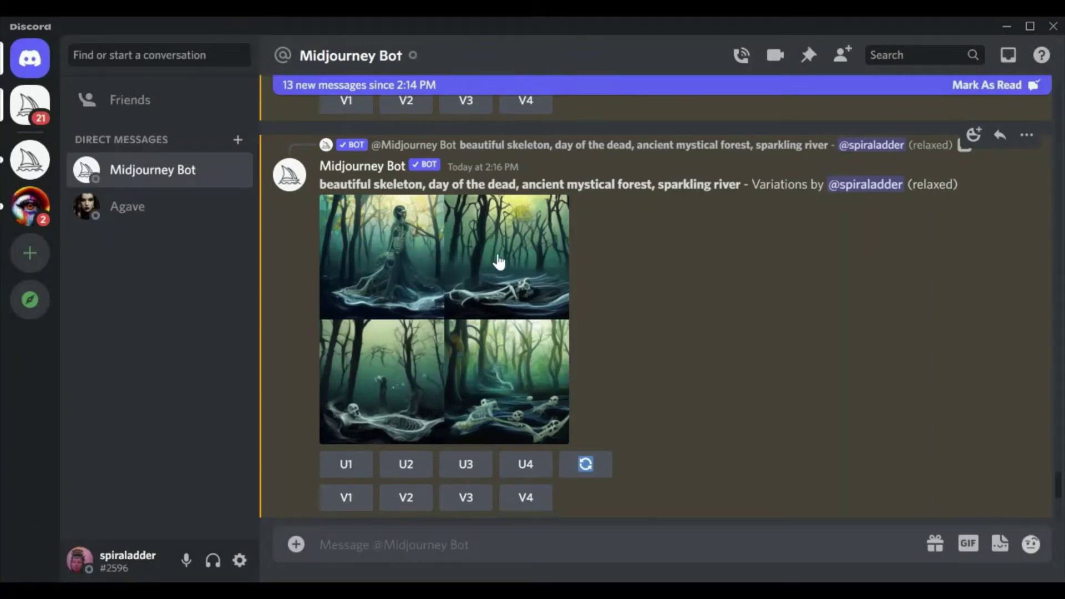
{"action": "left_click", "coordinate": [466, 498]}
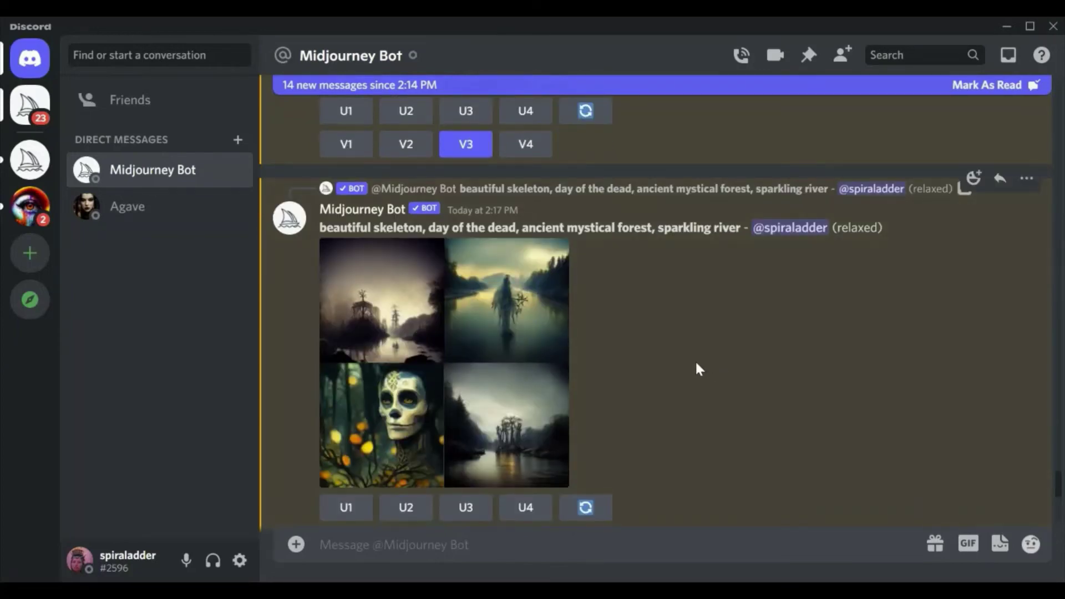
View the rerolled skeleton and river grid enlarged and request an upscale of image 3, the painted skull face
{"action": "left_click", "coordinate": [386, 462]}
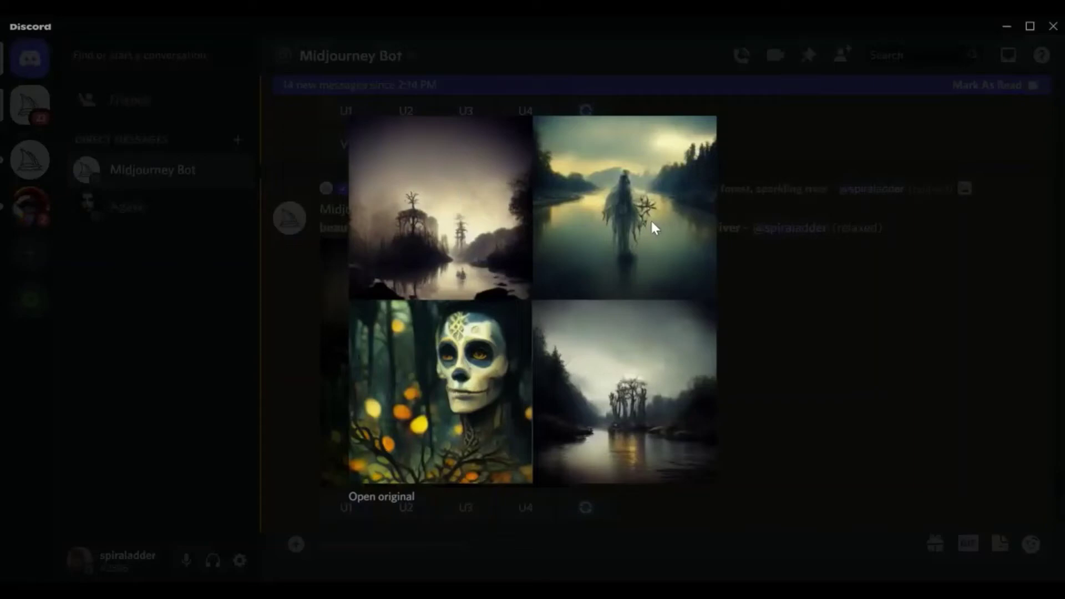
{"action": "left_click", "coordinate": [909, 376]}
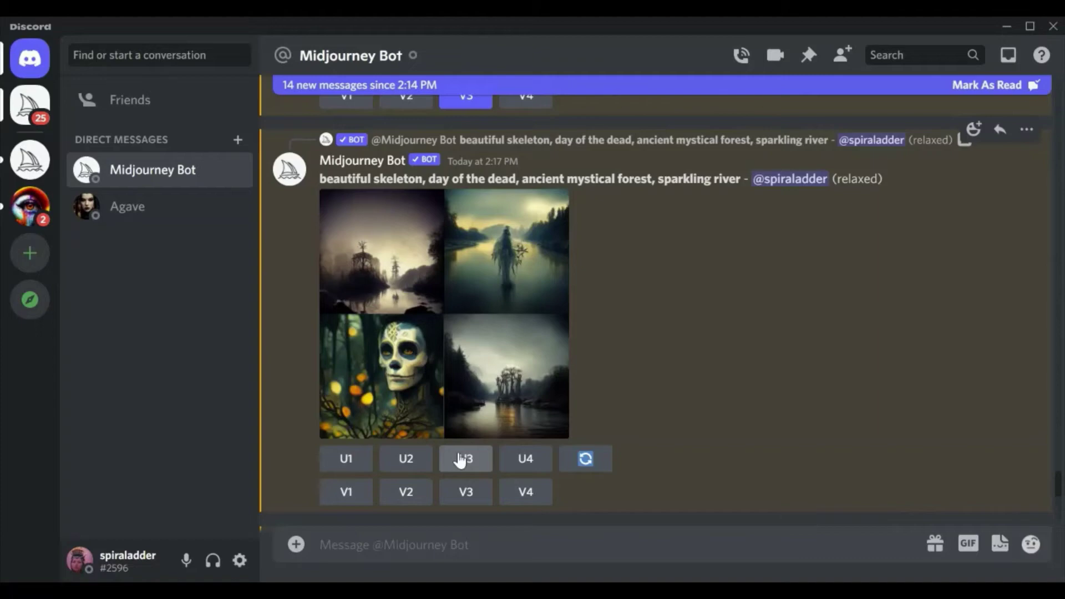
{"action": "left_click", "coordinate": [460, 459]}
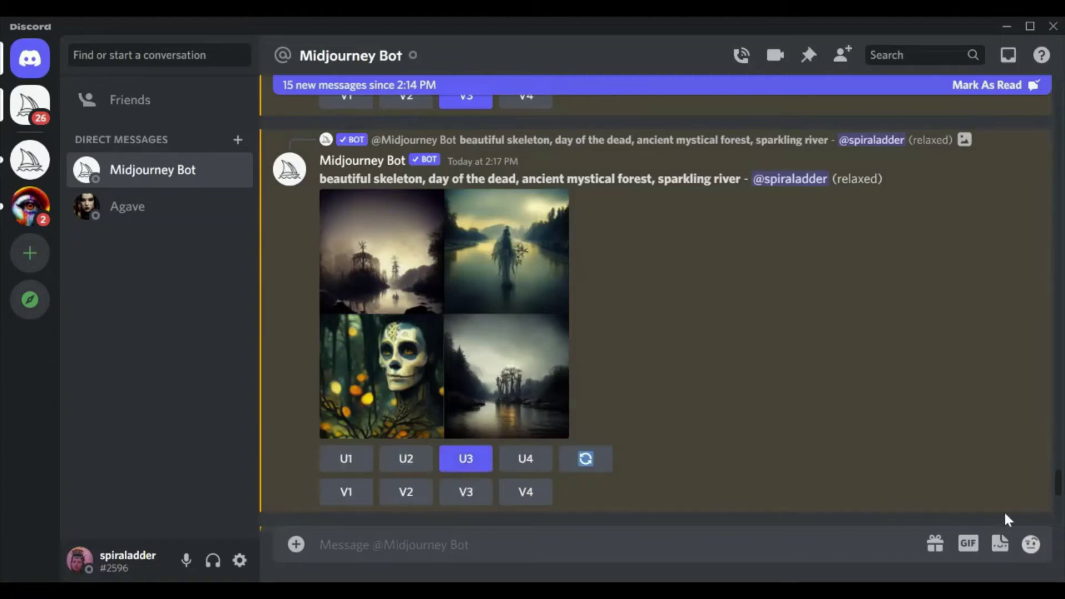
Find the Beta upscale of the stone skull with orange flowers and view it enlarged
{"action": "scroll", "coordinate": [1057, 483], "scroll_direction": "down", "scroll_amount": 5}
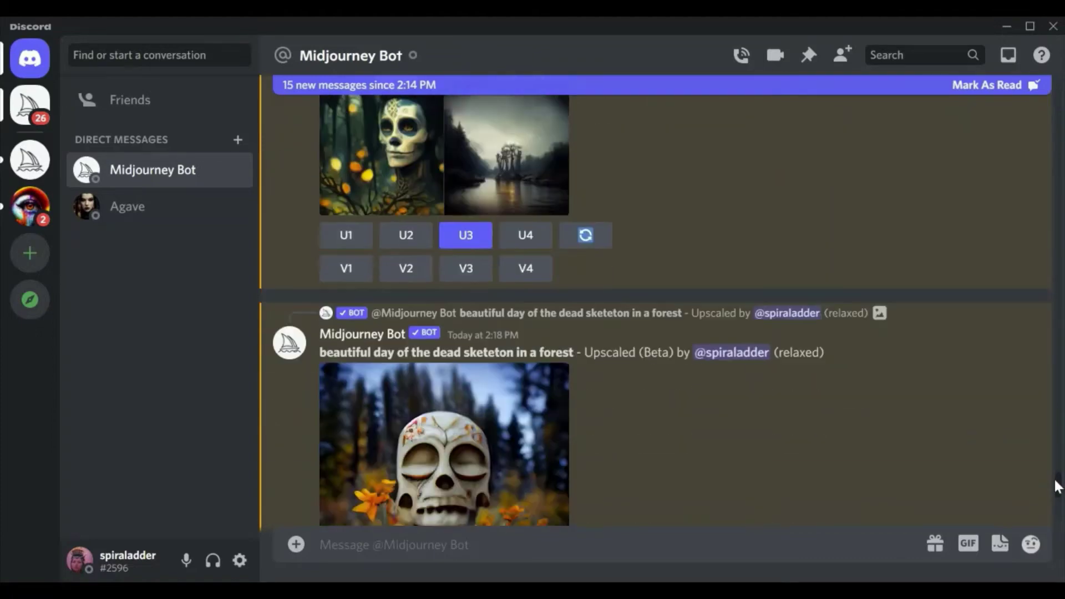
{"action": "scroll", "coordinate": [1056, 488], "scroll_direction": "down", "scroll_amount": 2}
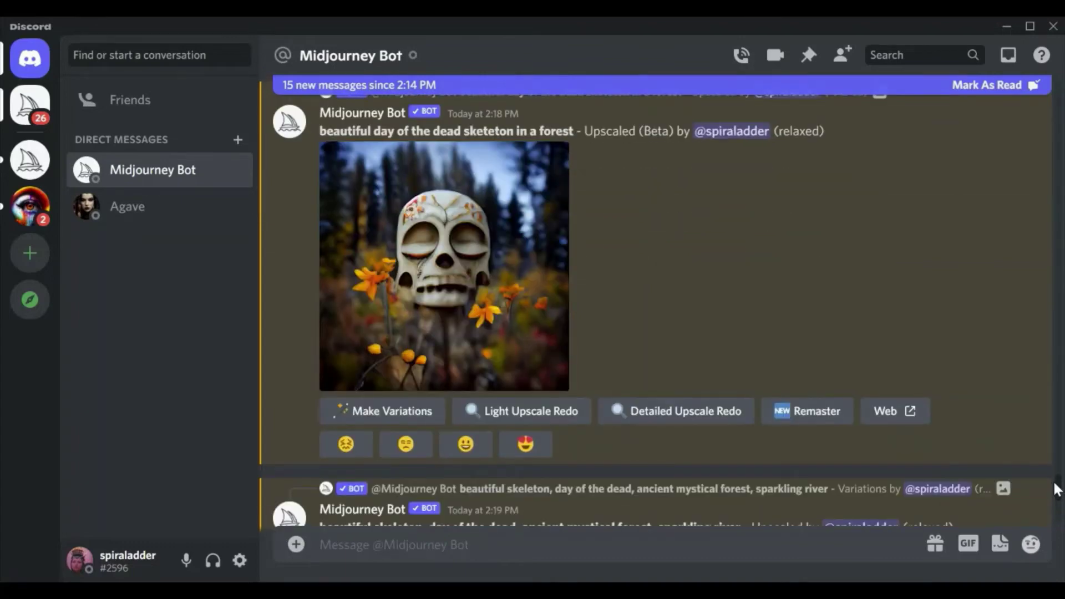
{"action": "scroll", "coordinate": [1054, 489], "scroll_direction": "down", "scroll_amount": 1}
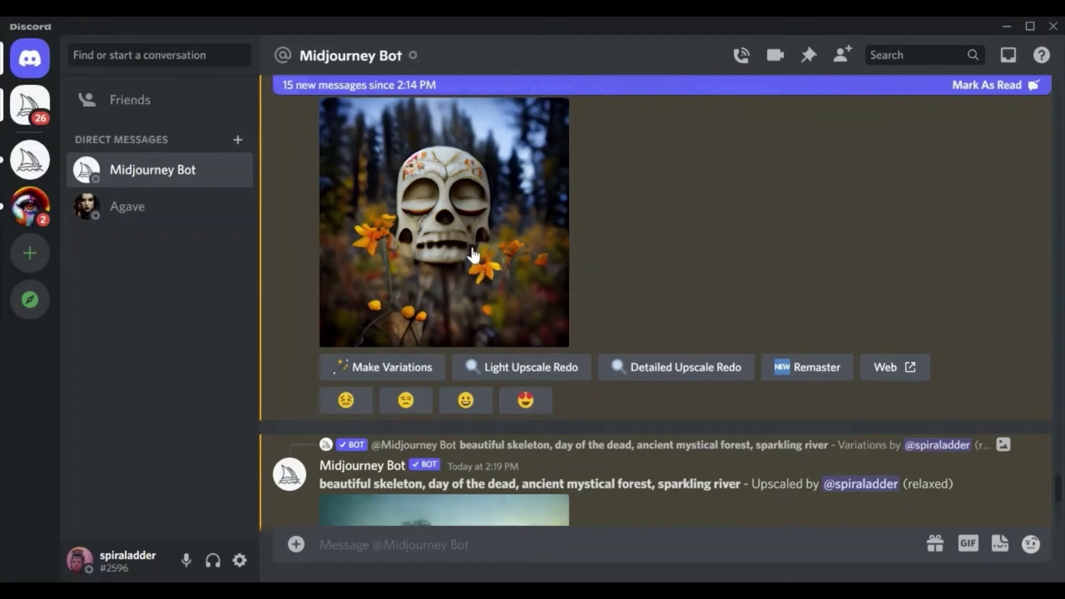
{"action": "left_click", "coordinate": [459, 260]}
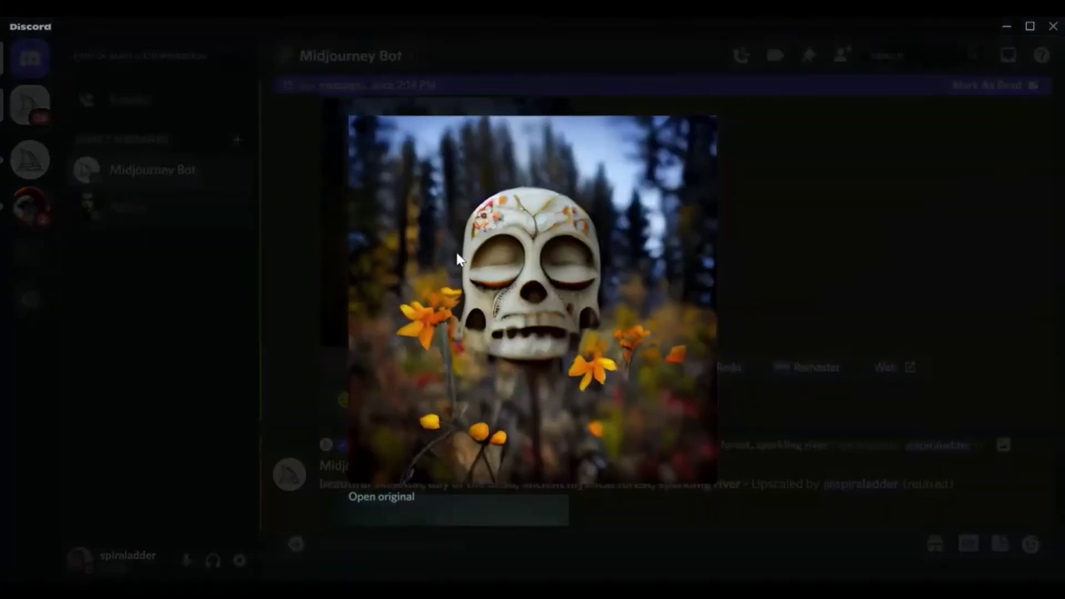
{"action": "left_click", "coordinate": [914, 242]}
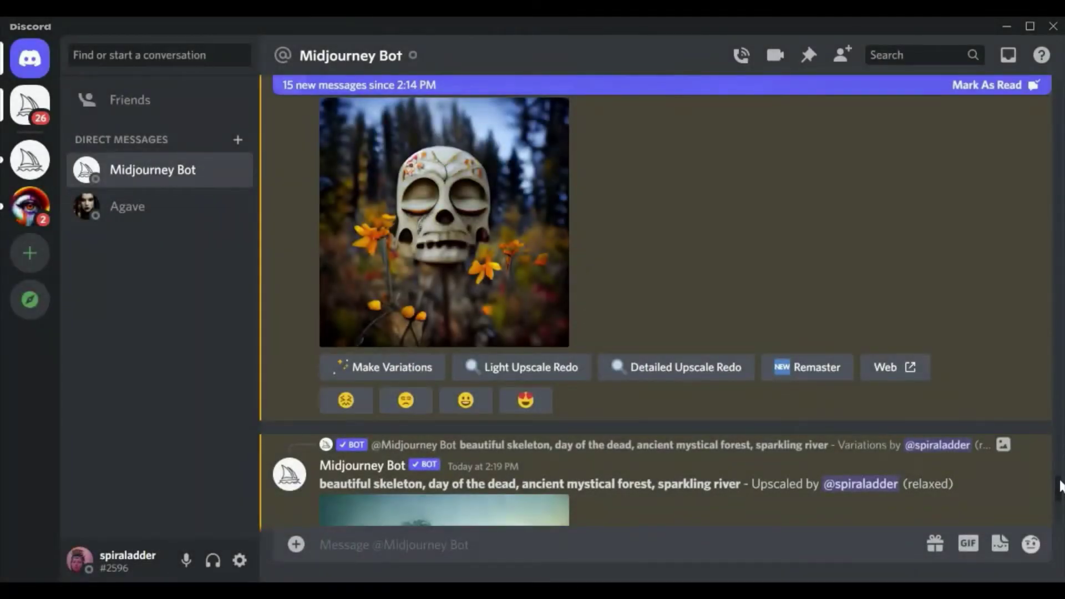
View the upscaled veiled figure beside the bare tree enlarged
{"action": "scroll", "coordinate": [1060, 488], "scroll_direction": "down", "scroll_amount": 4}
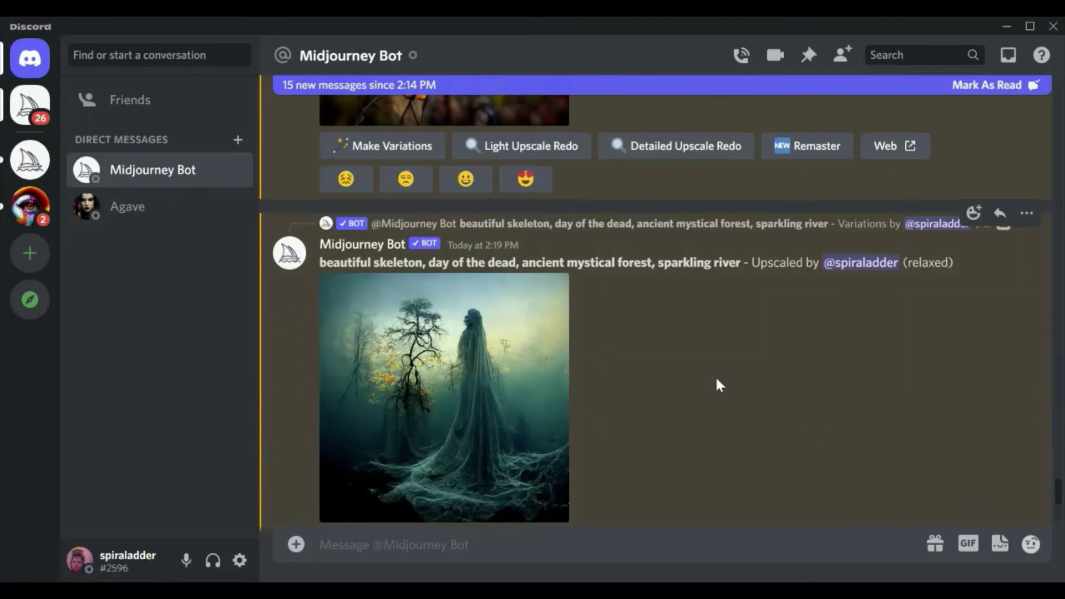
{"action": "left_click", "coordinate": [478, 382]}
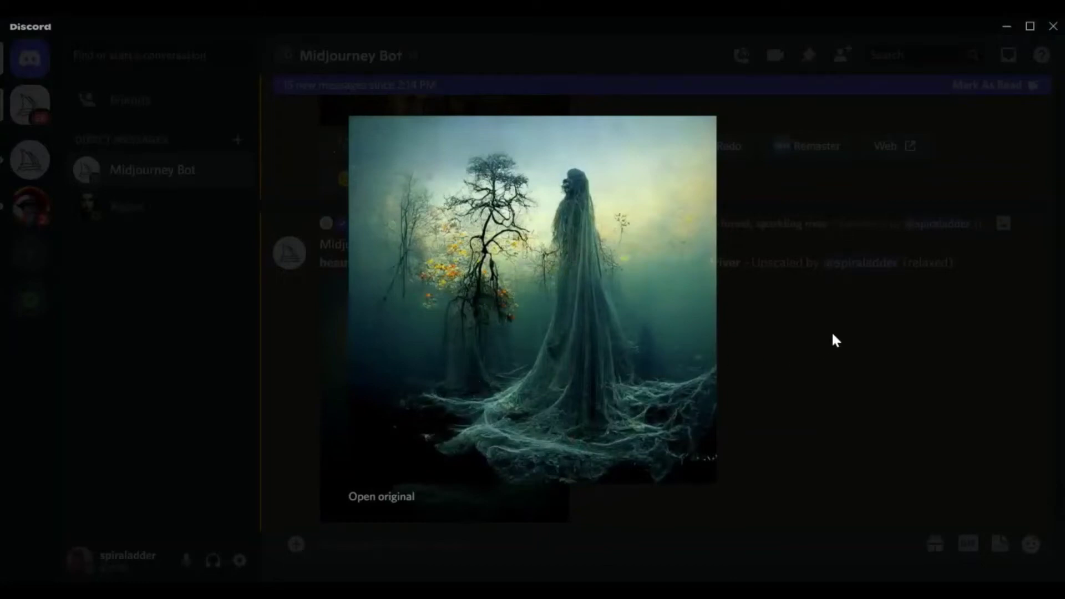
{"action": "left_click", "coordinate": [831, 262]}
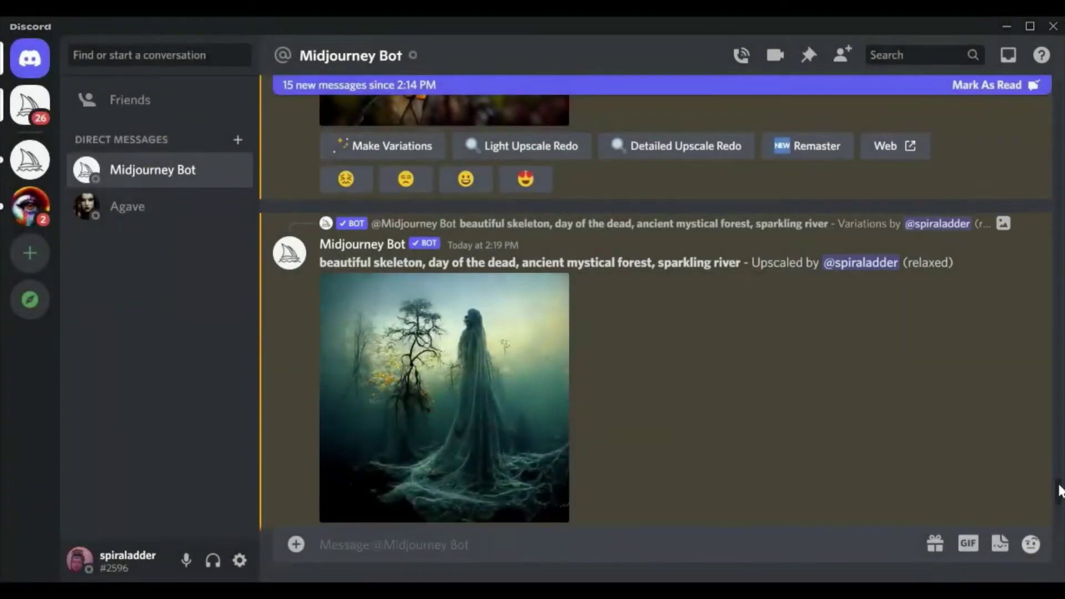
Find the upscaled crowned skeleton in the flowing orange robe by the forest river and view it enlarged
{"action": "scroll", "coordinate": [1060, 491], "scroll_direction": "down", "scroll_amount": 8}
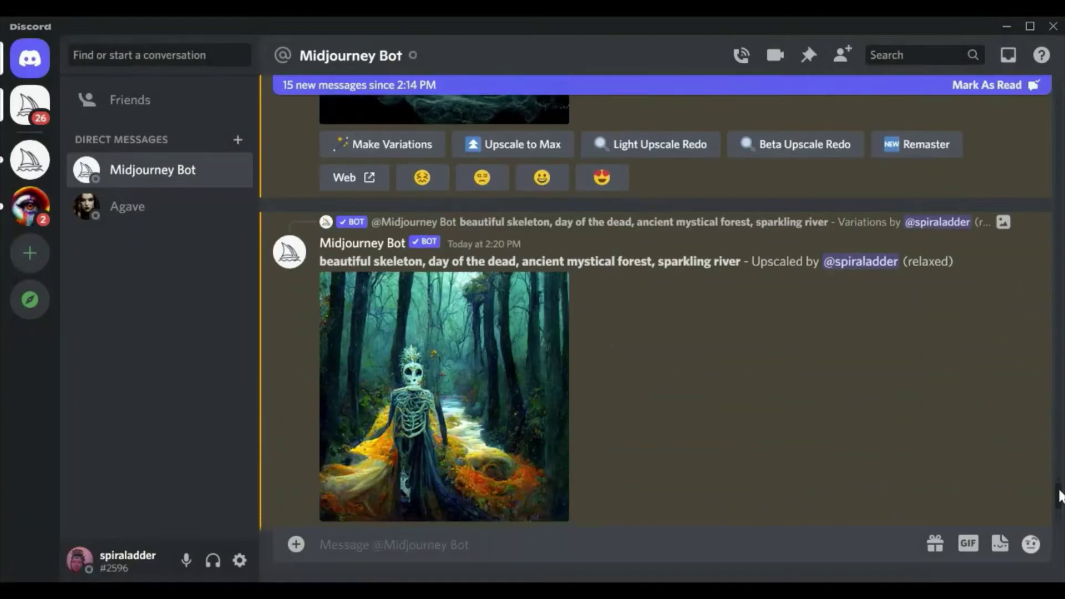
{"action": "scroll", "coordinate": [1060, 496], "scroll_direction": "down", "scroll_amount": 3}
{"action": "scroll", "coordinate": [1060, 495], "scroll_direction": "up", "scroll_amount": 8}
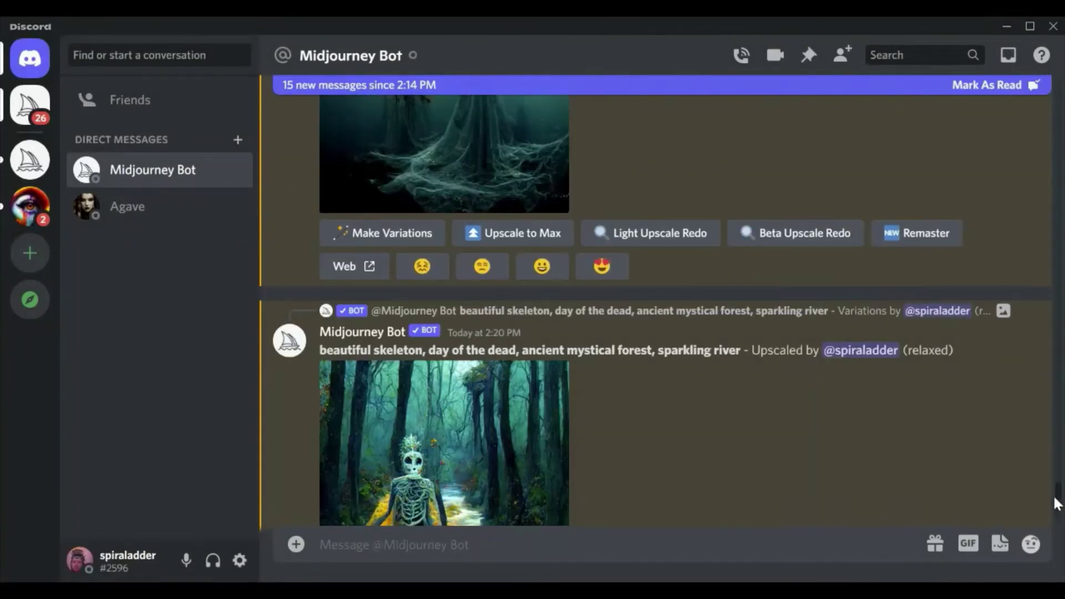
{"action": "scroll", "coordinate": [1059, 502], "scroll_direction": "down", "scroll_amount": 5}
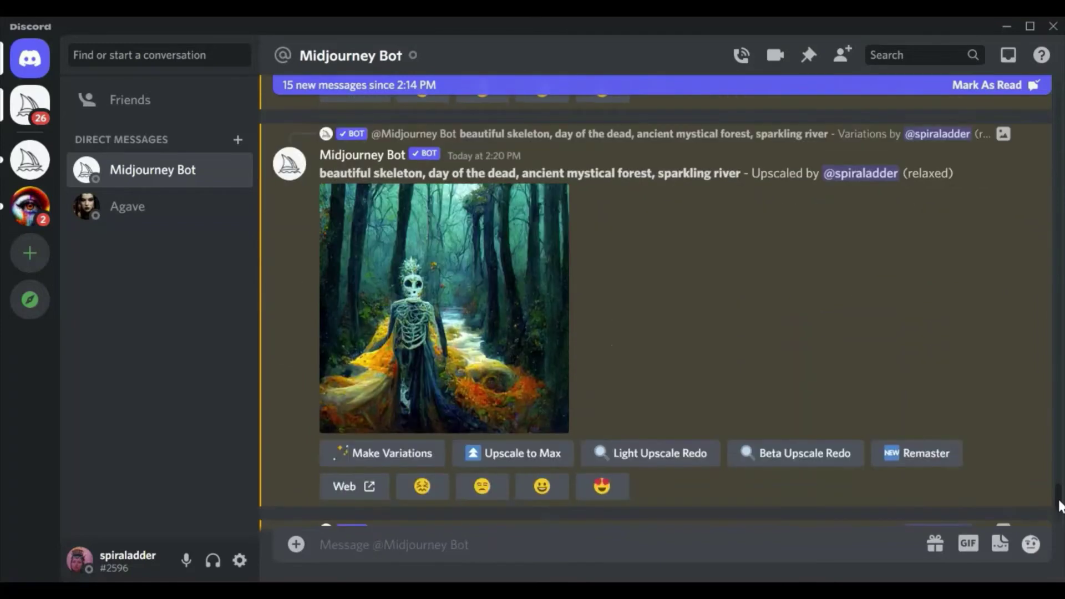
{"action": "left_click", "coordinate": [441, 263]}
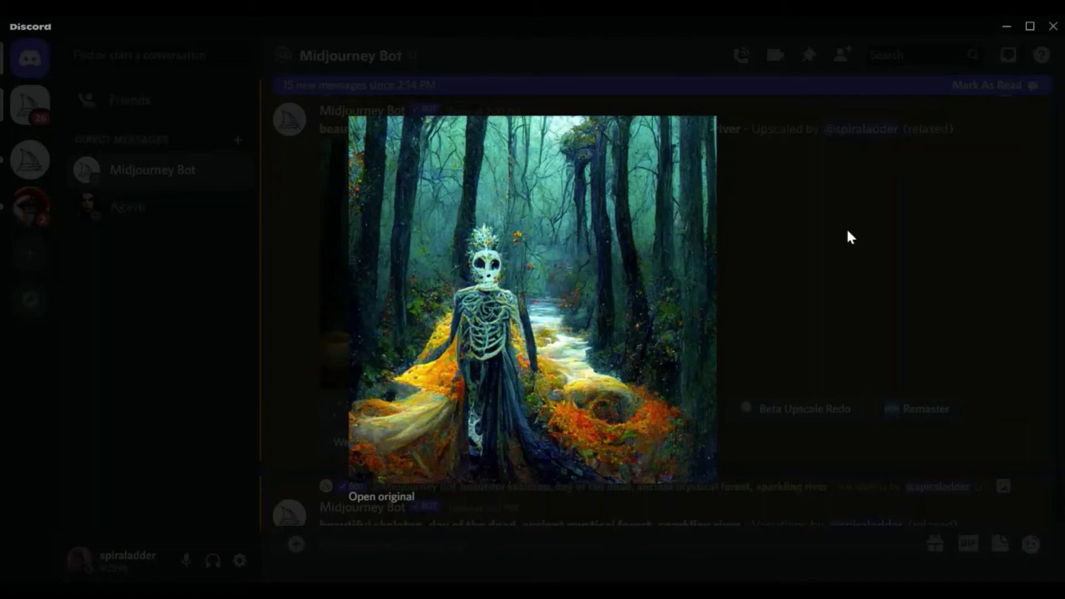
{"action": "left_click", "coordinate": [848, 233]}
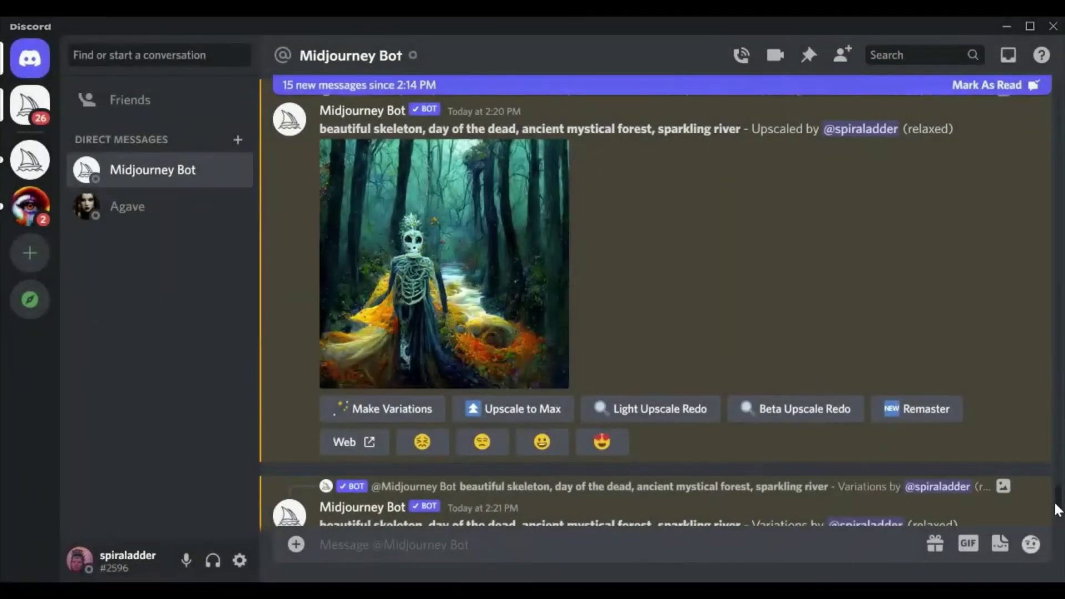
View the new green misty forest variations enlarged and request further variations of image 3
{"action": "left_click_drag", "start_coordinate": [1058, 504], "coordinate": [1059, 511]}
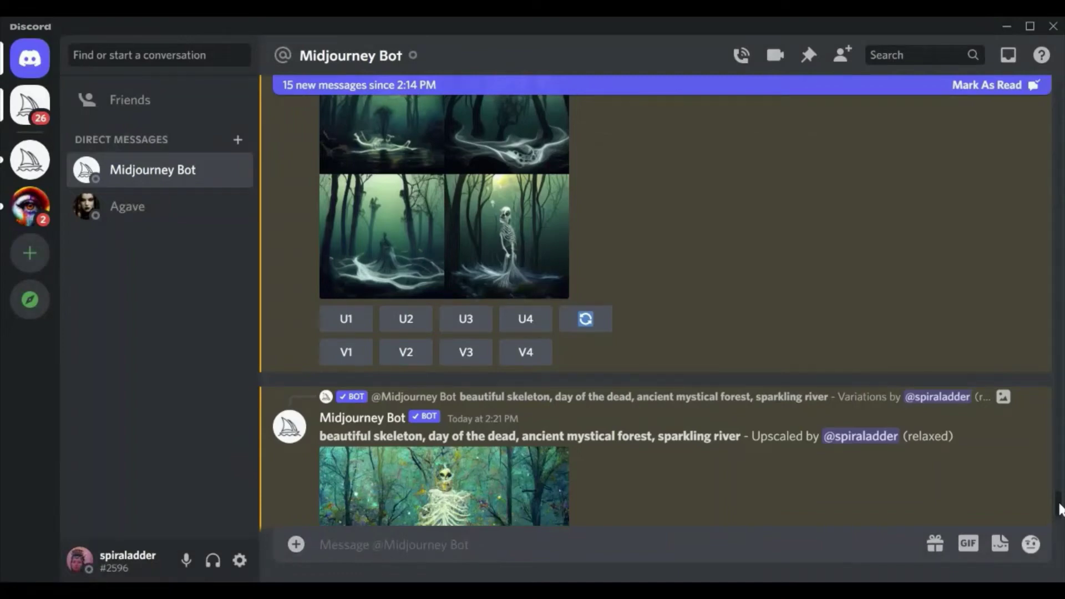
{"action": "scroll", "coordinate": [1059, 509], "scroll_direction": "up", "scroll_amount": 3}
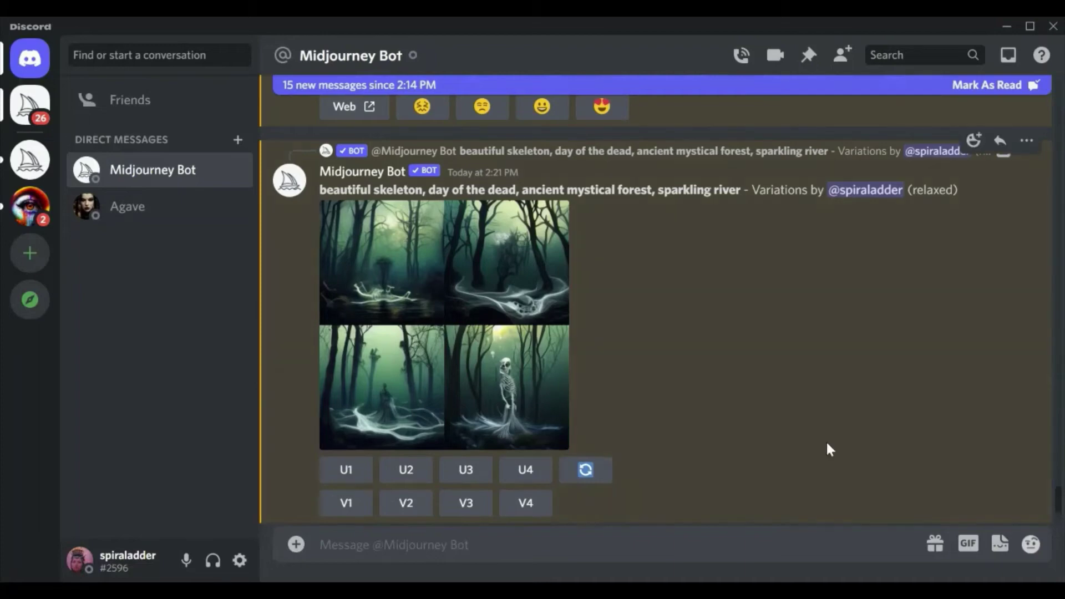
{"action": "left_click", "coordinate": [475, 321]}
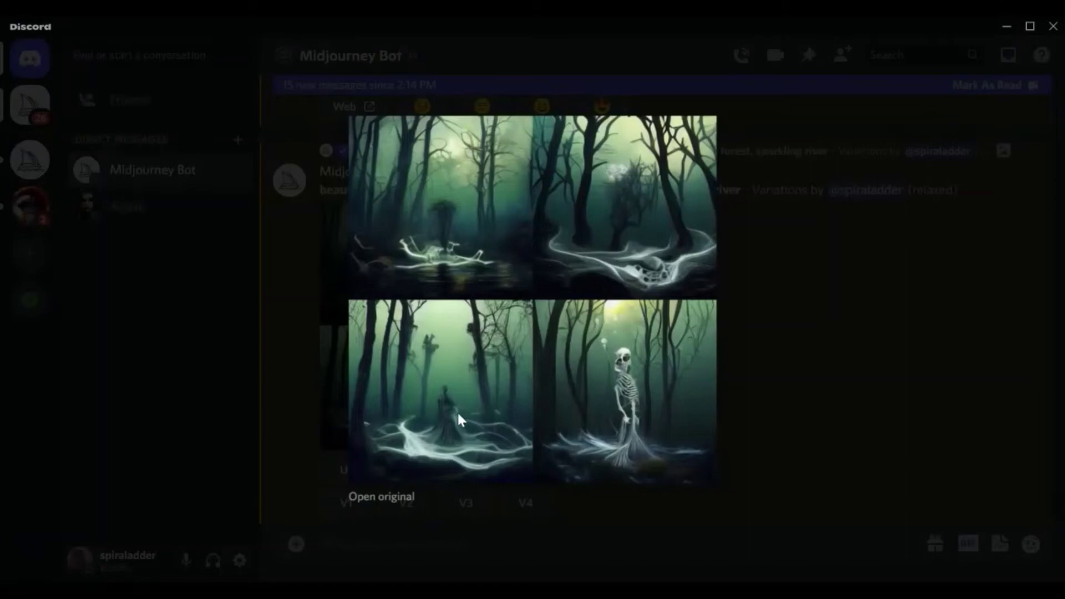
{"action": "left_click", "coordinate": [737, 343]}
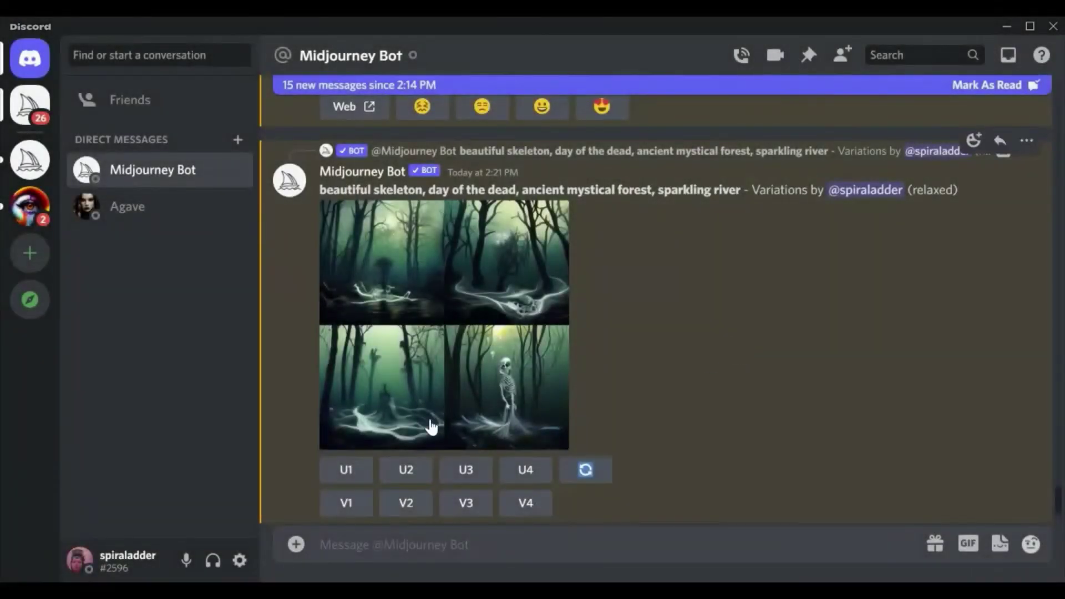
{"action": "left_click", "coordinate": [467, 506]}
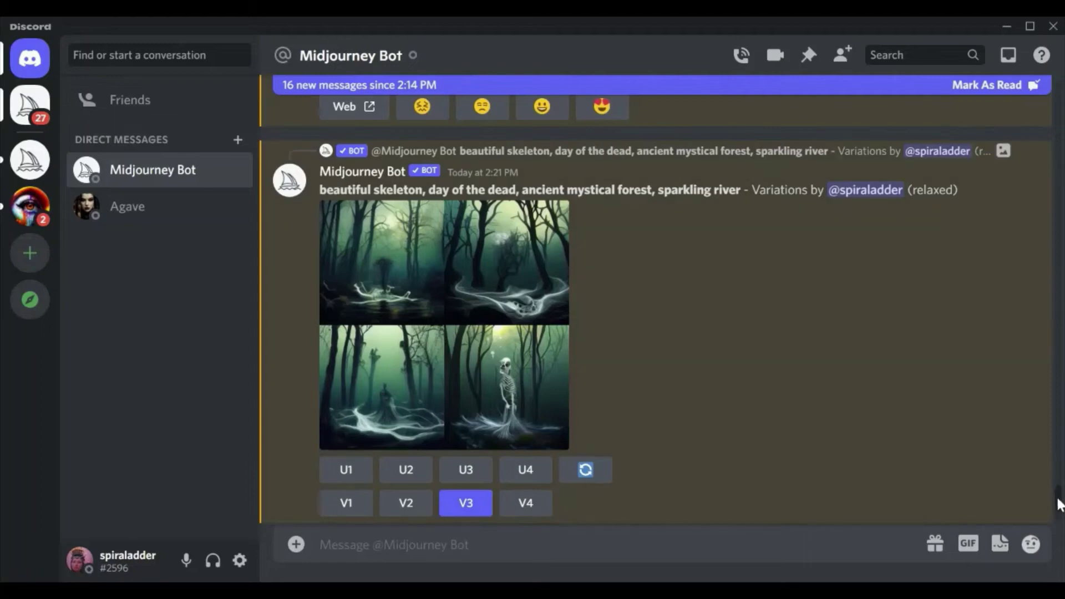
View the upscaled white skeleton standing in dark forest water enlarged
{"action": "scroll", "coordinate": [1059, 502], "scroll_direction": "down", "scroll_amount": 6}
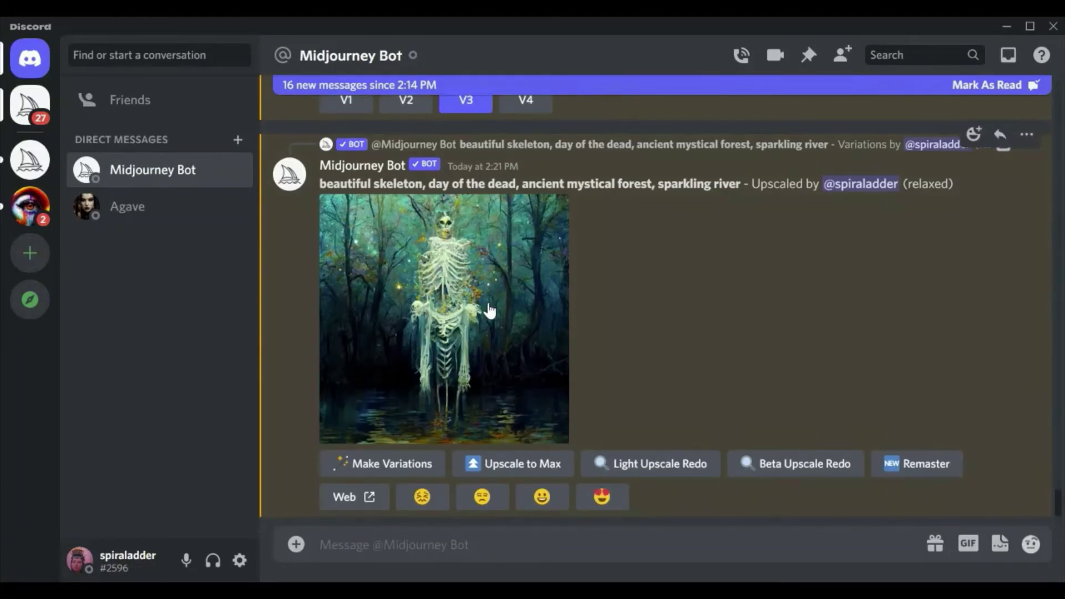
{"action": "left_click", "coordinate": [468, 310]}
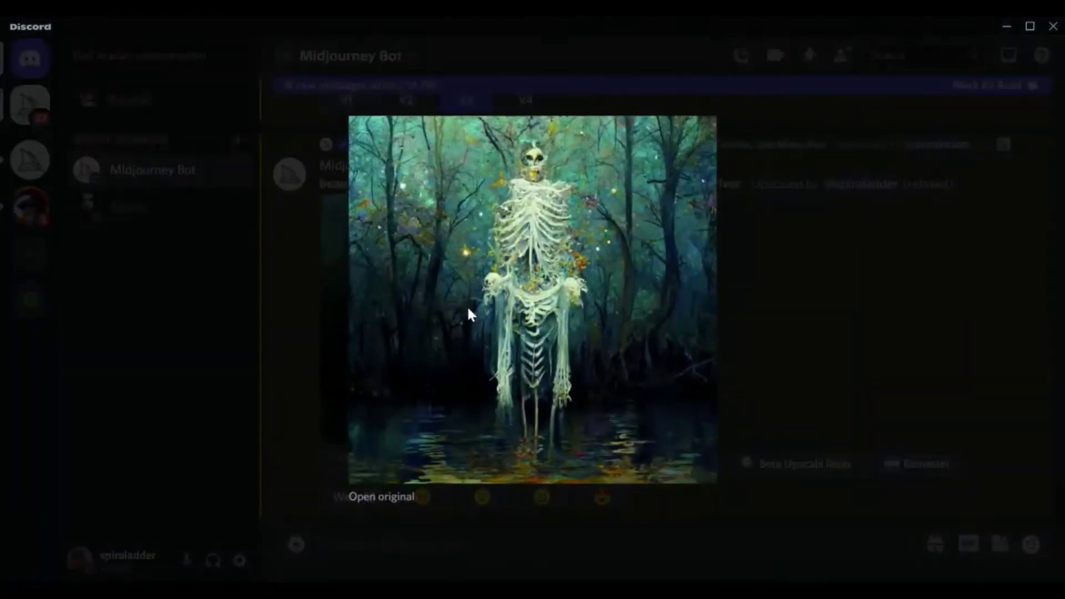
{"action": "left_click", "coordinate": [955, 275]}
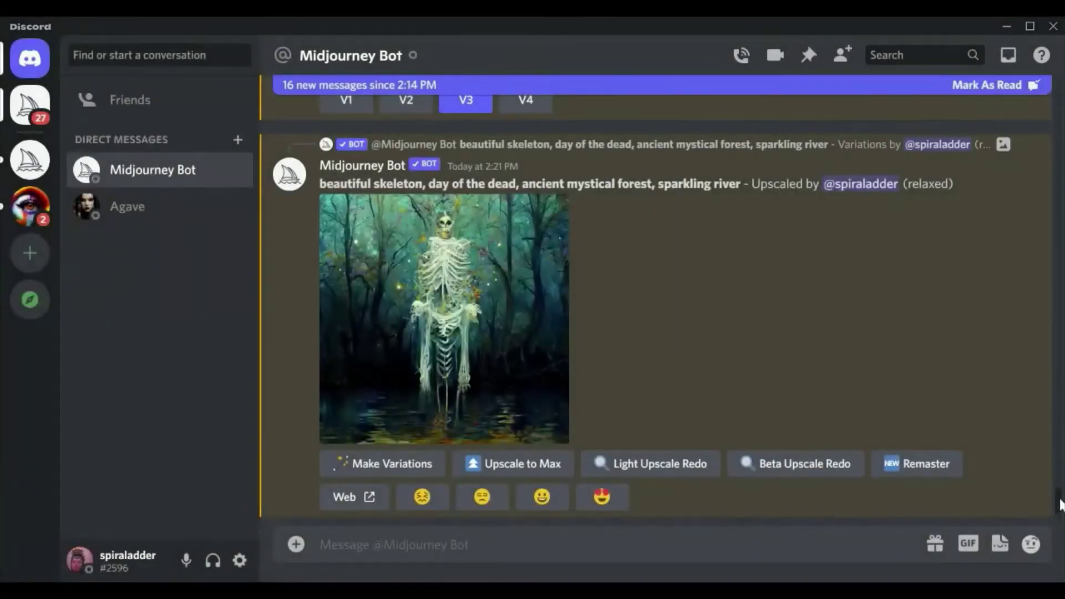
Find the upscaled day-of-the-dead painted face portrait in the dark forest with orange blossoms and view it enlarged
{"action": "left_click_drag", "start_coordinate": [1059, 506], "coordinate": [1061, 511]}
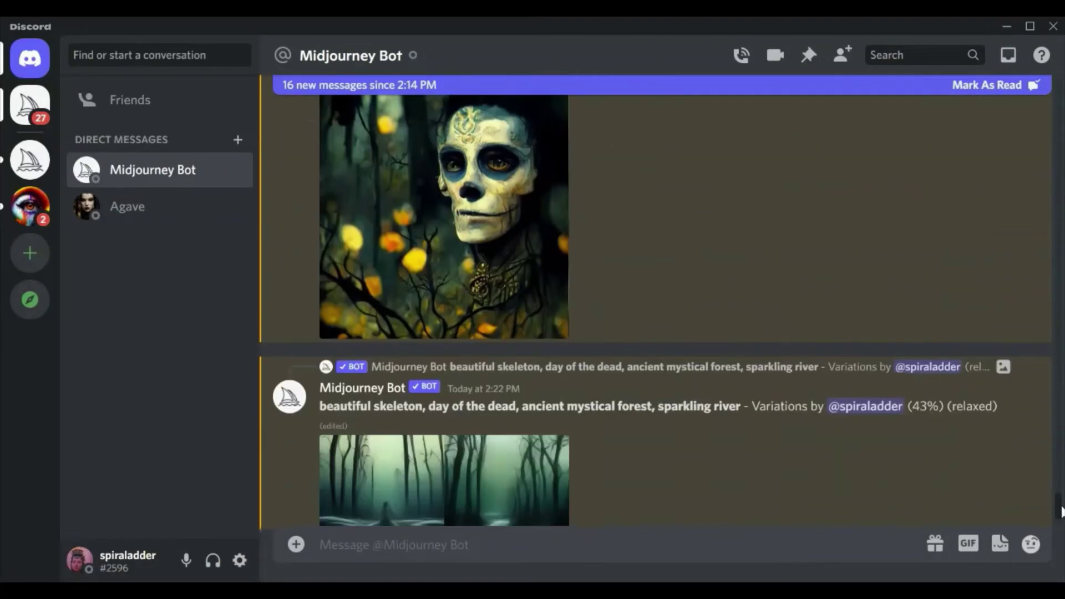
{"action": "scroll", "coordinate": [1061, 510], "scroll_direction": "up", "scroll_amount": 2}
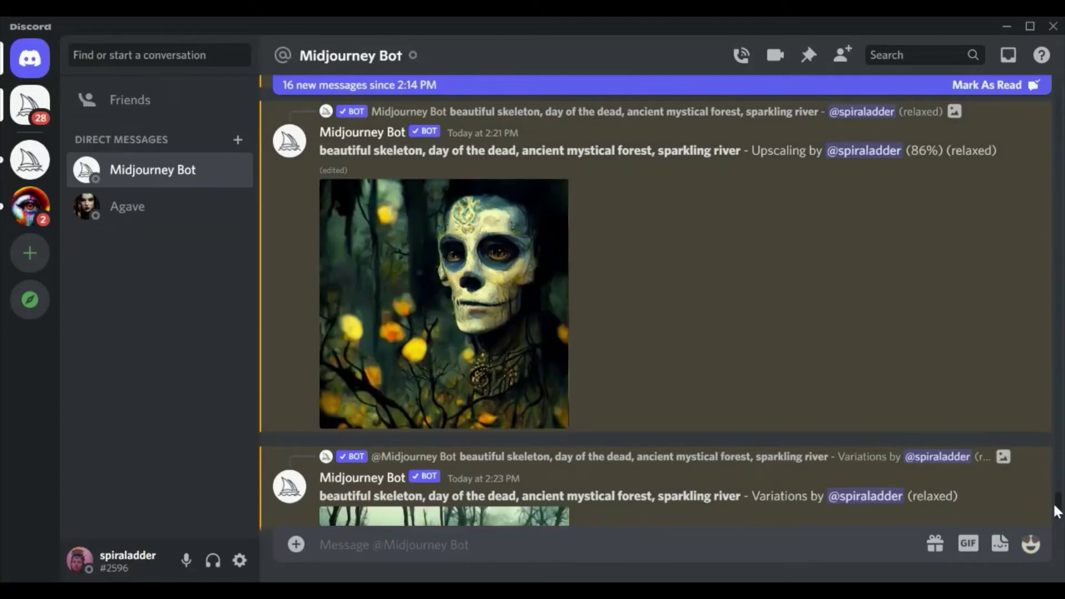
{"action": "scroll", "coordinate": [1057, 511], "scroll_direction": "down", "scroll_amount": 6}
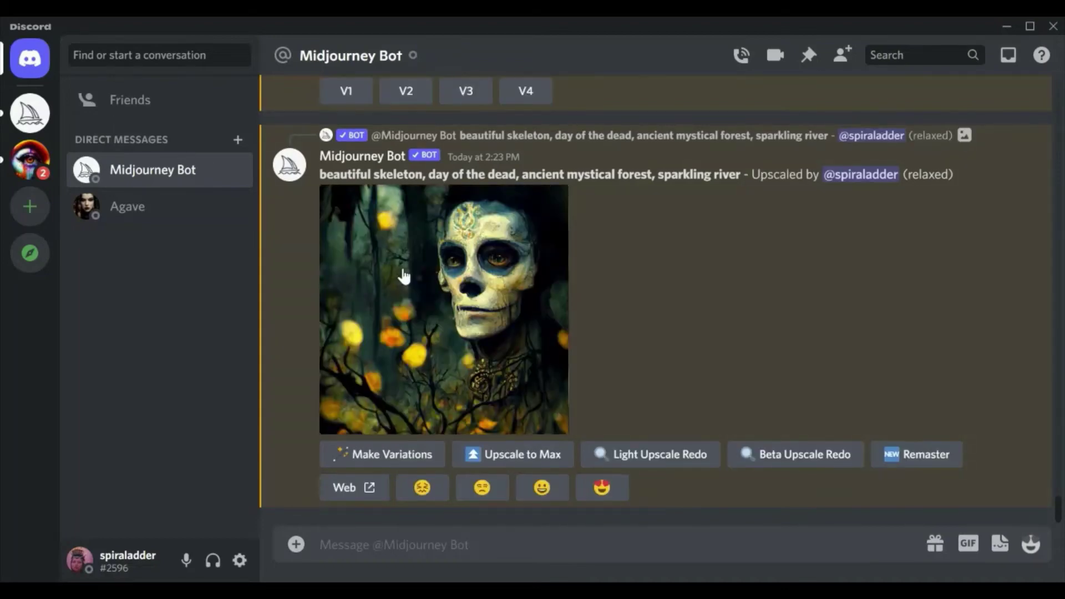
{"action": "left_click", "coordinate": [403, 271]}
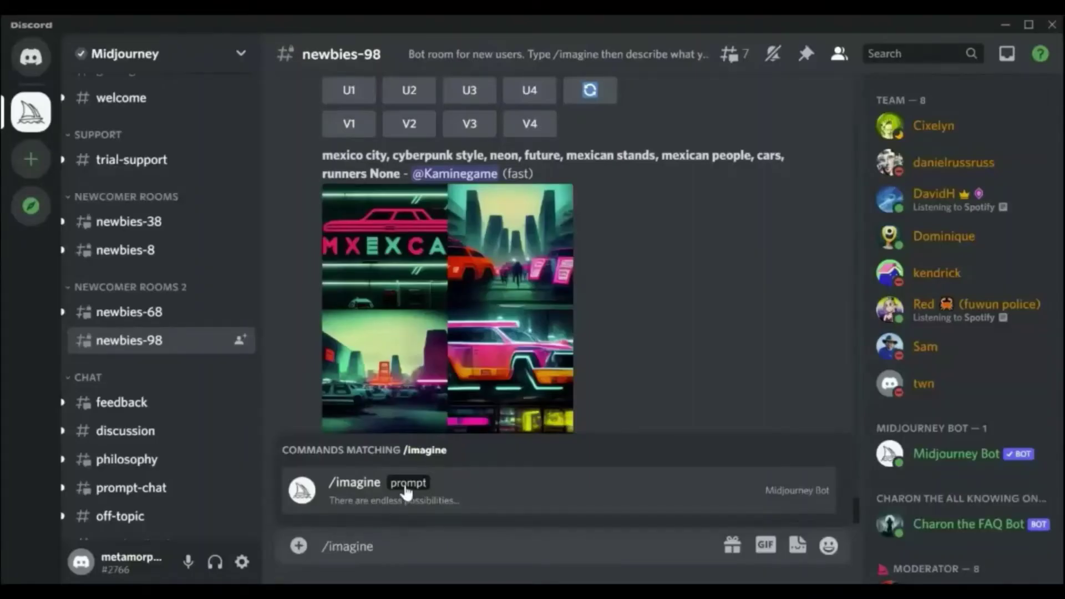
Generate images in newbies-98 with the /imagine prompt "a beautiful forest with magical creatures"
{"action": "left_click", "coordinate": [406, 492]}
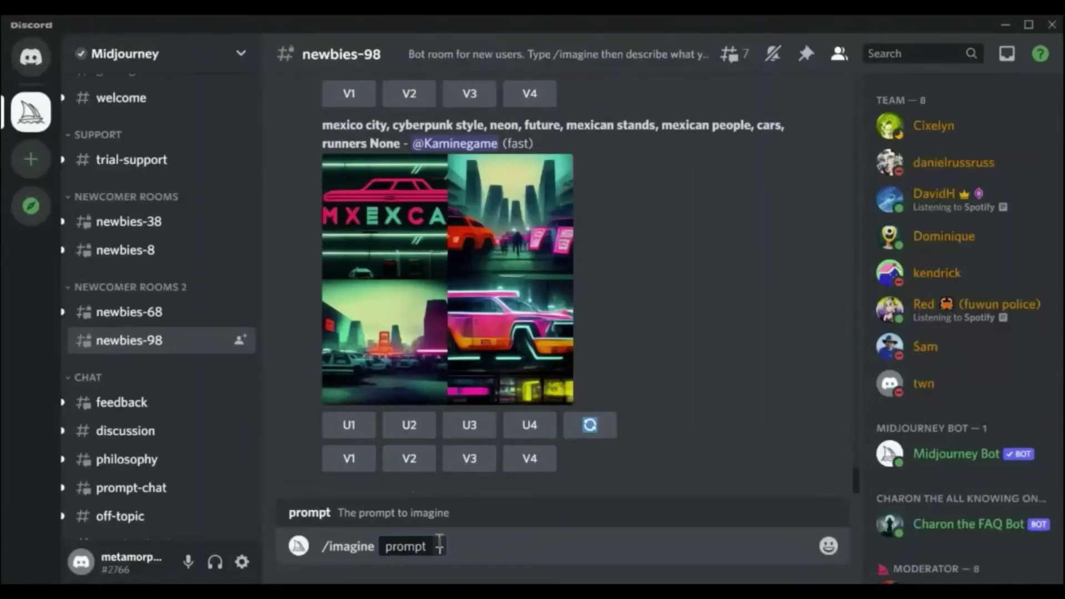
{"action": "type", "text": "a beautiful for"}
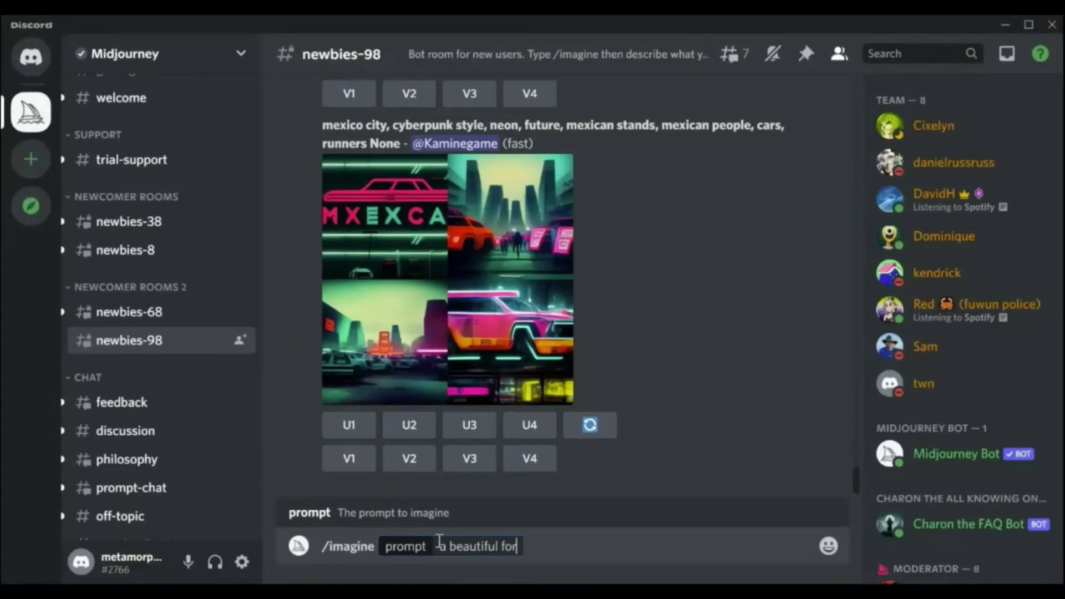
{"action": "type", "text": "est "}
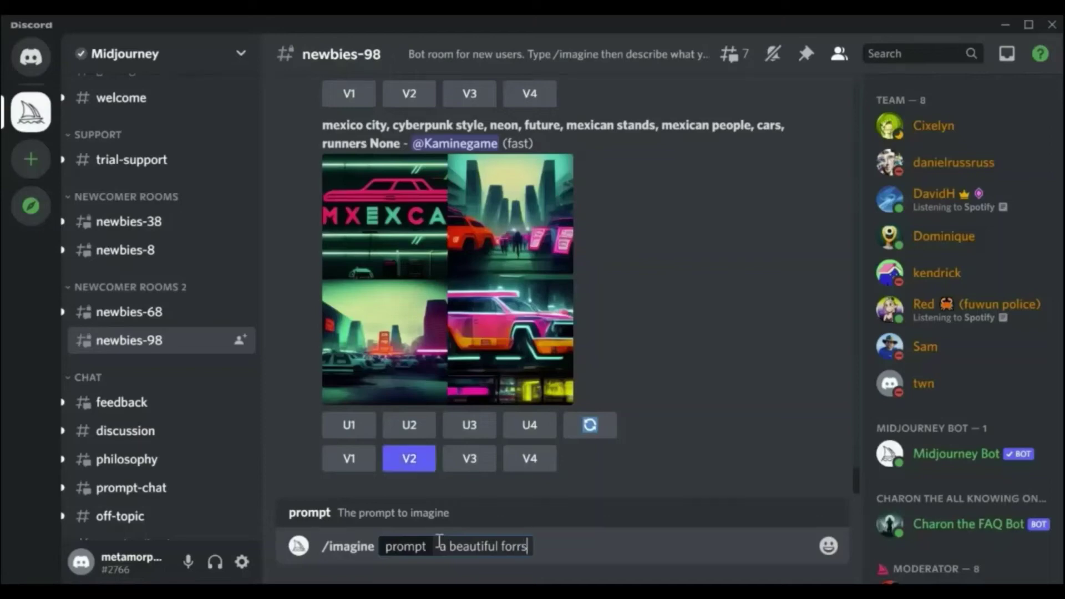
{"action": "type", "text": "with "}
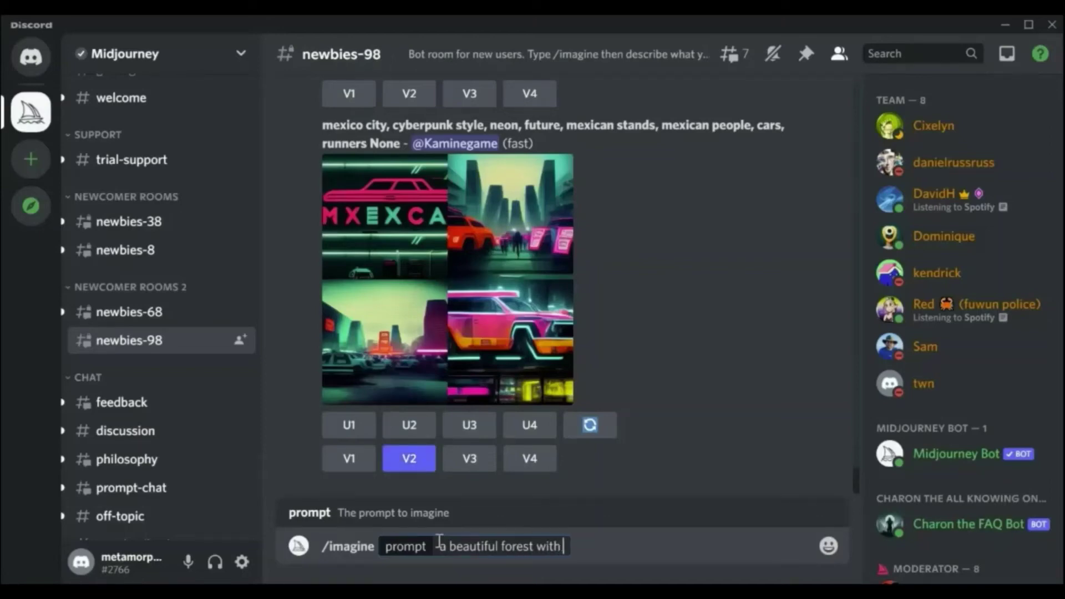
{"action": "type", "text": "magical c"}
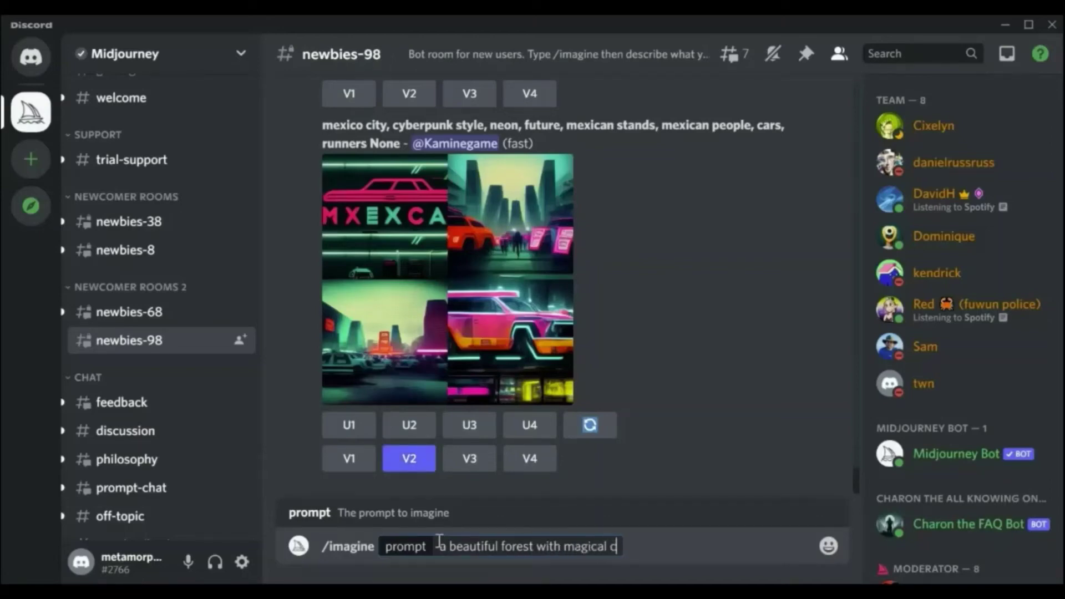
{"action": "type", "text": "reatures"}
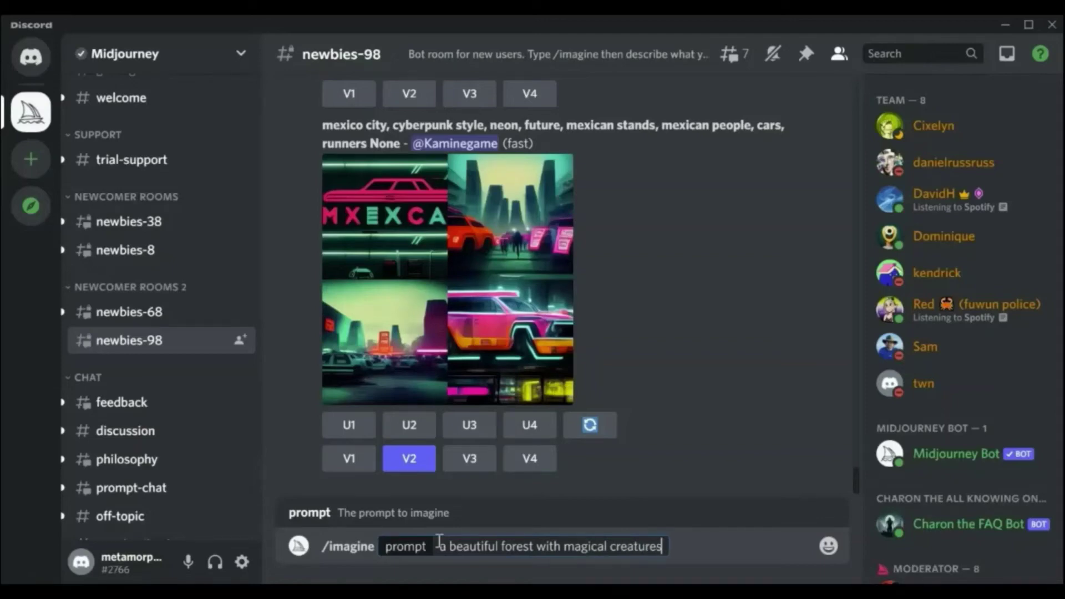
{"action": "key", "text": "Return"}
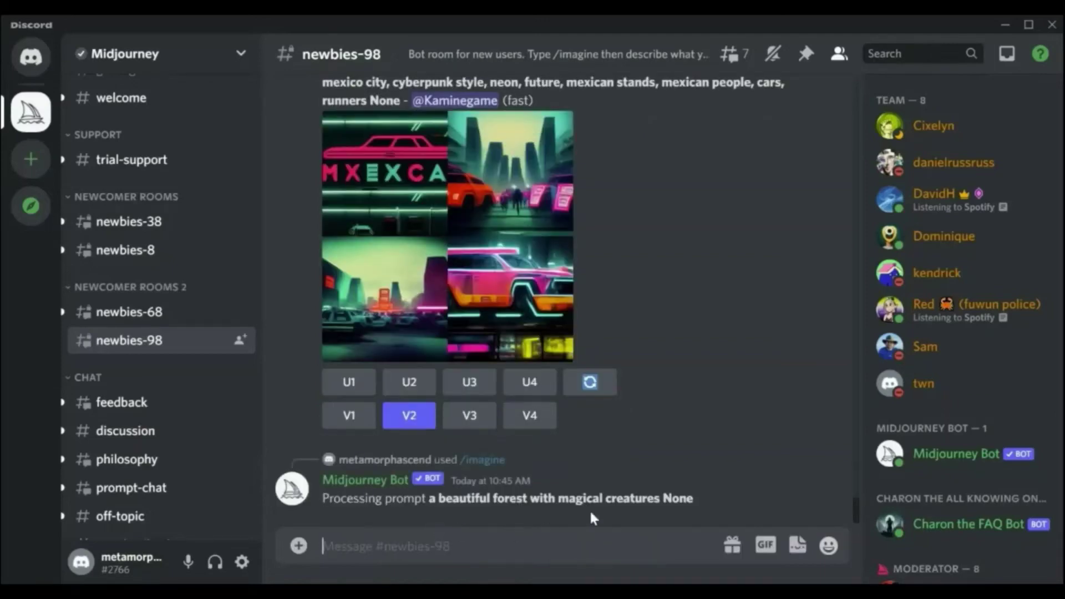
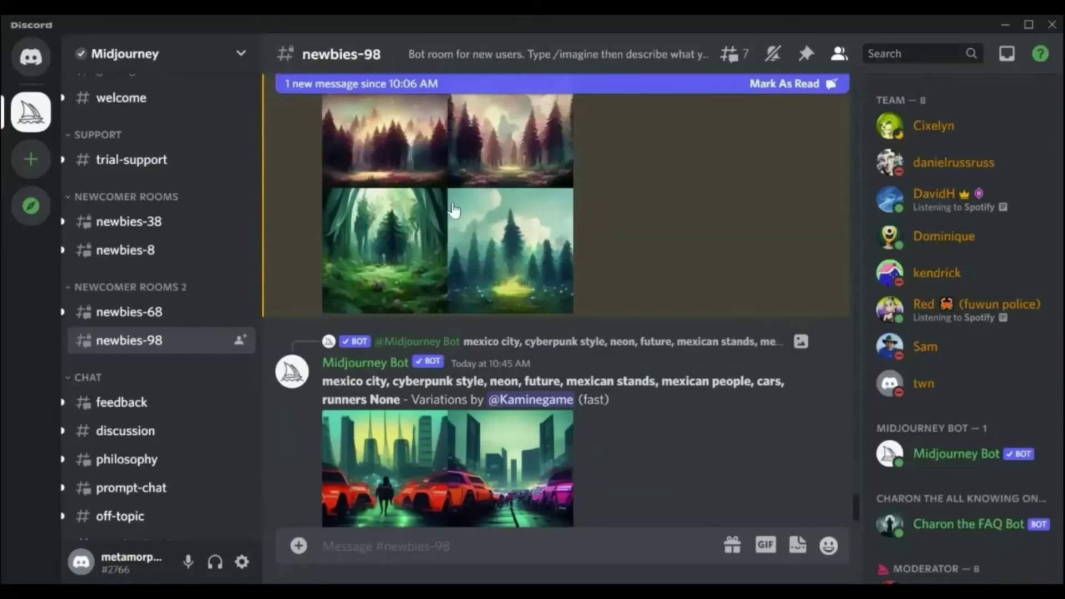
View the magical creatures forest grid enlarged, and request variations of image 3 plus a reroll of the whole grid
{"action": "scroll", "coordinate": [854, 508], "scroll_direction": "down", "scroll_amount": 5}
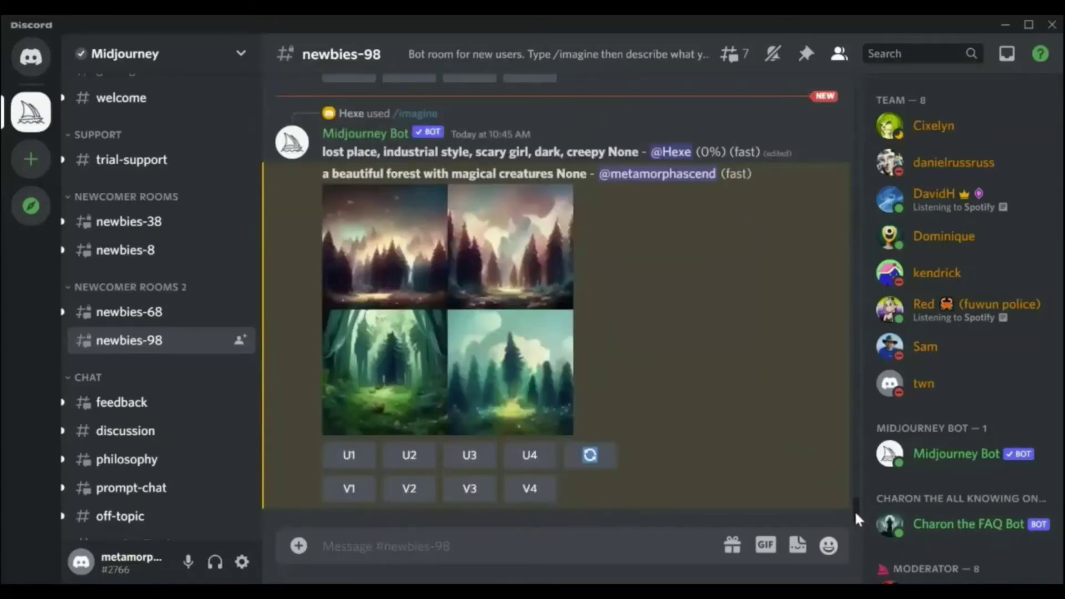
{"action": "left_click", "coordinate": [476, 290]}
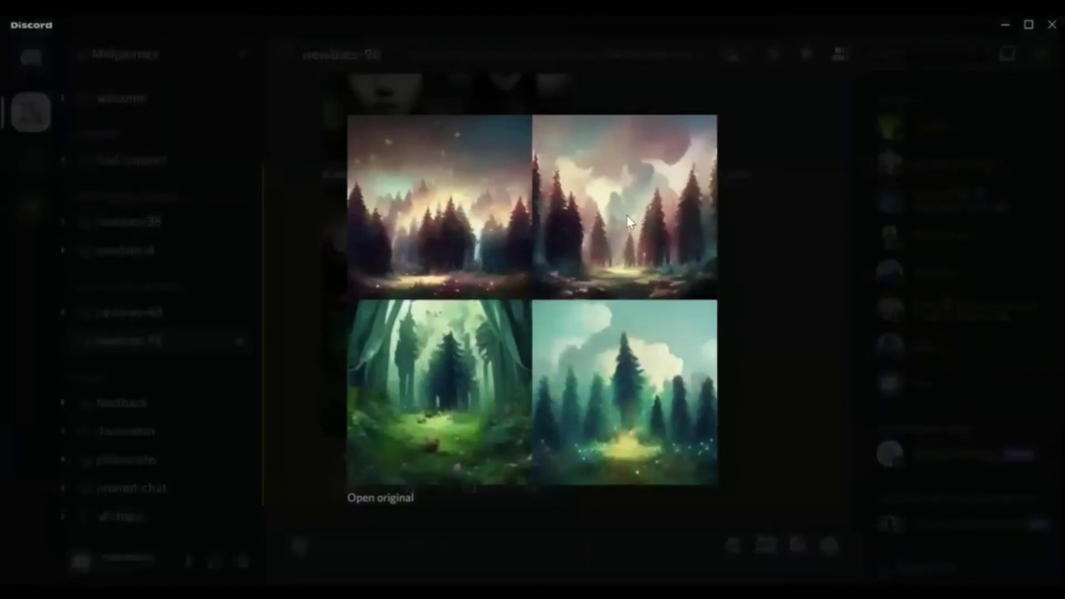
{"action": "left_click", "coordinate": [781, 254]}
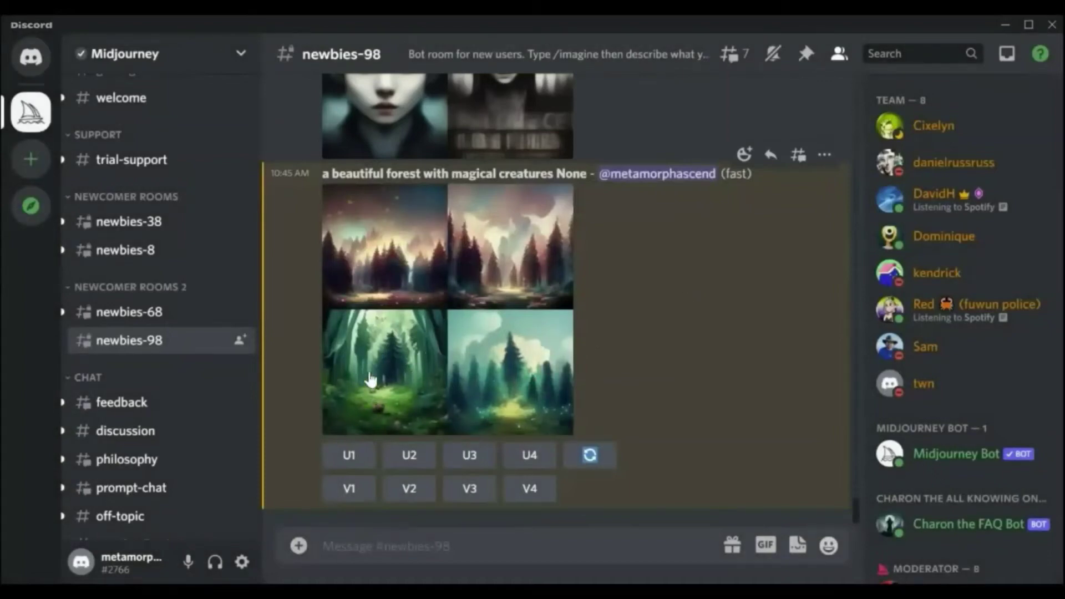
{"action": "left_click", "coordinate": [476, 494]}
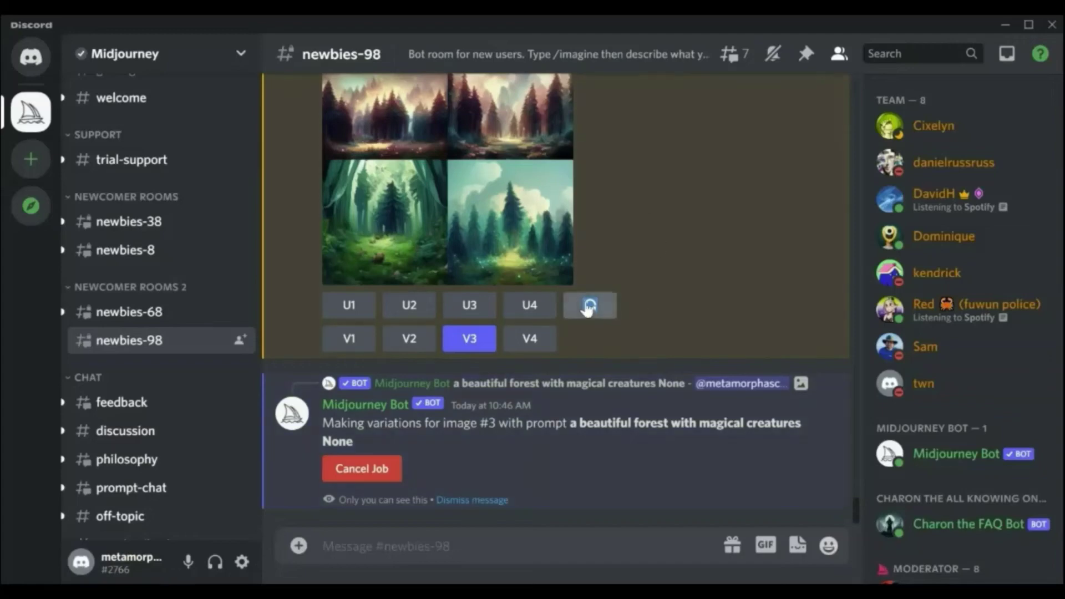
{"action": "left_click", "coordinate": [589, 306]}
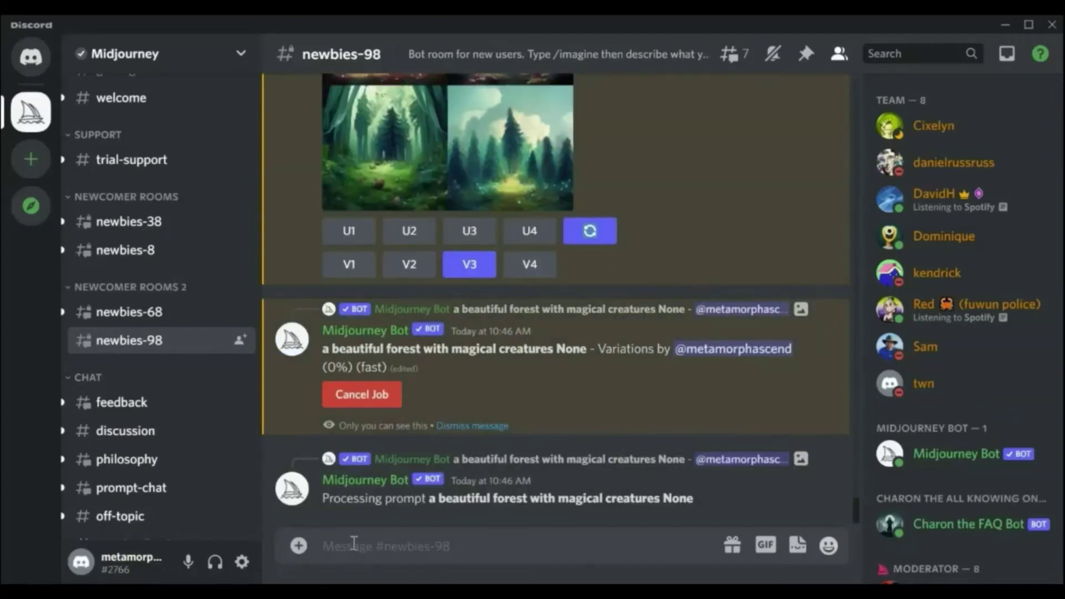
Generate images with the extended /imagine prompt "a beautiful forest with a sparkling river and magical creatures"
{"action": "type", "text": "/"}
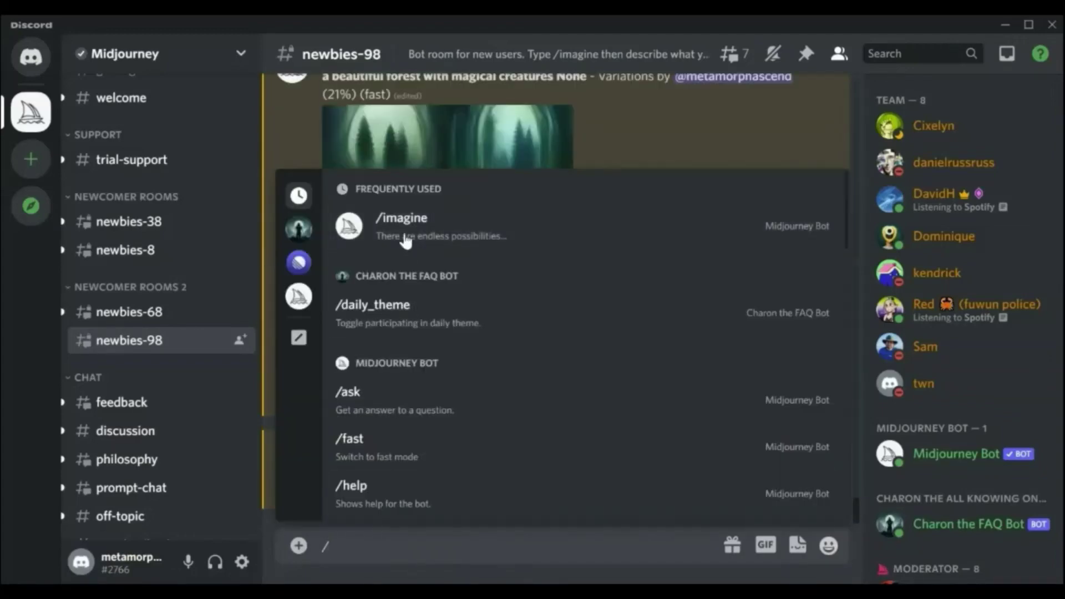
{"action": "left_click", "coordinate": [406, 239]}
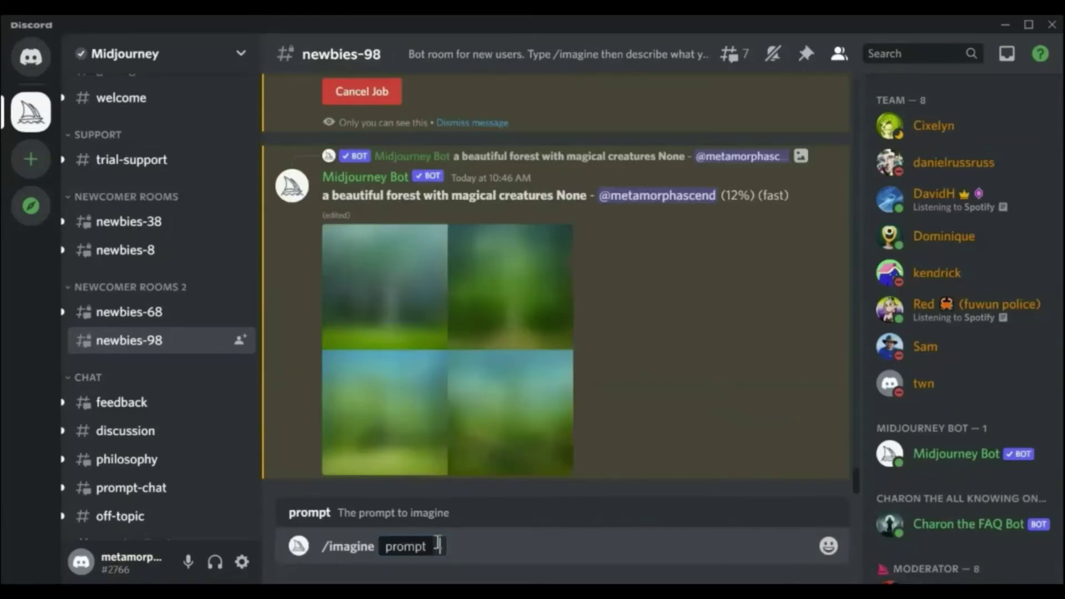
{"action": "type", "text": "a beautifu"}
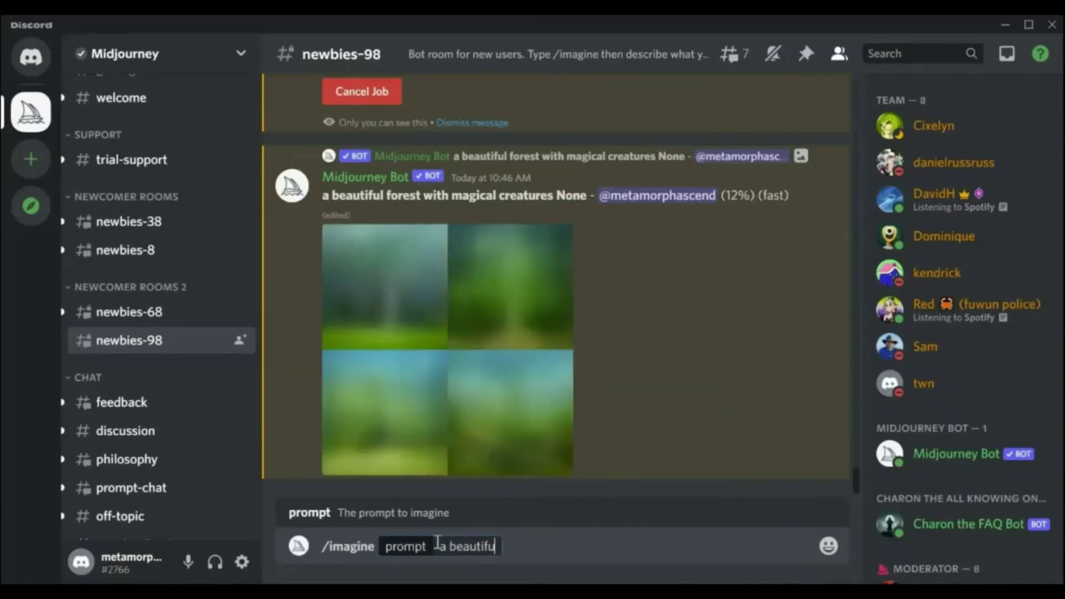
{"action": "type", "text": "l forest "}
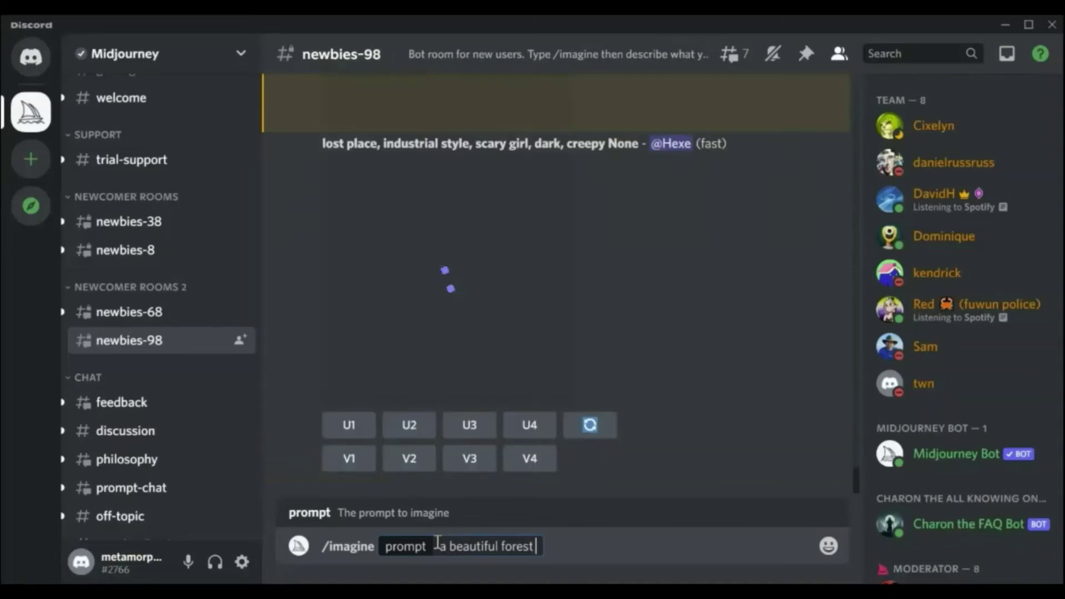
{"action": "type", "text": "with"}
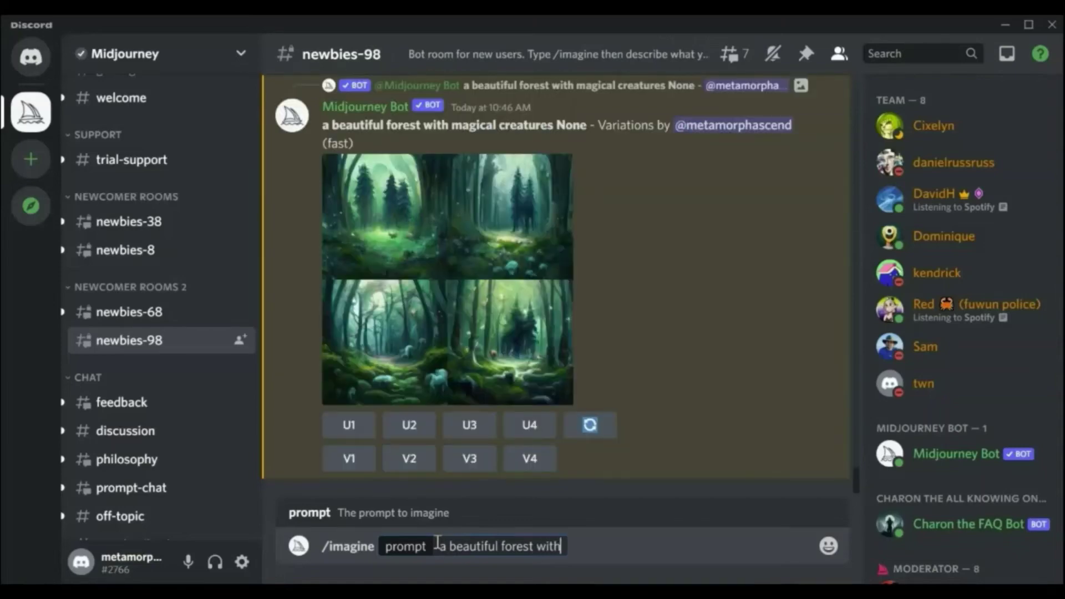
{"action": "type", "text": " a spar"}
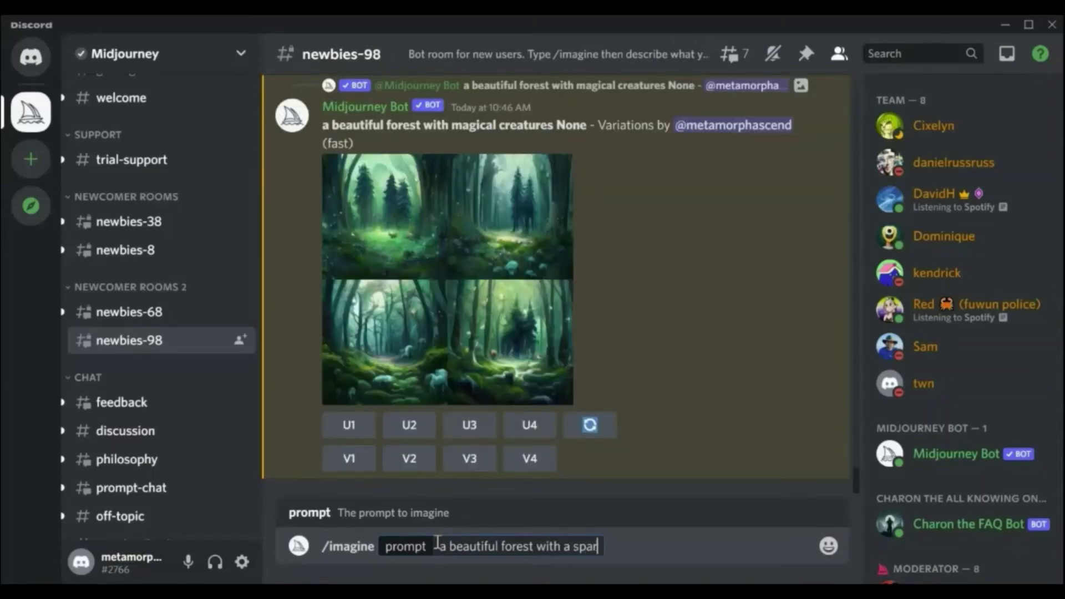
{"action": "type", "text": "kling river and m"}
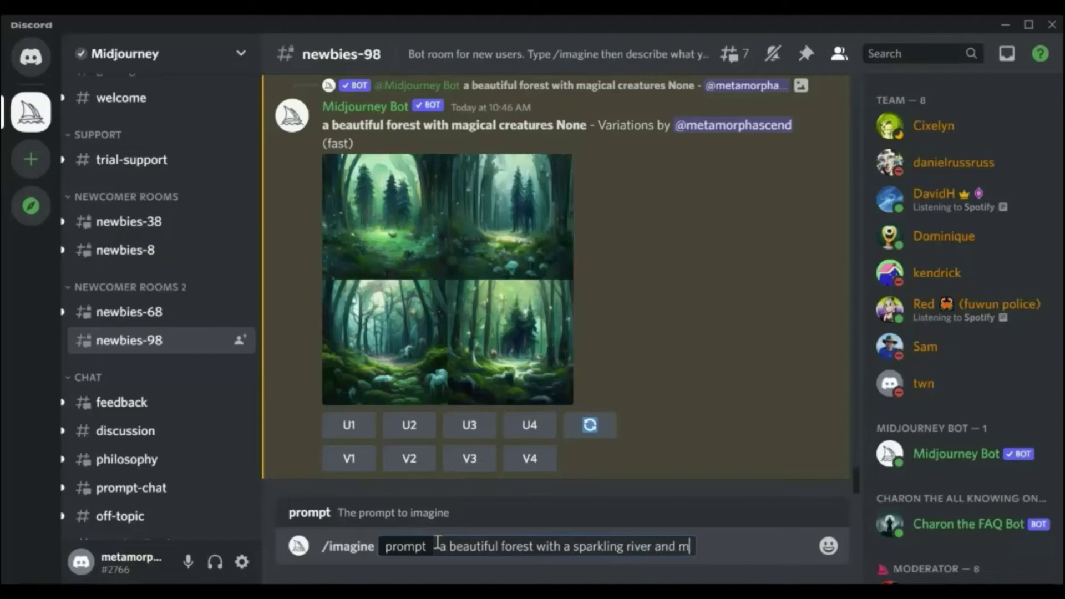
{"action": "type", "text": "agical cre"}
{"action": "type", "text": "atures"}
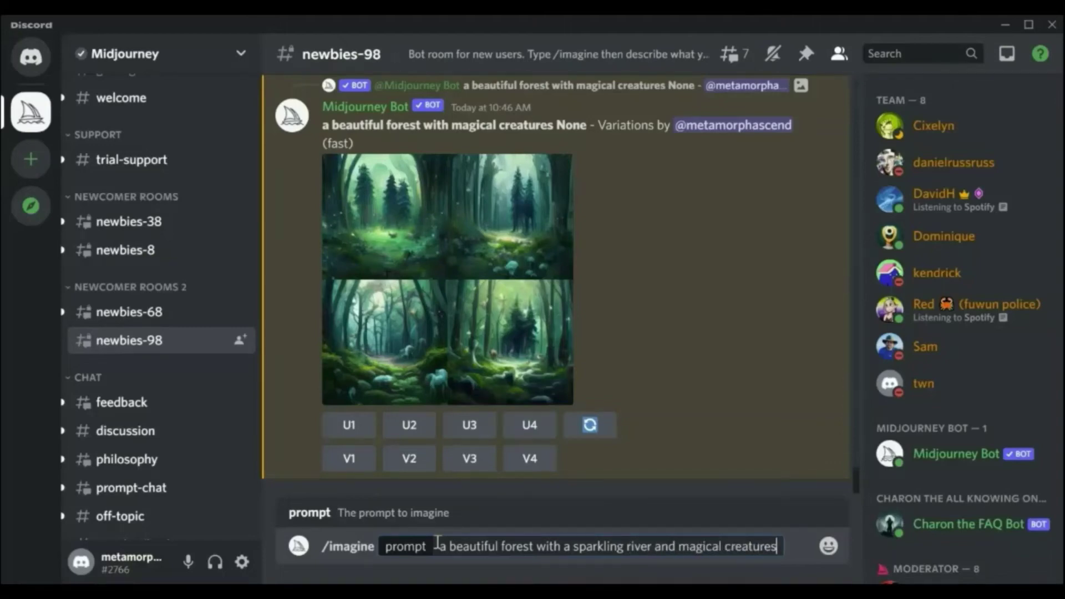
{"action": "key", "text": "Return"}
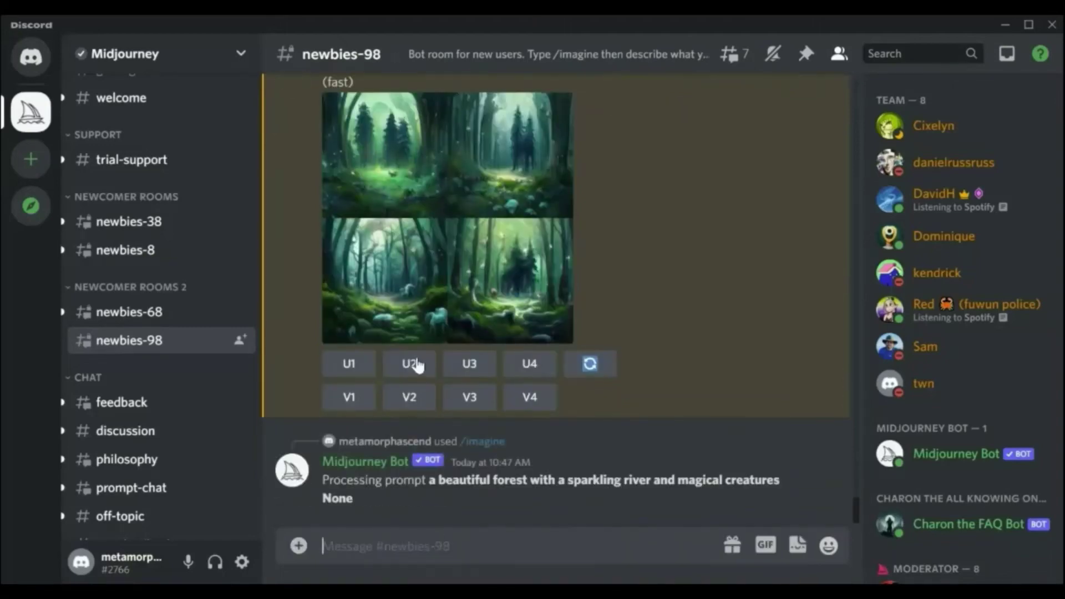
Find the finished variations of the green forest image and view the grid enlarged
{"action": "scroll", "coordinate": [856, 514], "scroll_direction": "up", "scroll_amount": 5}
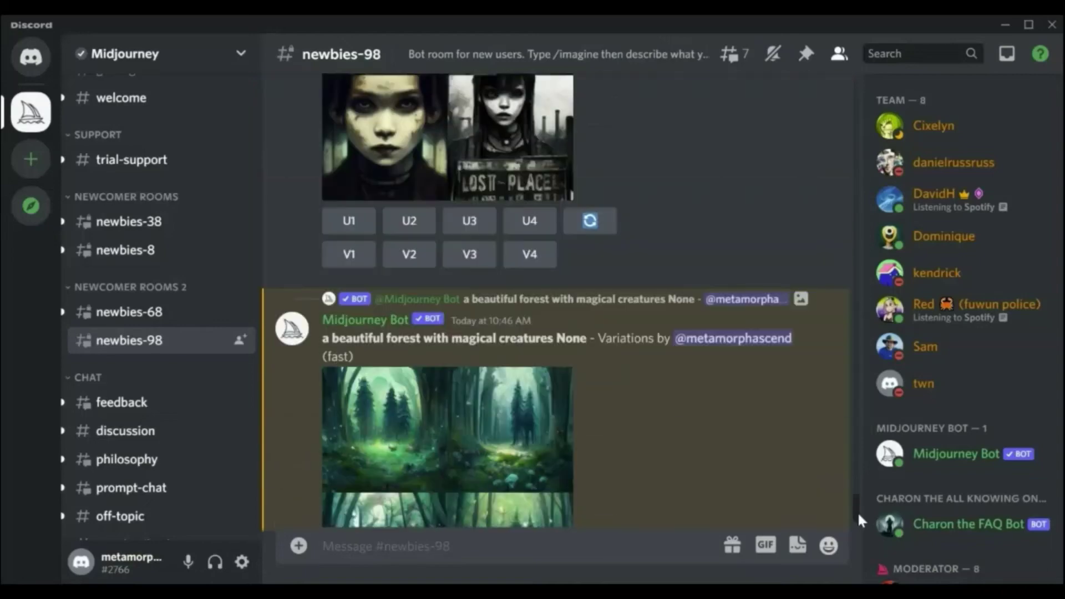
{"action": "scroll", "coordinate": [858, 511], "scroll_direction": "down", "scroll_amount": 1}
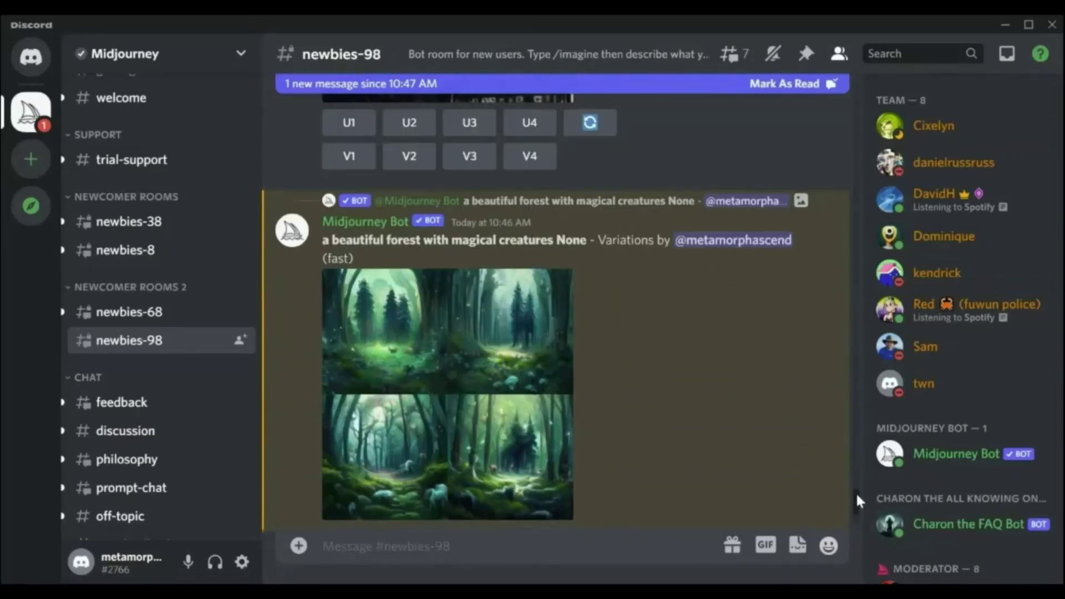
{"action": "scroll", "coordinate": [856, 494], "scroll_direction": "up", "scroll_amount": 2}
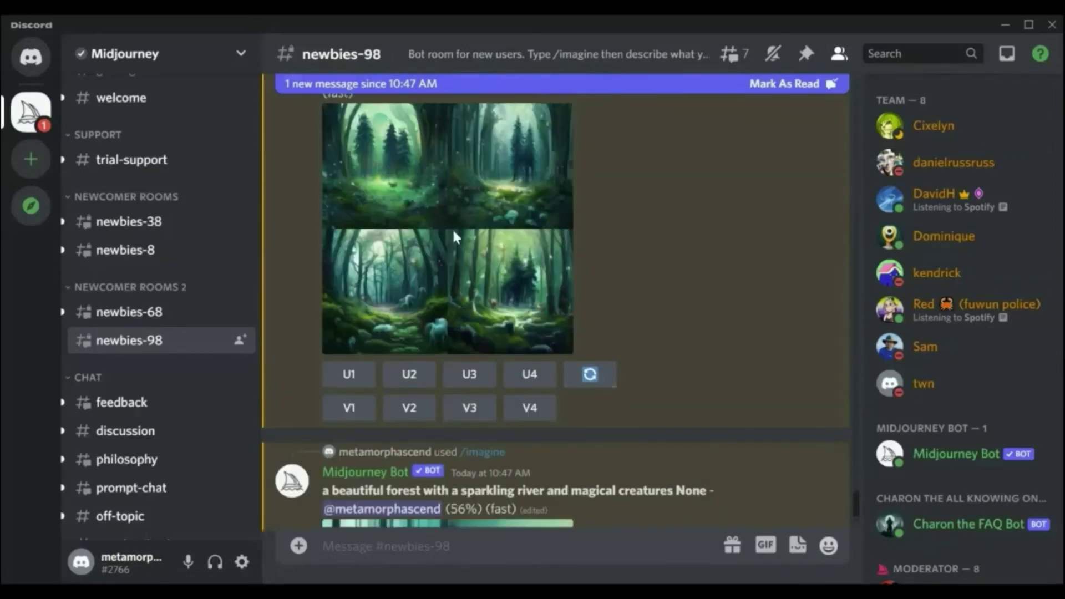
{"action": "left_click", "coordinate": [452, 229]}
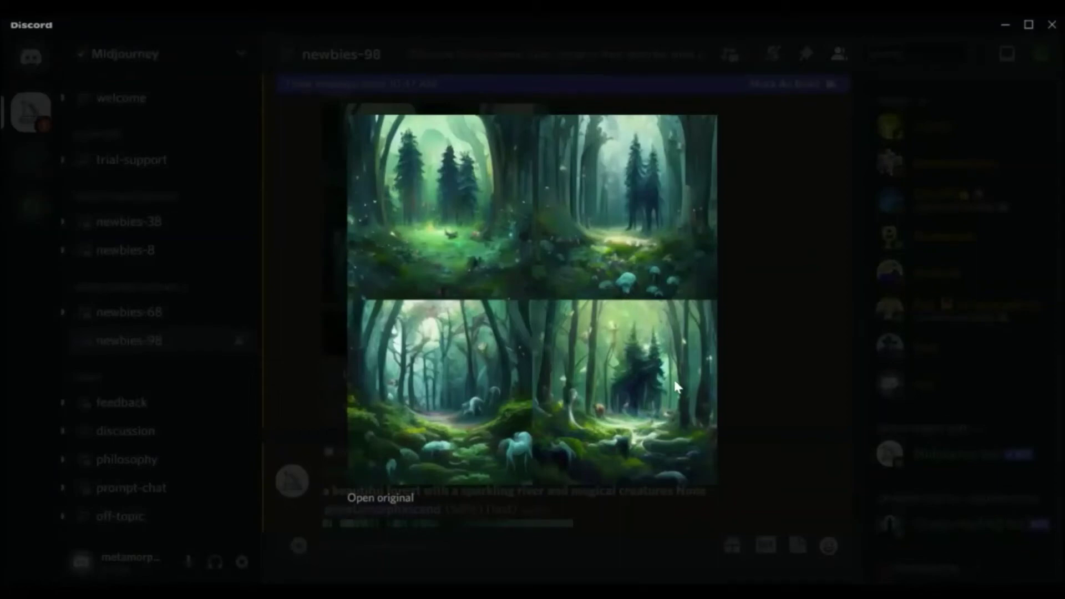
{"action": "left_click", "coordinate": [746, 353]}
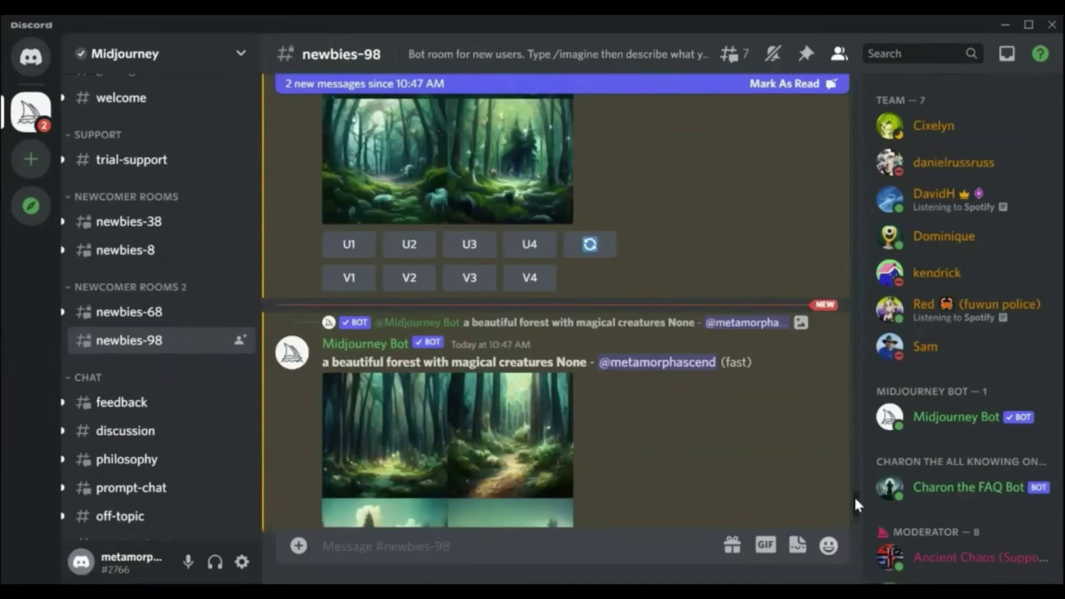
View the rerolled magical creatures forest grid enlarged and request variations of image 2, the forest path
{"action": "scroll", "coordinate": [851, 497], "scroll_direction": "down", "scroll_amount": 3}
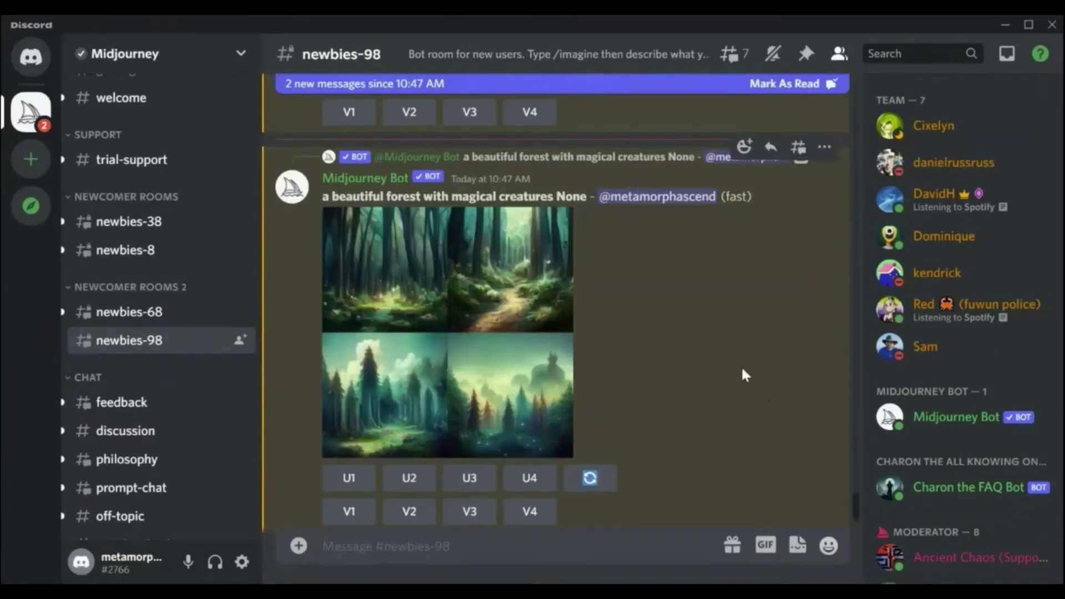
{"action": "left_click", "coordinate": [484, 356]}
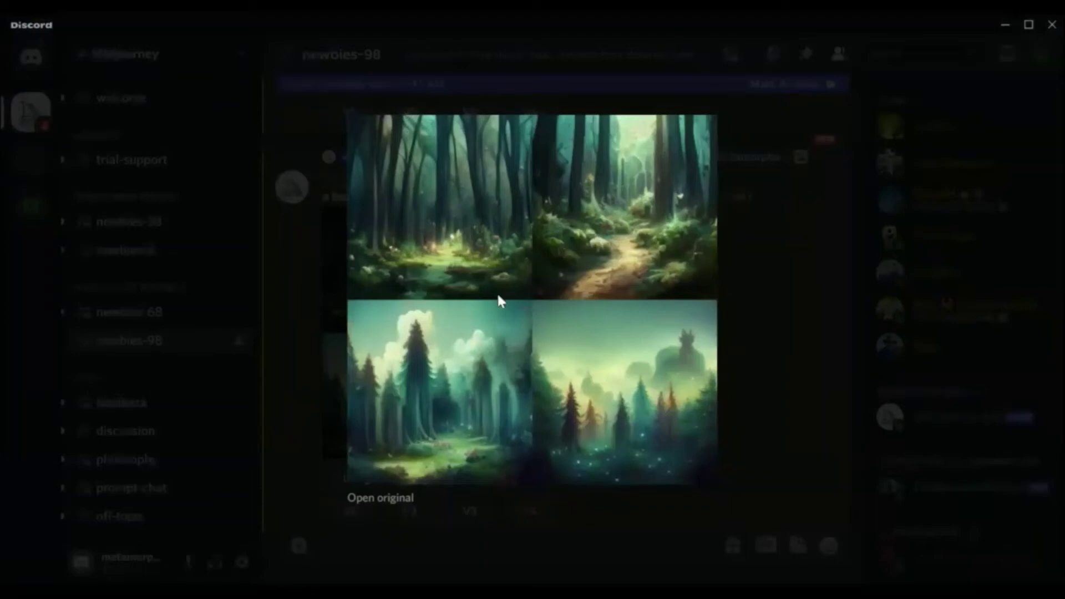
{"action": "left_click", "coordinate": [818, 302]}
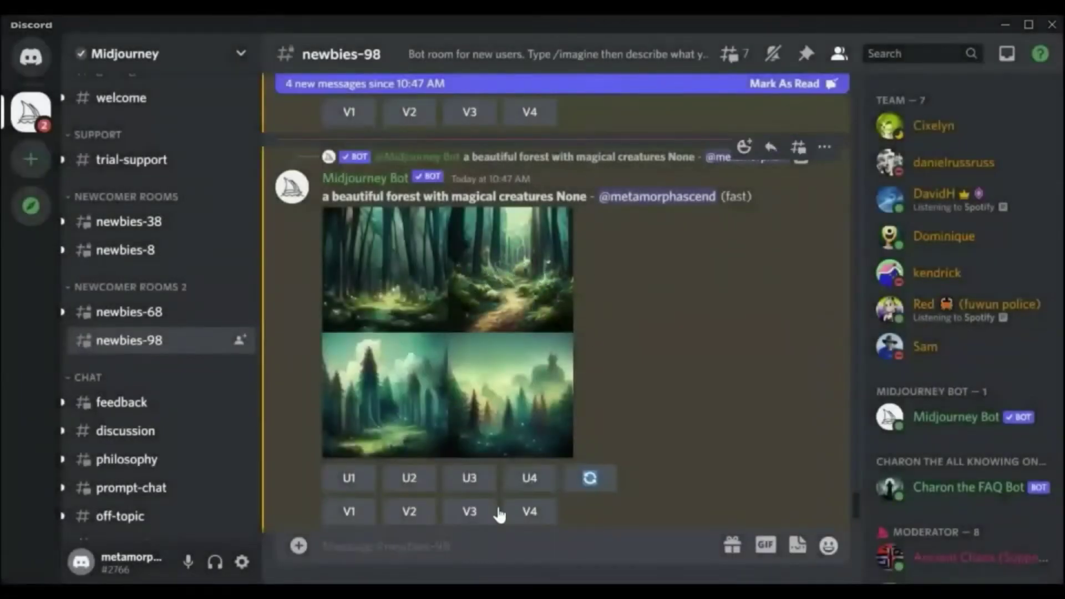
{"action": "left_click", "coordinate": [416, 513]}
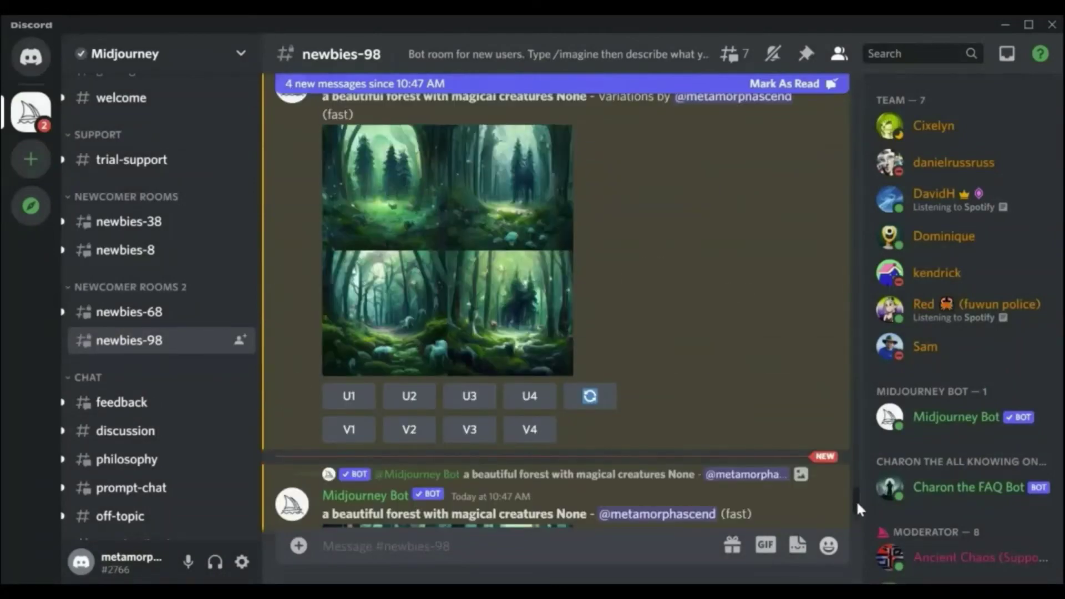
View the green magical creatures forest variations grid enlarged and request variations of its image 3
{"action": "left_click", "coordinate": [454, 302]}
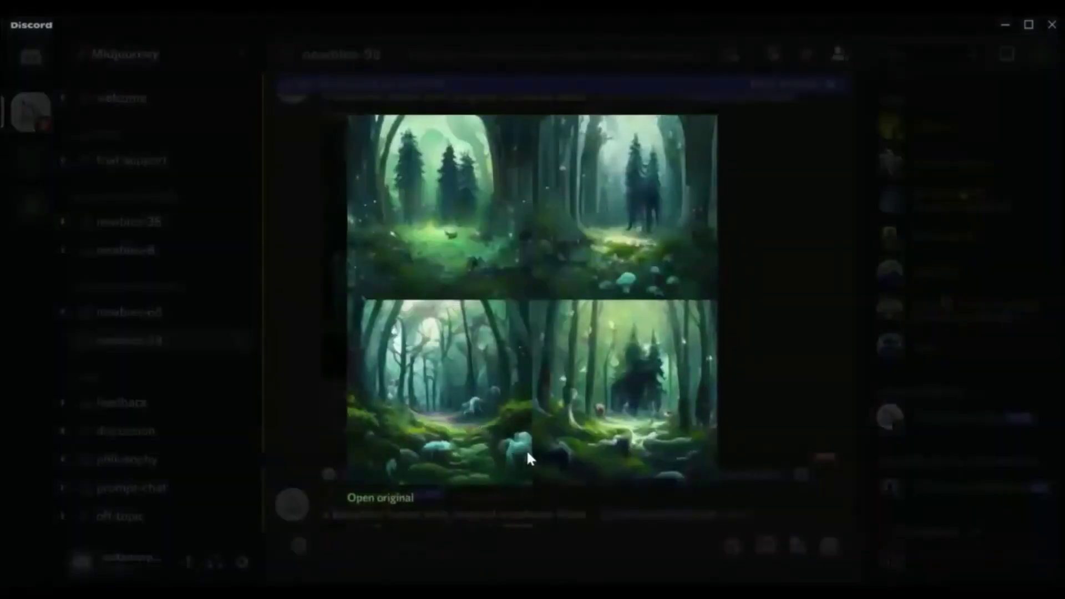
{"action": "left_click", "coordinate": [724, 320]}
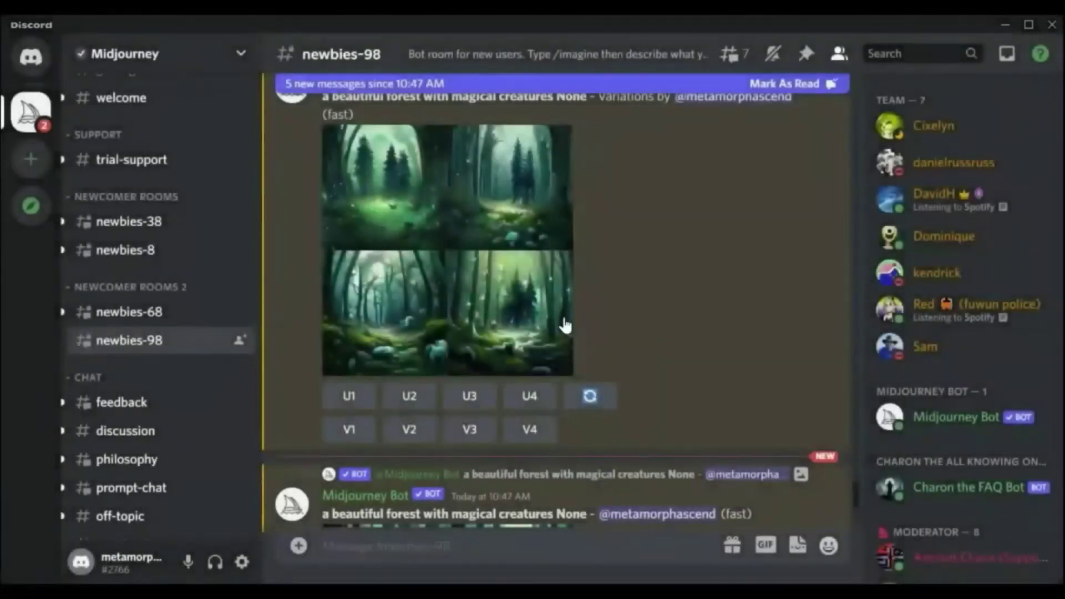
{"action": "left_click", "coordinate": [469, 430]}
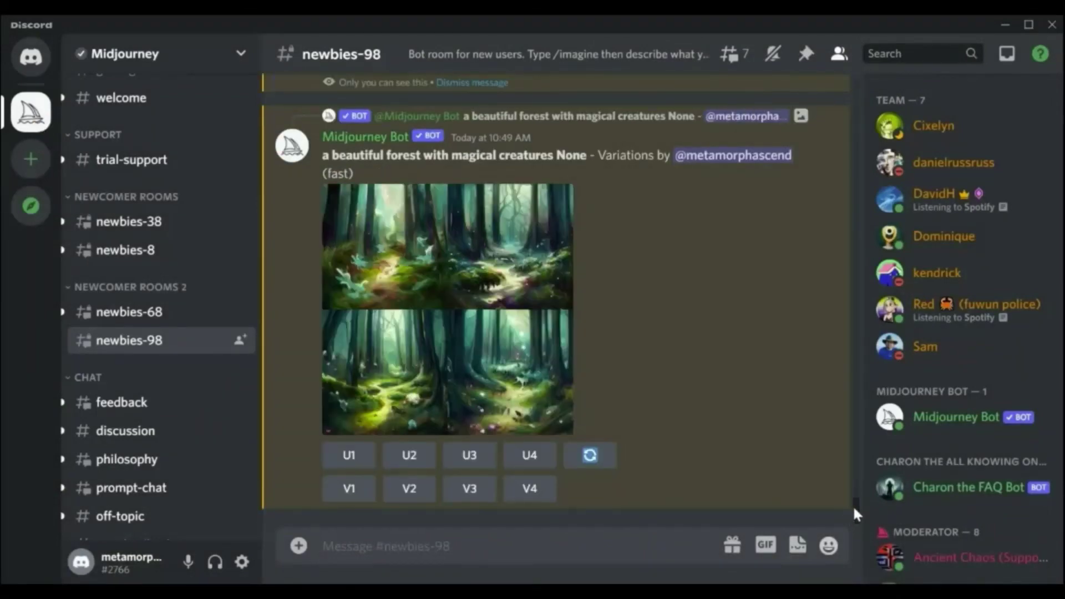
Find the grid for the sparkling river and magical creatures prompt and examine its four images enlarged
{"action": "scroll", "coordinate": [853, 505], "scroll_direction": "up", "scroll_amount": 5}
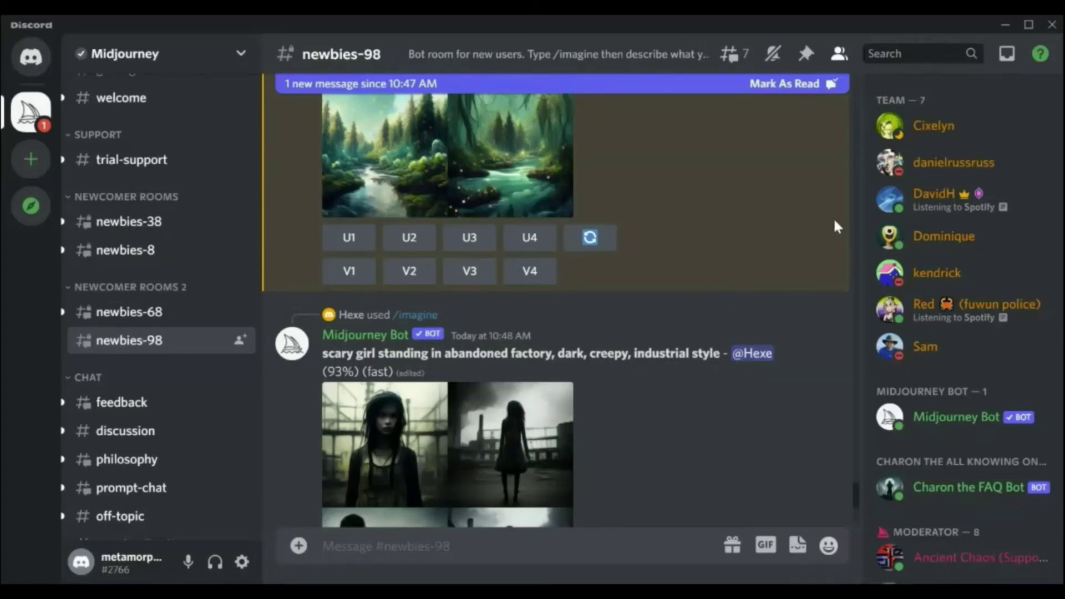
{"action": "left_click", "coordinate": [539, 178]}
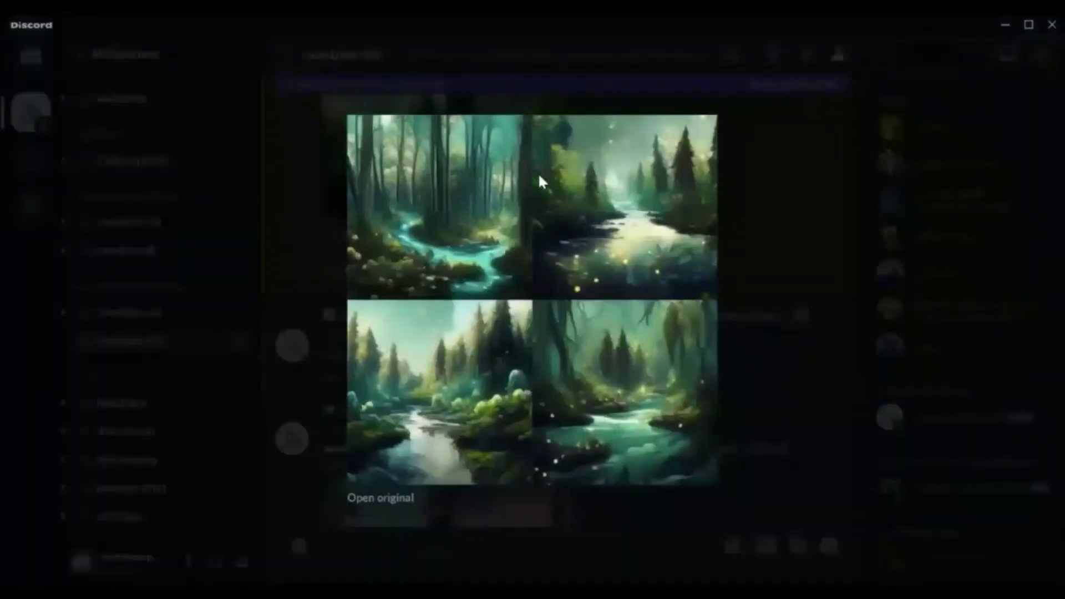
{"action": "left_click", "coordinate": [813, 242]}
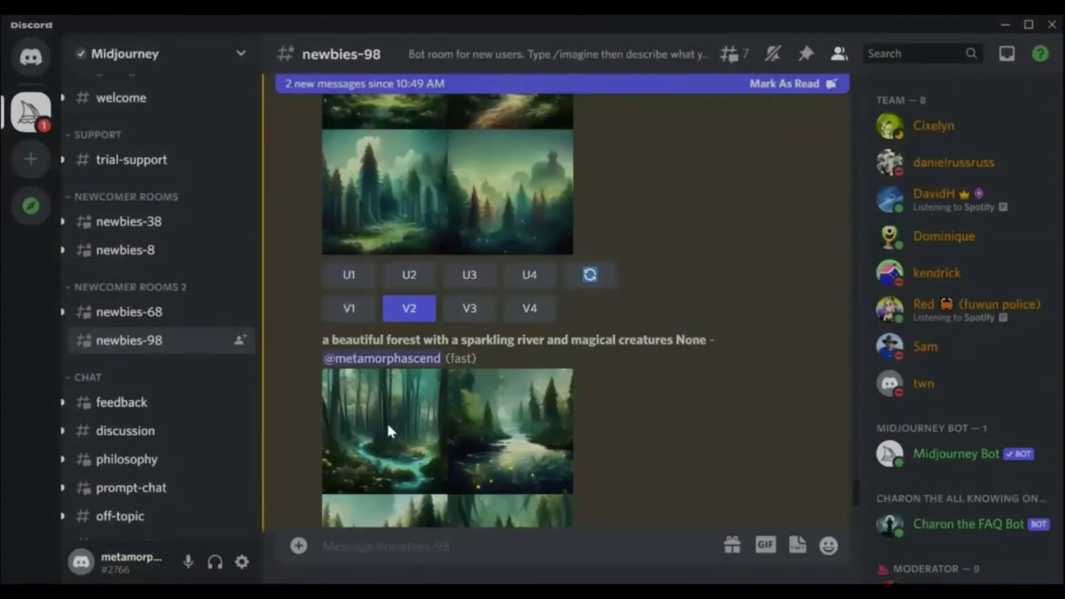
{"action": "left_click", "coordinate": [387, 431]}
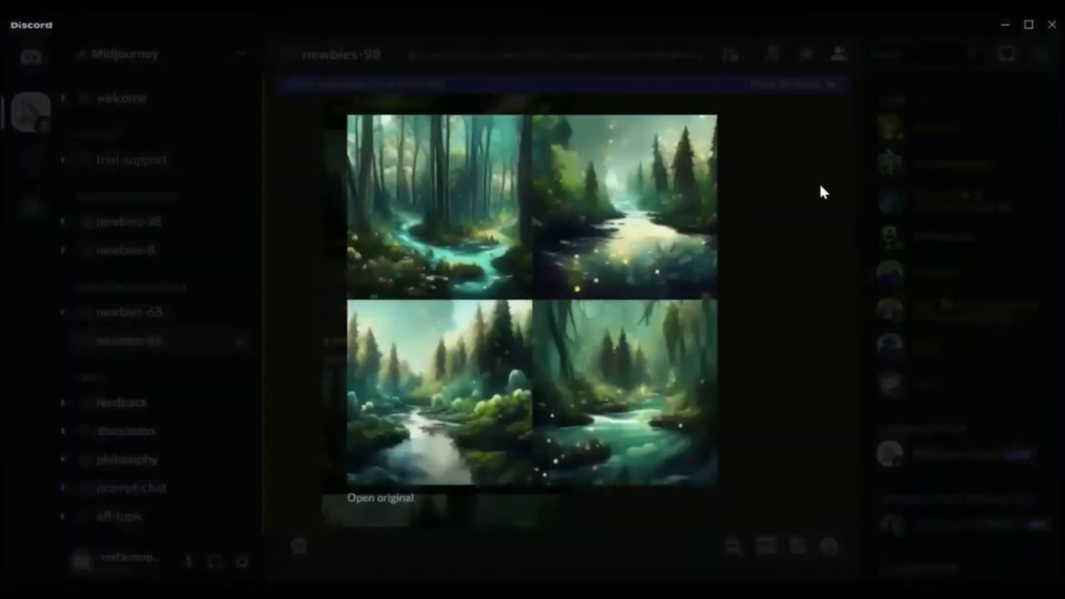
{"action": "left_click", "coordinate": [820, 183]}
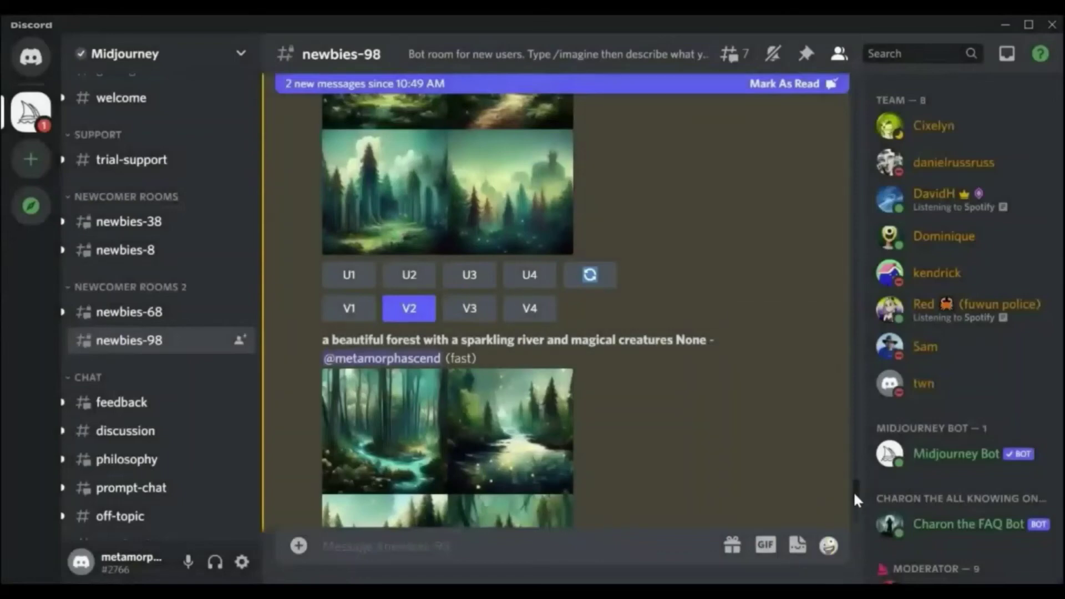
Upscale image 1 of the sparkling river grid, the winding stream among tall trees
{"action": "scroll", "coordinate": [853, 491], "scroll_direction": "up", "scroll_amount": 8}
{"action": "scroll", "coordinate": [853, 489], "scroll_direction": "down", "scroll_amount": 5}
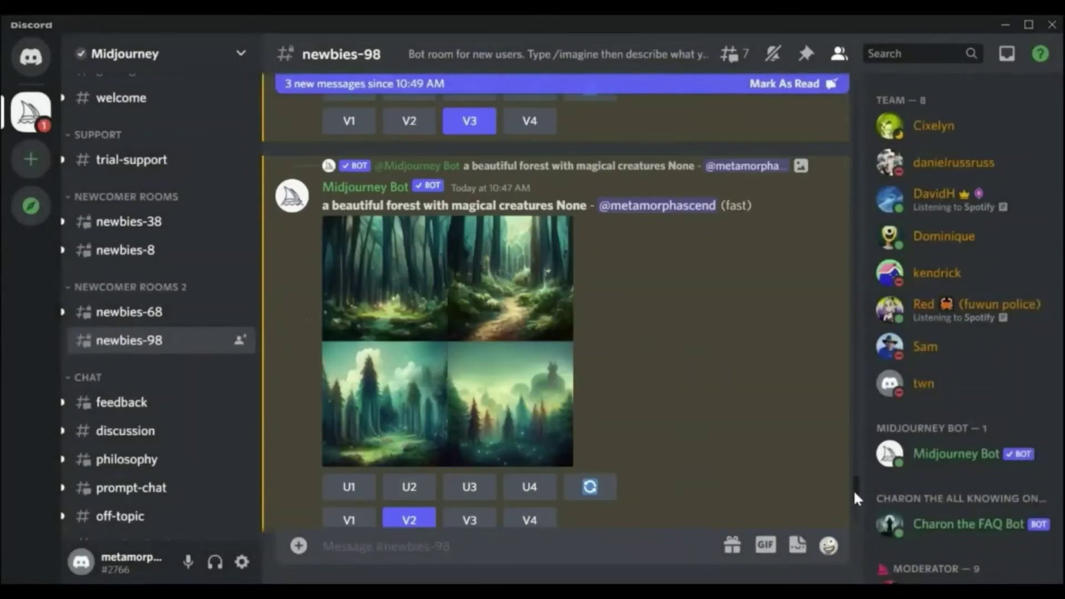
{"action": "scroll", "coordinate": [853, 490], "scroll_direction": "down", "scroll_amount": 5}
{"action": "scroll", "coordinate": [853, 492], "scroll_direction": "down", "scroll_amount": 1}
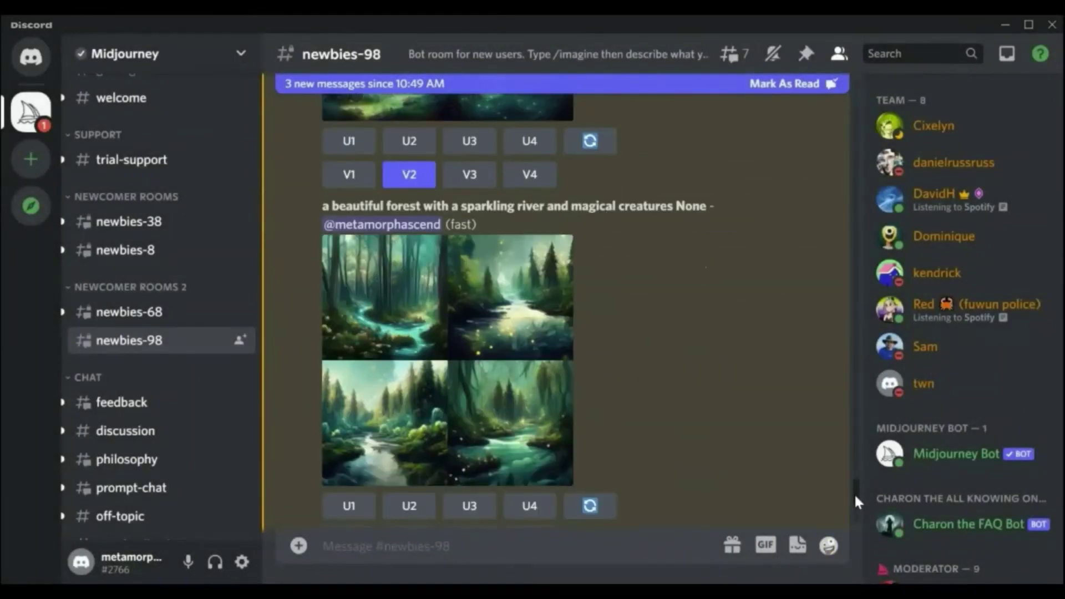
{"action": "left_click", "coordinate": [346, 506]}
Find the finished variations of the forest path image and view the grid enlarged
{"action": "scroll", "coordinate": [854, 487], "scroll_direction": "down", "scroll_amount": 15}
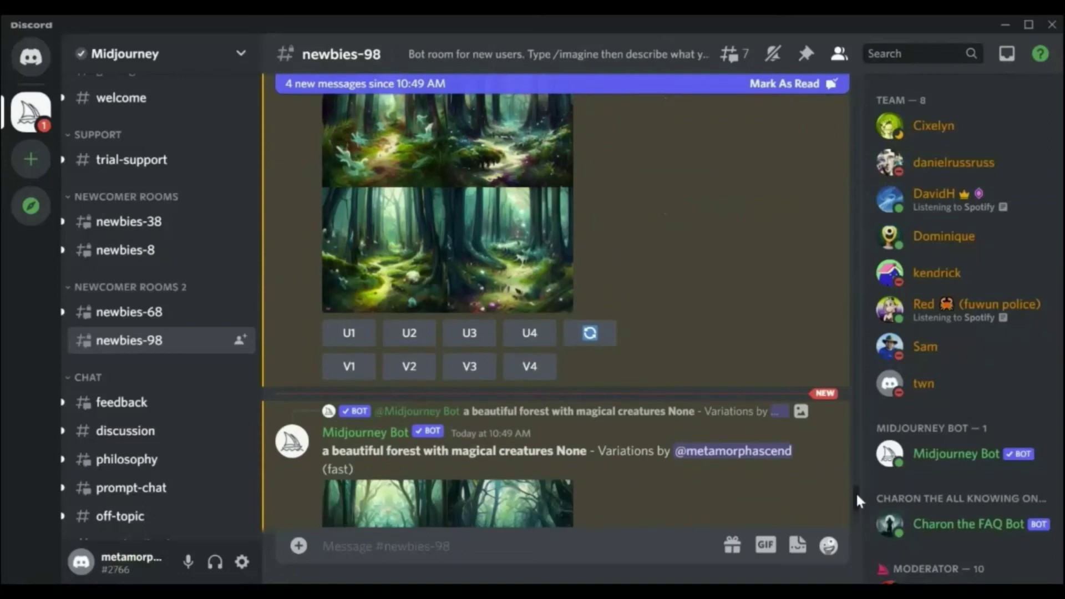
{"action": "scroll", "coordinate": [856, 491], "scroll_direction": "up", "scroll_amount": 7}
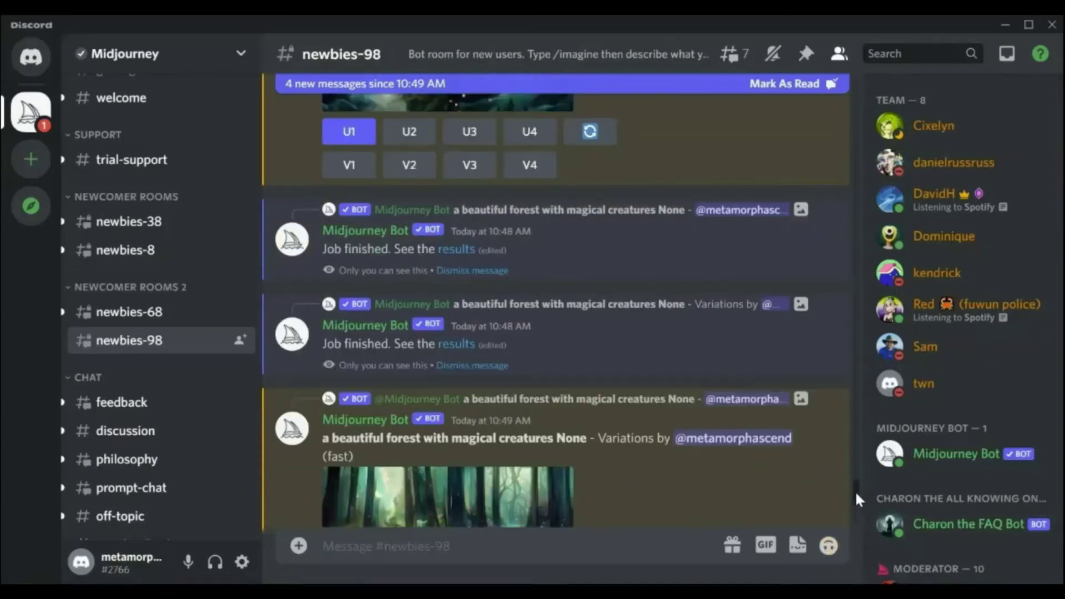
{"action": "scroll", "coordinate": [856, 495], "scroll_direction": "up", "scroll_amount": 3}
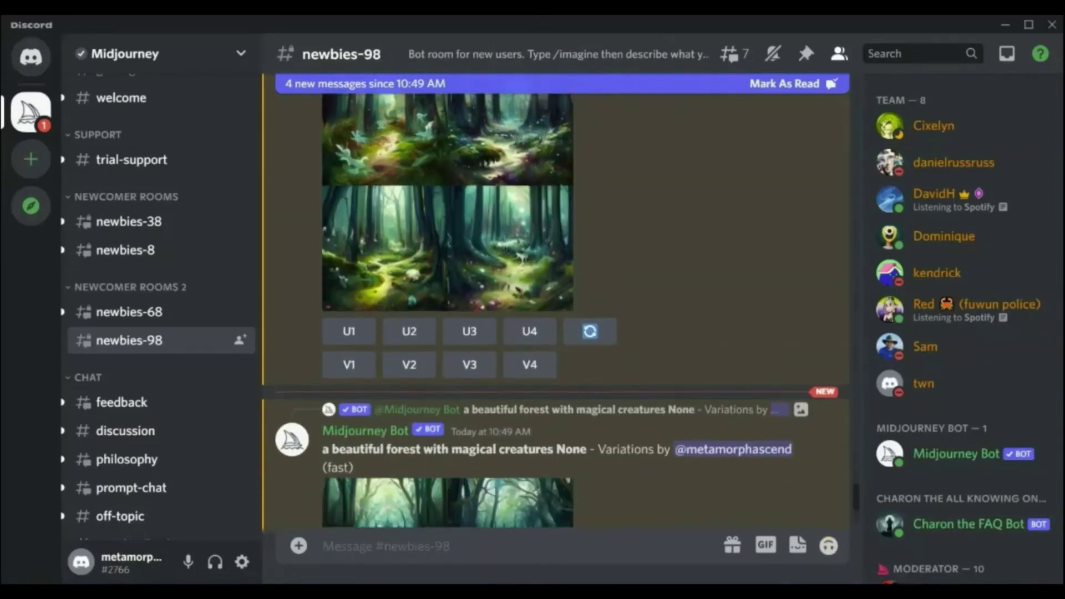
{"action": "left_click", "coordinate": [436, 268]}
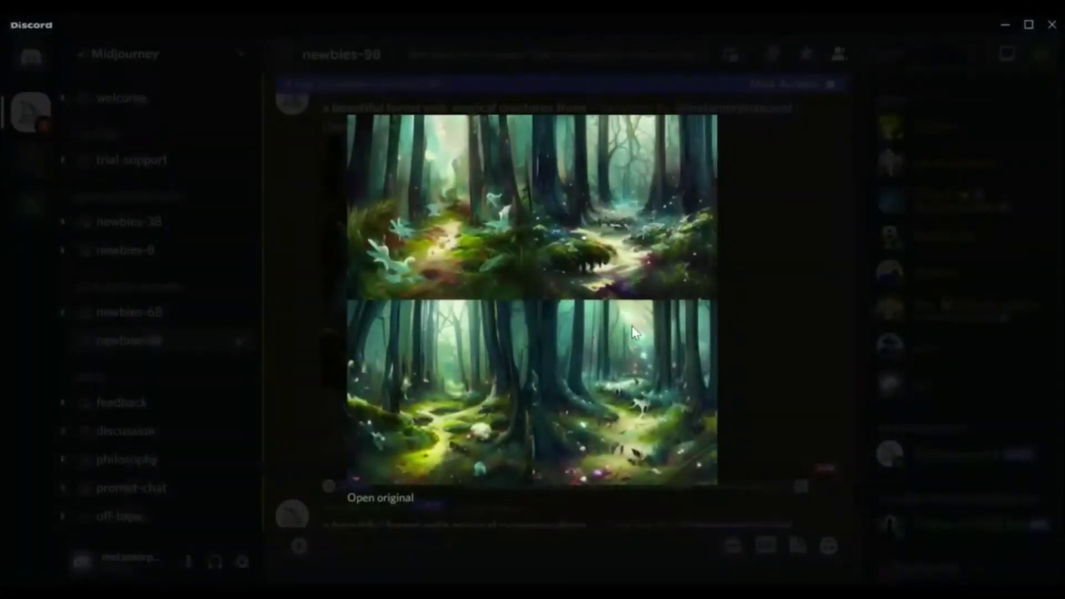
{"action": "left_click", "coordinate": [805, 232]}
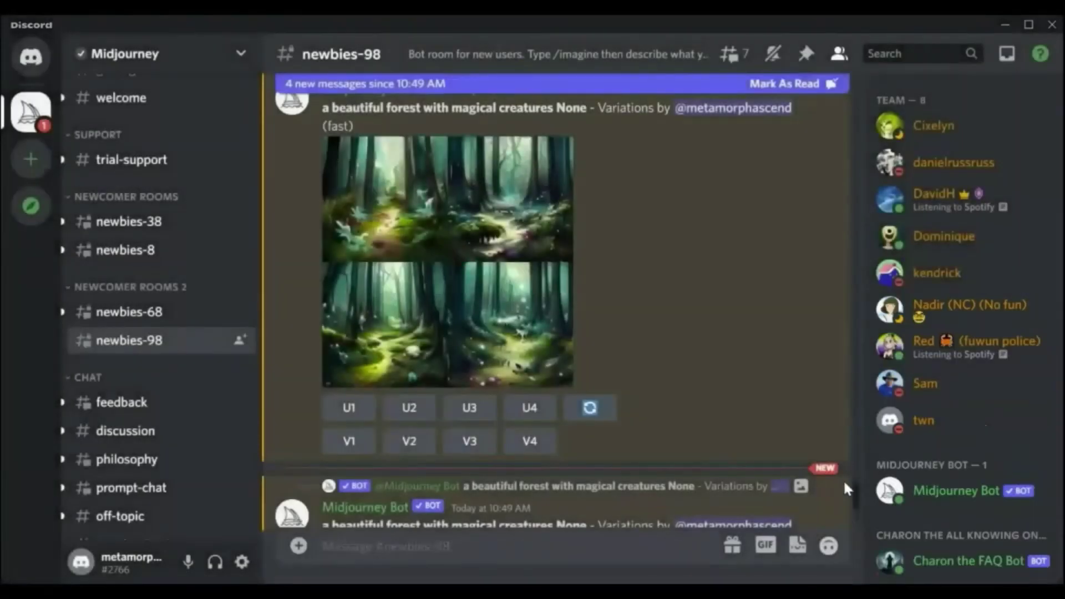
View the newest variations grid of the green magical creatures forest enlarged
{"action": "scroll", "coordinate": [851, 499], "scroll_direction": "down", "scroll_amount": 5}
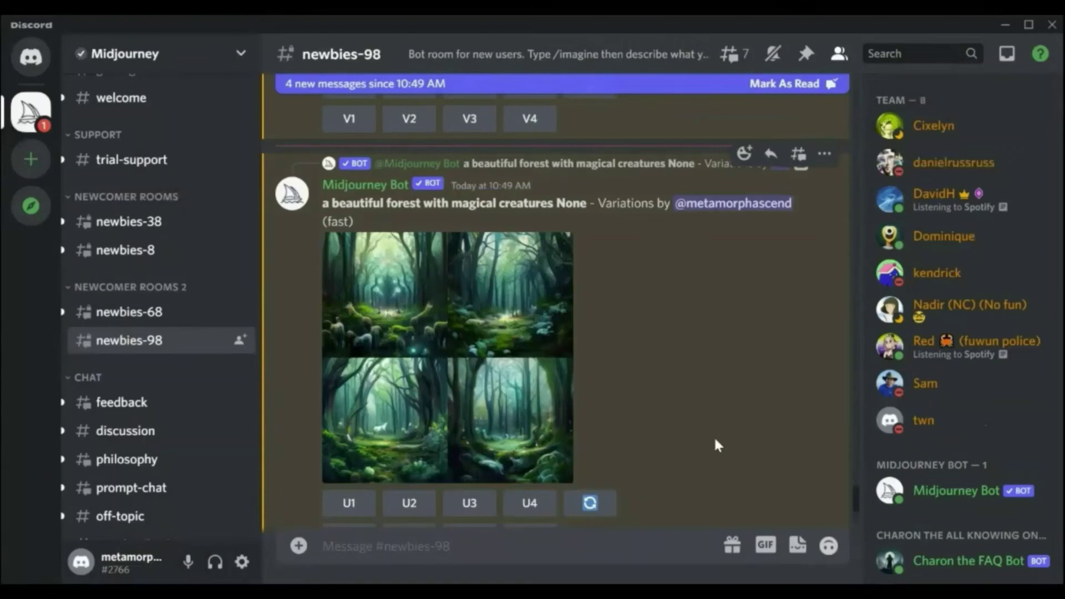
{"action": "left_click", "coordinate": [528, 377]}
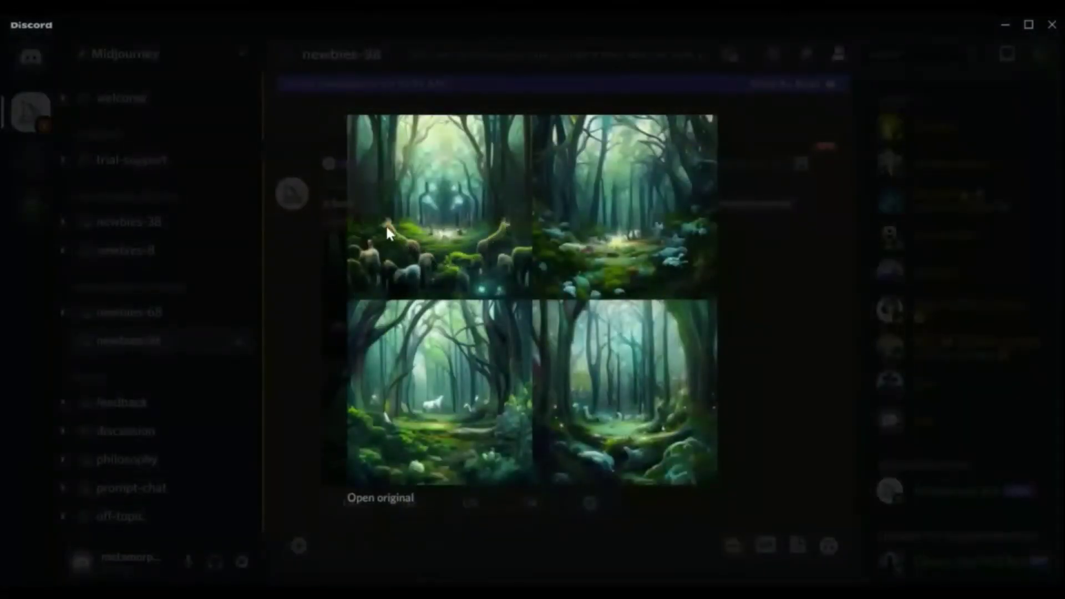
{"action": "left_click", "coordinate": [786, 201]}
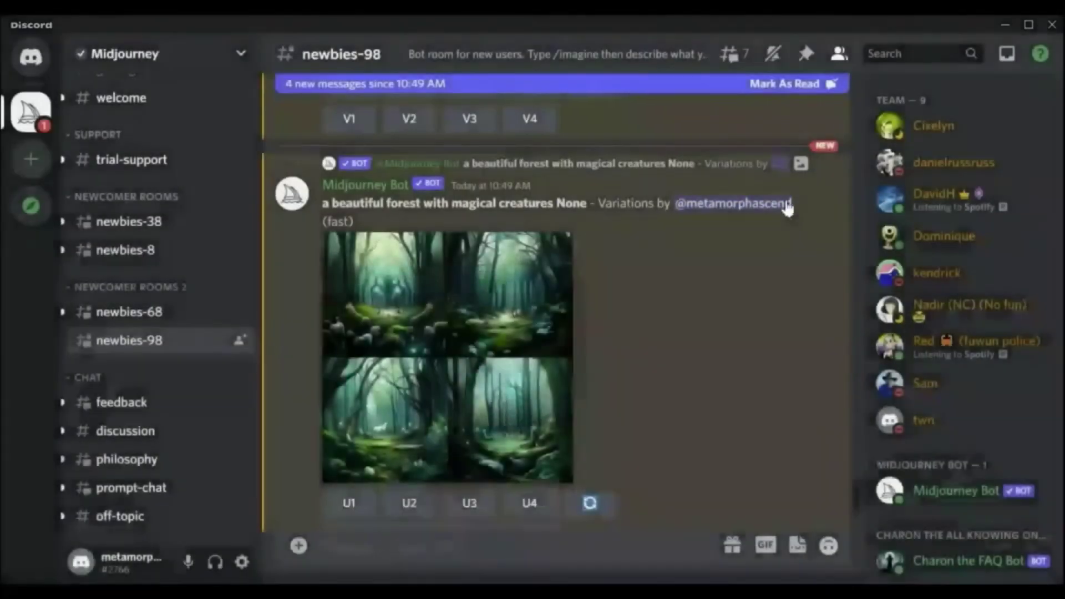
Find the upscaled sparkling river forest image, view it enlarged and save the image to the computer
{"action": "scroll", "coordinate": [854, 499], "scroll_direction": "up", "scroll_amount": 5}
{"action": "scroll", "coordinate": [854, 500], "scroll_direction": "down", "scroll_amount": 5}
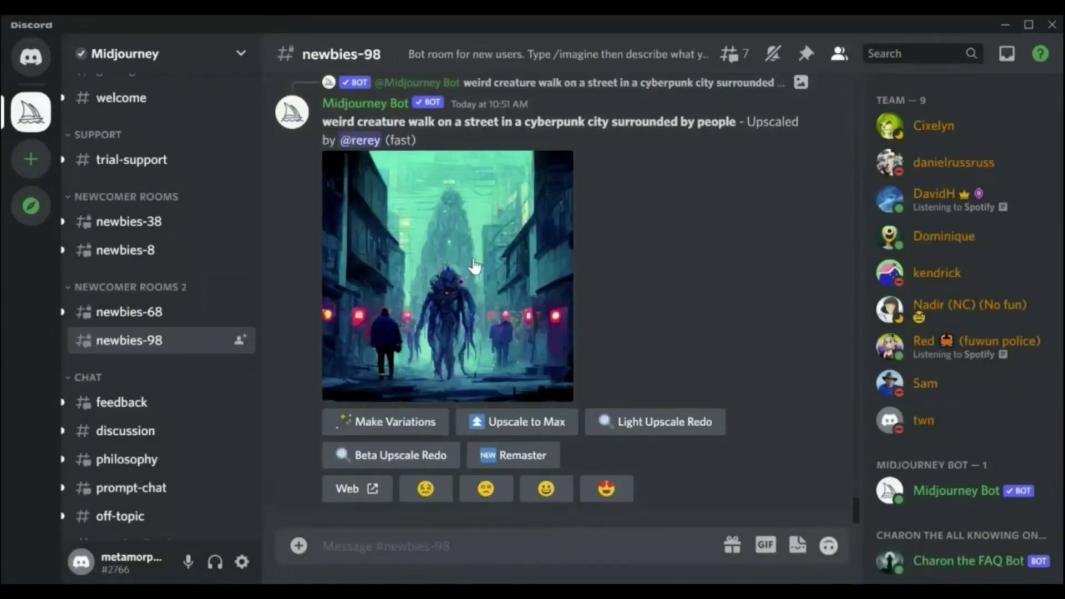
{"action": "scroll", "coordinate": [853, 508], "scroll_direction": "up", "scroll_amount": 5}
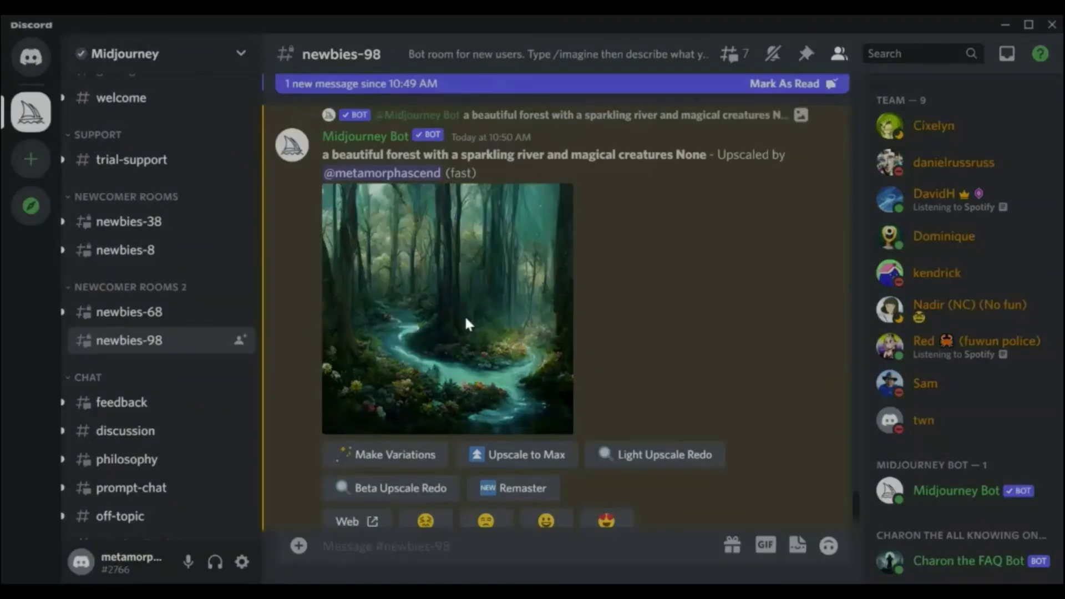
{"action": "left_click", "coordinate": [465, 321]}
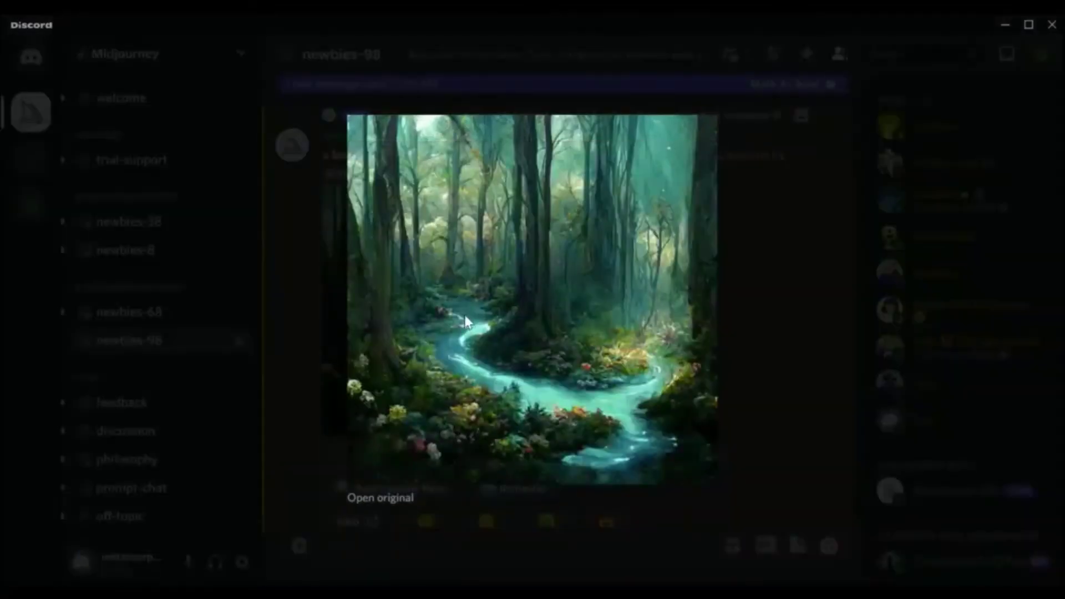
{"action": "right_click", "coordinate": [446, 379]}
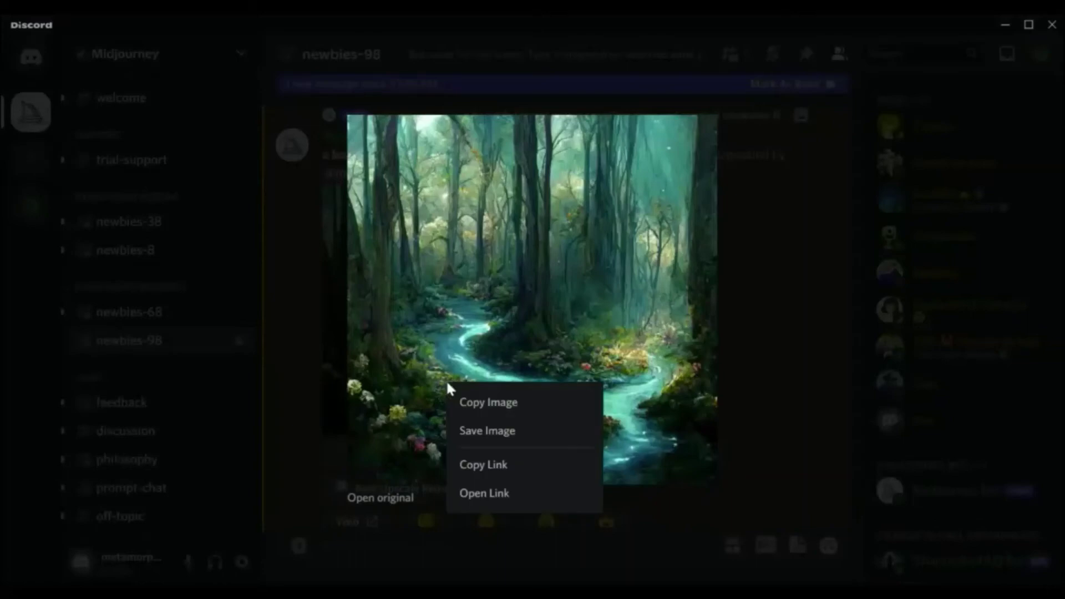
{"action": "left_click", "coordinate": [486, 429]}
{"action": "left_click", "coordinate": [575, 356]}
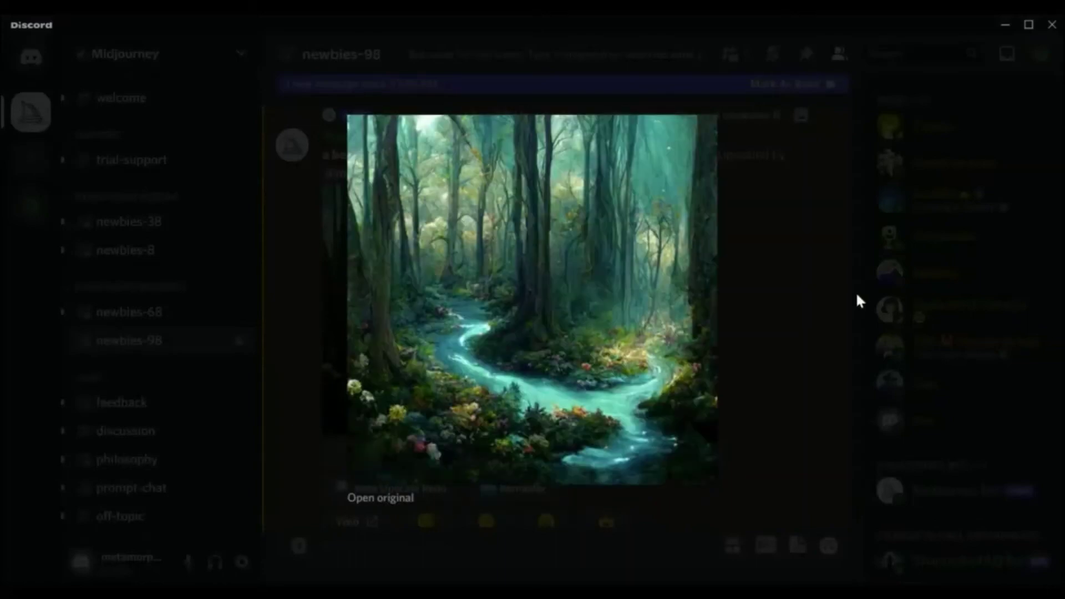
{"action": "left_click", "coordinate": [856, 298]}
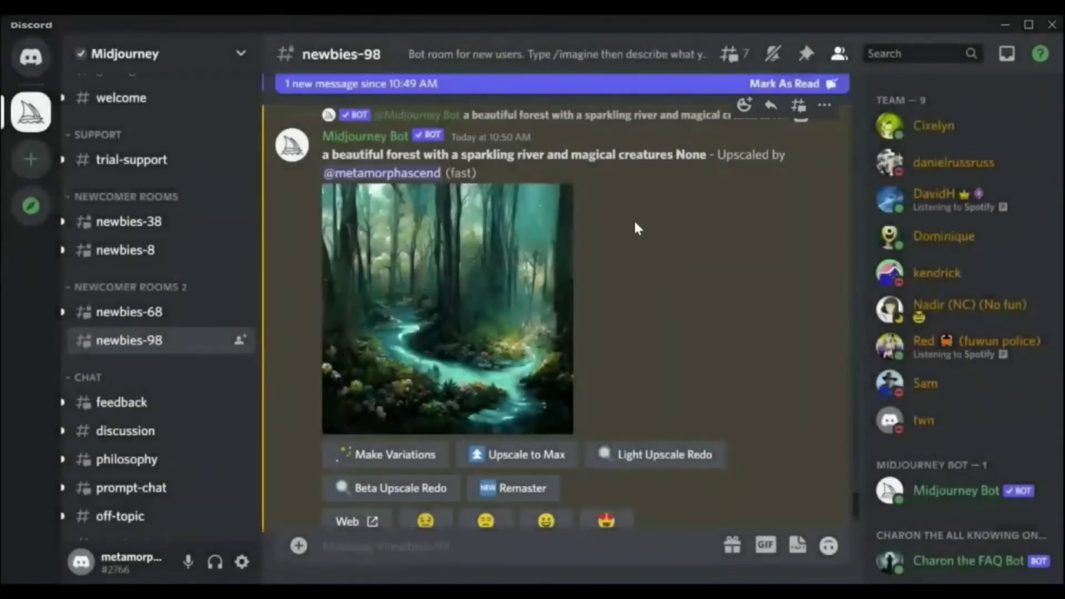
View the upscaled river forest image enlarged once more and request a Beta Upscale Redo of it
{"action": "left_click", "coordinate": [475, 340]}
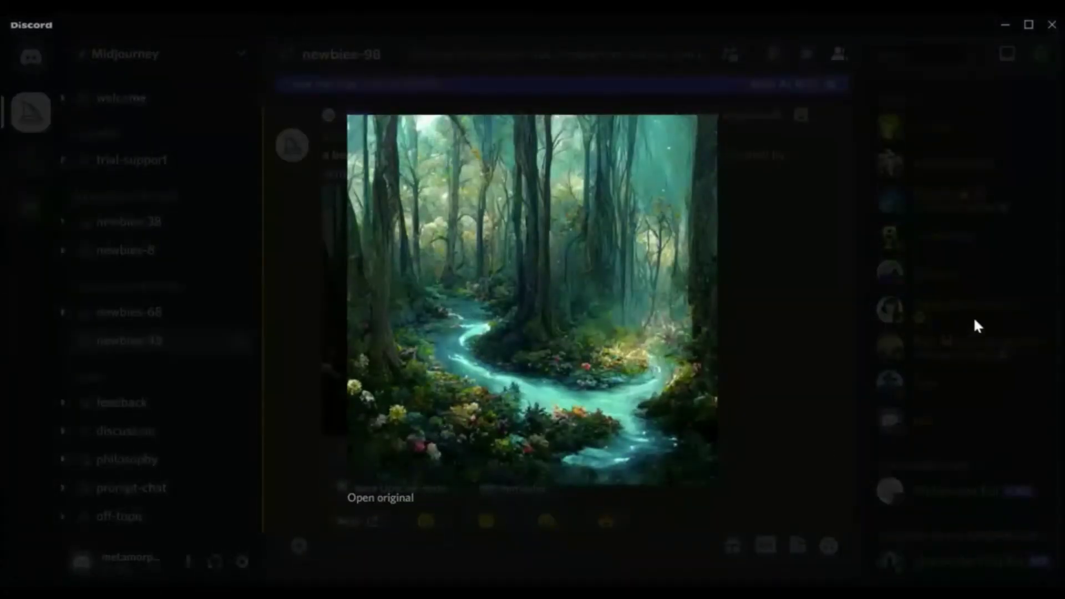
{"action": "left_click", "coordinate": [899, 270]}
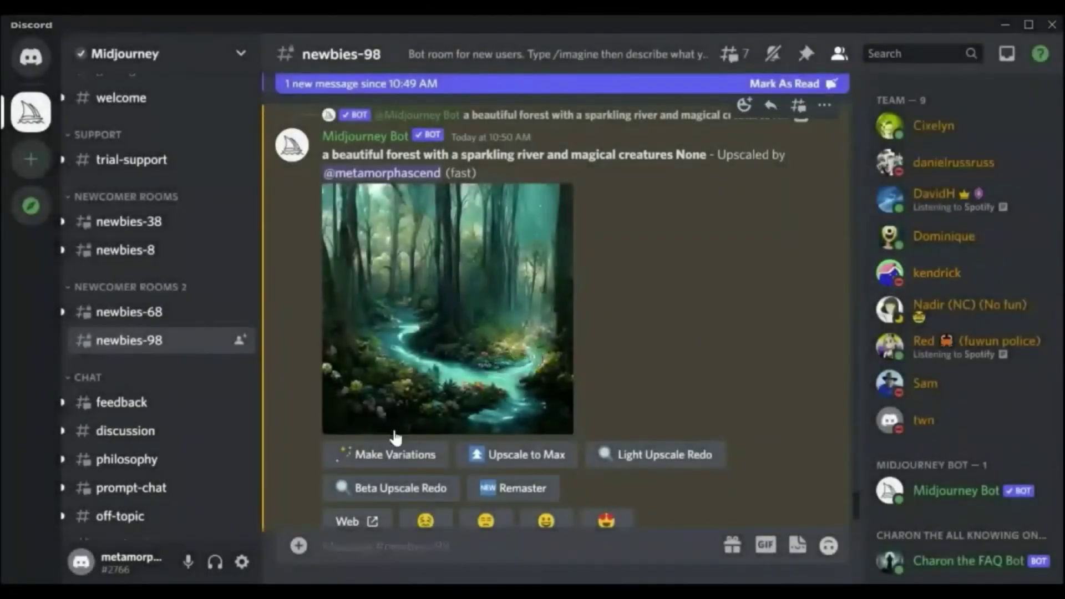
{"action": "left_click", "coordinate": [412, 495]}
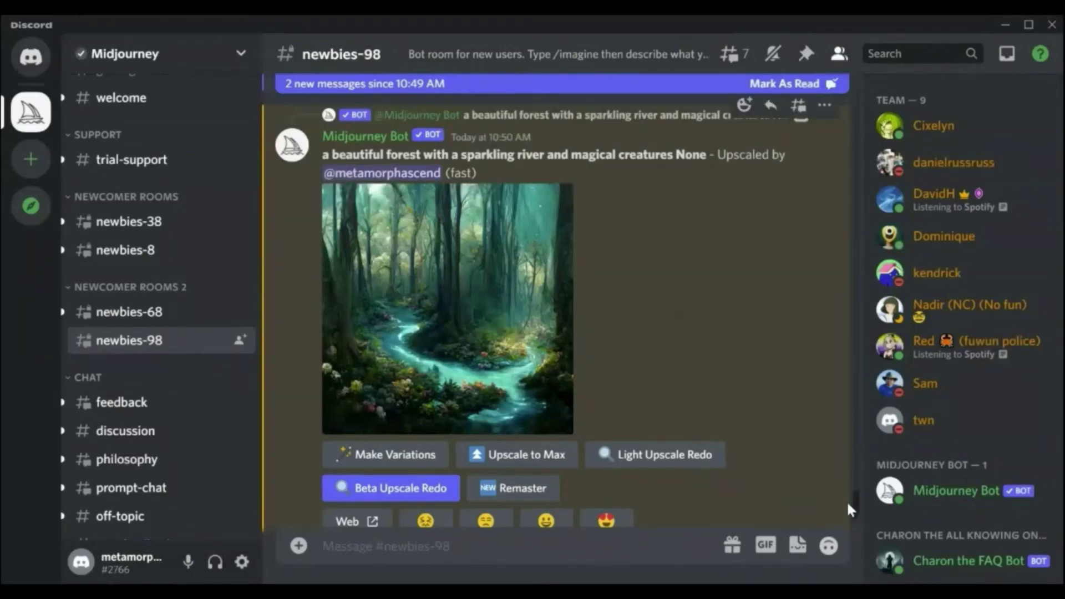
Return to the original sparkling river and magical creatures grid and reroll the whole grid
{"action": "scroll", "coordinate": [854, 500], "scroll_direction": "up", "scroll_amount": 10}
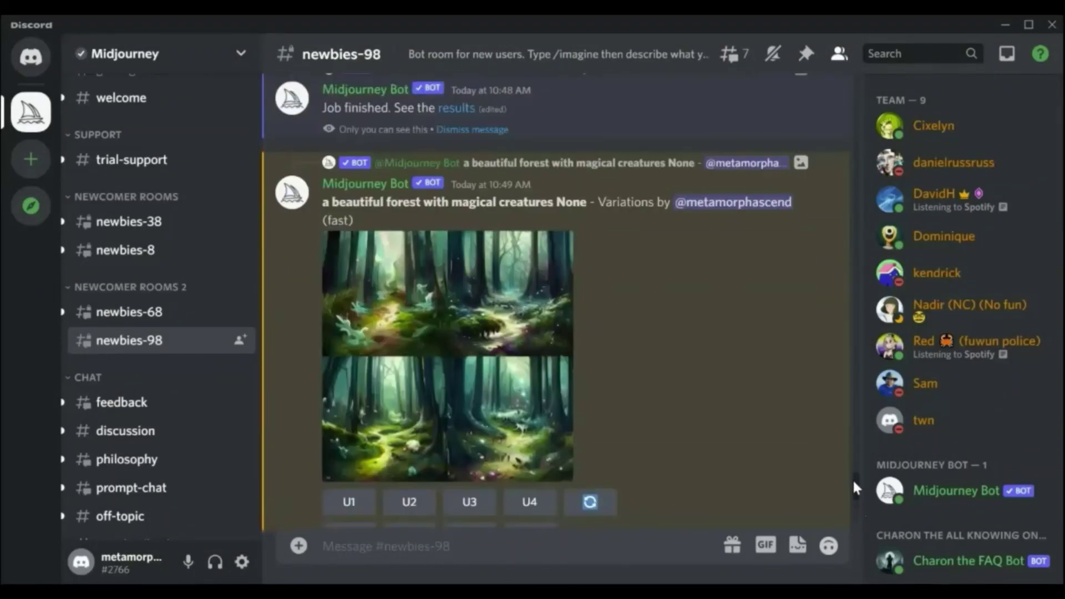
{"action": "scroll", "coordinate": [852, 478], "scroll_direction": "up", "scroll_amount": 8}
{"action": "scroll", "coordinate": [850, 474], "scroll_direction": "down", "scroll_amount": 3}
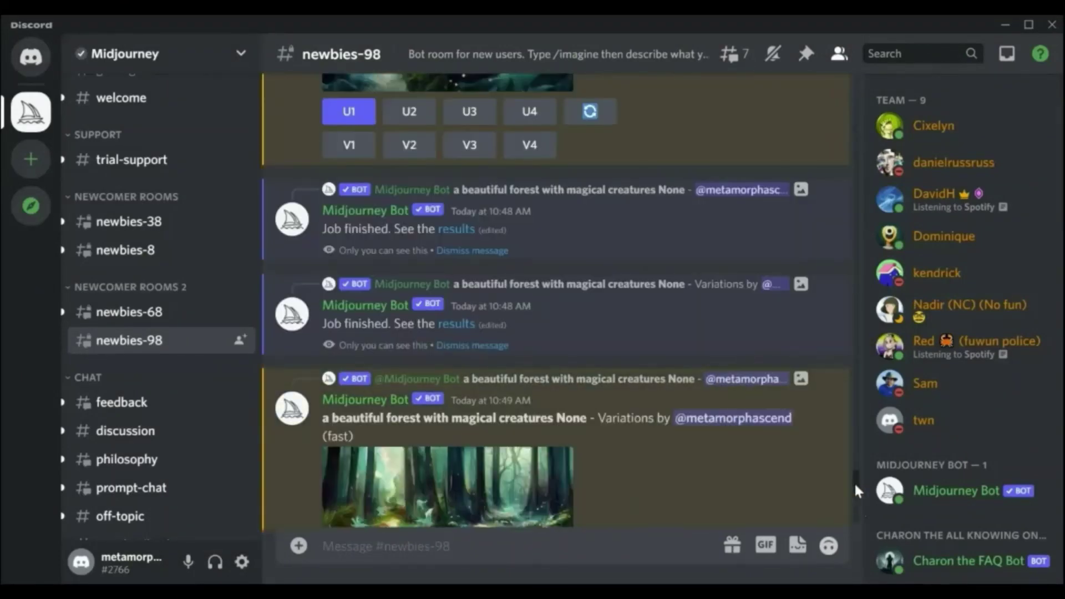
{"action": "scroll", "coordinate": [854, 480], "scroll_direction": "up", "scroll_amount": 6}
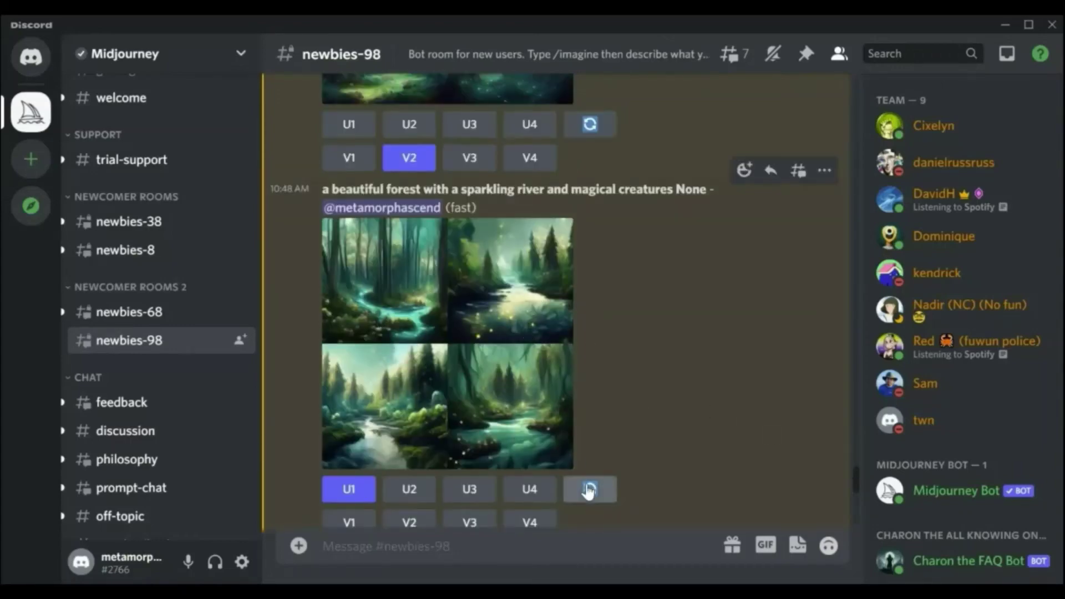
{"action": "left_click", "coordinate": [591, 492]}
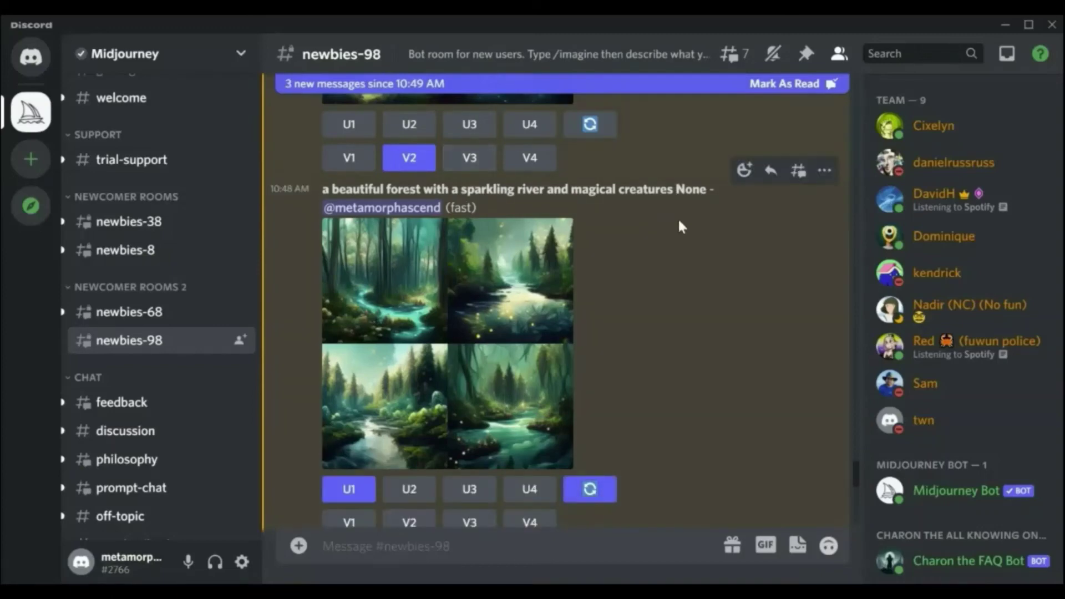
Copy the sparkling river and magical creatures prompt text into a new /imagine command
{"action": "left_click_drag", "start_coordinate": [674, 190], "coordinate": [325, 186]}
{"action": "key", "text": "ctrl+c"}
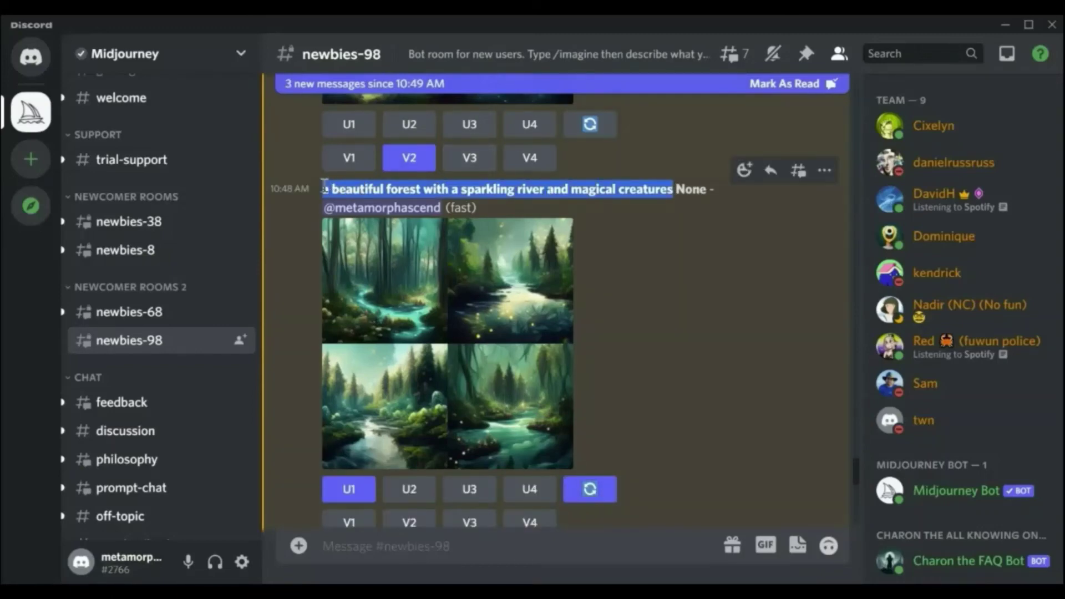
{"action": "left_click", "coordinate": [331, 546]}
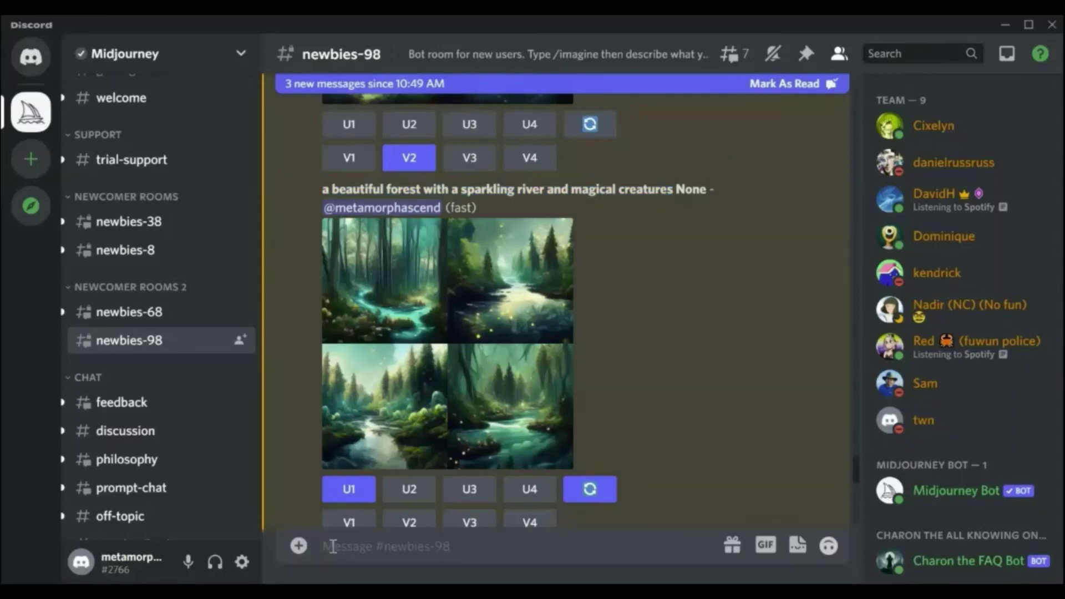
{"action": "type", "text": "/"}
{"action": "left_click", "coordinate": [381, 227]}
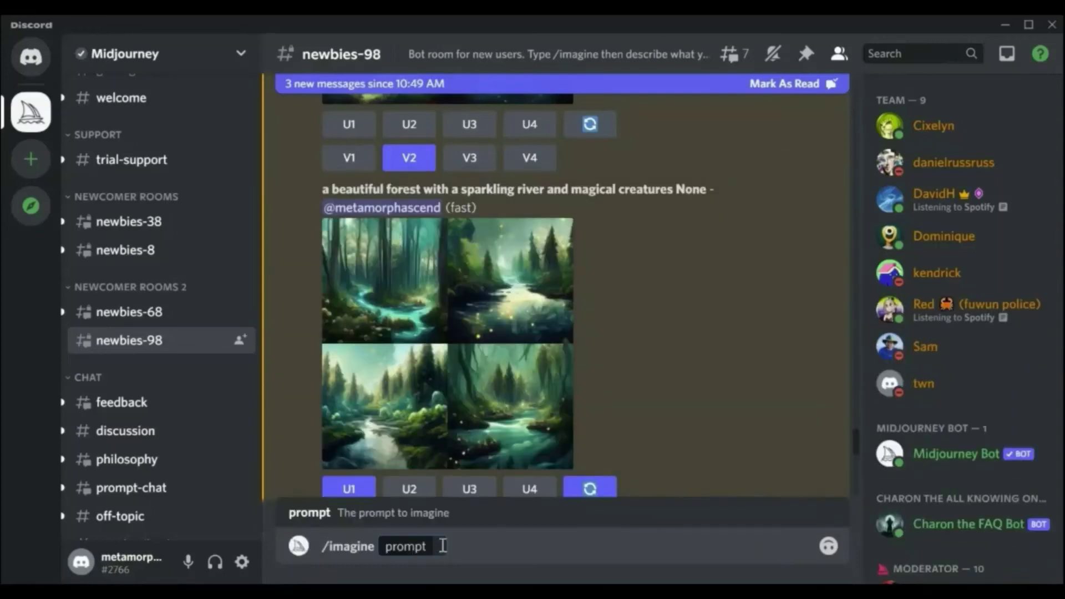
{"action": "key", "text": "ctrl+v"}
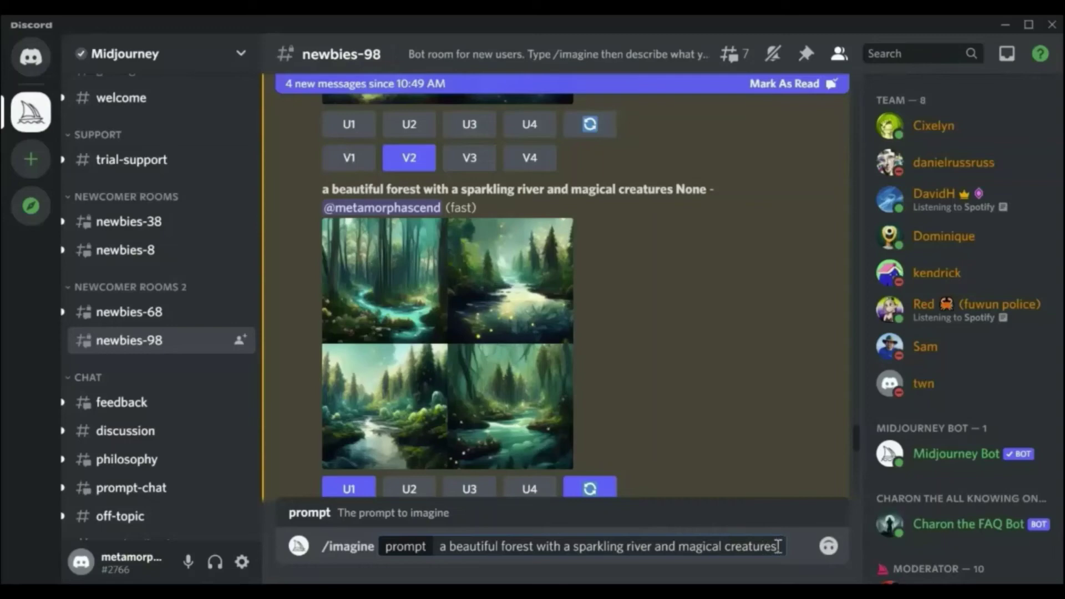
Append ", wildflowers, fireflies, radiant sunlight" to the forest prompt and submit it
{"action": "type", "text": ", wildflowers,"}
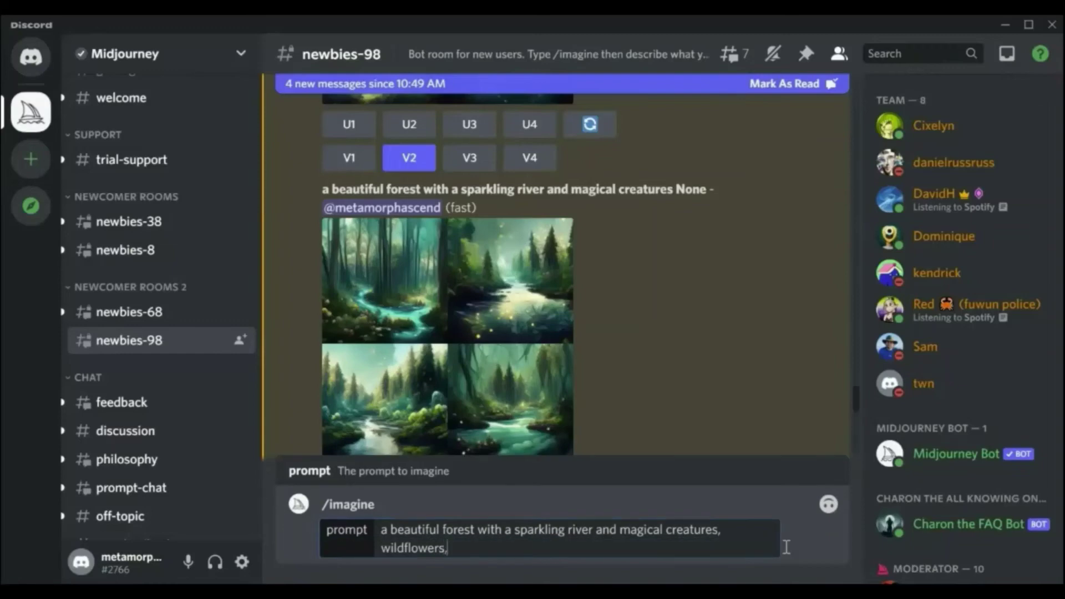
{"action": "type", "text": " fireflie"}
{"action": "type", "text": "s,"}
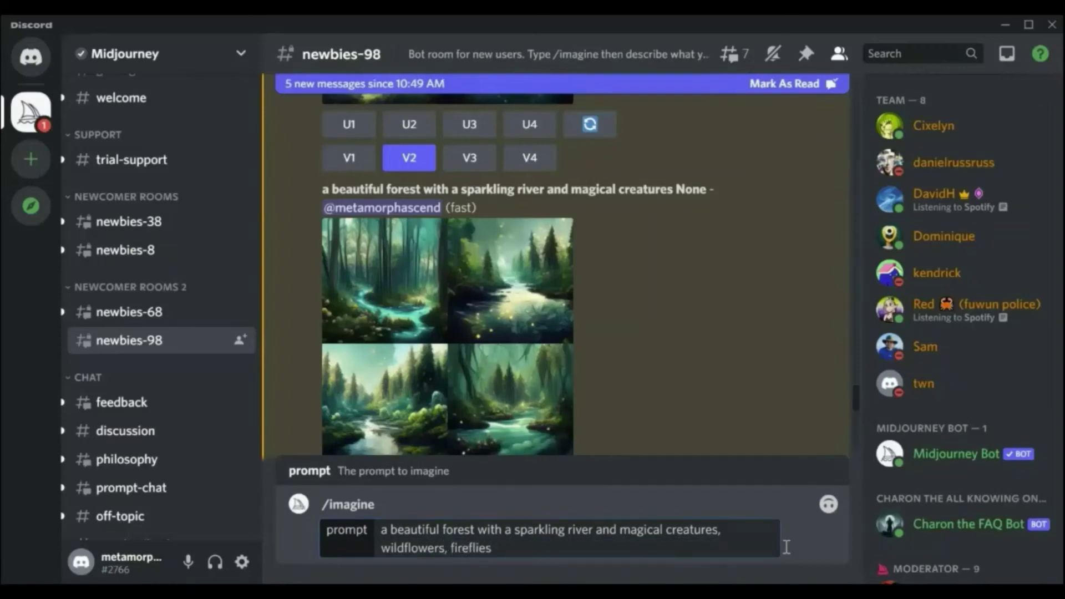
{"action": "type", "text": " radiant sunlight"}
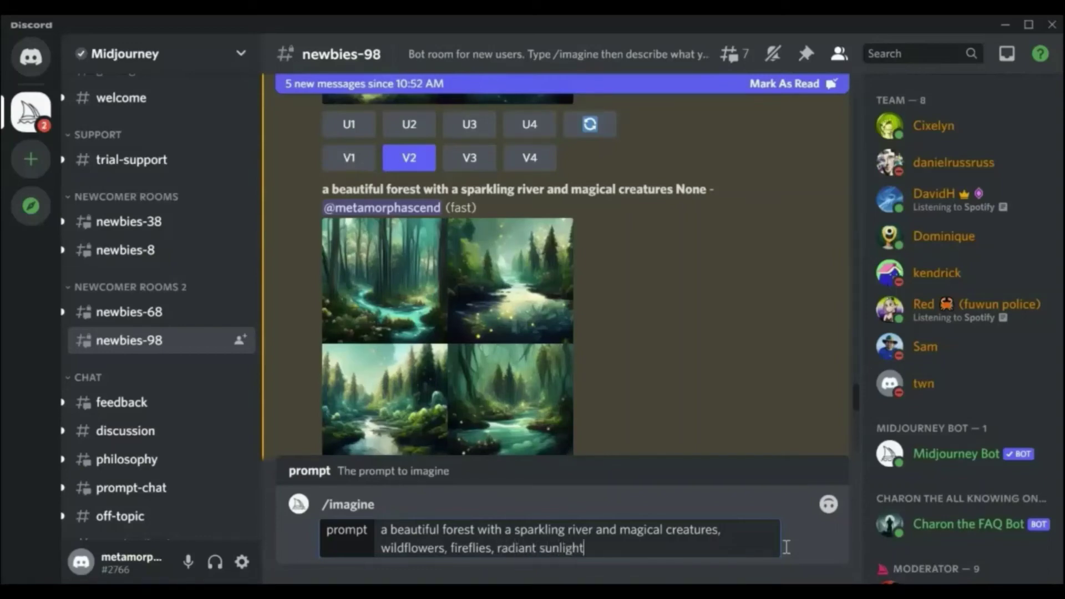
{"action": "key", "text": "Return"}
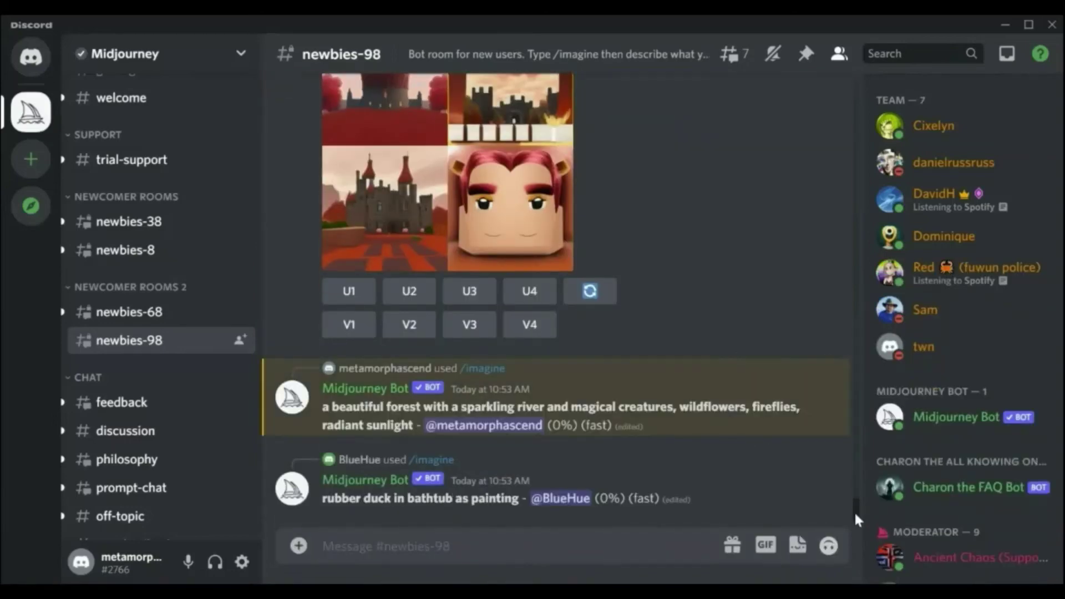
Find and examine the rerolled grid of the original sparkling river and magical creatures prompt
{"action": "left_click_drag", "start_coordinate": [854, 511], "coordinate": [854, 505]}
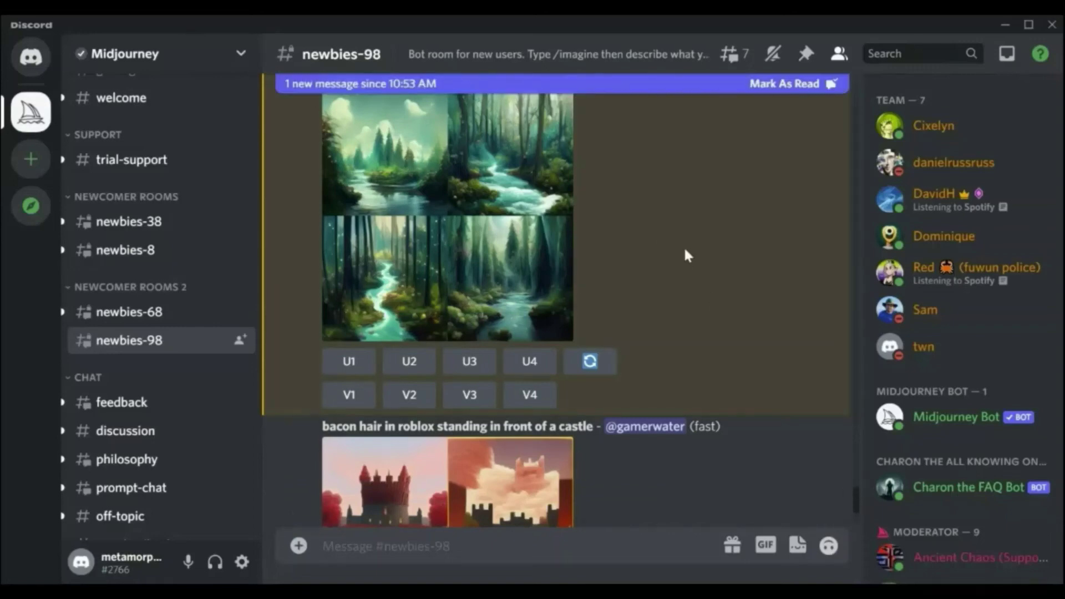
{"action": "scroll", "coordinate": [855, 495], "scroll_direction": "up", "scroll_amount": 2}
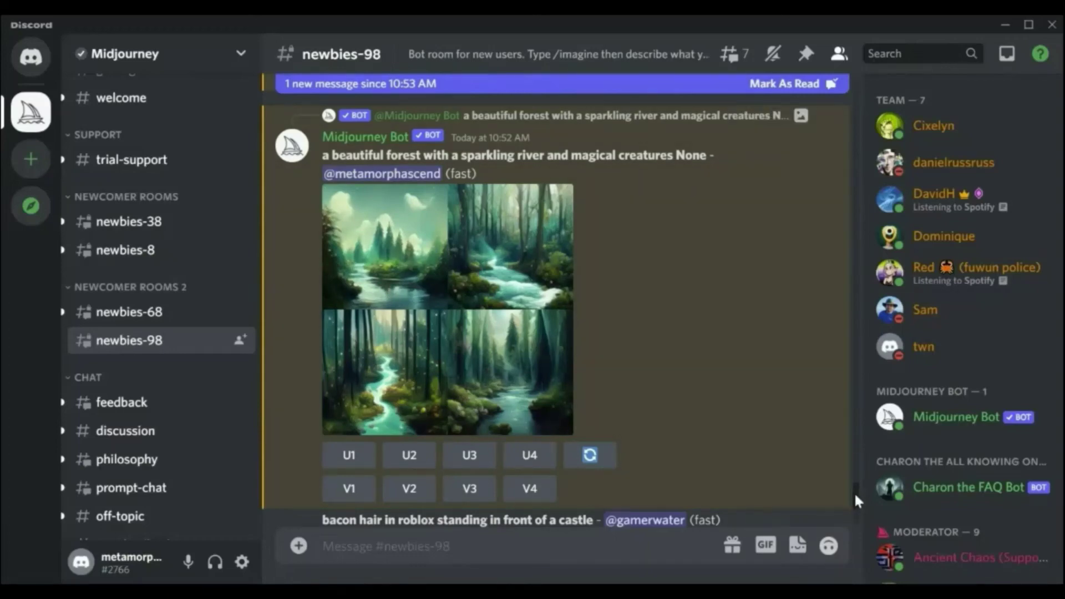
{"action": "scroll", "coordinate": [853, 492], "scroll_direction": "down", "scroll_amount": 2}
Find the finished wildflowers, fireflies and radiant sunlight grid and view it enlarged
{"action": "scroll", "coordinate": [853, 494], "scroll_direction": "down", "scroll_amount": 15}
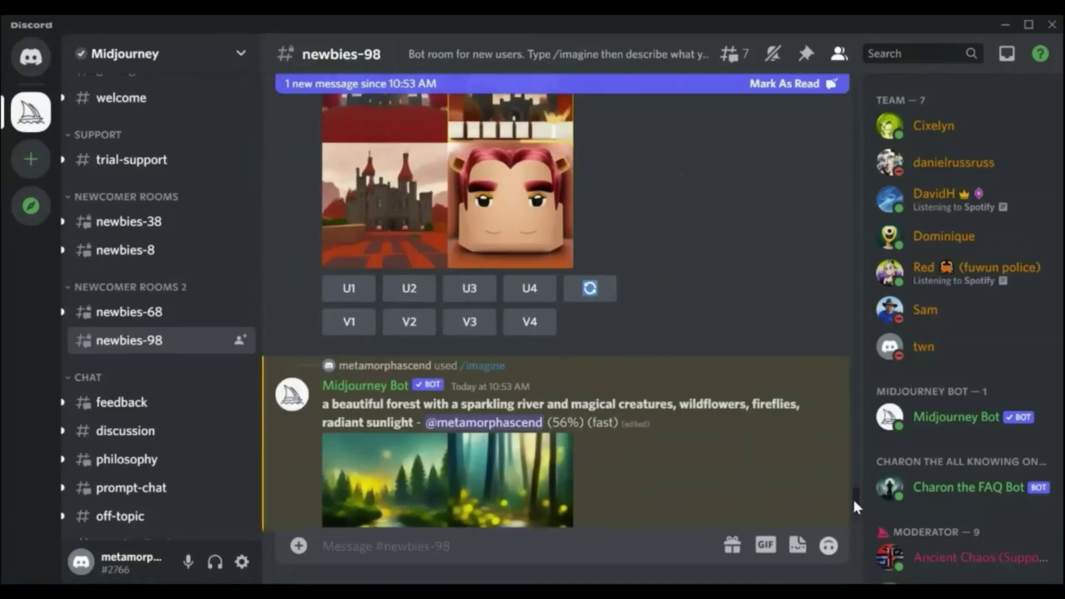
{"action": "scroll", "coordinate": [851, 499], "scroll_direction": "up", "scroll_amount": 7}
{"action": "scroll", "coordinate": [851, 498], "scroll_direction": "down", "scroll_amount": 4}
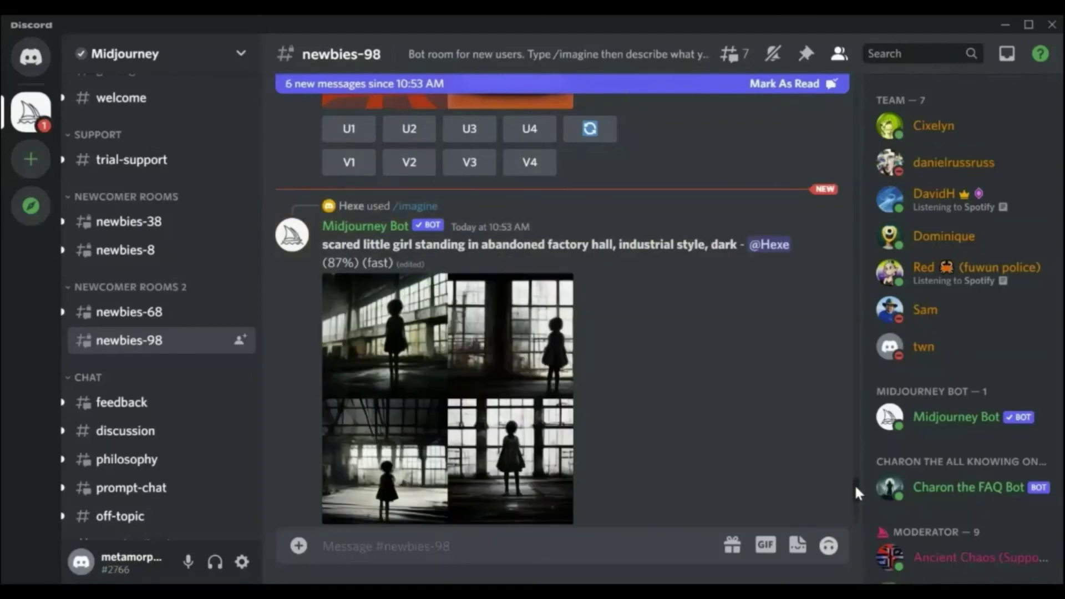
{"action": "scroll", "coordinate": [854, 490], "scroll_direction": "down", "scroll_amount": 15}
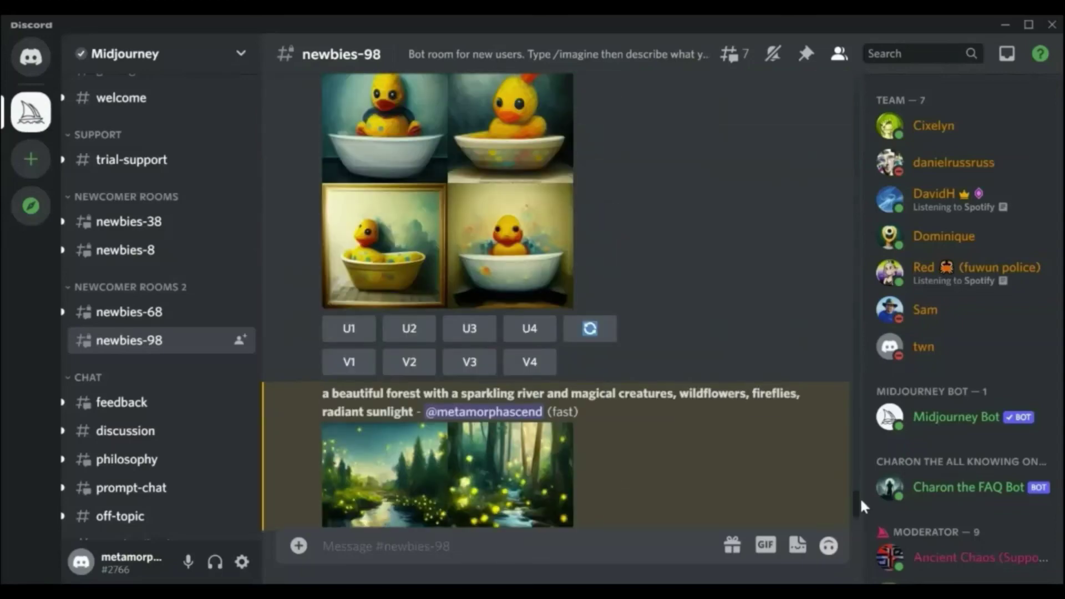
{"action": "scroll", "coordinate": [859, 497], "scroll_direction": "down", "scroll_amount": 3}
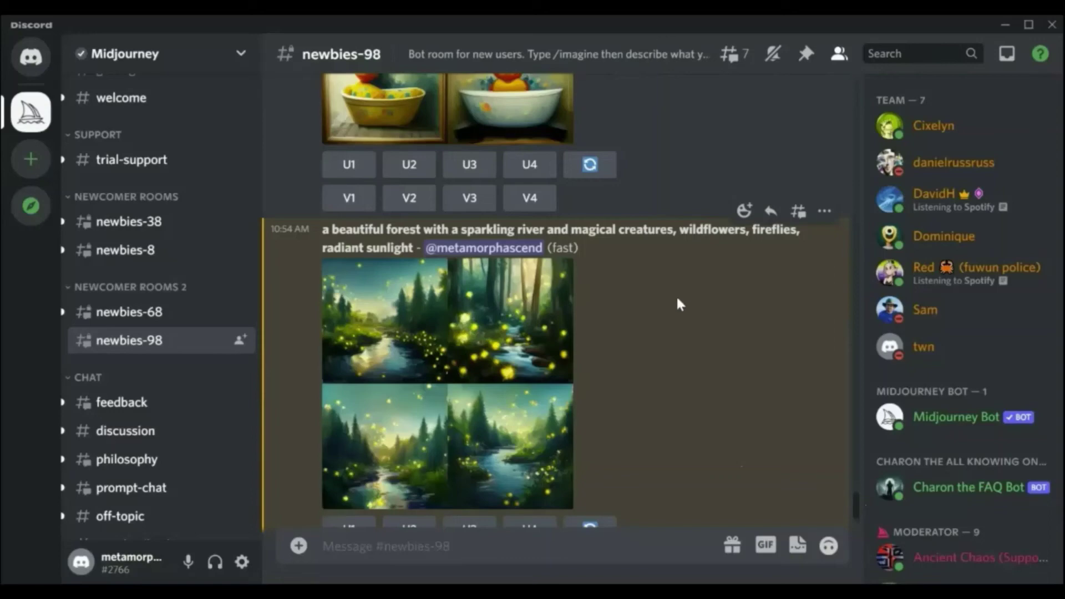
{"action": "left_click_drag", "start_coordinate": [416, 248], "coordinate": [322, 230]}
{"action": "left_click", "coordinate": [435, 376]}
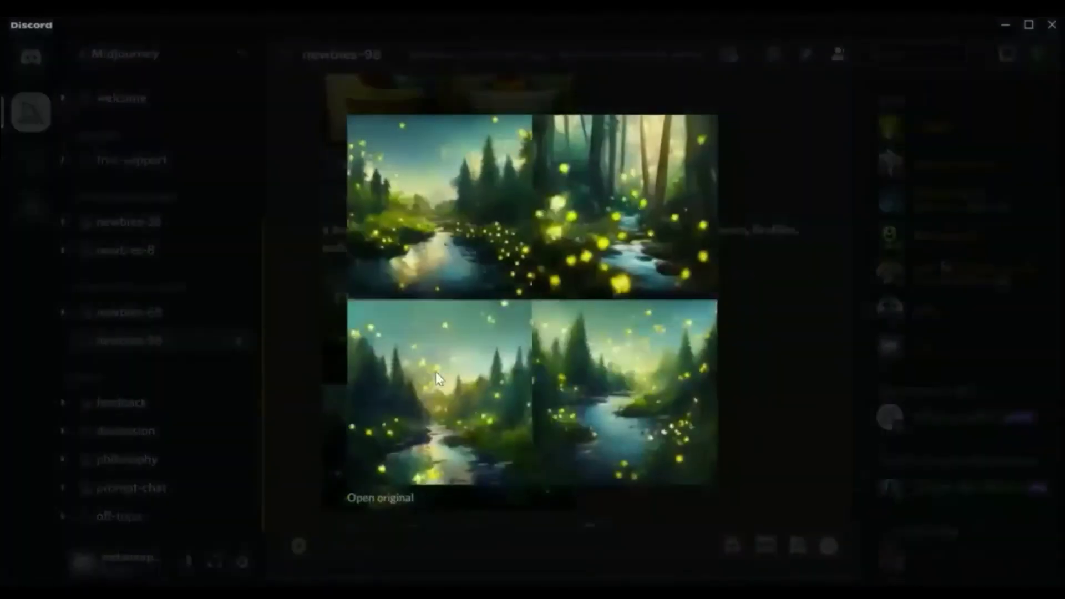
{"action": "left_click", "coordinate": [893, 268]}
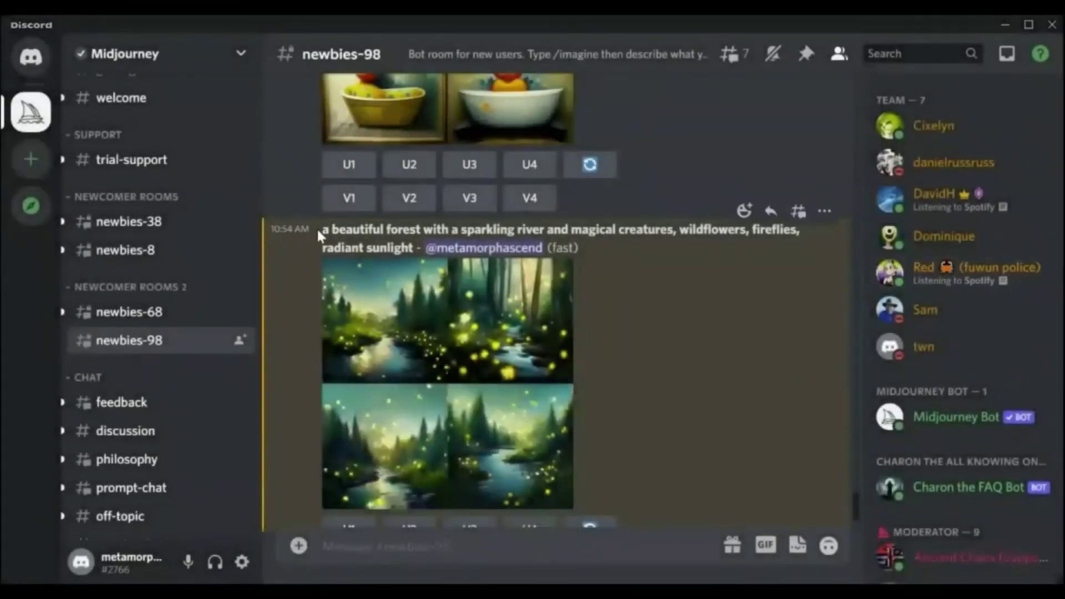
Copy the full wildflowers, fireflies, radiant sunlight prompt text into a new /imagine command
{"action": "left_click_drag", "start_coordinate": [324, 230], "coordinate": [416, 250]}
{"action": "key", "text": "ctrl+c"}
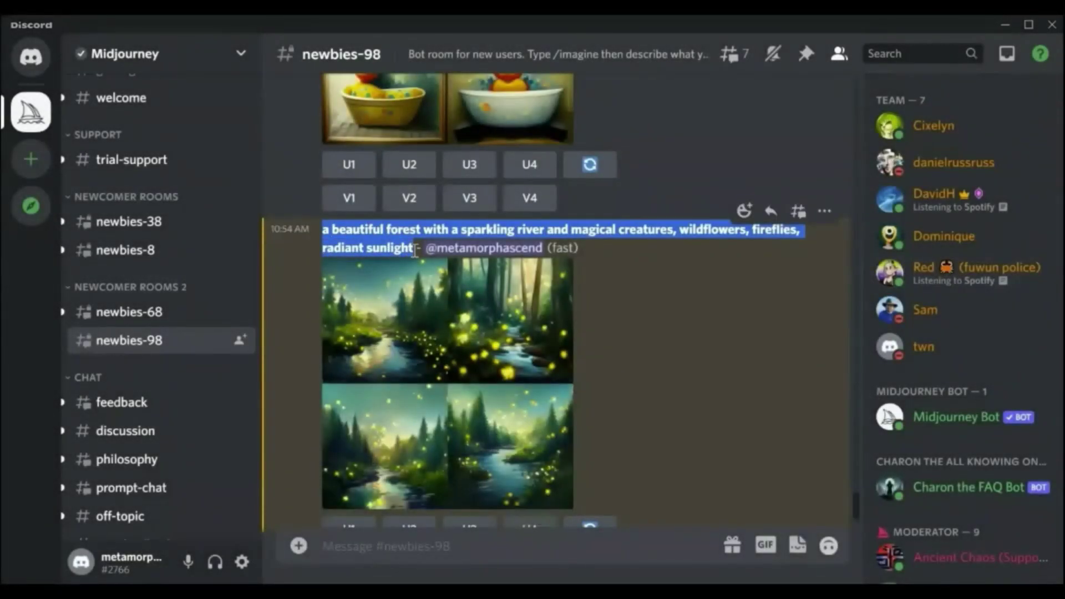
{"action": "scroll", "coordinate": [853, 517], "scroll_direction": "down", "scroll_amount": 5}
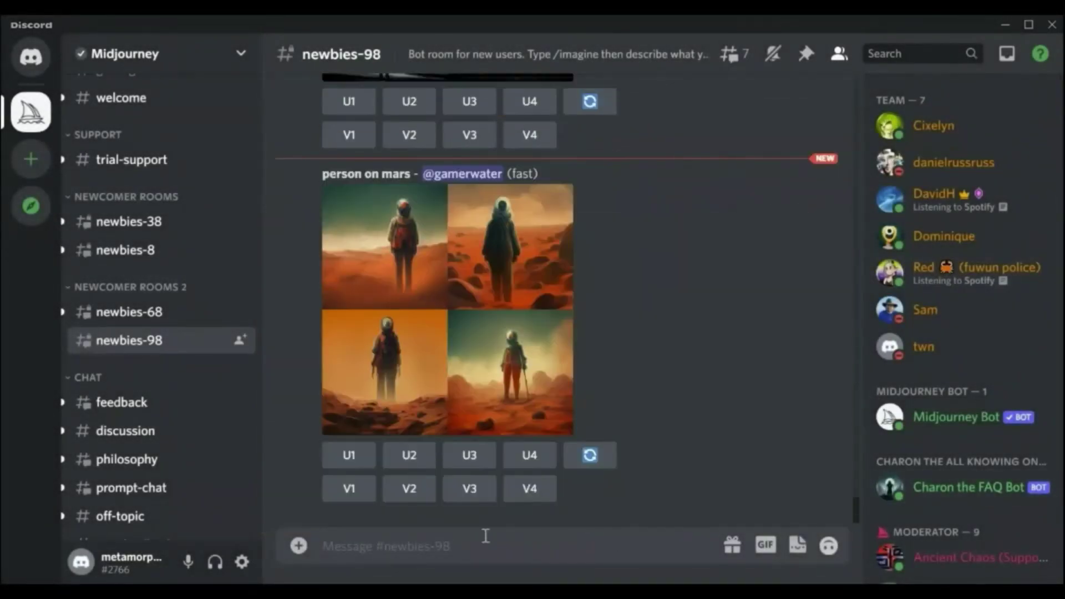
{"action": "left_click", "coordinate": [392, 547]}
{"action": "type", "text": "/"}
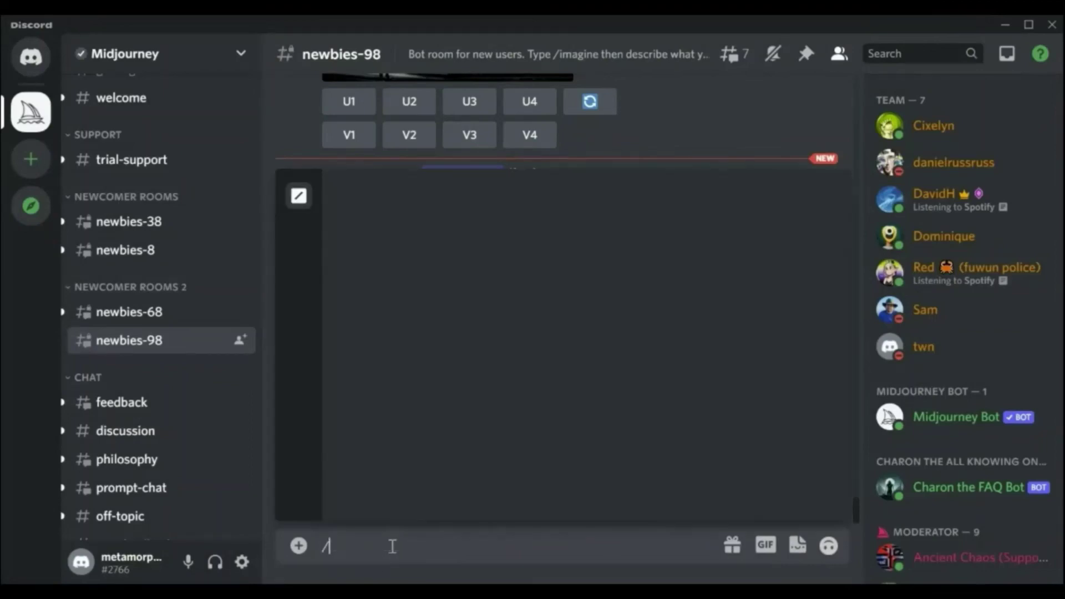
{"action": "left_click", "coordinate": [404, 221]}
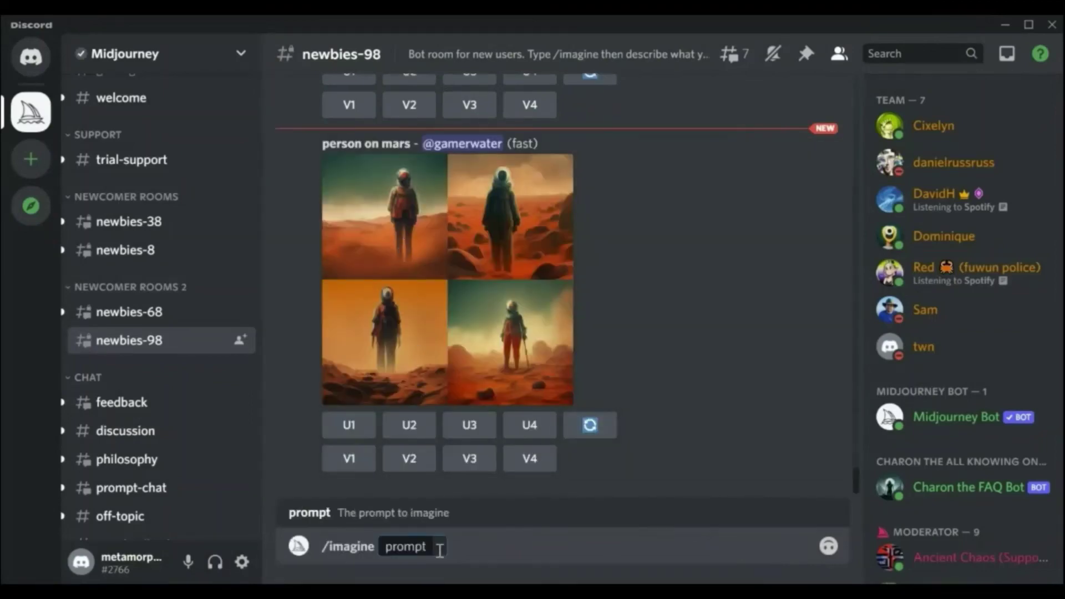
{"action": "key", "text": "ctrl+v"}
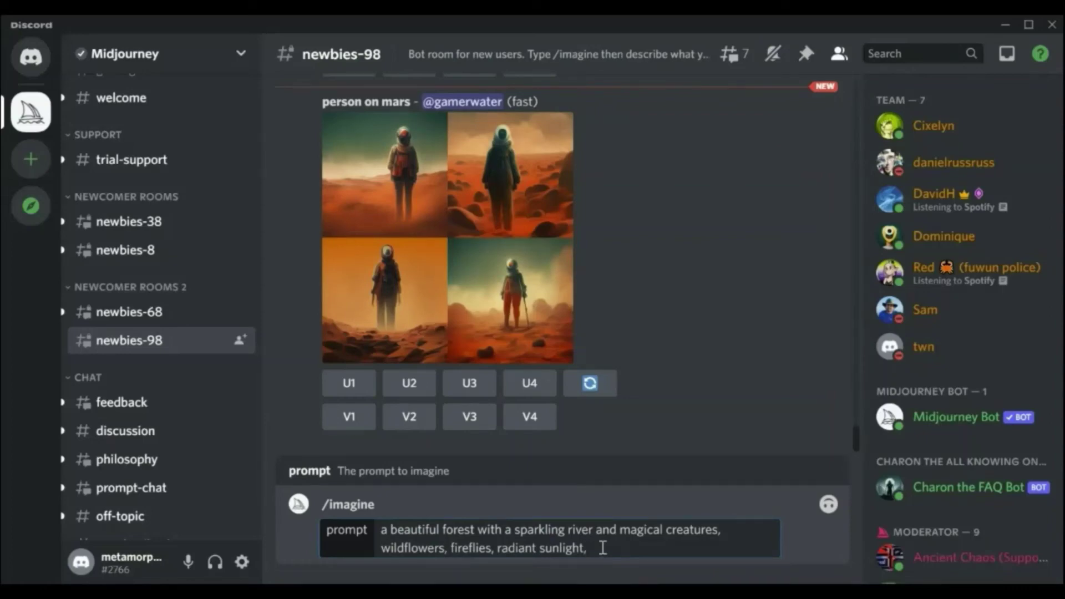
Append ", highly detailed, fractals" to the forest prompt and submit it
{"action": "type", "text": "highly detailed, fracr"}
{"action": "key", "text": "BackSpace"}
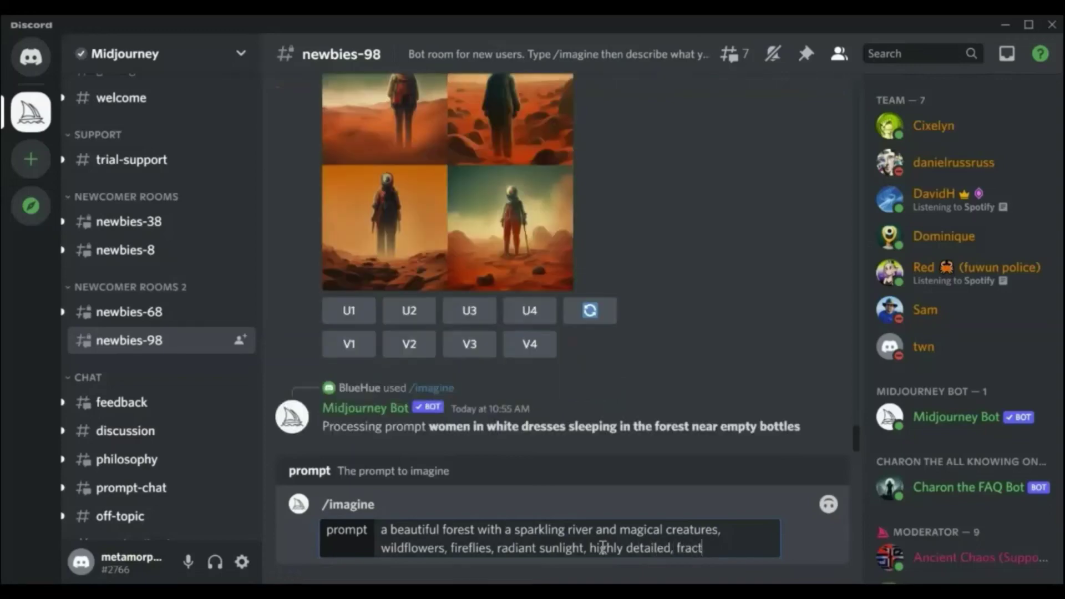
{"action": "type", "text": "tals"}
{"action": "key", "text": "Return"}
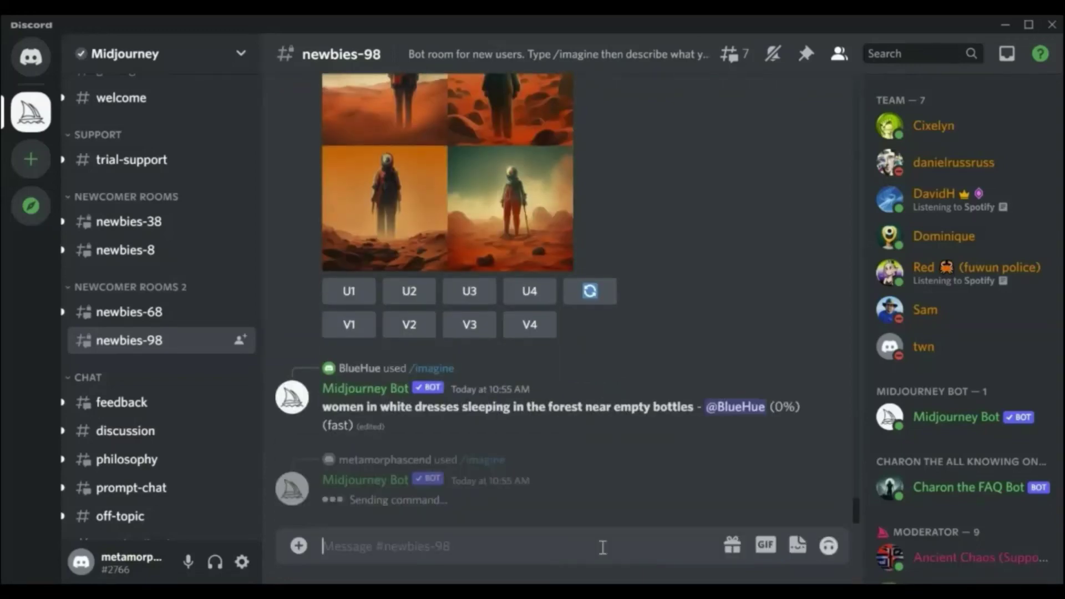
Return to the wildflowers, fireflies and radiant sunlight grid and reroll the whole grid
{"action": "left_click_drag", "start_coordinate": [853, 507], "coordinate": [854, 500]}
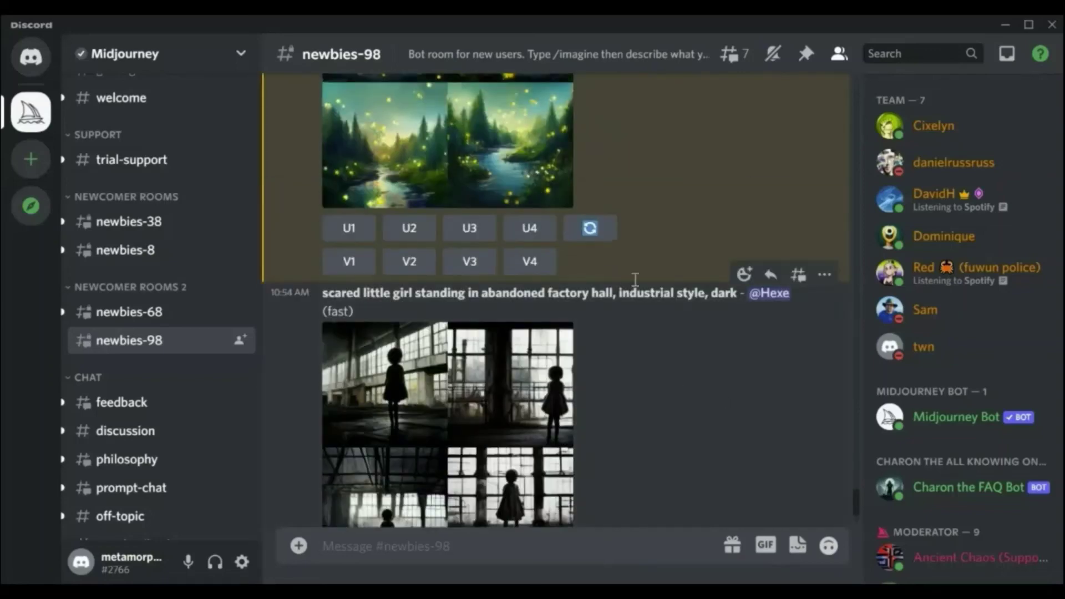
{"action": "left_click", "coordinate": [593, 238]}
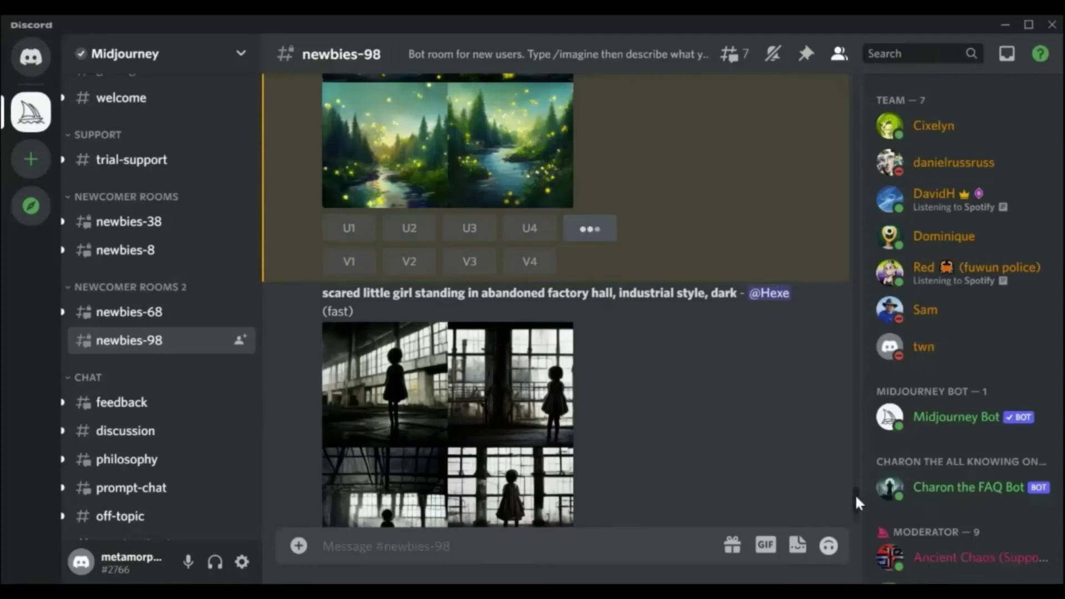
{"action": "mouse_move", "coordinate": [854, 494]}
{"action": "left_mouse_down"}
{"action": "mouse_move", "coordinate": [856, 509]}
{"action": "mouse_move", "coordinate": [855, 485]}
{"action": "left_mouse_up"}
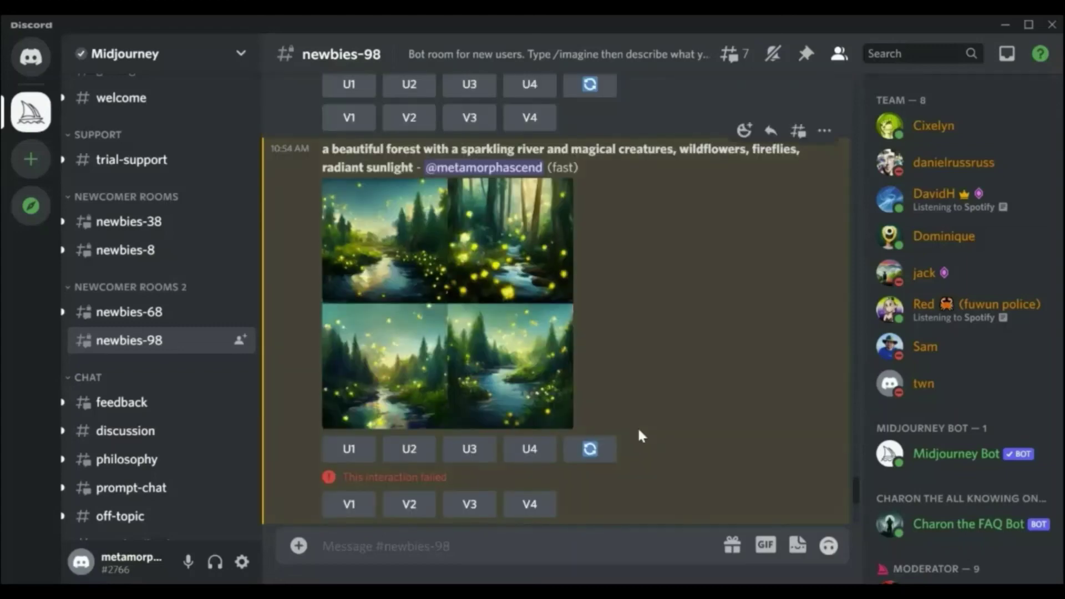
{"action": "left_click", "coordinate": [590, 449]}
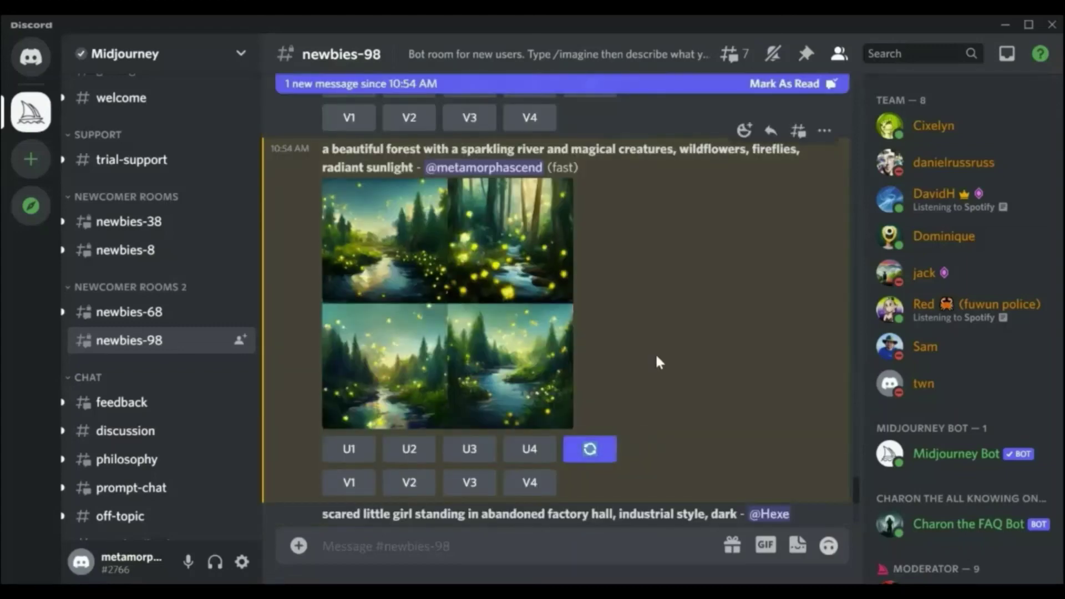
Find the finished highly detailed, fractals forest grid and view it enlarged
{"action": "left_click_drag", "start_coordinate": [855, 484], "coordinate": [853, 500]}
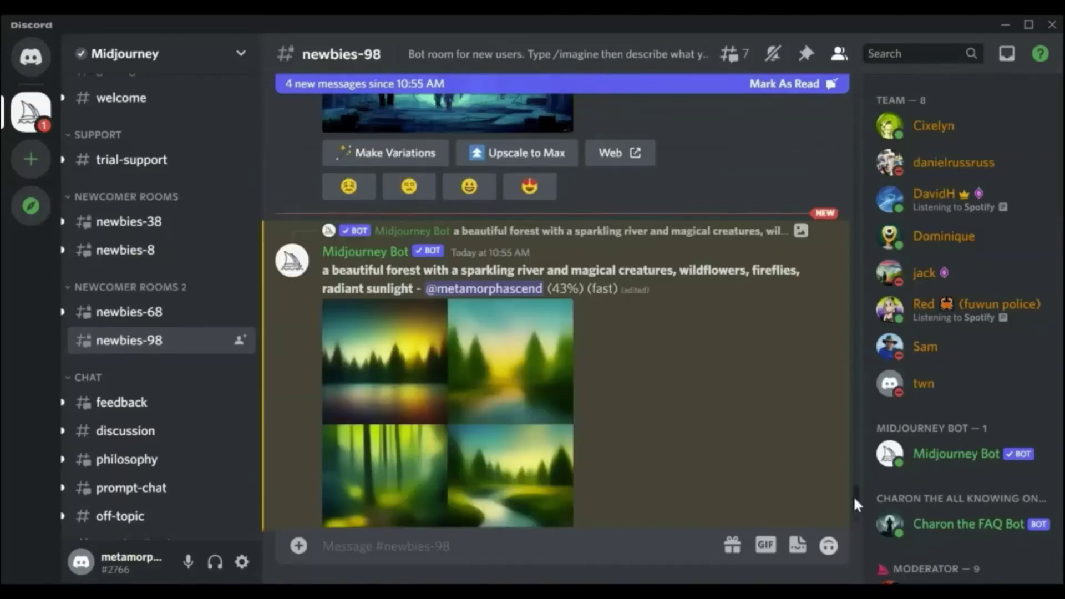
{"action": "left_click_drag", "start_coordinate": [854, 497], "coordinate": [854, 514]}
{"action": "scroll", "coordinate": [855, 499], "scroll_direction": "up", "scroll_amount": 5}
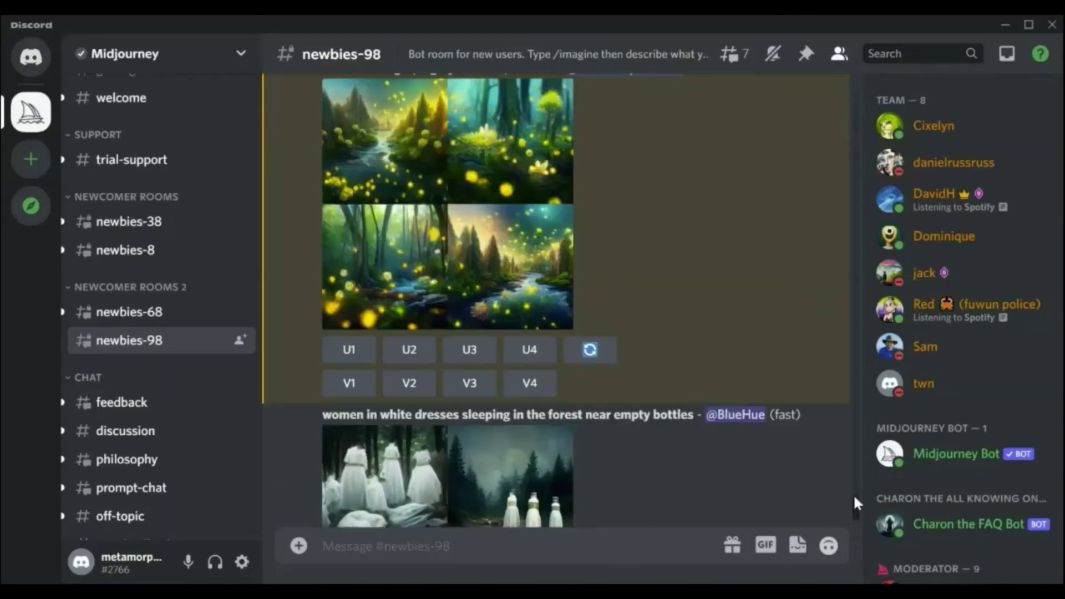
{"action": "scroll", "coordinate": [853, 491], "scroll_direction": "up", "scroll_amount": 2}
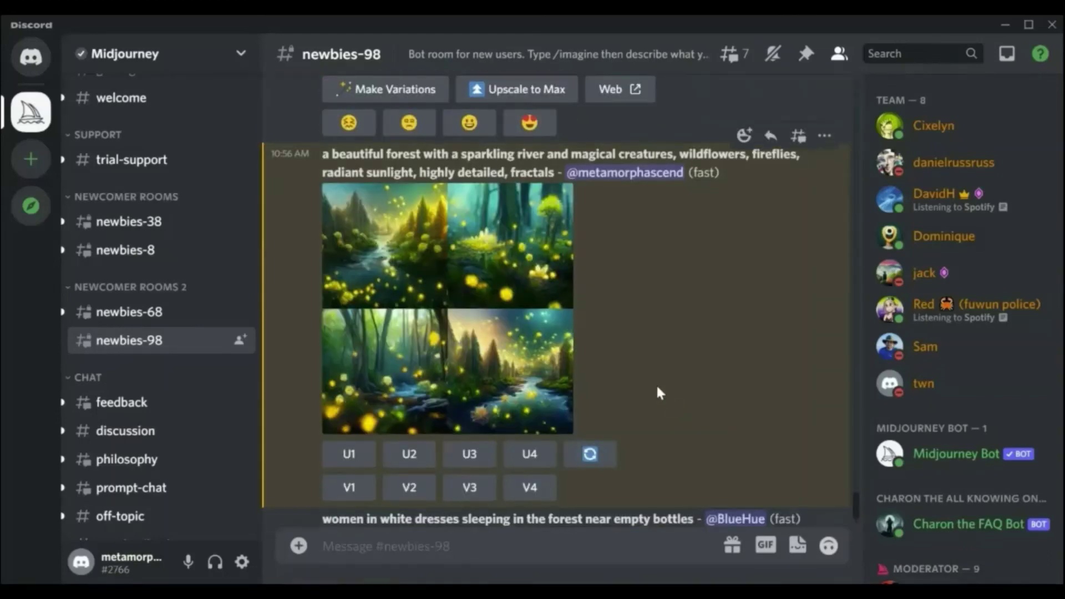
{"action": "left_click", "coordinate": [498, 267]}
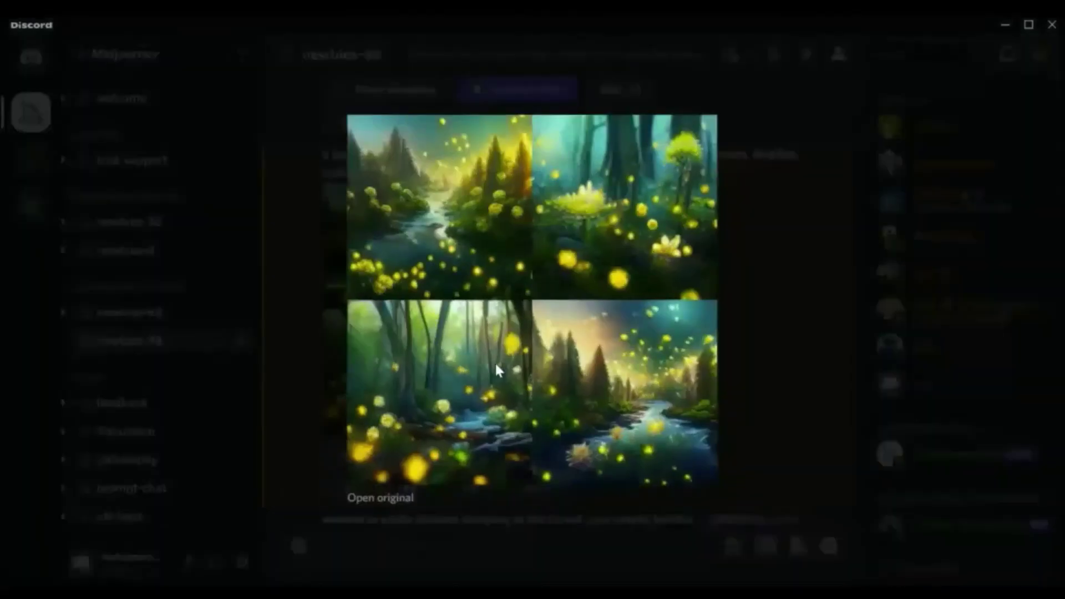
{"action": "left_click", "coordinate": [784, 246]}
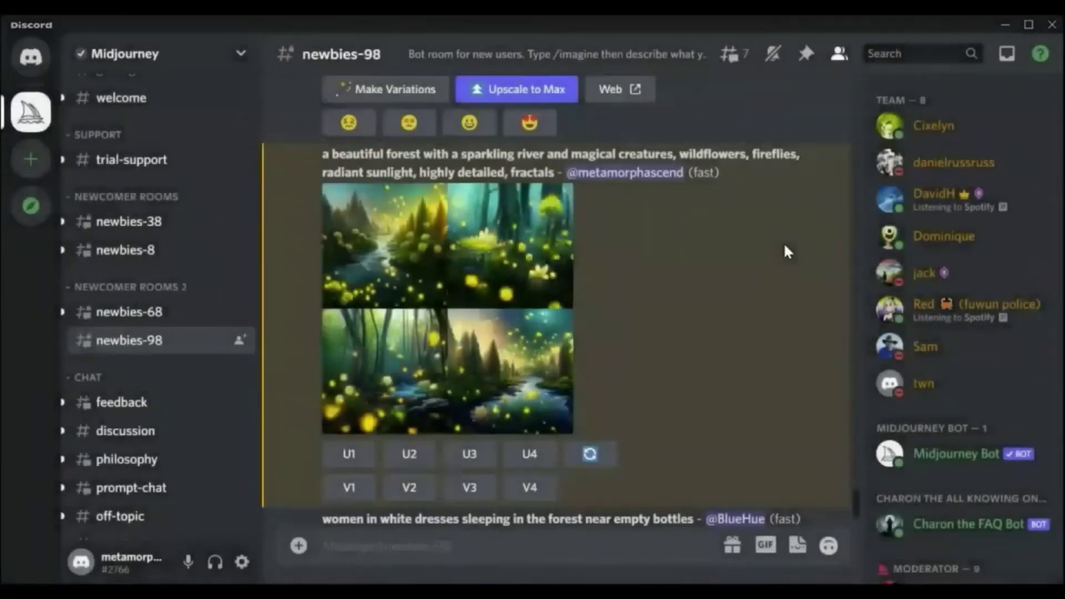
View the fractals forest grid enlarged once more and go to the rerolled radiant sunlight grid
{"action": "mouse_move", "coordinate": [854, 498]}
{"action": "left_mouse_down"}
{"action": "mouse_move", "coordinate": [850, 484]}
{"action": "mouse_move", "coordinate": [857, 495]}
{"action": "left_mouse_up"}
{"action": "left_click", "coordinate": [482, 263]}
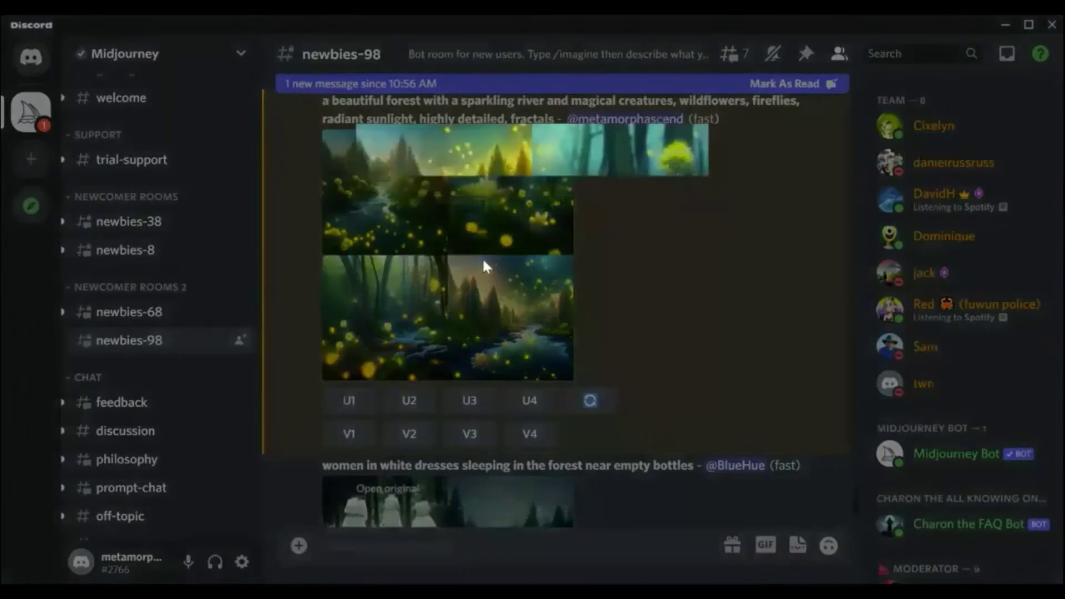
{"action": "left_click", "coordinate": [820, 274]}
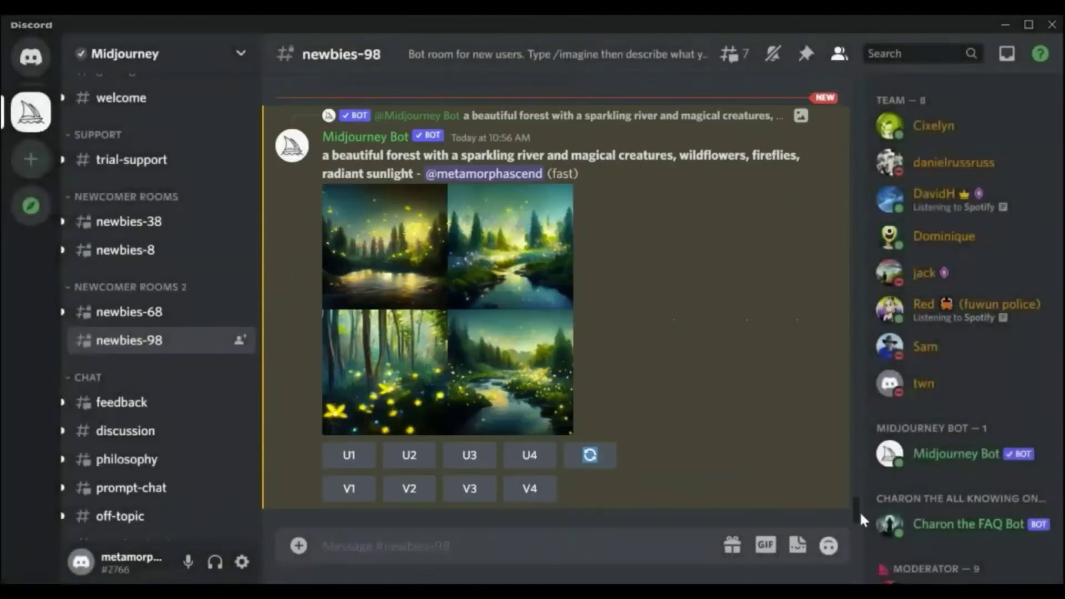
{"action": "scroll", "coordinate": [857, 508], "scroll_direction": "up", "scroll_amount": 2}
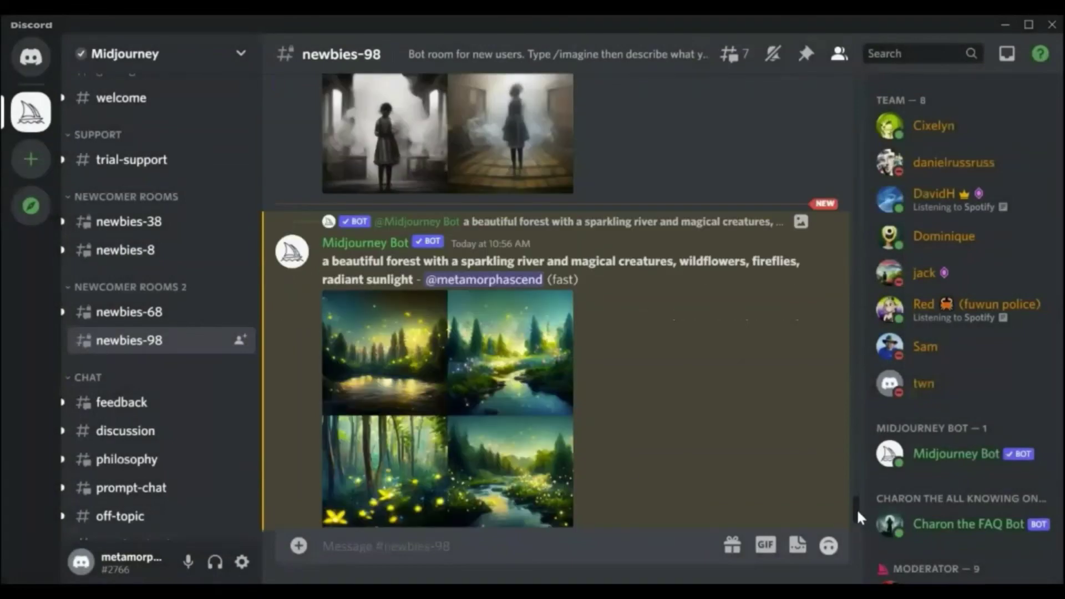
View the rerolled radiant sunlight forest grid enlarged and create variations of its fourth image
{"action": "left_click", "coordinate": [469, 418]}
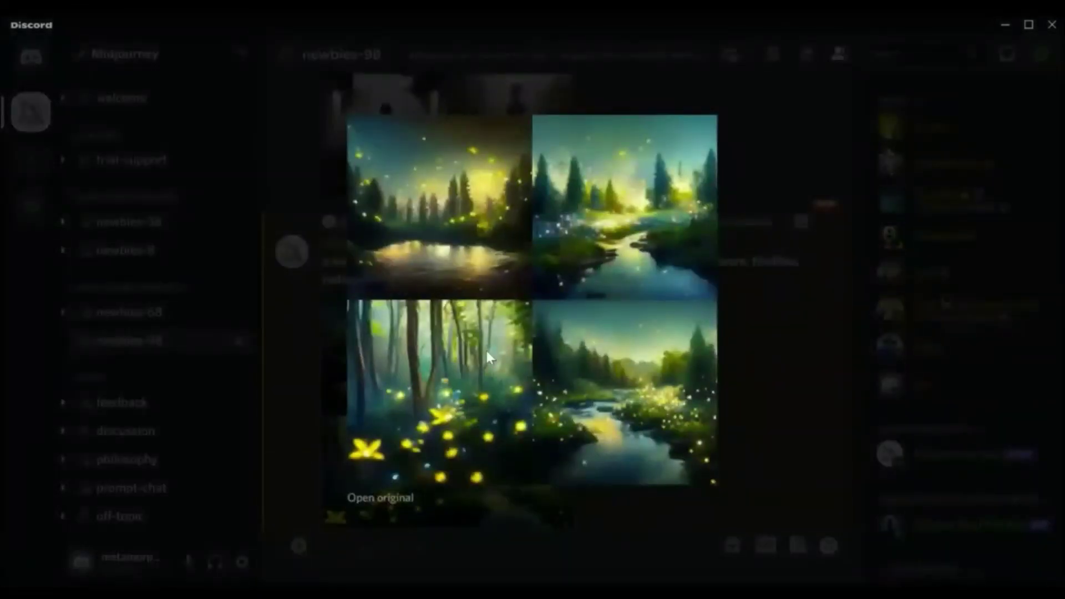
{"action": "left_click", "coordinate": [791, 253]}
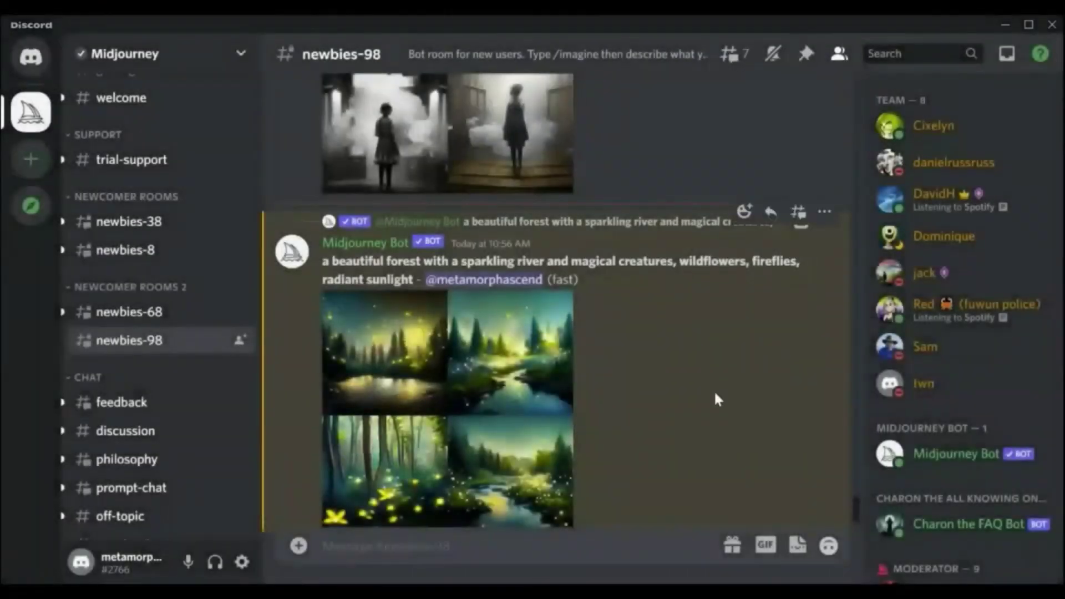
{"action": "scroll", "coordinate": [856, 495], "scroll_direction": "down", "scroll_amount": 9}
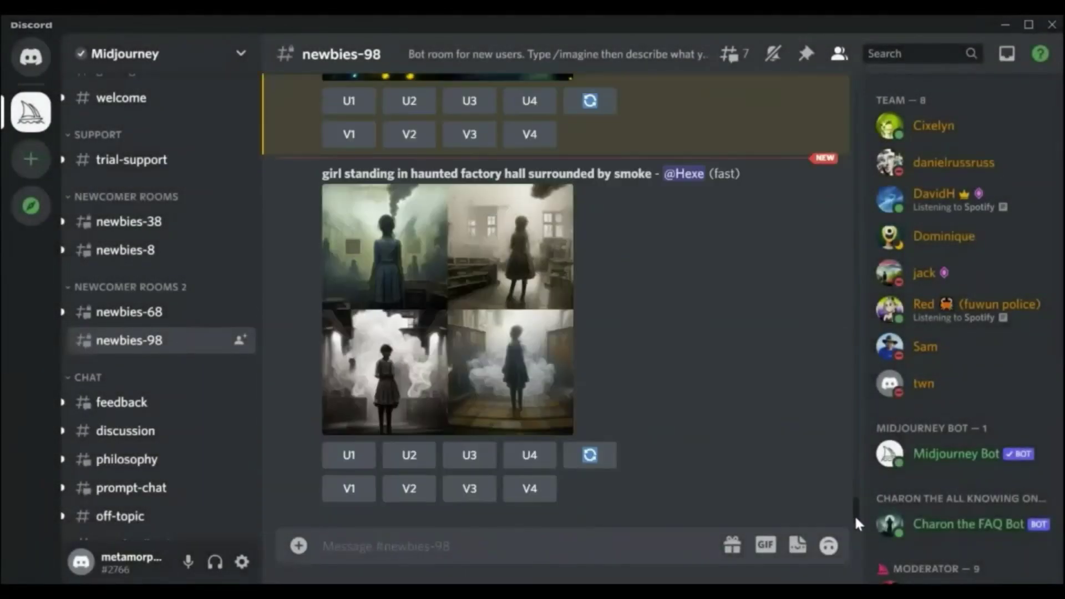
{"action": "scroll", "coordinate": [855, 498], "scroll_direction": "up", "scroll_amount": 5}
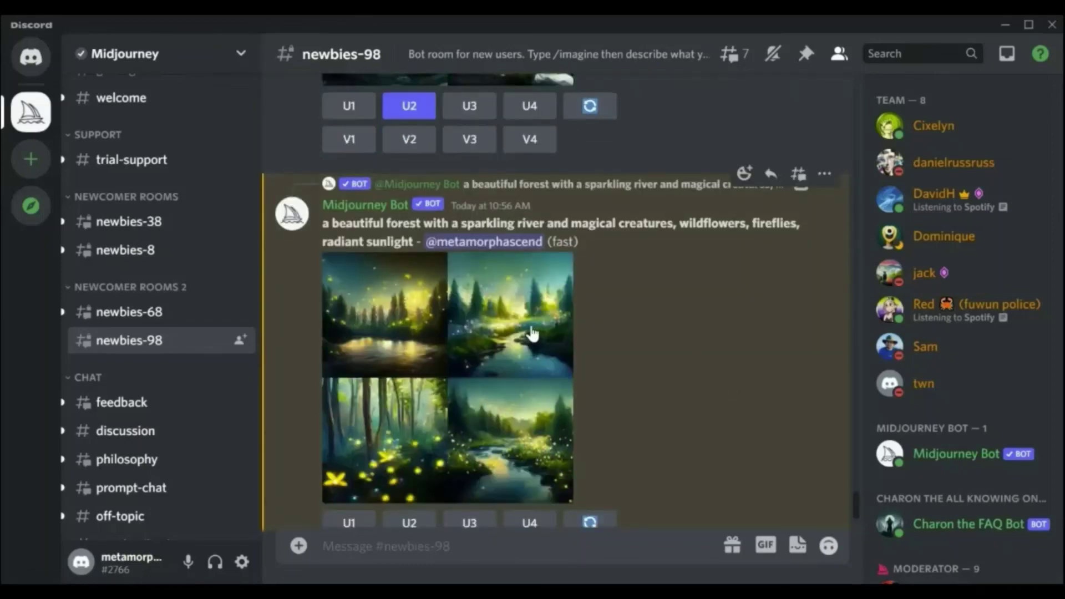
{"action": "scroll", "coordinate": [743, 460], "scroll_direction": "down", "scroll_amount": 1}
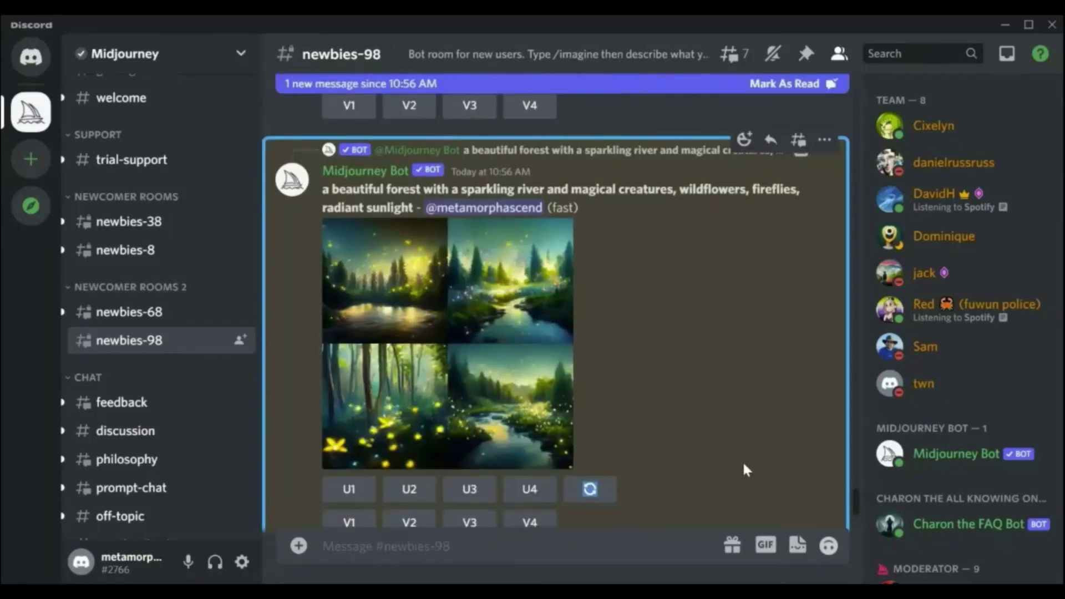
{"action": "scroll", "coordinate": [744, 470], "scroll_direction": "down", "scroll_amount": 5}
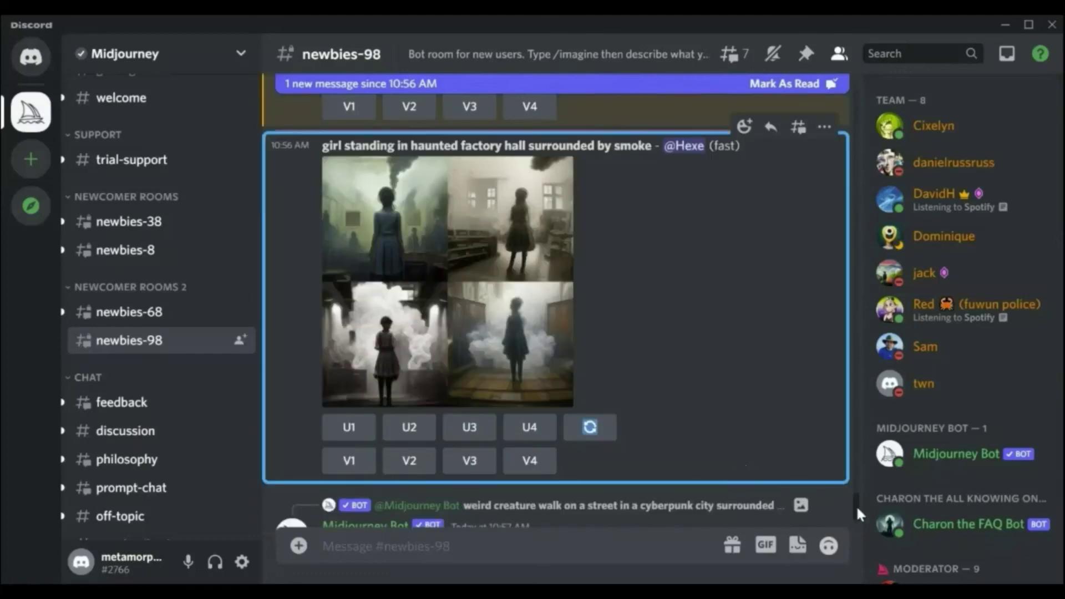
{"action": "scroll", "coordinate": [856, 504], "scroll_direction": "up", "scroll_amount": 5}
{"action": "scroll", "coordinate": [857, 500], "scroll_direction": "down", "scroll_amount": 4}
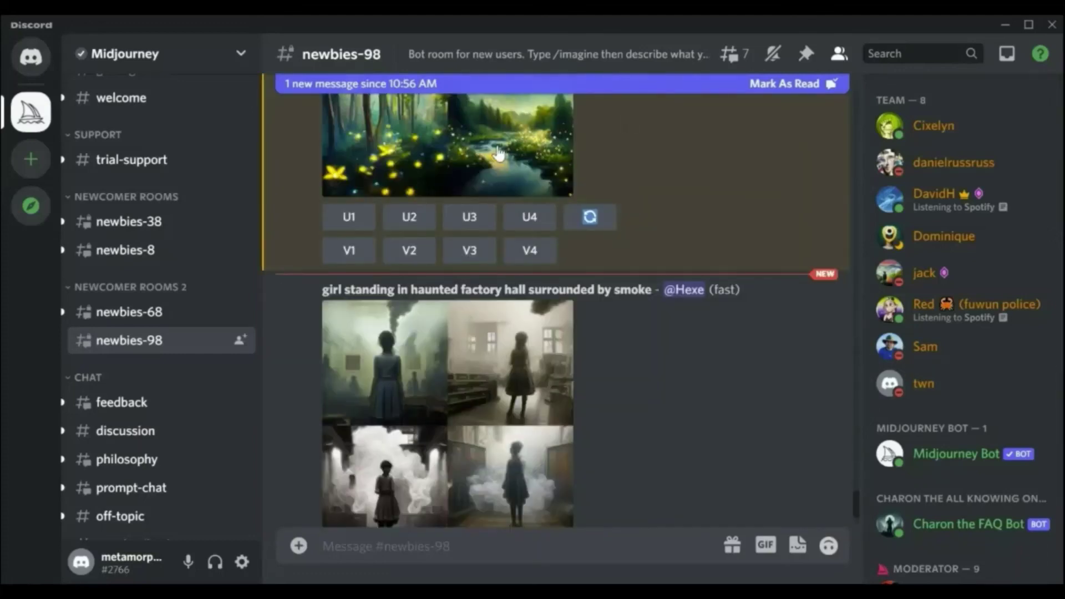
{"action": "left_click", "coordinate": [525, 256]}
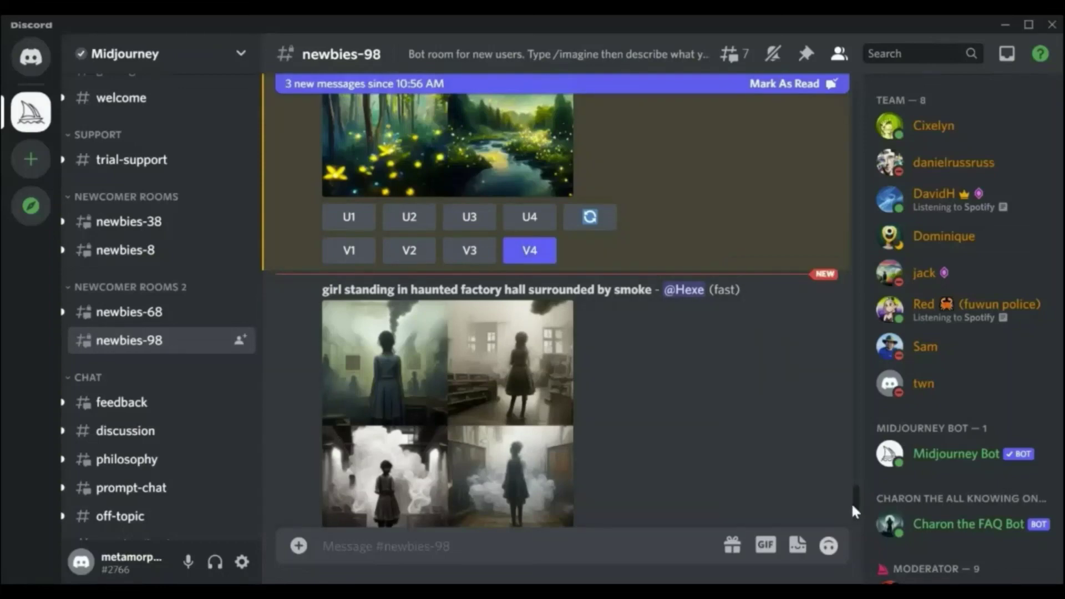
Track the new variations of the fourth forest image in the channel until the grid has finished rendering
{"action": "scroll", "coordinate": [856, 525], "scroll_direction": "down", "scroll_amount": 5}
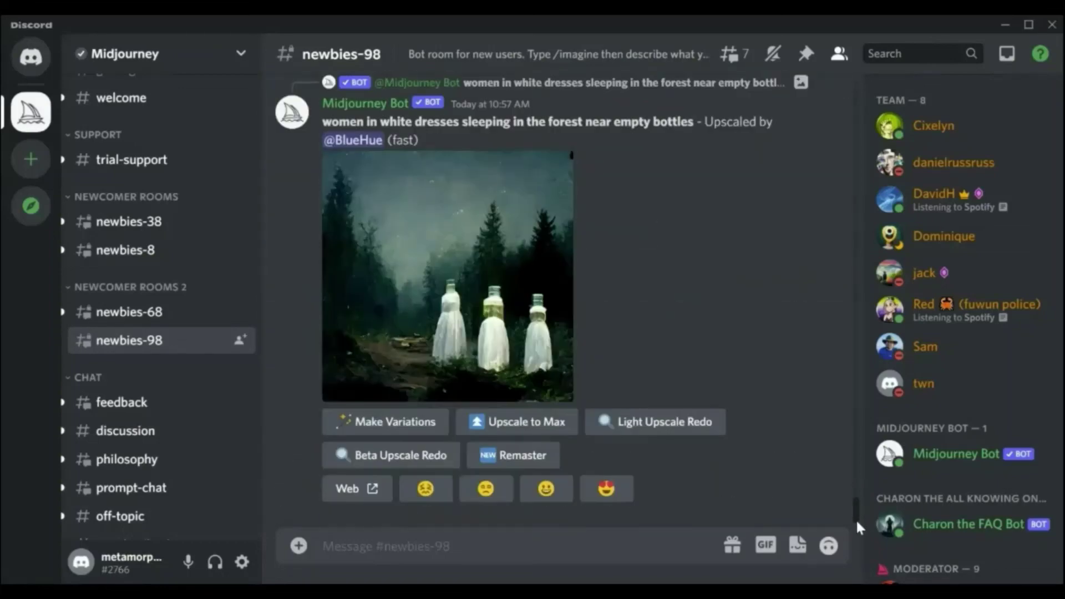
{"action": "scroll", "coordinate": [857, 508], "scroll_direction": "up", "scroll_amount": 6}
{"action": "scroll", "coordinate": [854, 505], "scroll_direction": "down", "scroll_amount": 5}
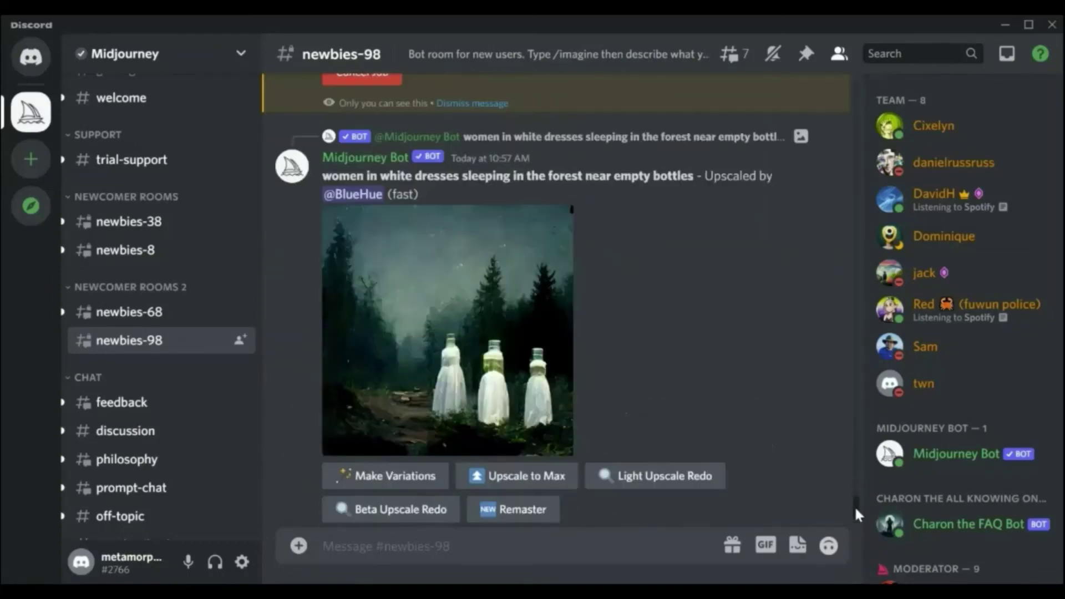
{"action": "scroll", "coordinate": [854, 500], "scroll_direction": "up", "scroll_amount": 5}
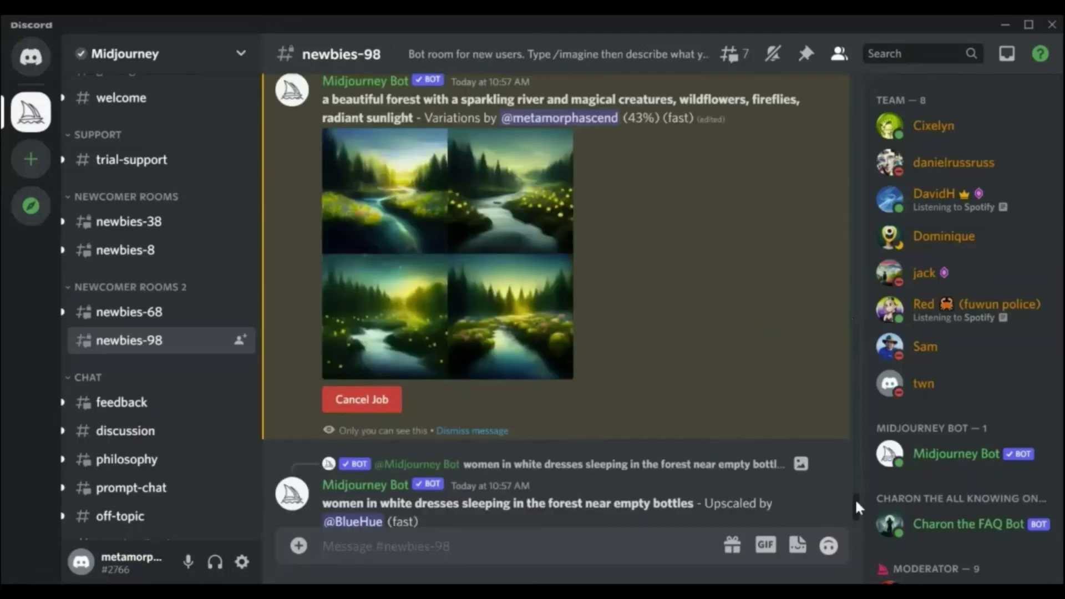
{"action": "scroll", "coordinate": [856, 506], "scroll_direction": "up", "scroll_amount": 2}
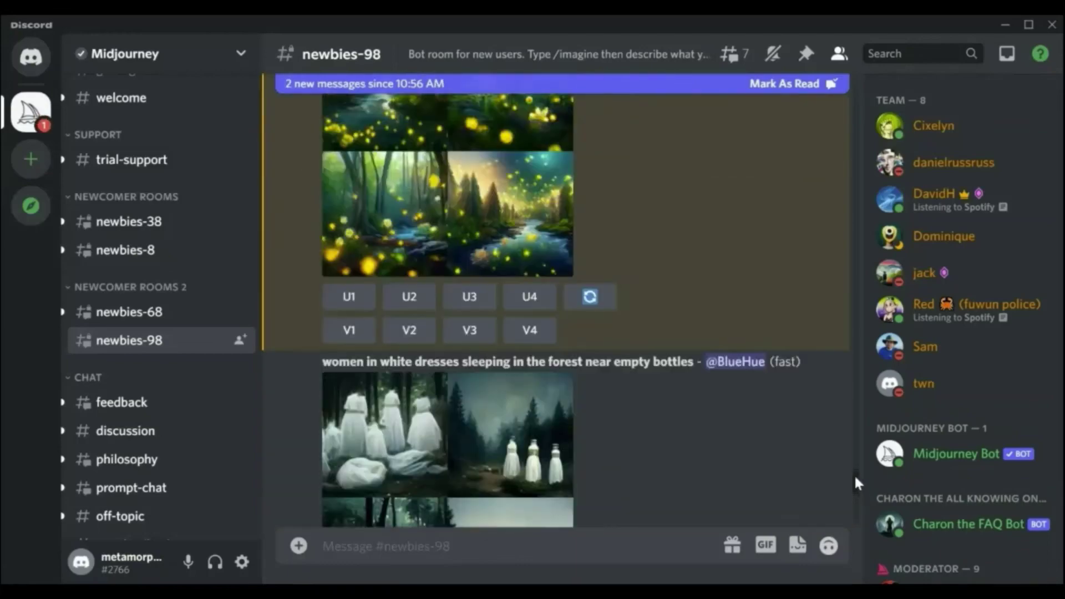
{"action": "scroll", "coordinate": [854, 474], "scroll_direction": "up", "scroll_amount": 5}
{"action": "scroll", "coordinate": [853, 473], "scroll_direction": "down", "scroll_amount": 10}
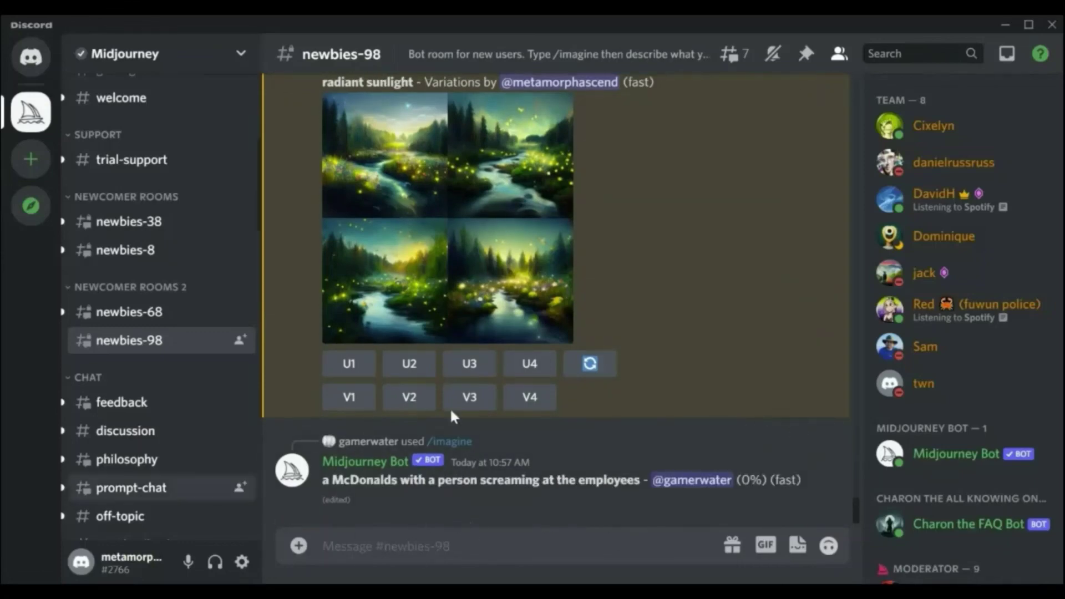
{"action": "scroll", "coordinate": [857, 507], "scroll_direction": "up", "scroll_amount": 5}
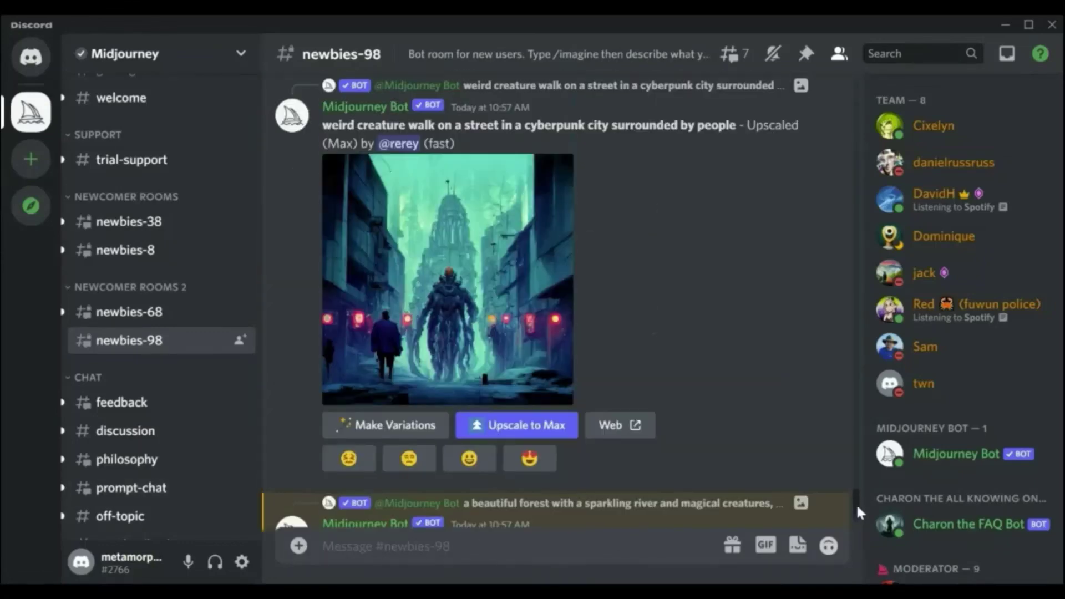
{"action": "scroll", "coordinate": [856, 503], "scroll_direction": "down", "scroll_amount": 8}
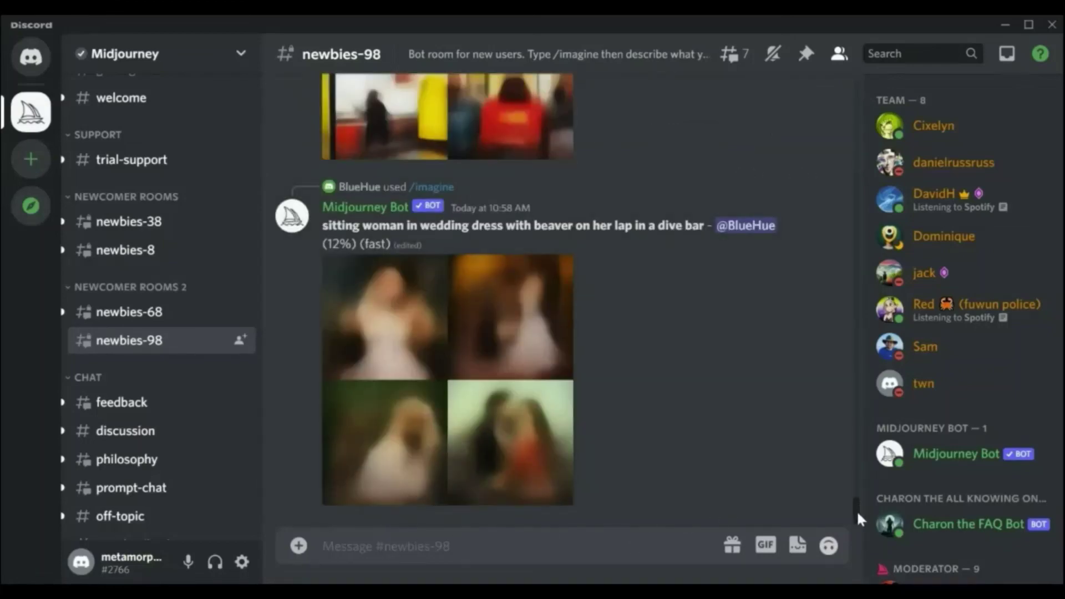
Return to the finished variations grid, view it enlarged and upscale its first image
{"action": "left_click_drag", "start_coordinate": [856, 510], "coordinate": [856, 494]}
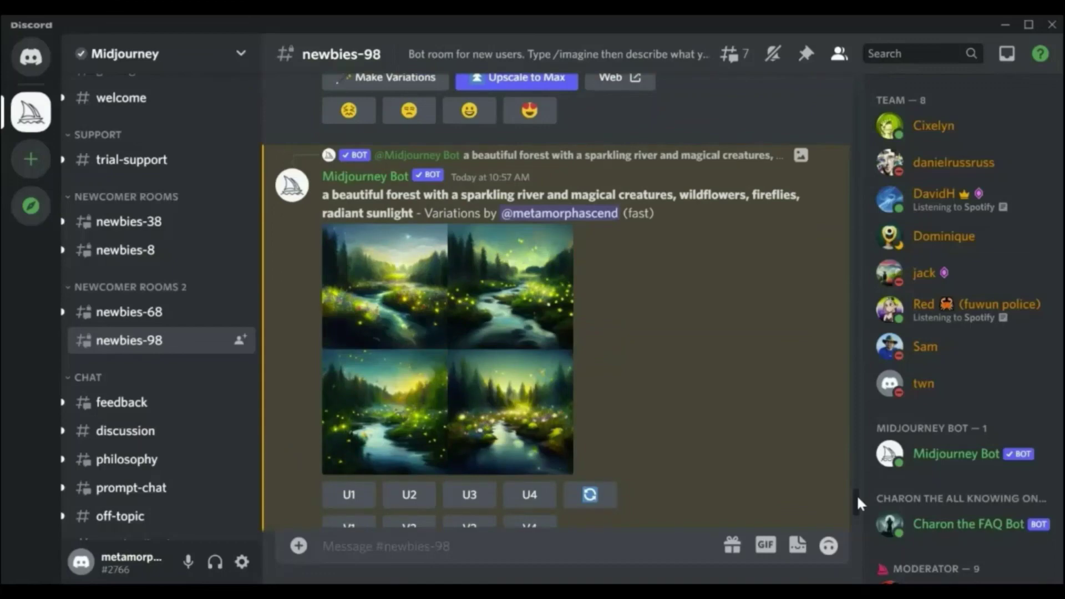
{"action": "left_click", "coordinate": [418, 310]}
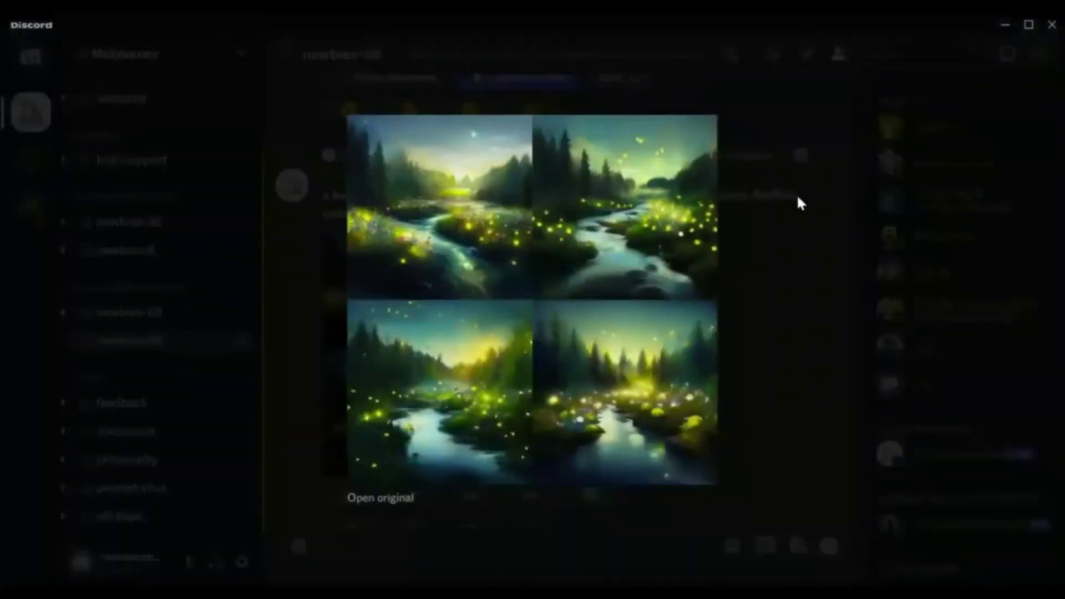
{"action": "left_click", "coordinate": [863, 208]}
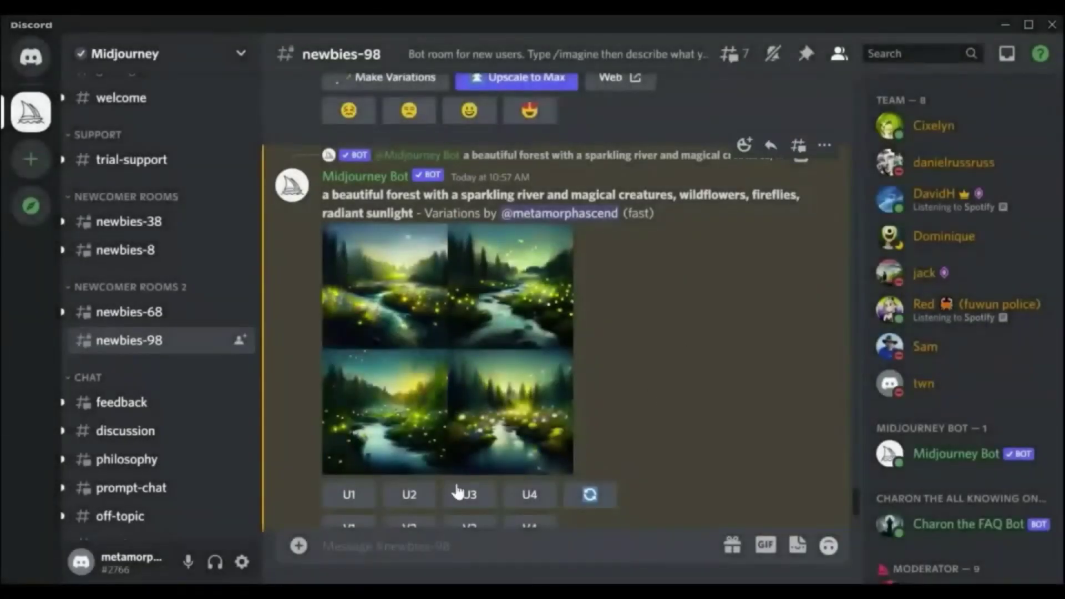
{"action": "left_click", "coordinate": [350, 500]}
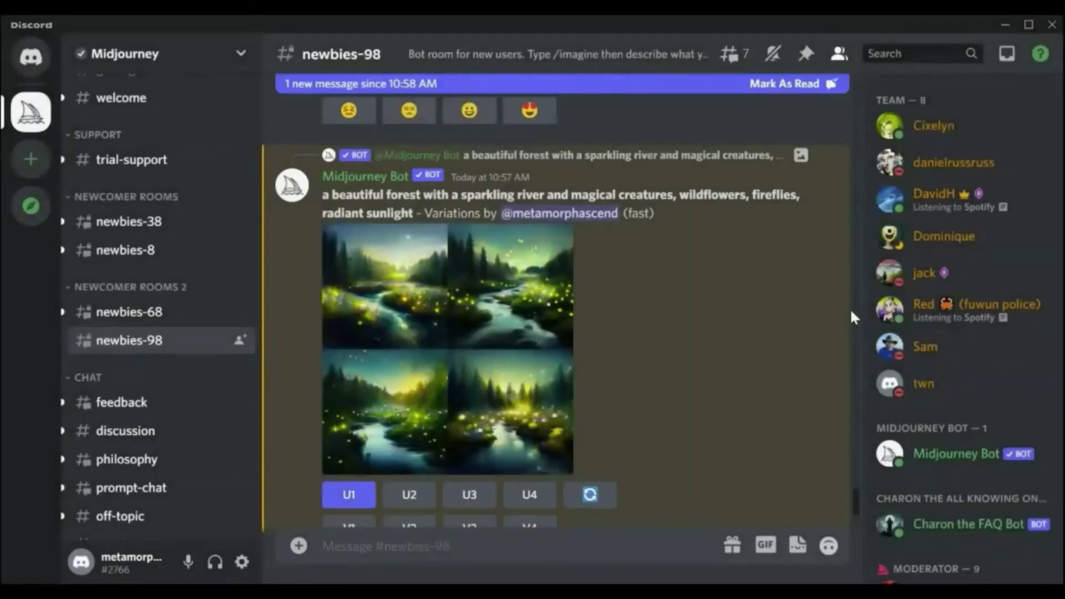
Find the upscaled radiant sunlight forest image in the channel and view it enlarged
{"action": "left_click_drag", "start_coordinate": [852, 490], "coordinate": [853, 513]}
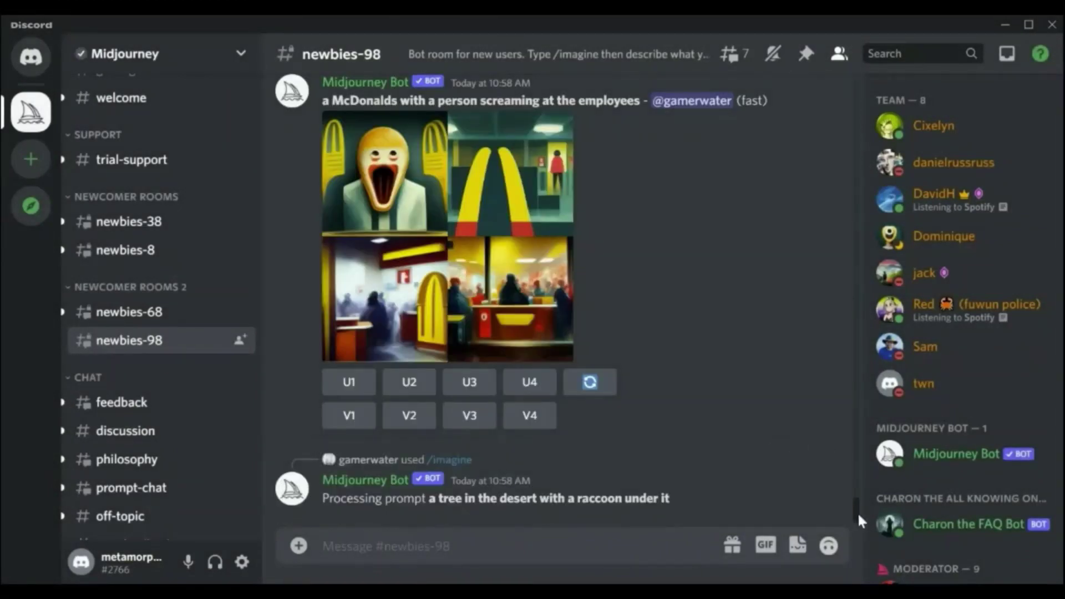
{"action": "left_click_drag", "start_coordinate": [856, 510], "coordinate": [856, 505]}
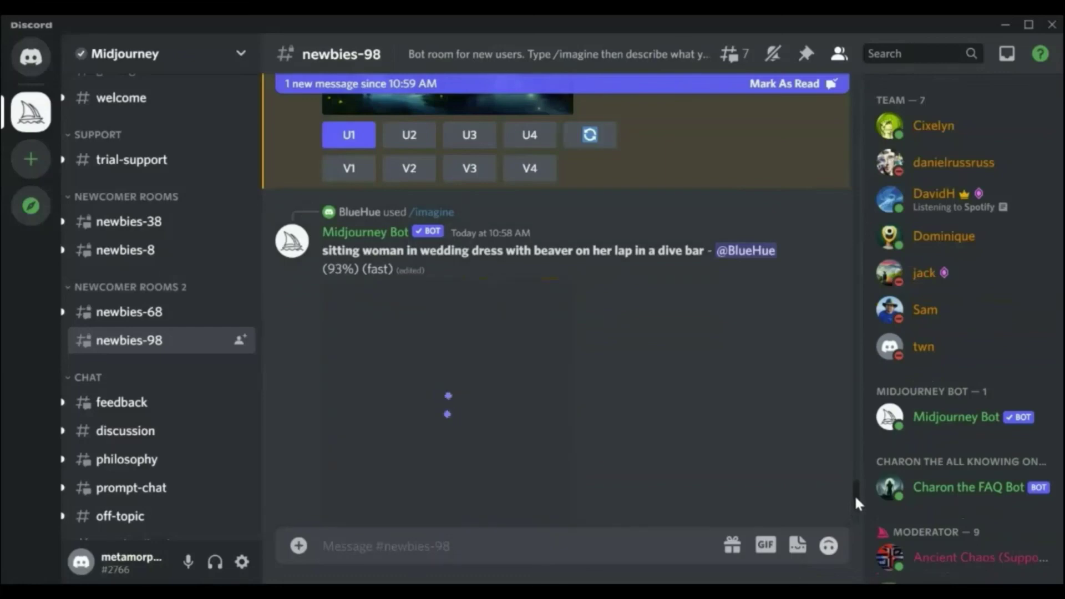
{"action": "left_click_drag", "start_coordinate": [856, 498], "coordinate": [859, 512]}
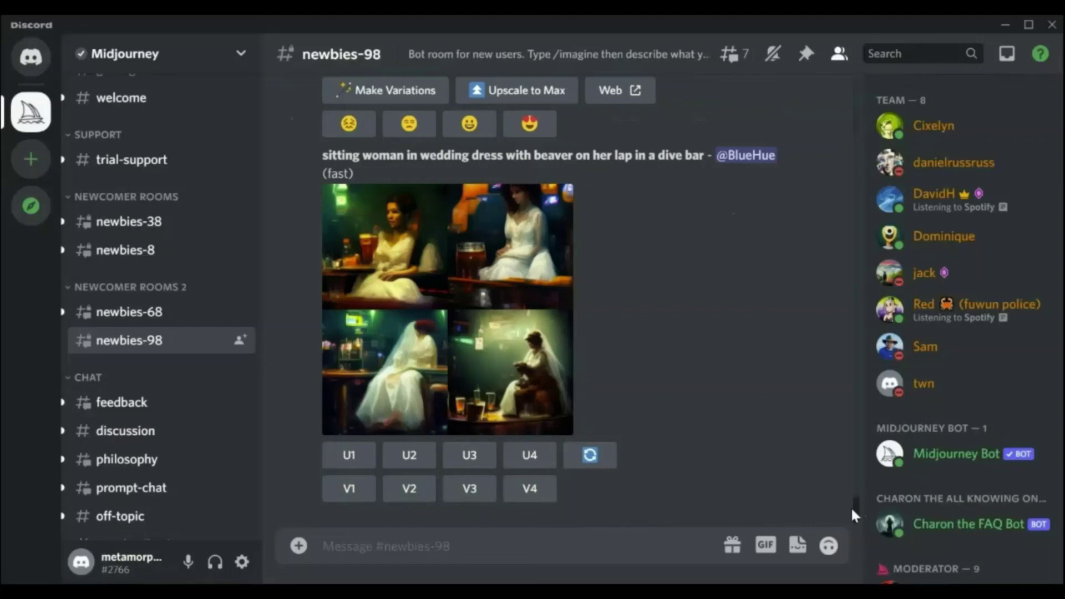
{"action": "left_click_drag", "start_coordinate": [851, 507], "coordinate": [850, 499]}
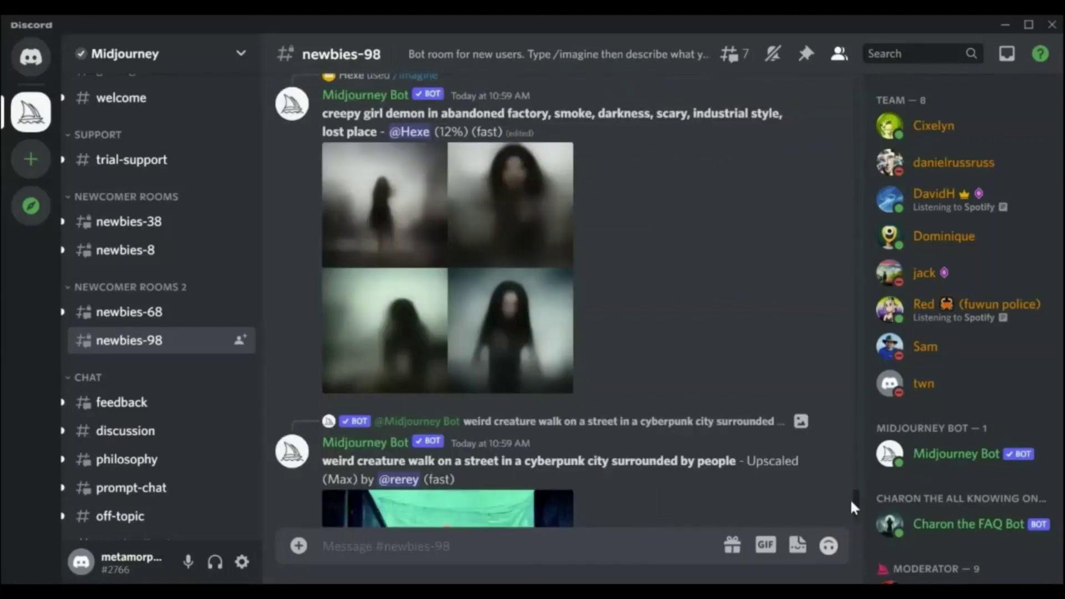
{"action": "scroll", "coordinate": [764, 429], "scroll_direction": "down", "scroll_amount": 3}
{"action": "left_click_drag", "start_coordinate": [853, 519], "coordinate": [852, 496]}
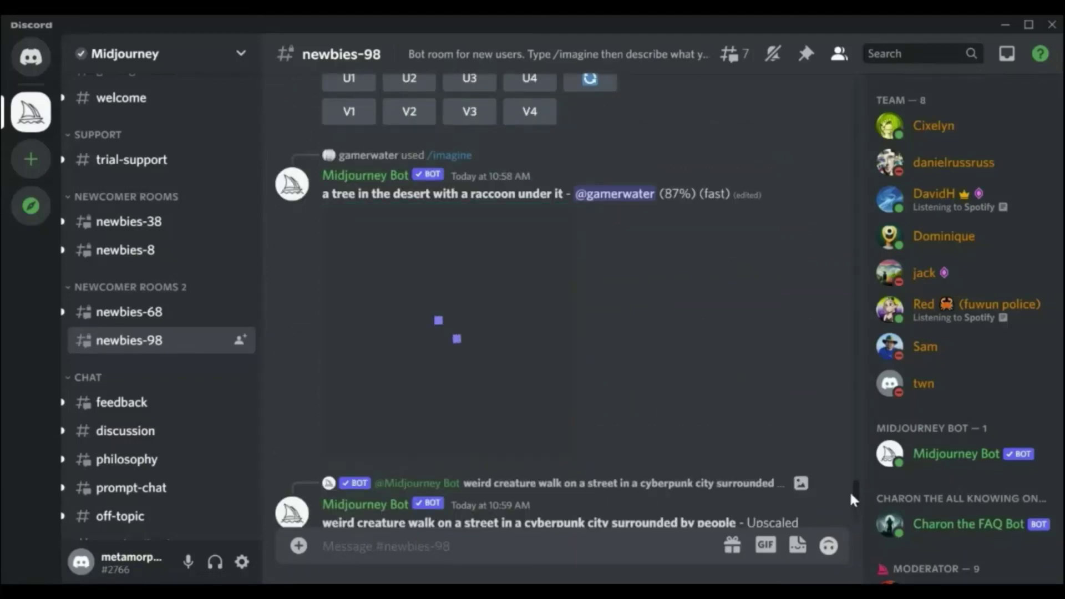
{"action": "mouse_move", "coordinate": [853, 488]}
{"action": "left_mouse_down"}
{"action": "mouse_move", "coordinate": [860, 516]}
{"action": "mouse_move", "coordinate": [844, 480]}
{"action": "mouse_move", "coordinate": [848, 507]}
{"action": "left_mouse_up"}
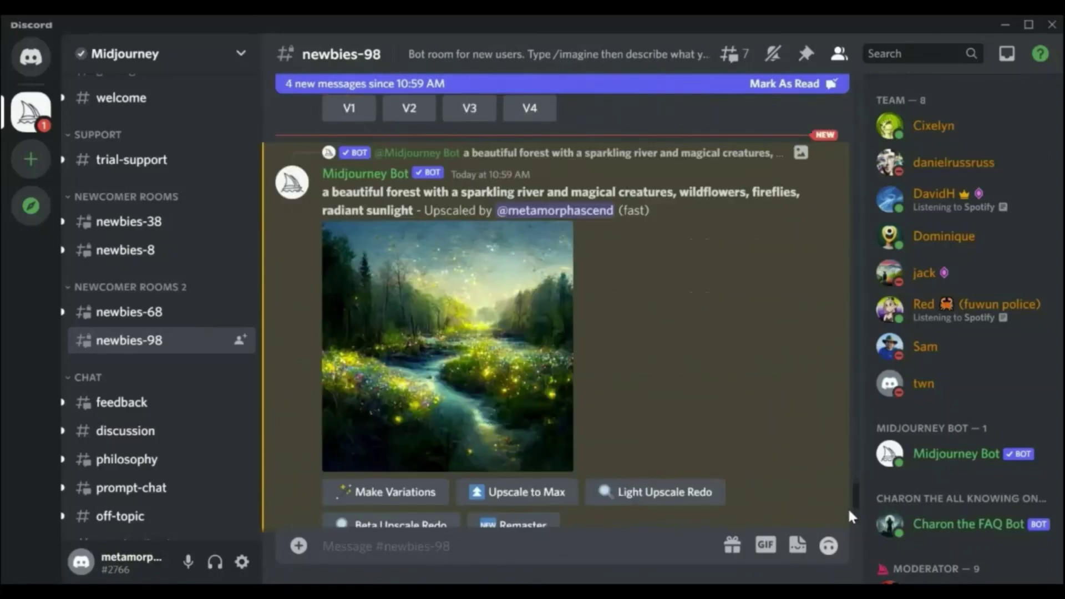
{"action": "left_click", "coordinate": [504, 393]}
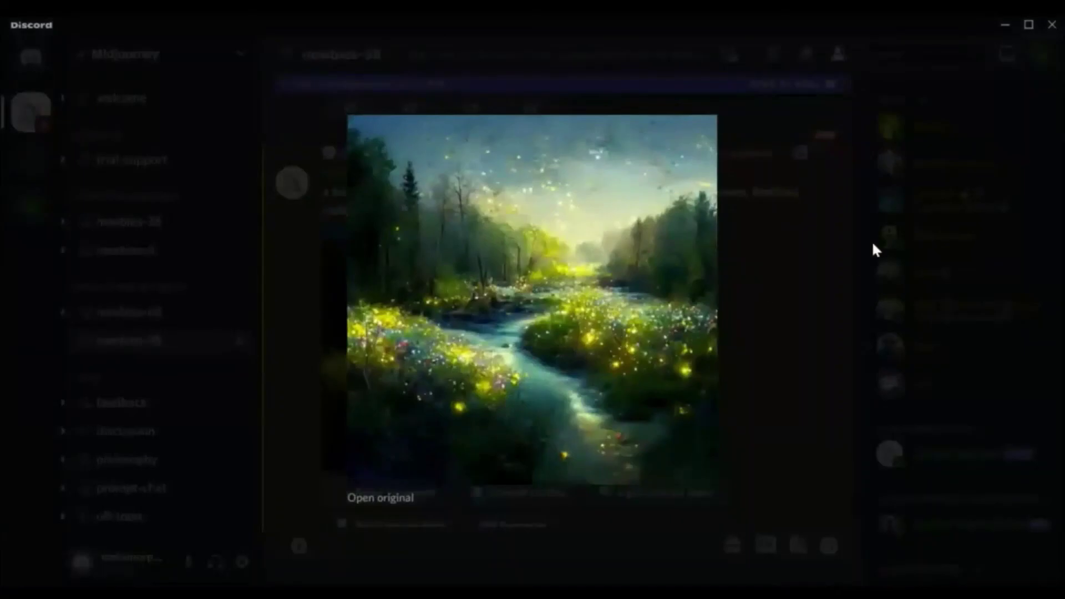
{"action": "left_click", "coordinate": [871, 240]}
Redo the upscale of the radiant sunlight forest image with Beta Upscale Redo
{"action": "scroll", "coordinate": [856, 487], "scroll_direction": "down", "scroll_amount": 2}
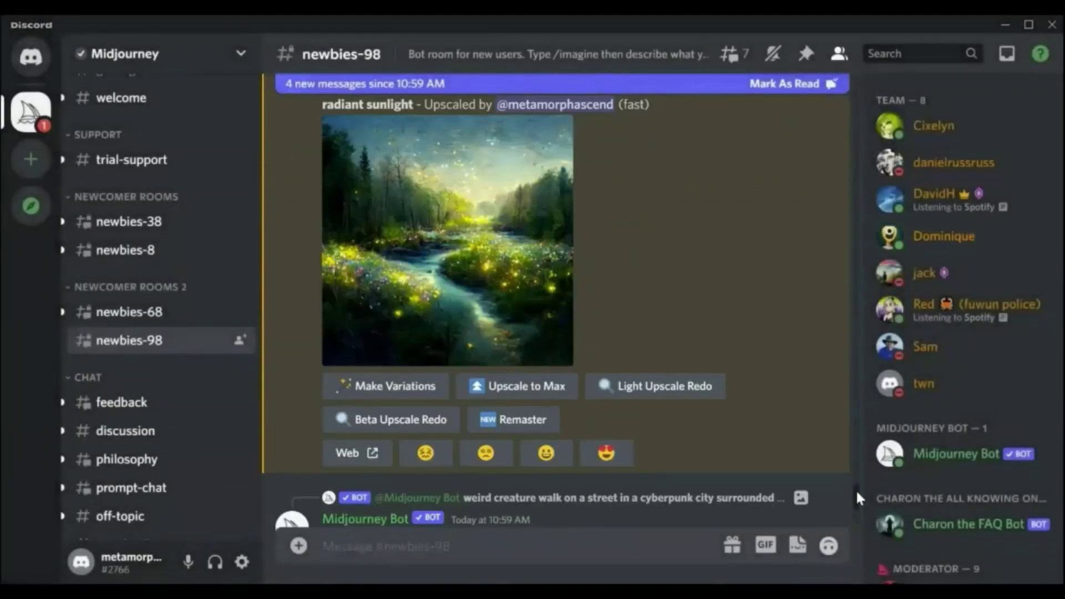
{"action": "left_click", "coordinate": [406, 427]}
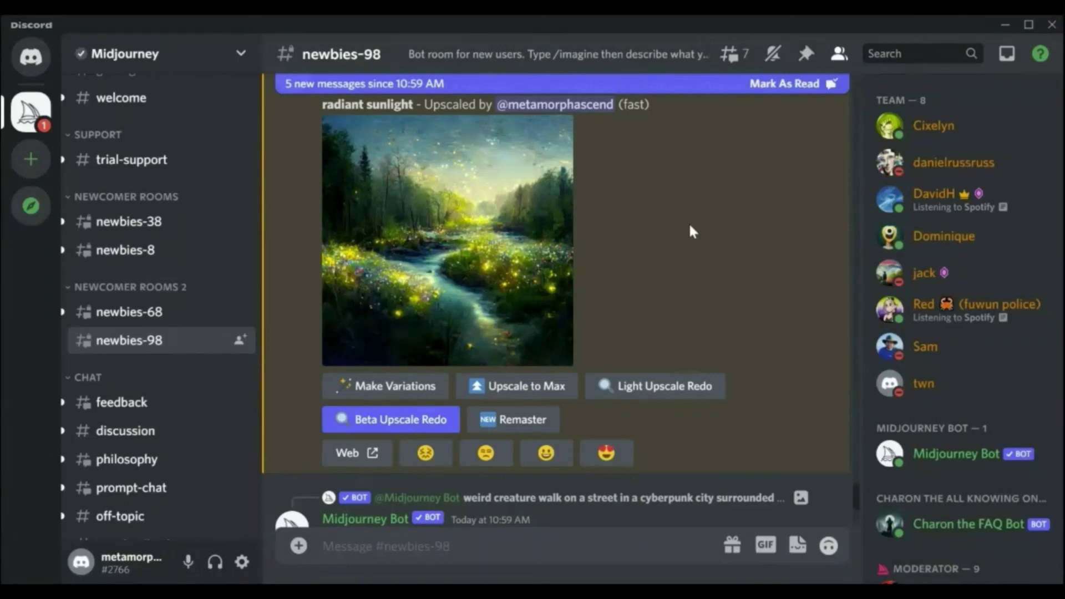
{"action": "scroll", "coordinate": [853, 490], "scroll_direction": "down", "scroll_amount": 5}
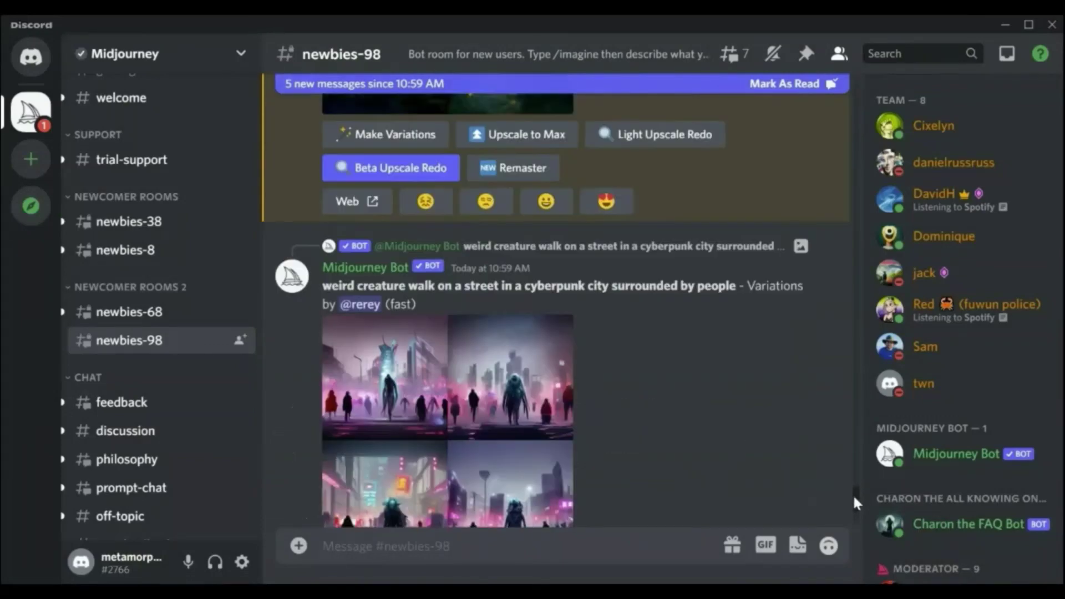
{"action": "scroll", "coordinate": [853, 492], "scroll_direction": "up", "scroll_amount": 6}
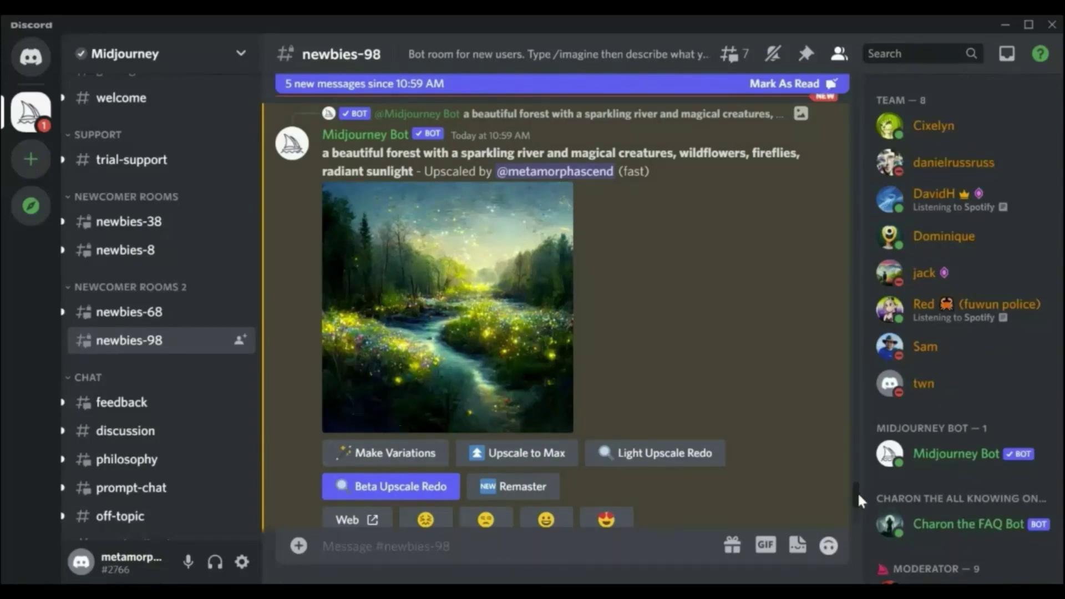
{"action": "scroll", "coordinate": [857, 497], "scroll_direction": "down", "scroll_amount": 5}
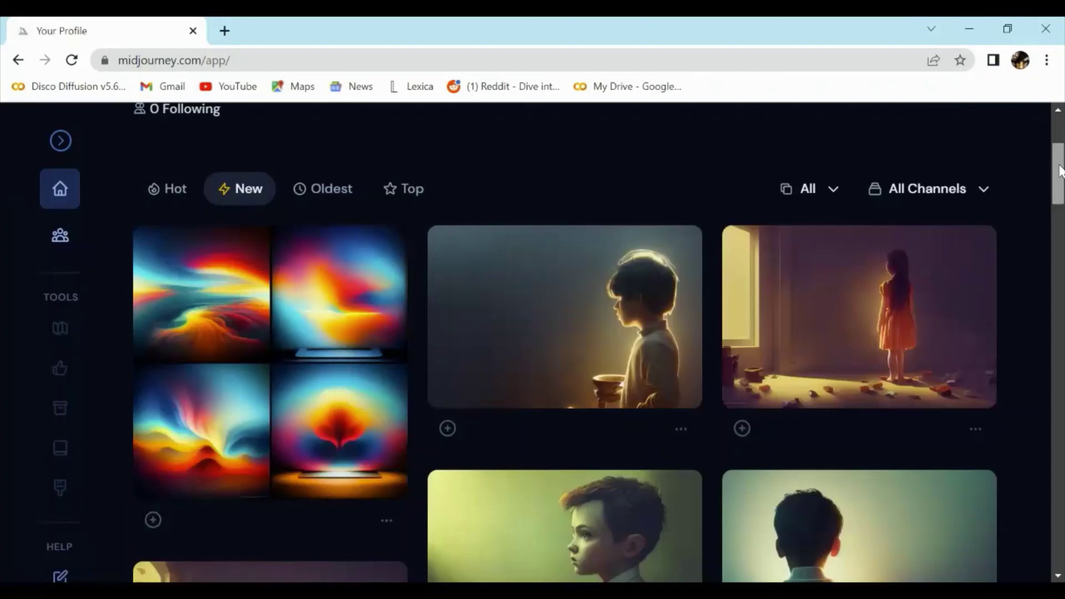
Browse the newest images in the profile gallery on midjourney.com, down past the upscaled forest images
{"action": "scroll", "coordinate": [1060, 171], "scroll_direction": "down", "scroll_amount": 8}
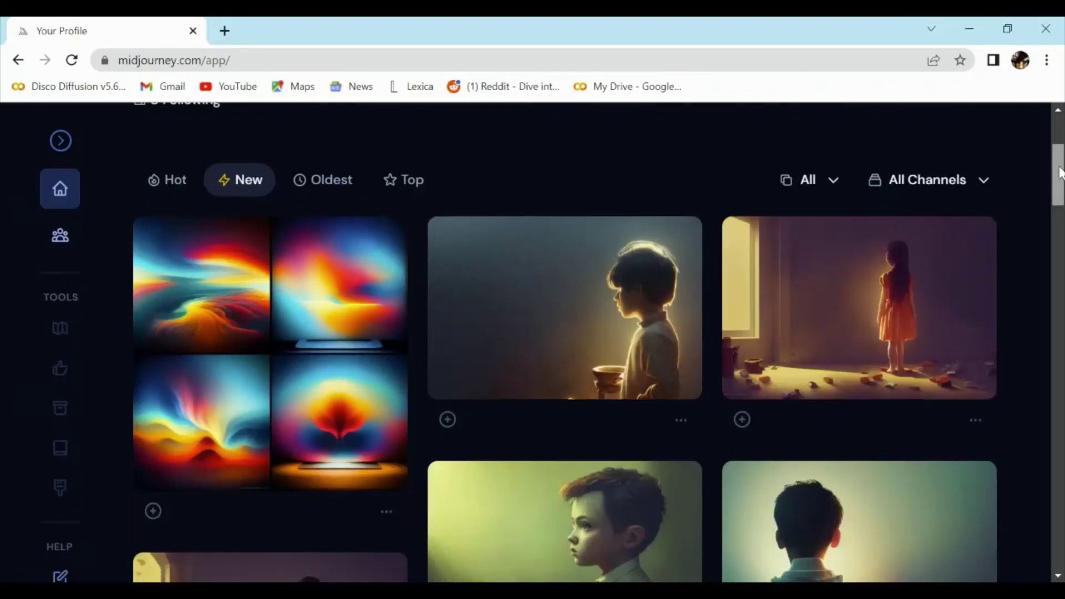
{"action": "scroll", "coordinate": [598, 376], "scroll_direction": "down", "scroll_amount": 10}
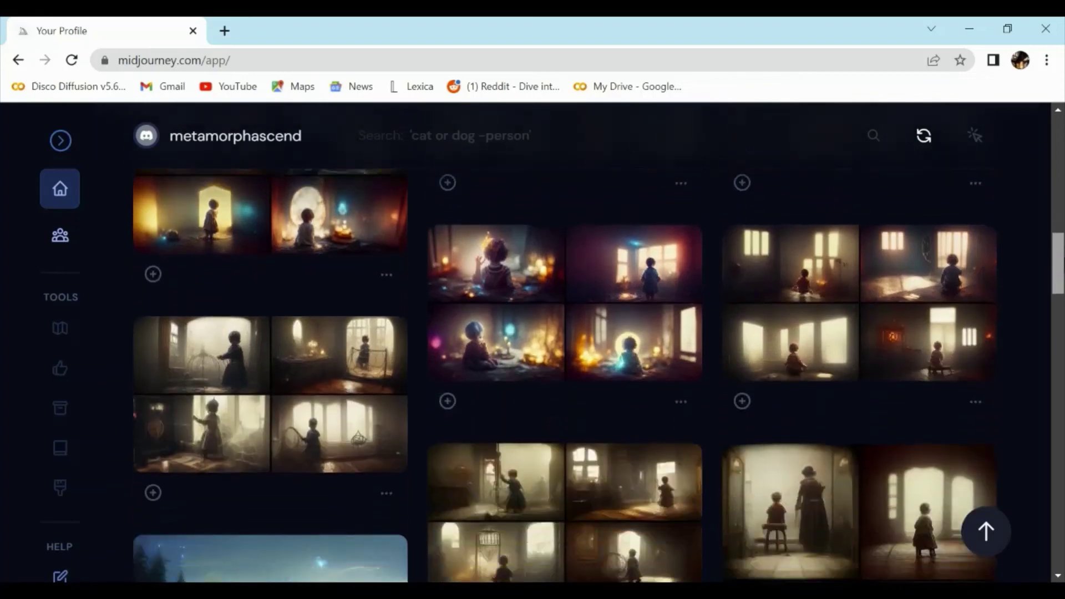
{"action": "scroll", "coordinate": [598, 376], "scroll_direction": "down", "scroll_amount": 1}
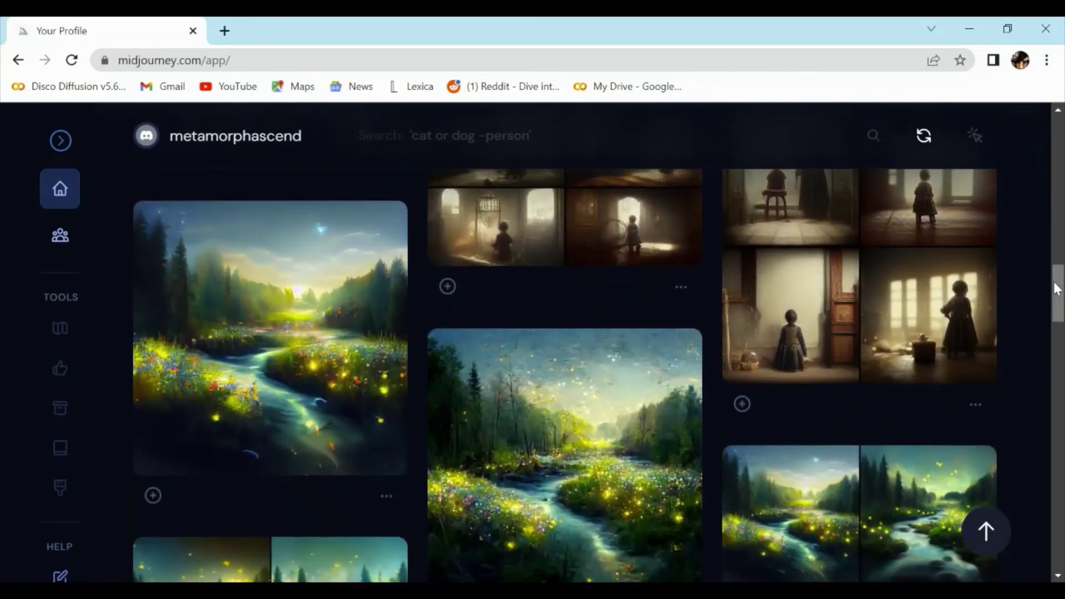
{"action": "scroll", "coordinate": [1053, 288], "scroll_direction": "down", "scroll_amount": 5}
{"action": "left_click_drag", "start_coordinate": [1055, 304], "coordinate": [1058, 469]}
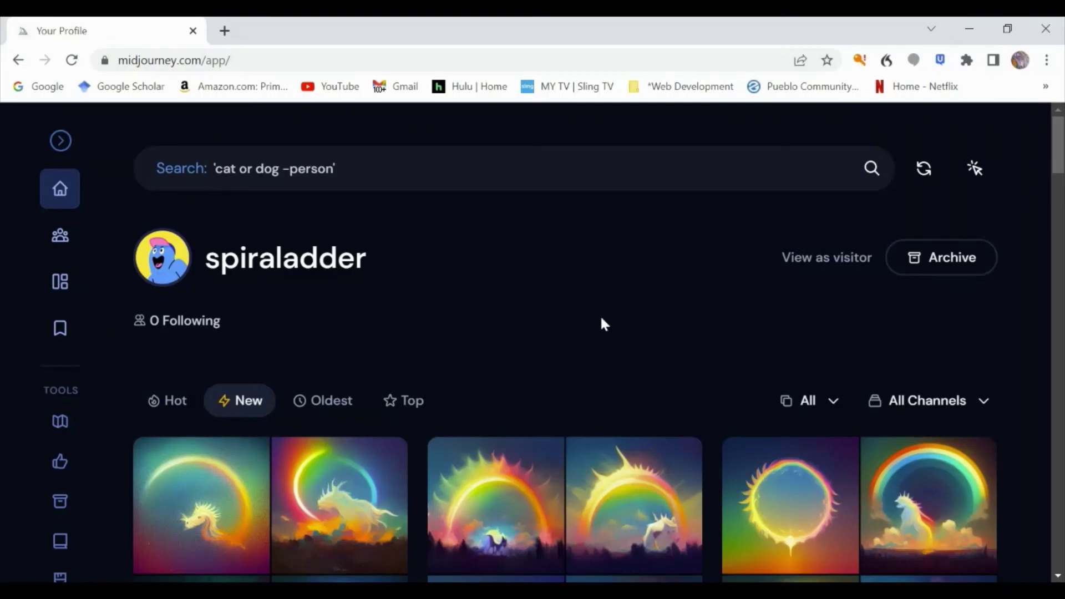
Sort the profile gallery by Hot and by Top for the week, and browse the top images
{"action": "left_click", "coordinate": [183, 403]}
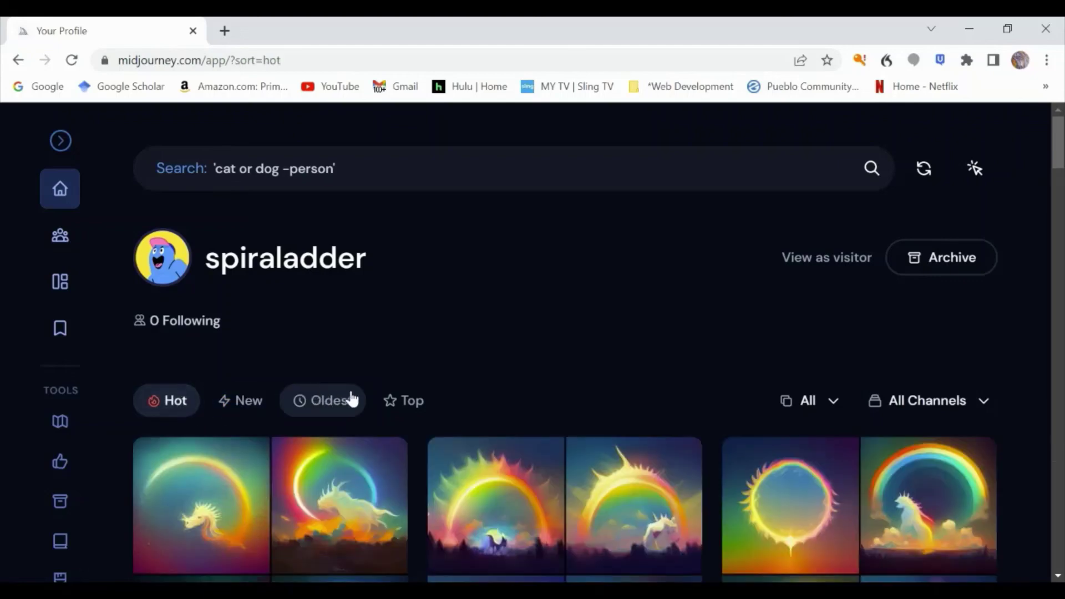
{"action": "left_click", "coordinate": [396, 401]}
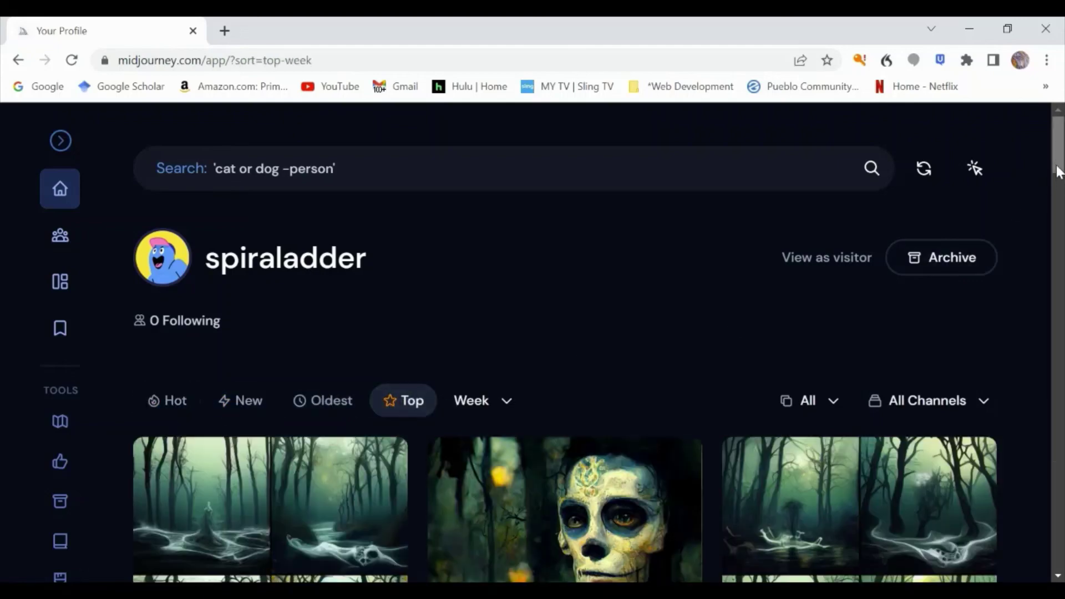
{"action": "left_click_drag", "start_coordinate": [1058, 151], "coordinate": [1047, 174]}
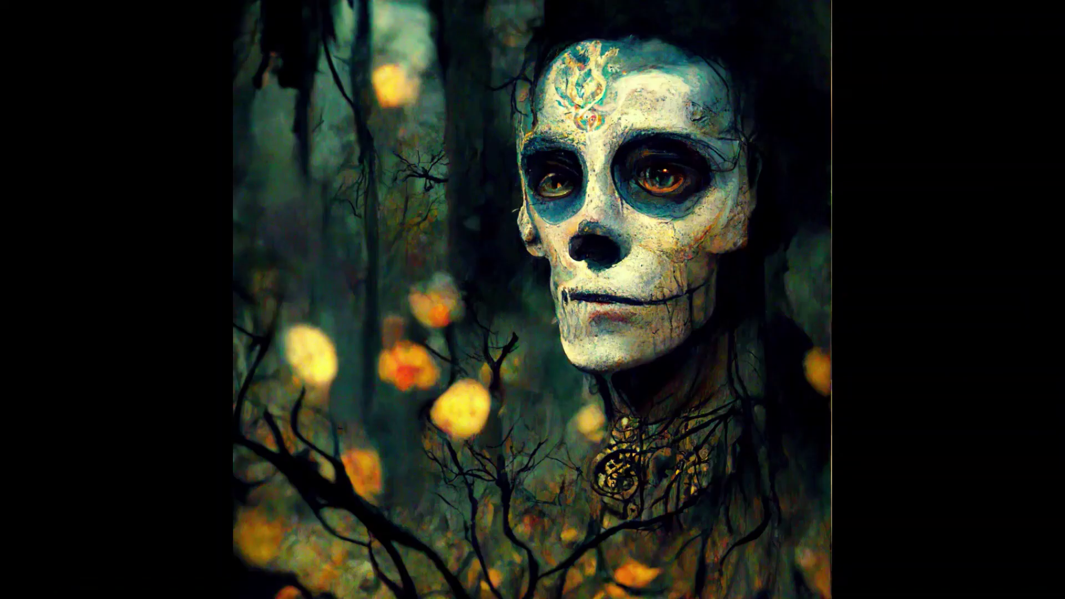